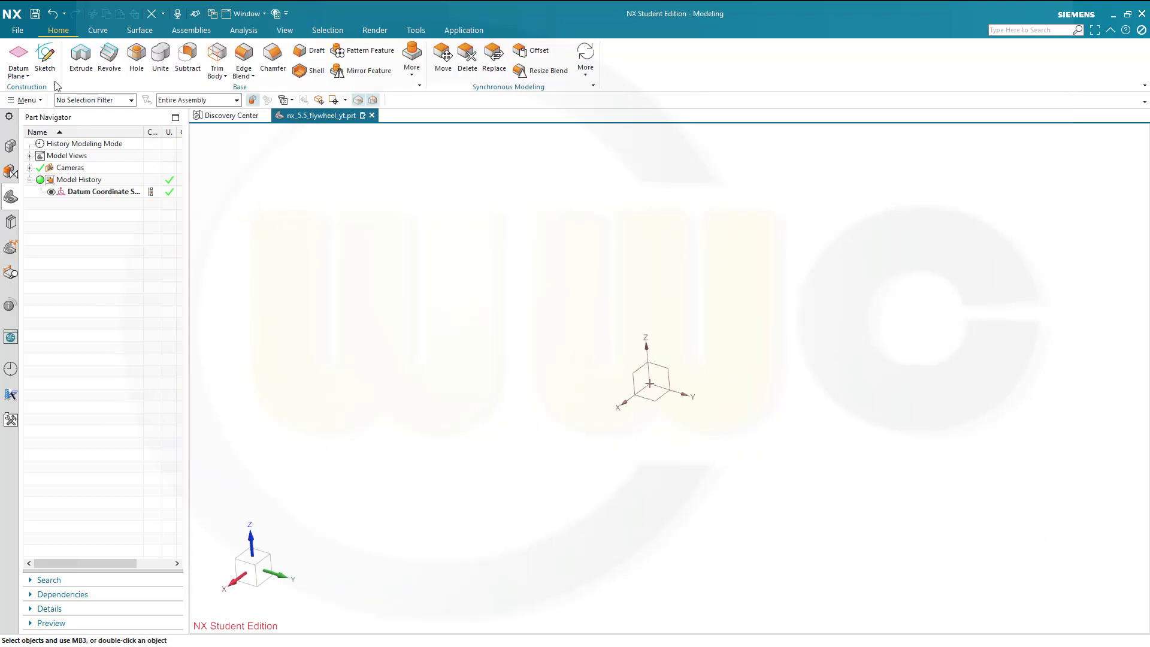
Step: Start a sketch on the default plane and draw a Ø230 circle centred on the origin
left_click(45, 57)
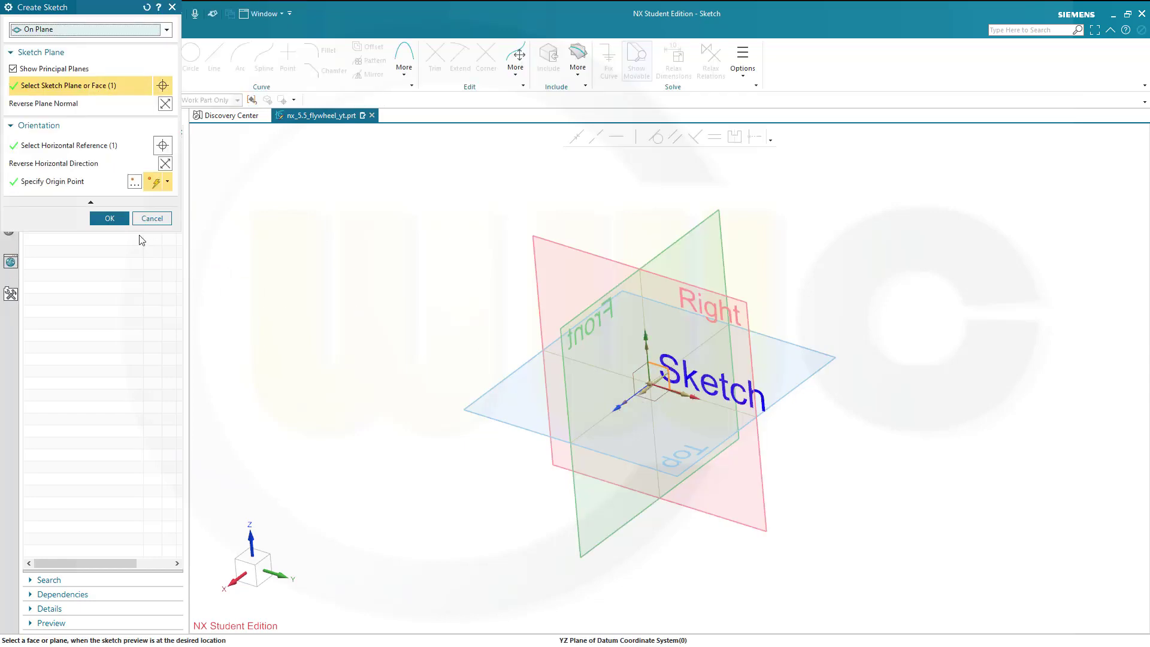
left_click(111, 219)
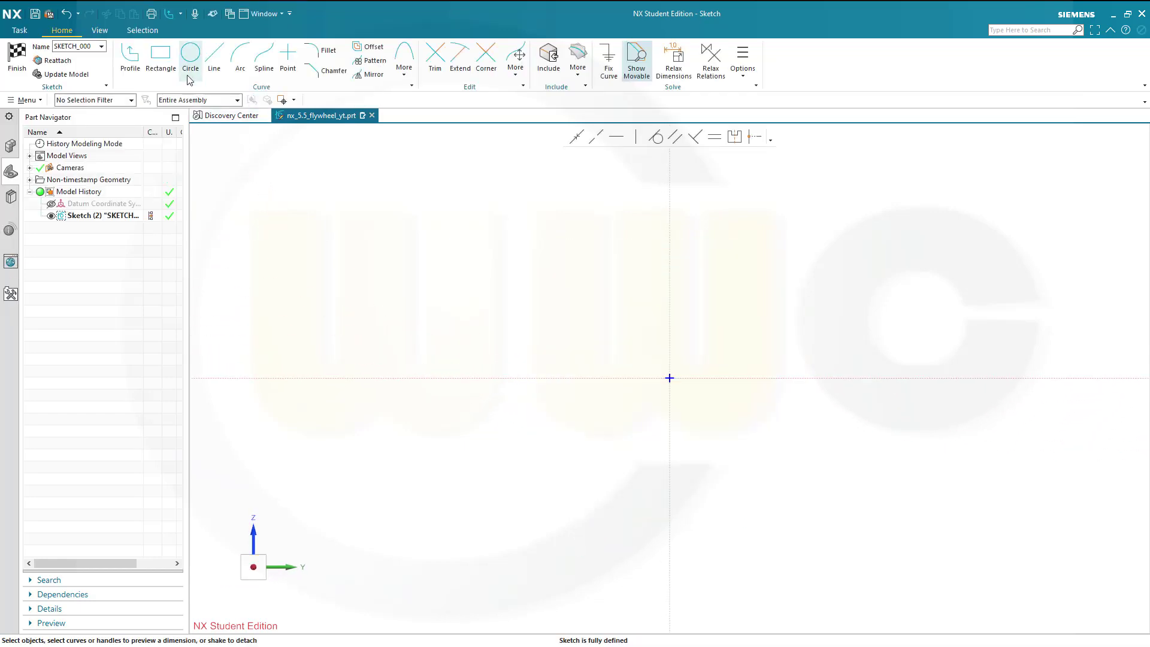
left_click(190, 60)
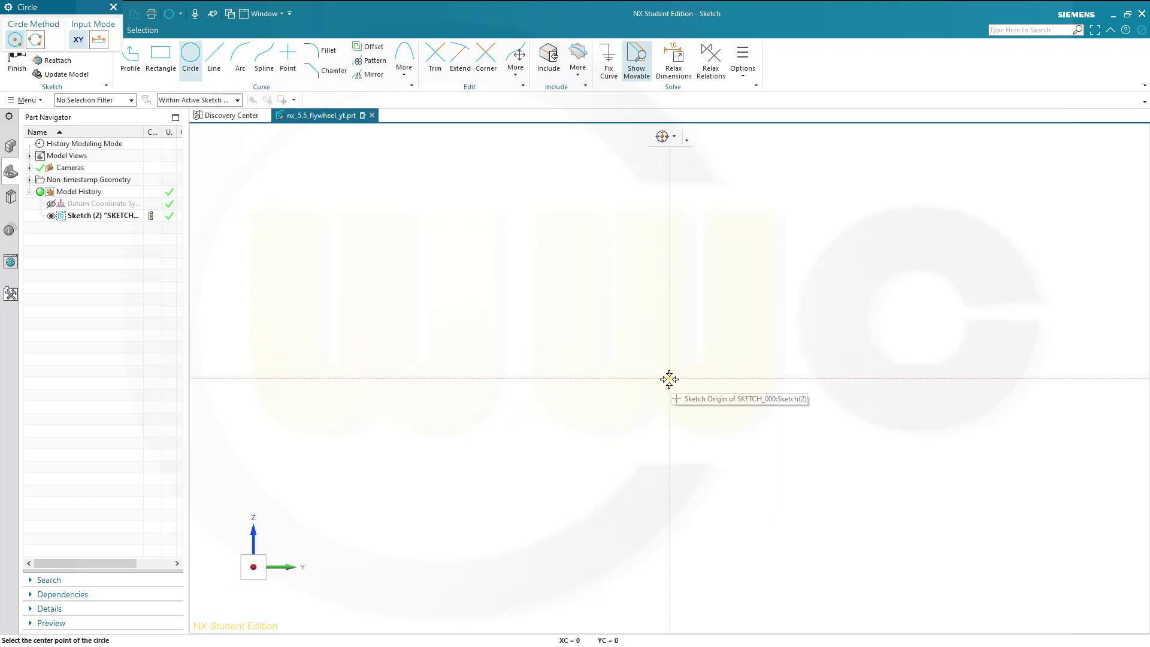
left_click(669, 379)
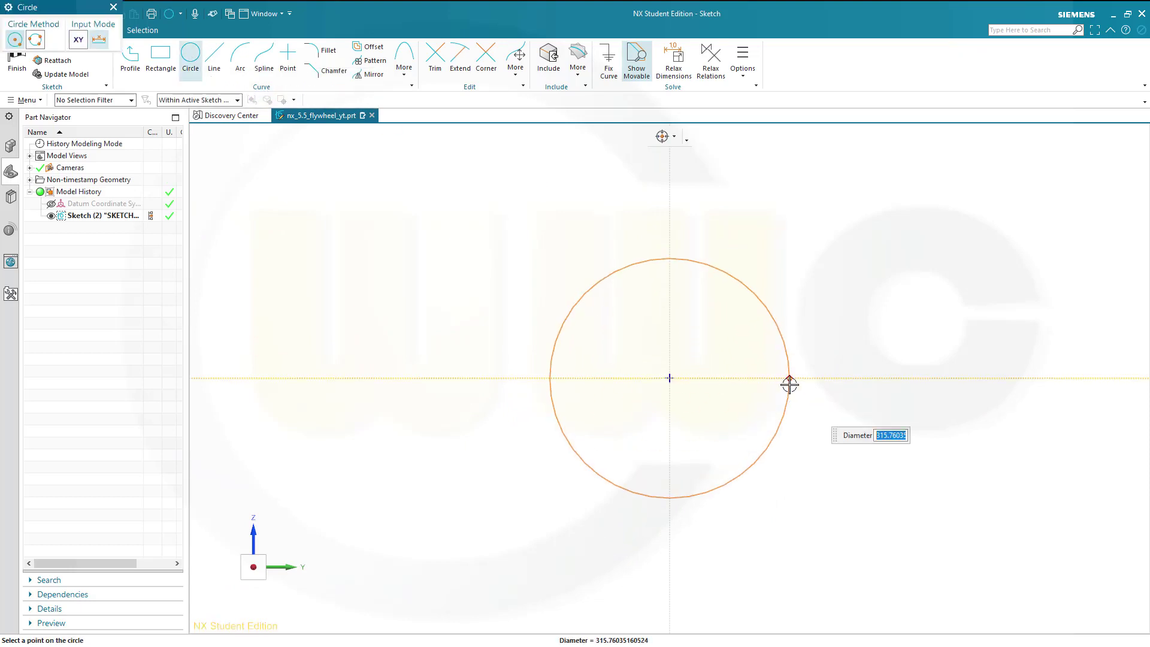
left_click(800, 385)
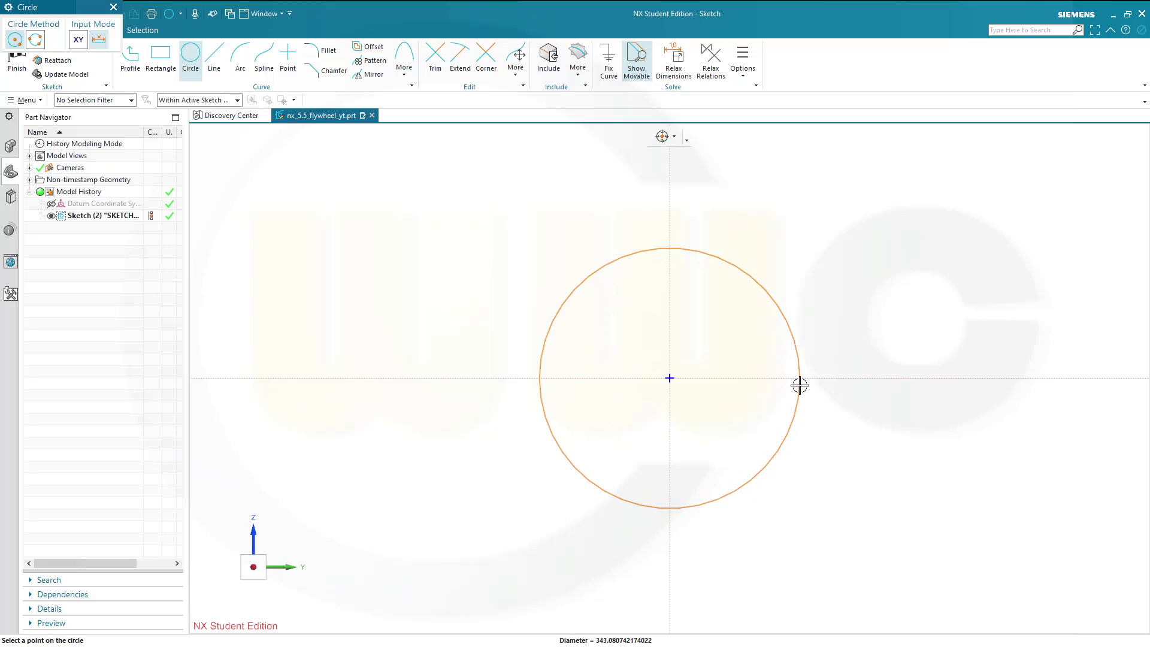
type("230")
key("Return")
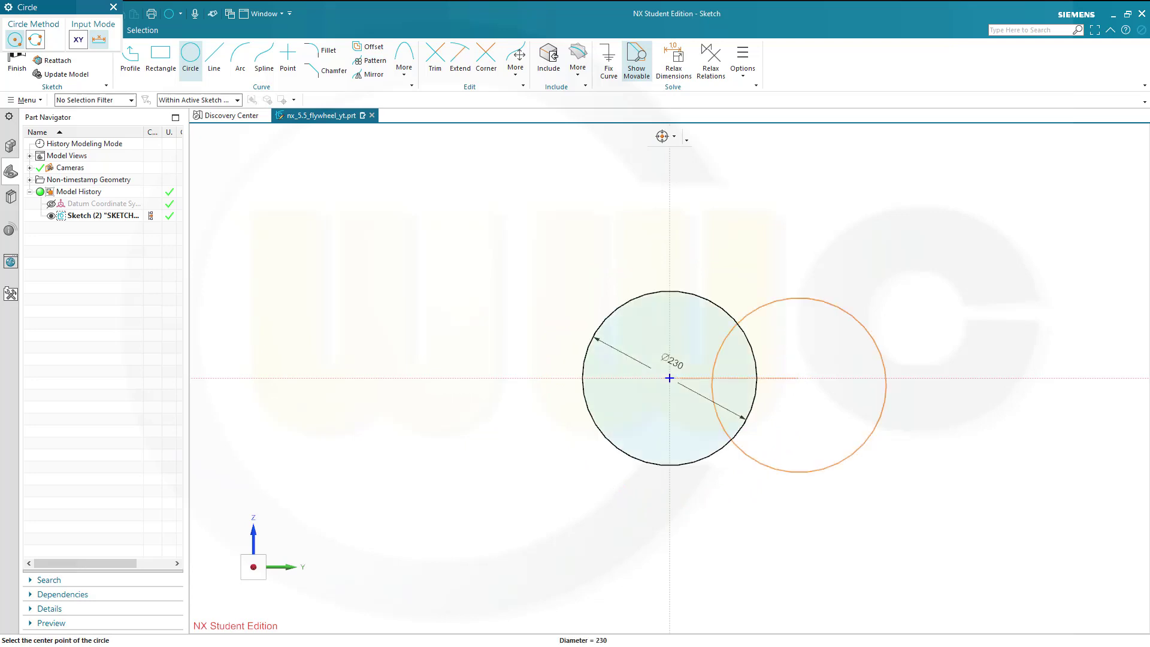
Step: Draw two connected lines meeting at the circle's centre, running down to the lower left and right
scroll(761, 407, "up", 2)
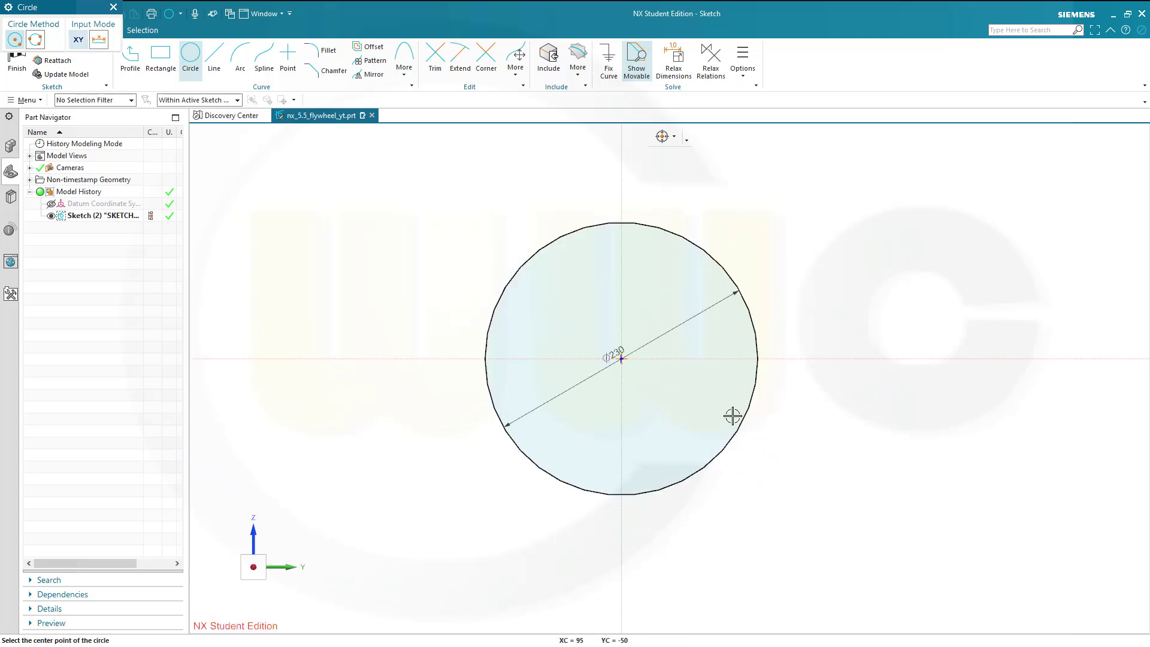
scroll(456, 353, "up", 1)
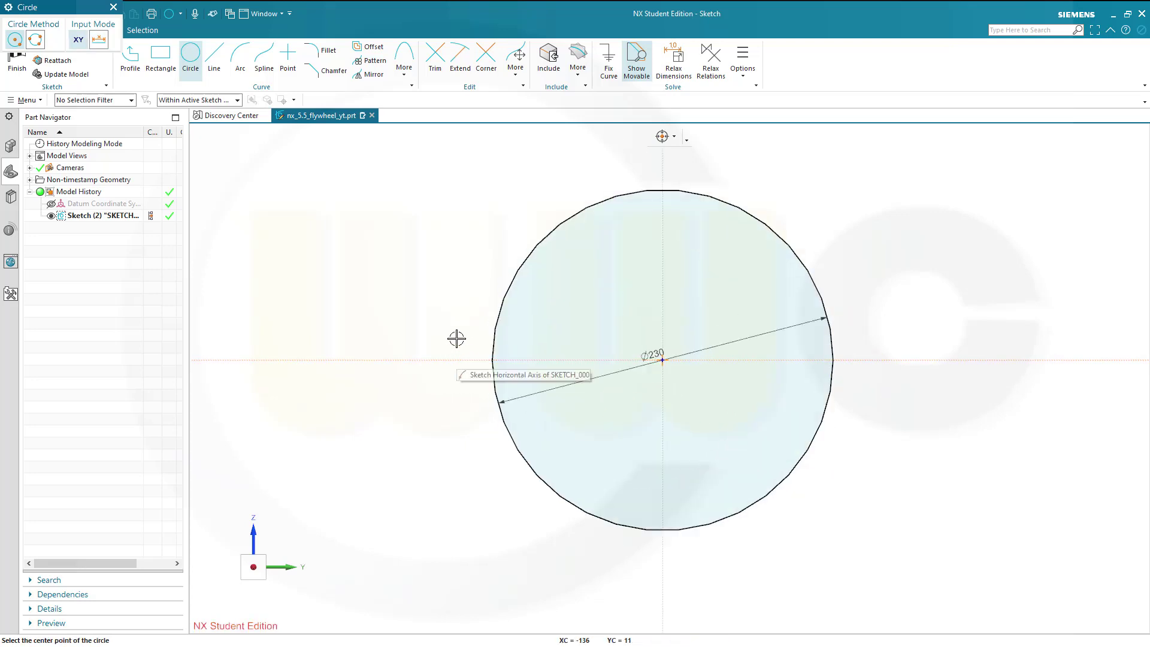
left_click(131, 68)
left_click(496, 494)
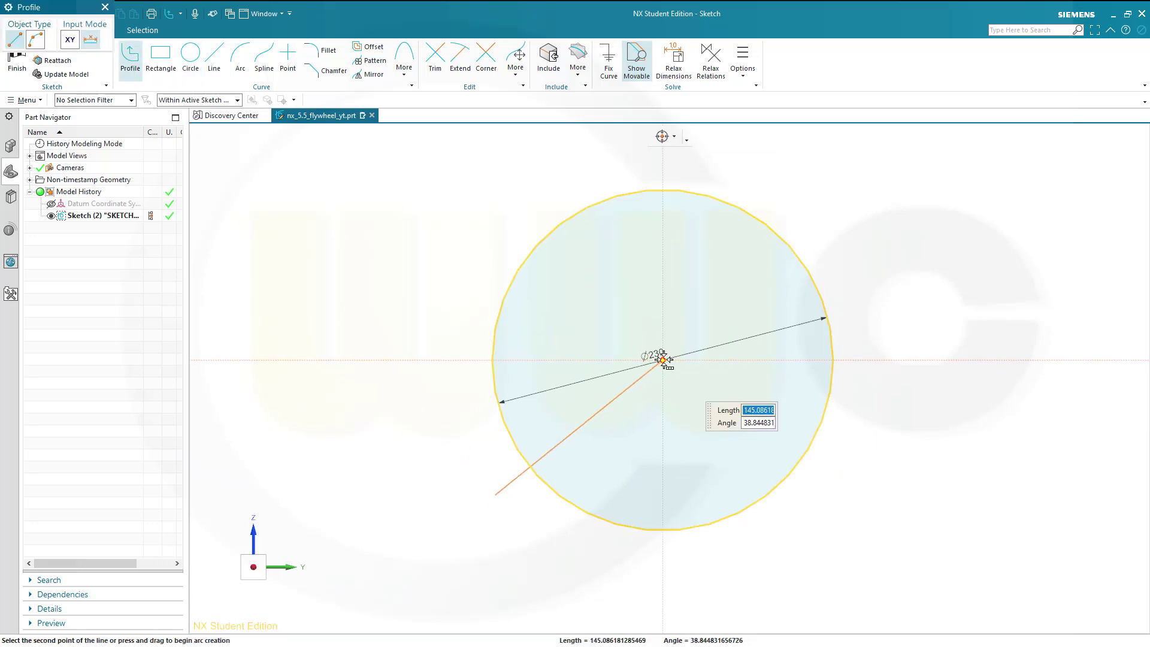
left_click(662, 360)
left_click(1009, 169)
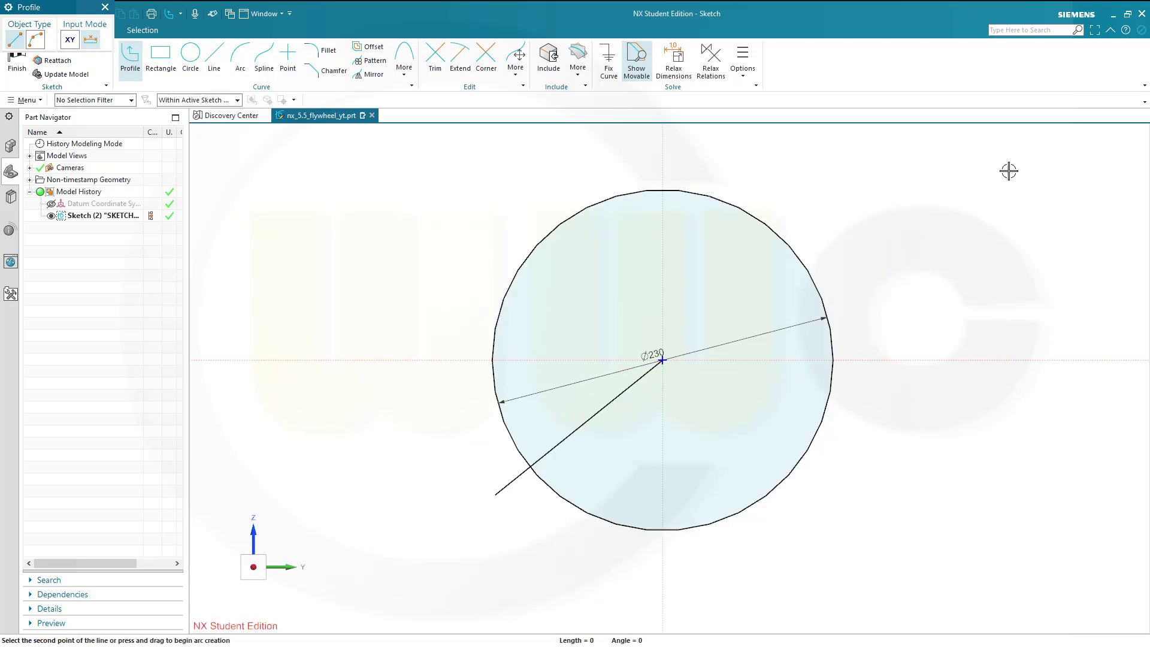
left_click(821, 489)
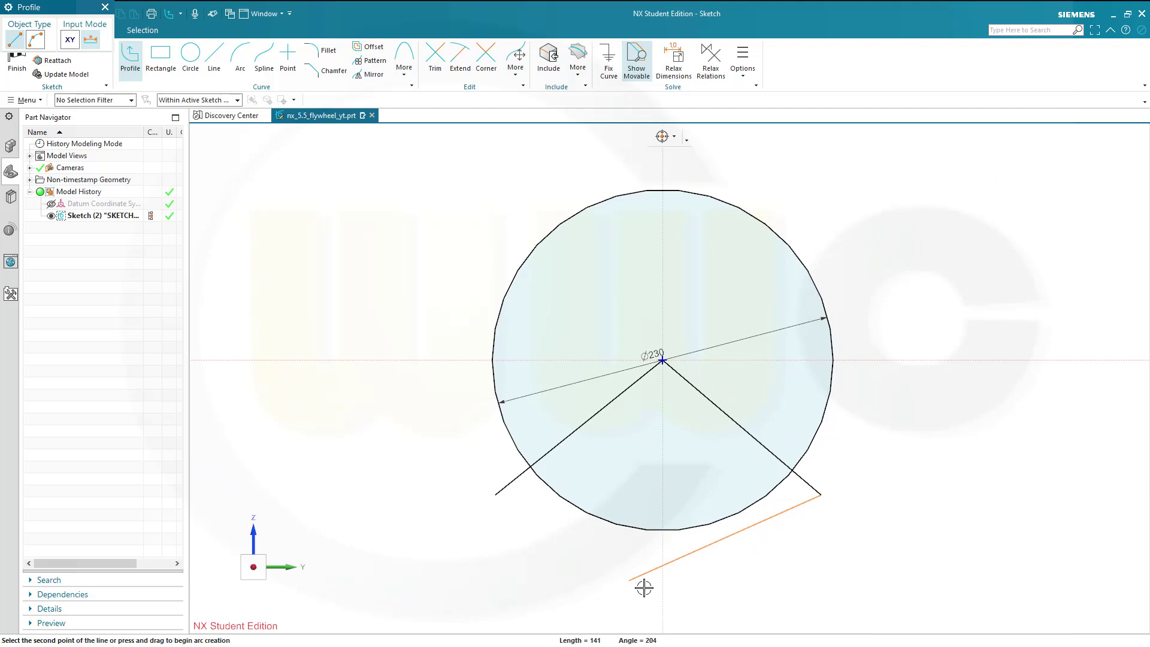
middle_click(684, 583)
Step: Draw a smaller inverted V near the circle's bottom with its apex on the vertical axis
left_click(558, 533)
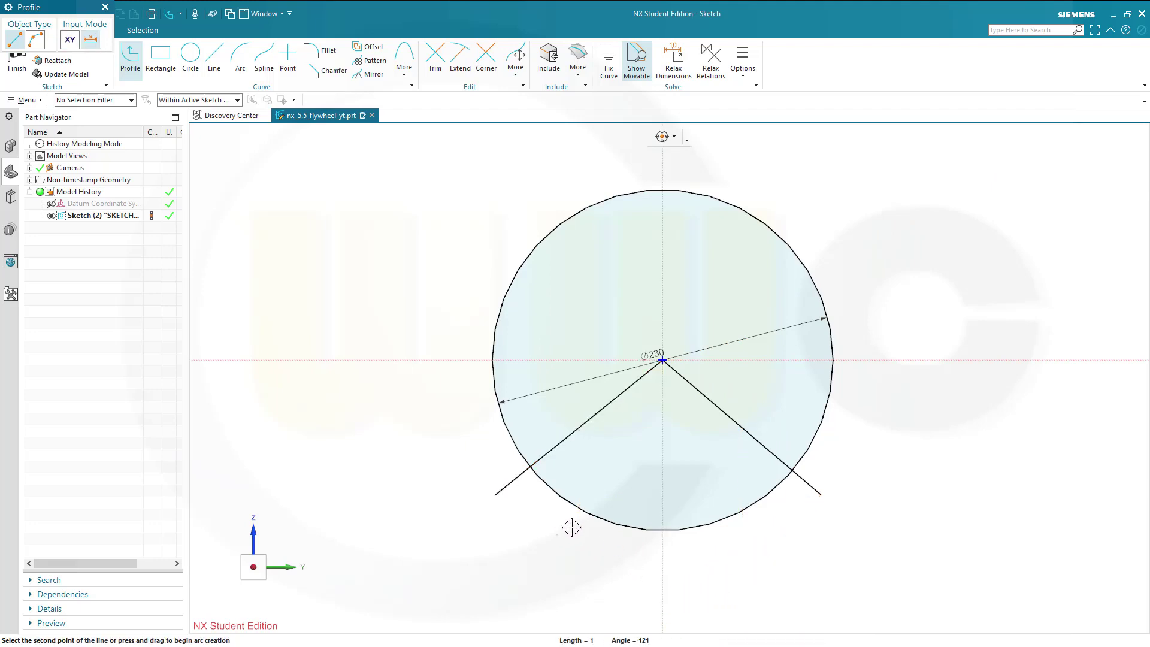
left_click(663, 464)
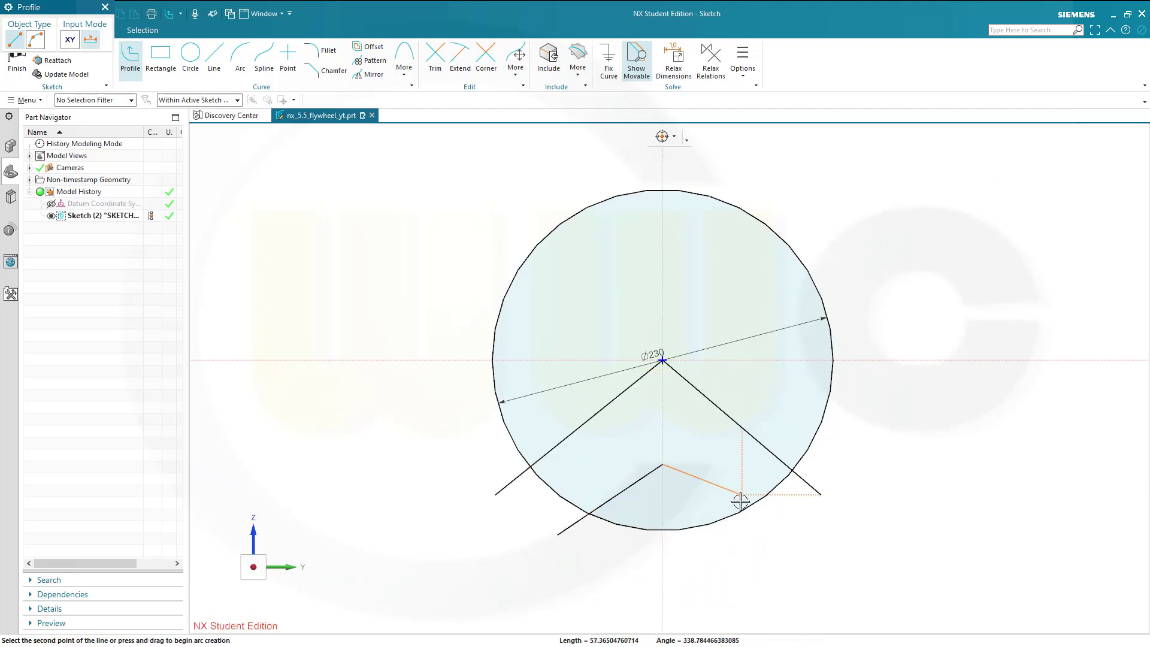
left_click(769, 534)
key("Escape")
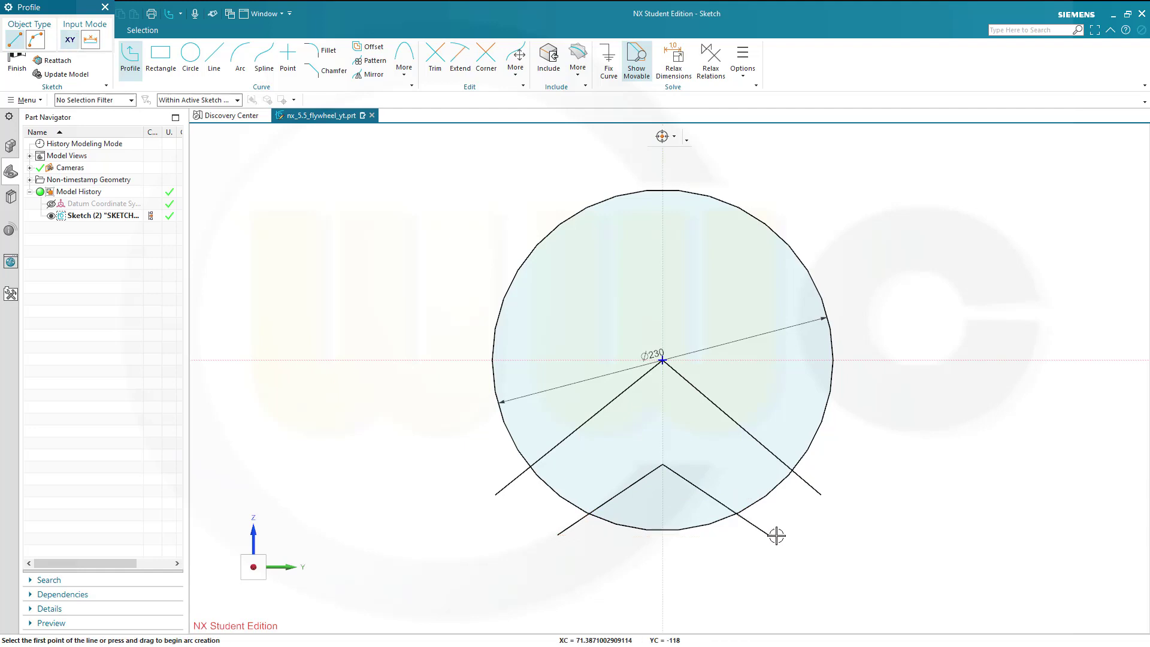
Step: Convert both lines from the circle centre into dash-dot reference lines
left_click(576, 438)
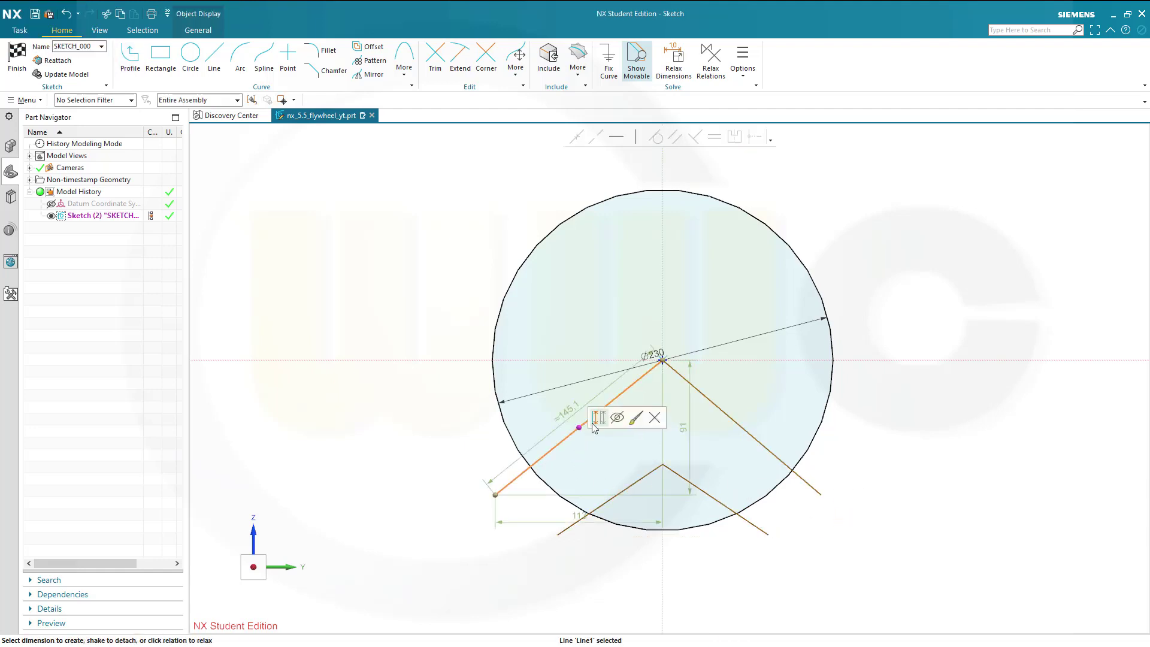
left_click(599, 418)
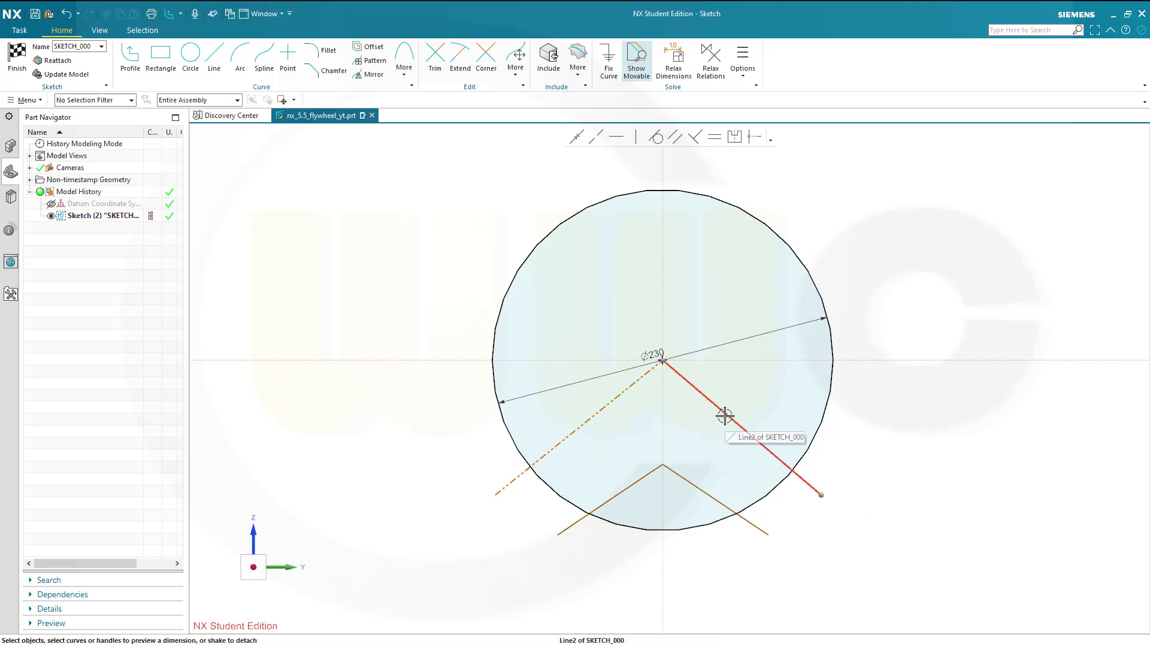
left_click(725, 413)
left_click(749, 400)
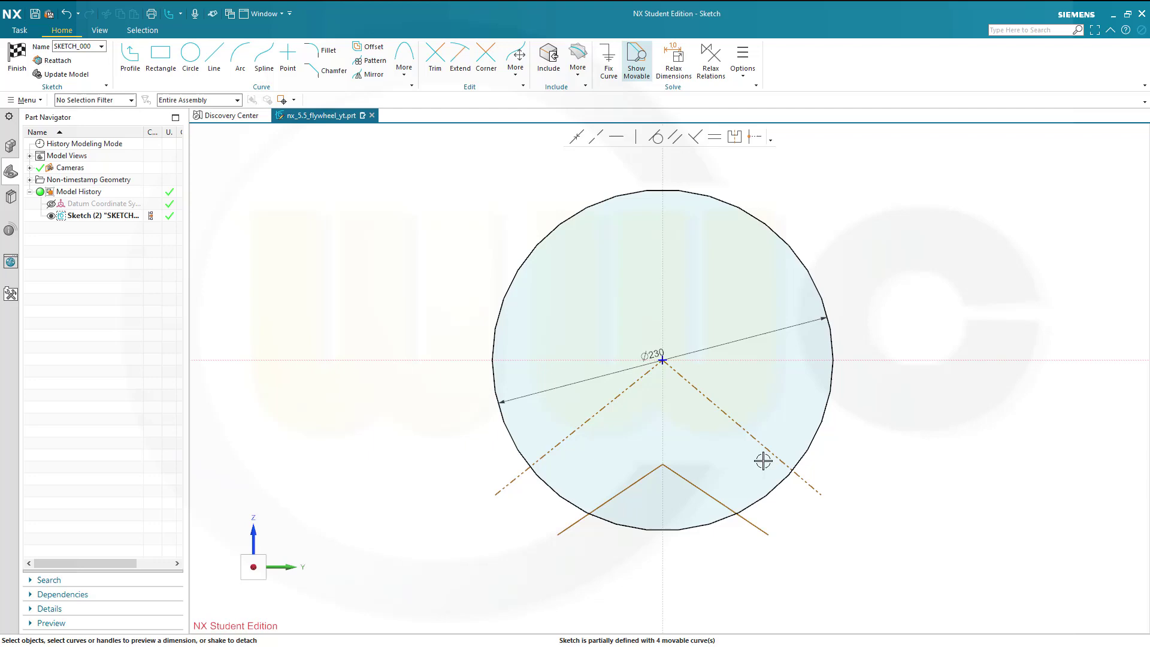
Step: Constrain each lower V line parallel to the reference line on its side
left_click(716, 498)
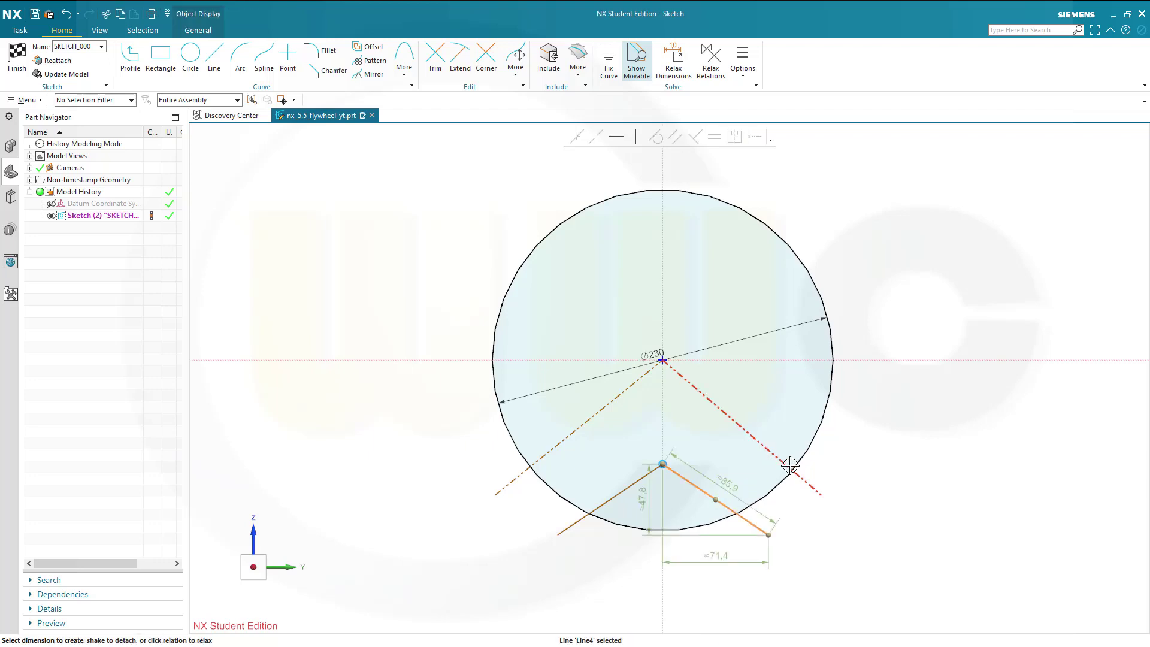
left_click(790, 465)
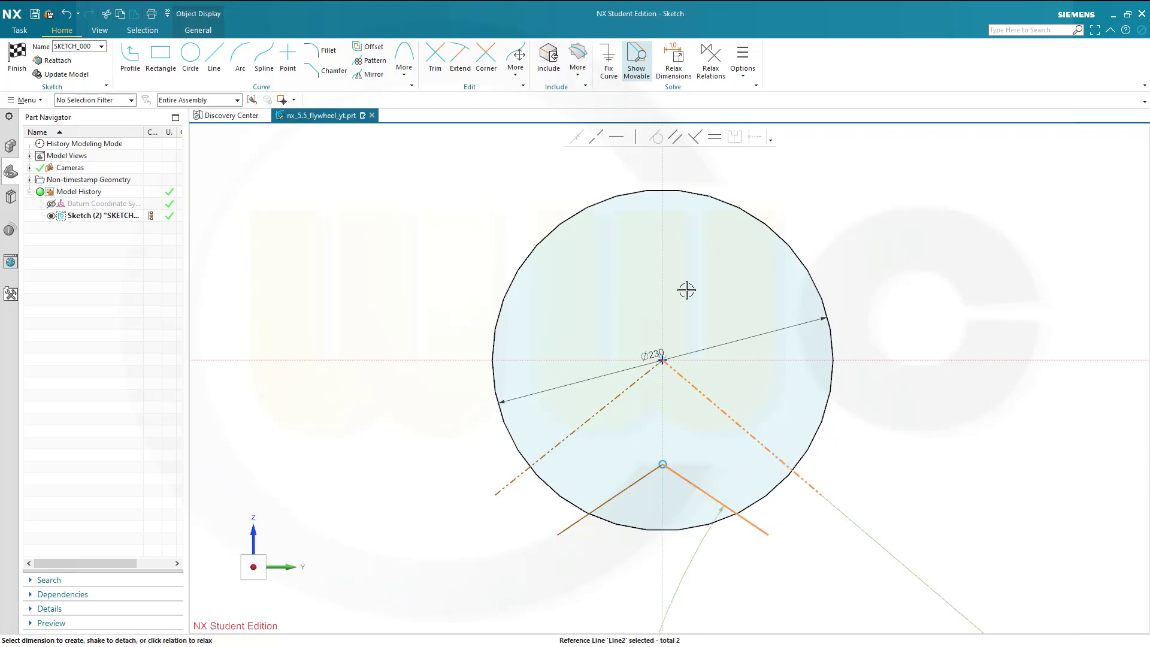
left_click(675, 137)
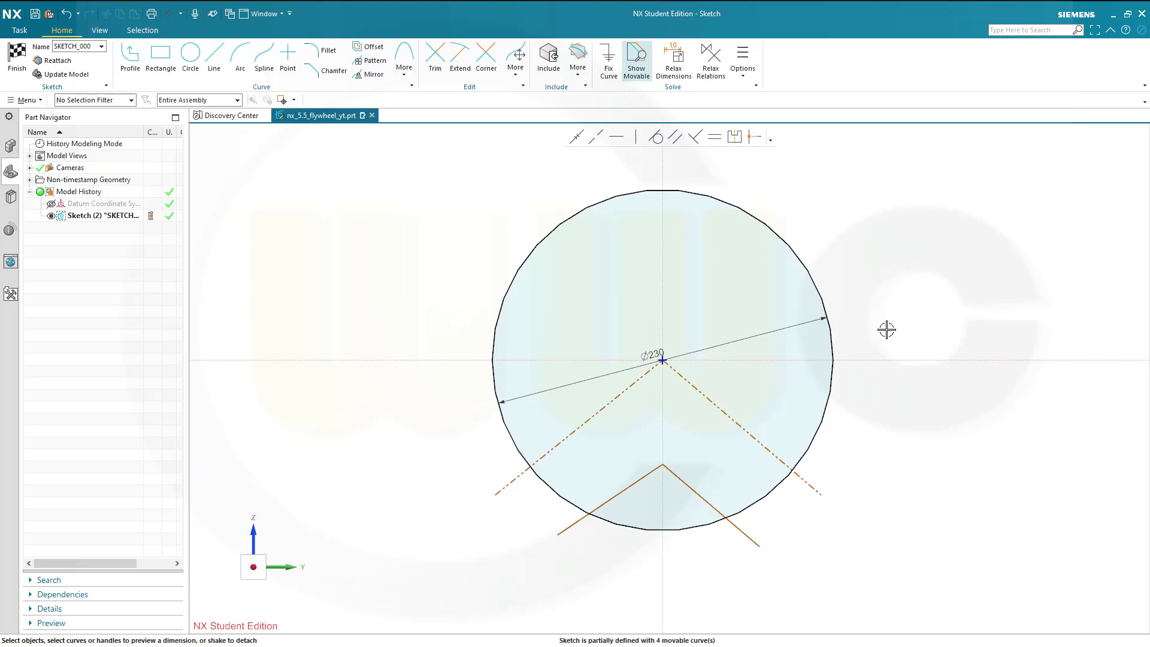
left_click(620, 485)
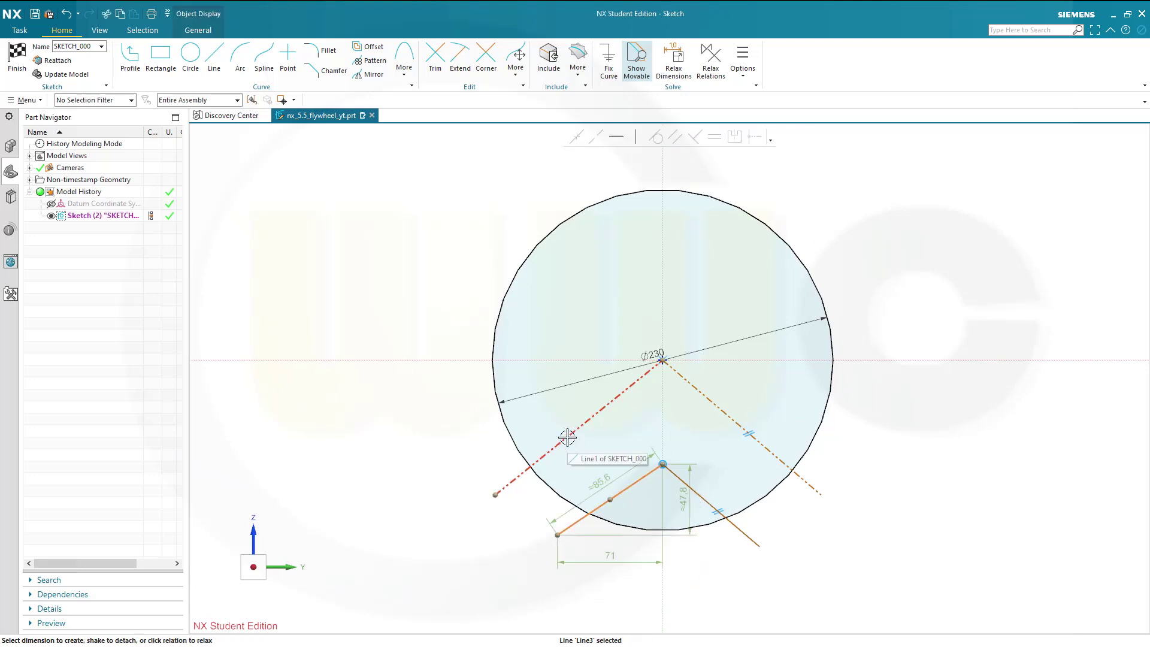
left_click(567, 438)
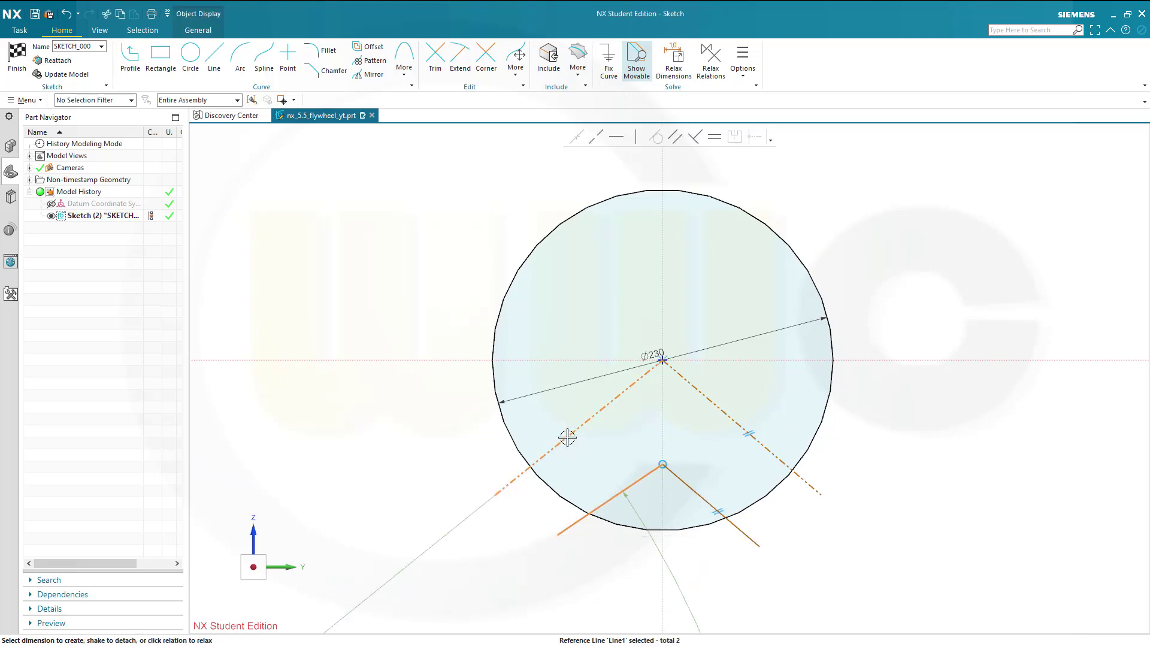
left_click(676, 137)
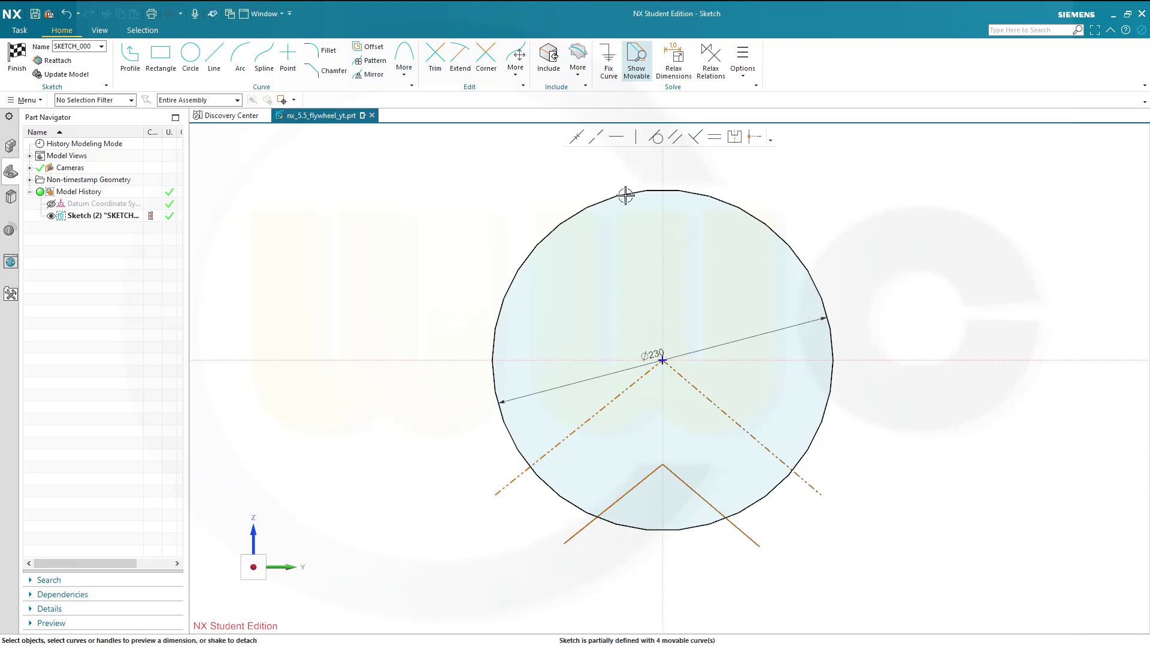
Step: Dimension both reference lines at 50° angles
left_click(746, 428)
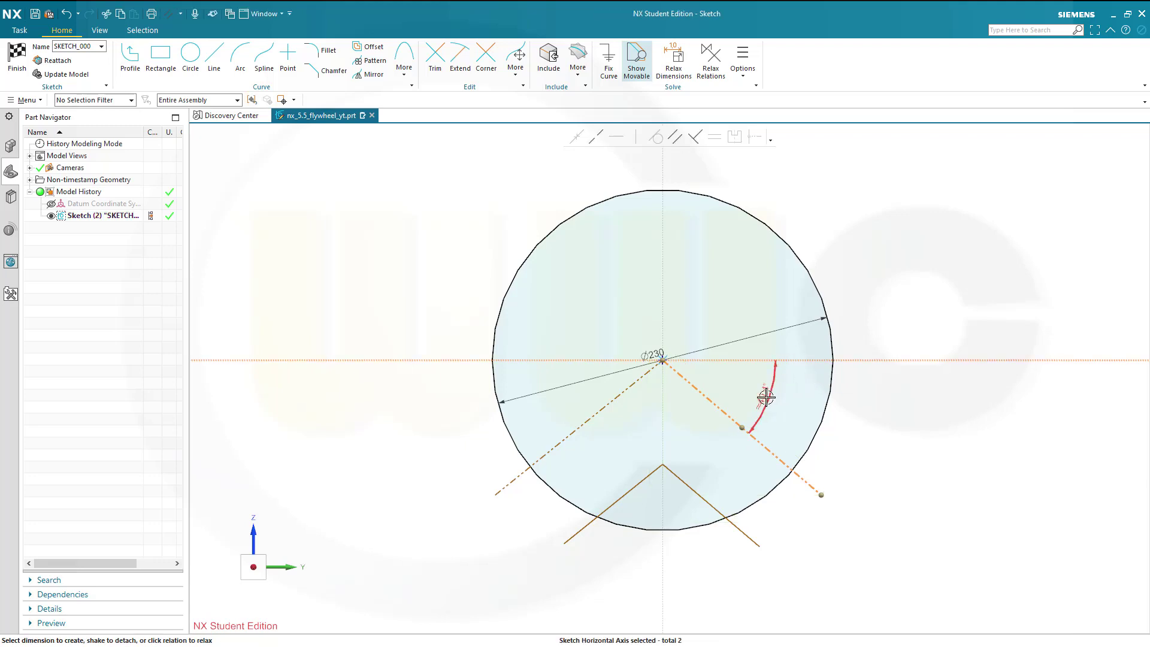
left_click(767, 396)
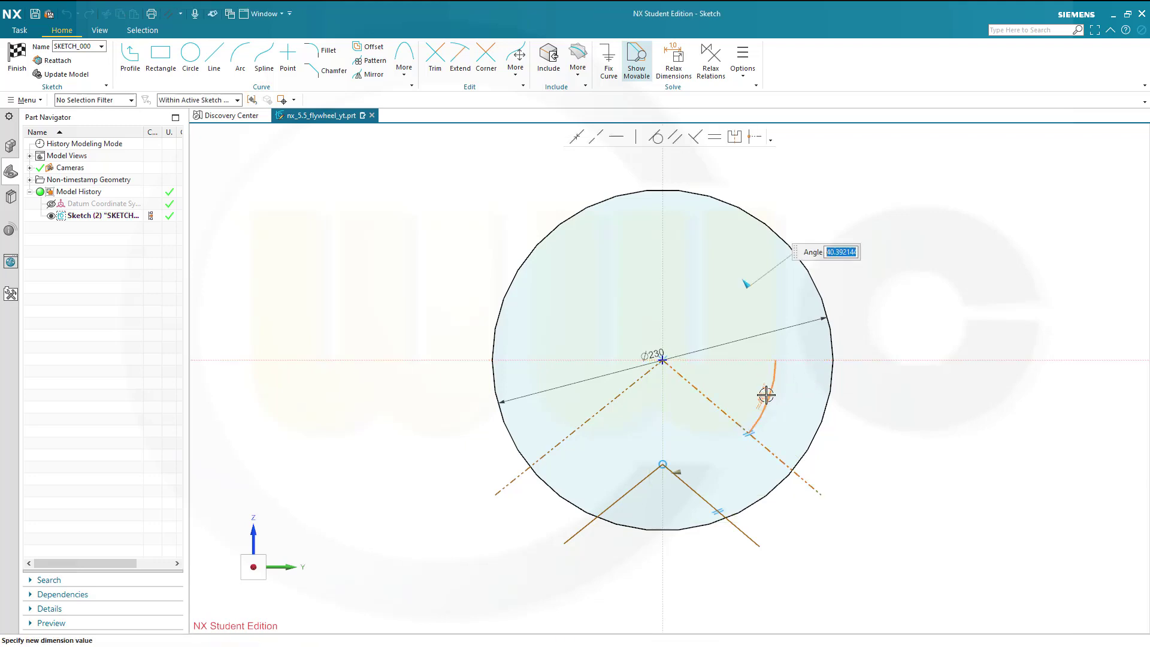
type("50")
key("Return")
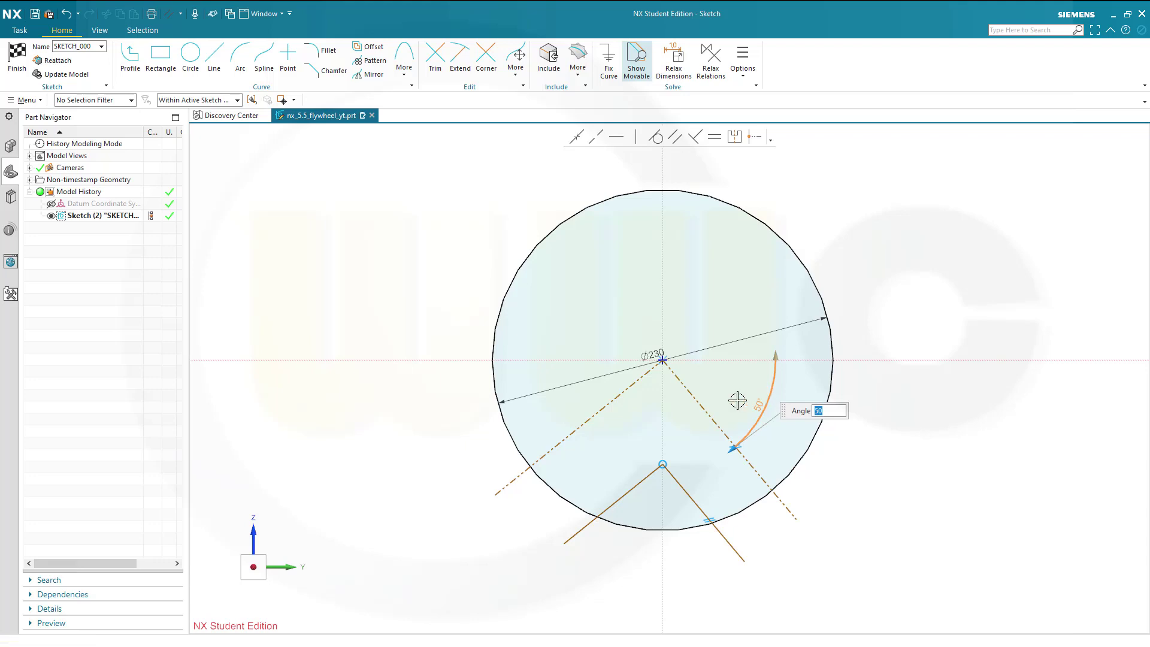
left_click(581, 422)
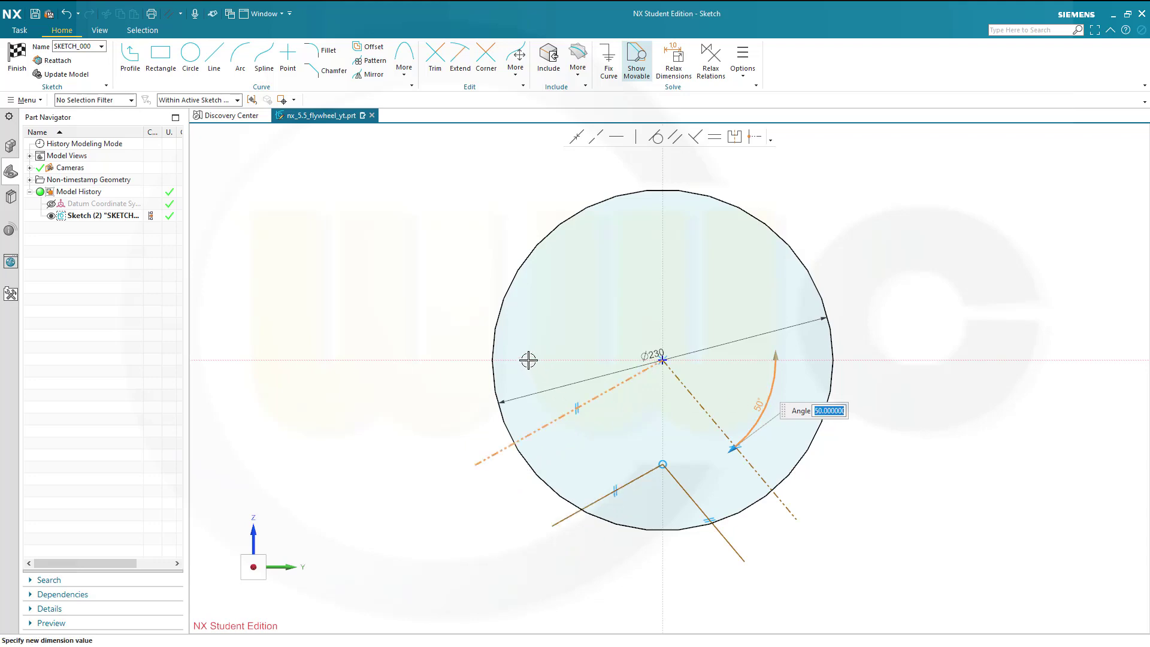
key("Escape")
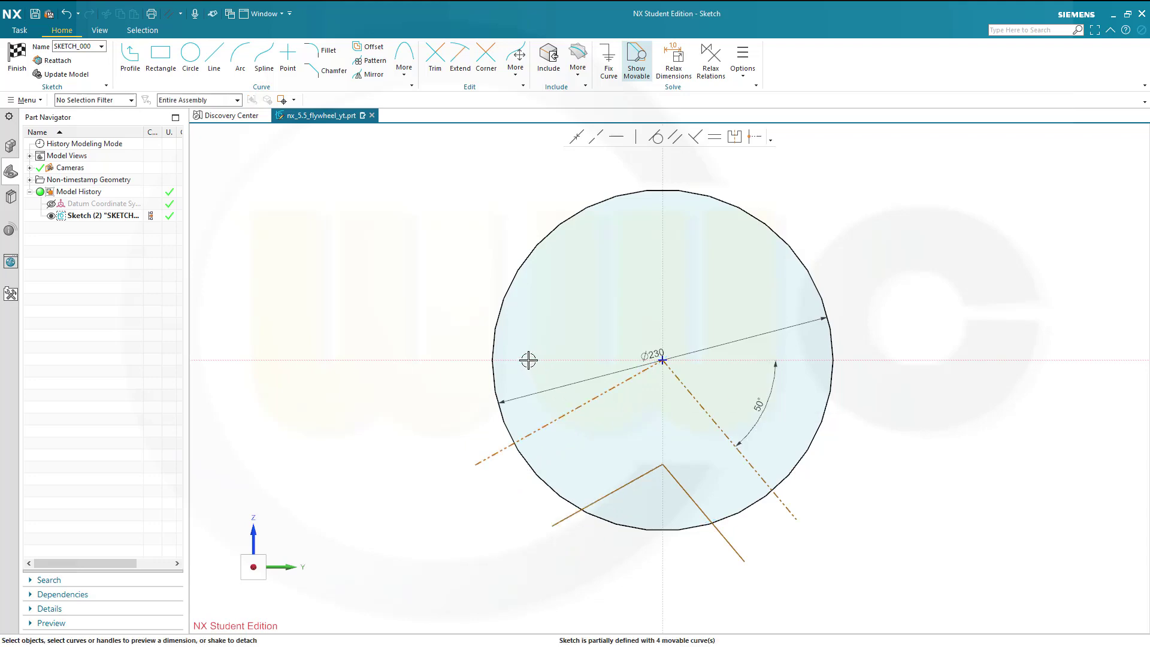
left_click(559, 416)
left_click(531, 359)
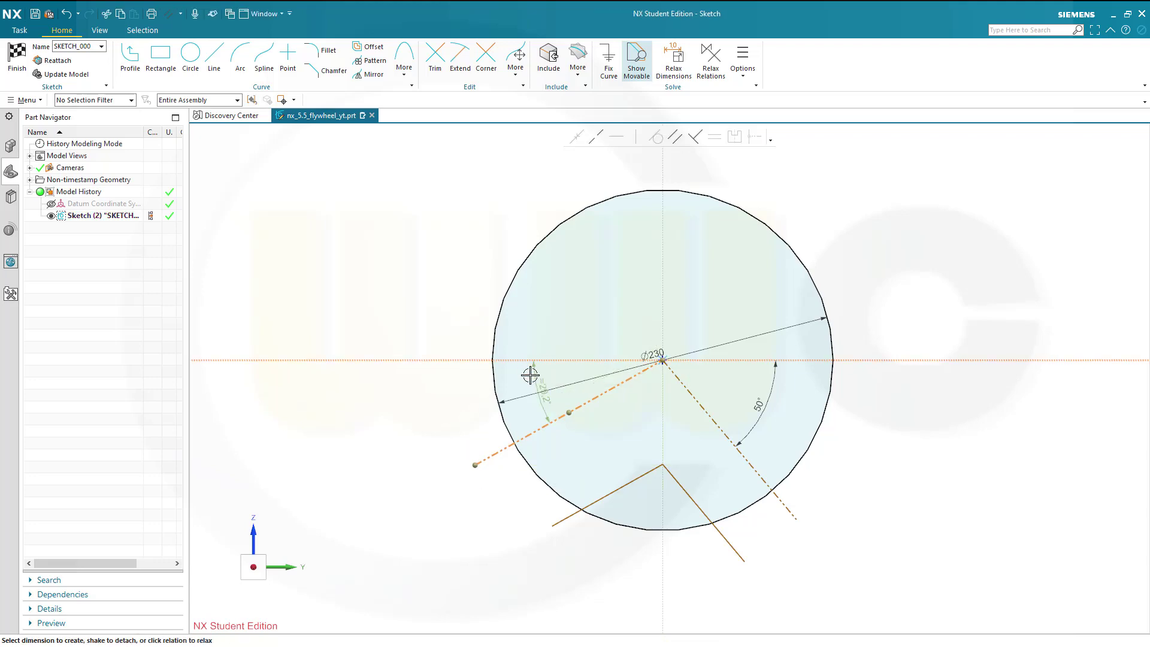
left_click(539, 396)
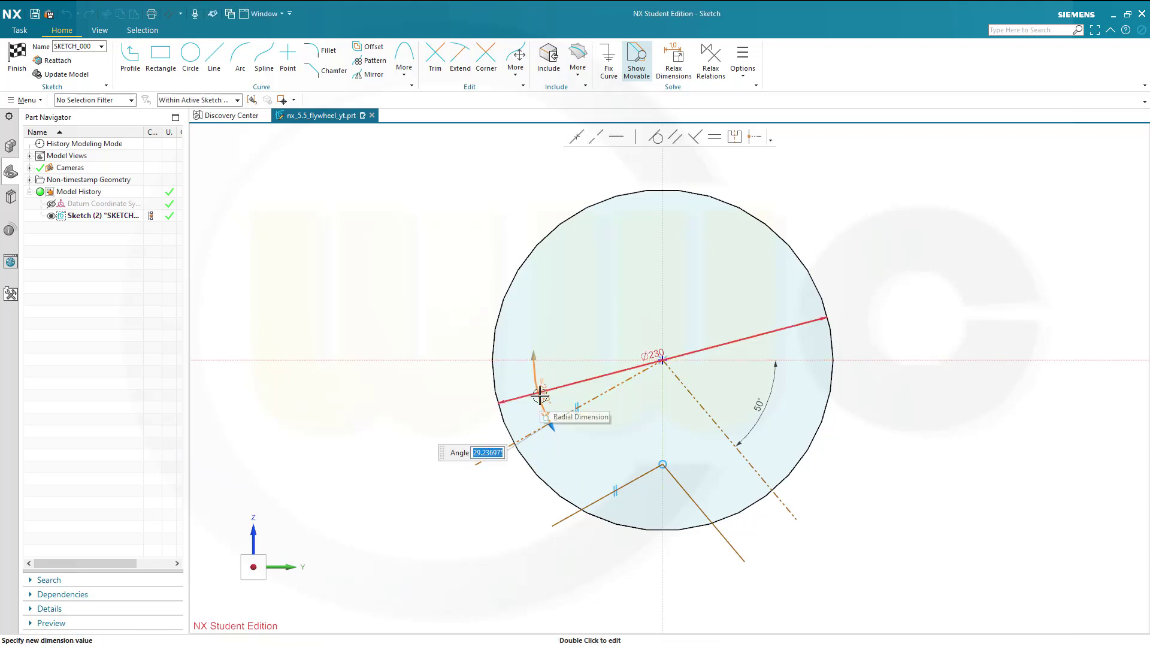
type("50")
key("Return")
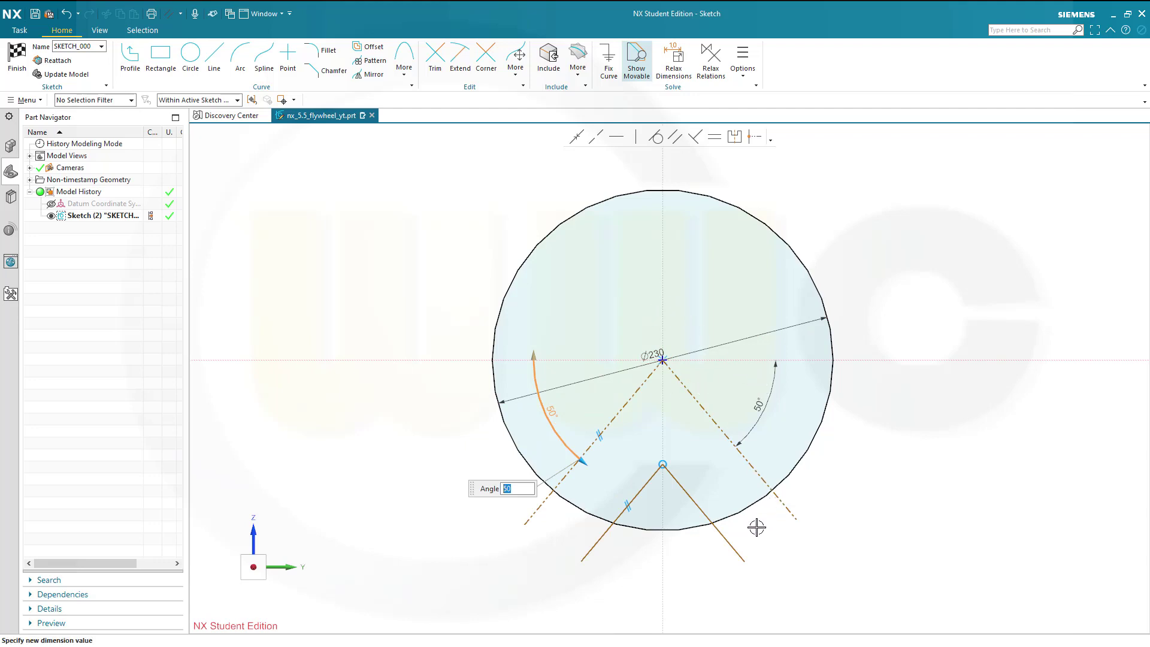
key("Escape")
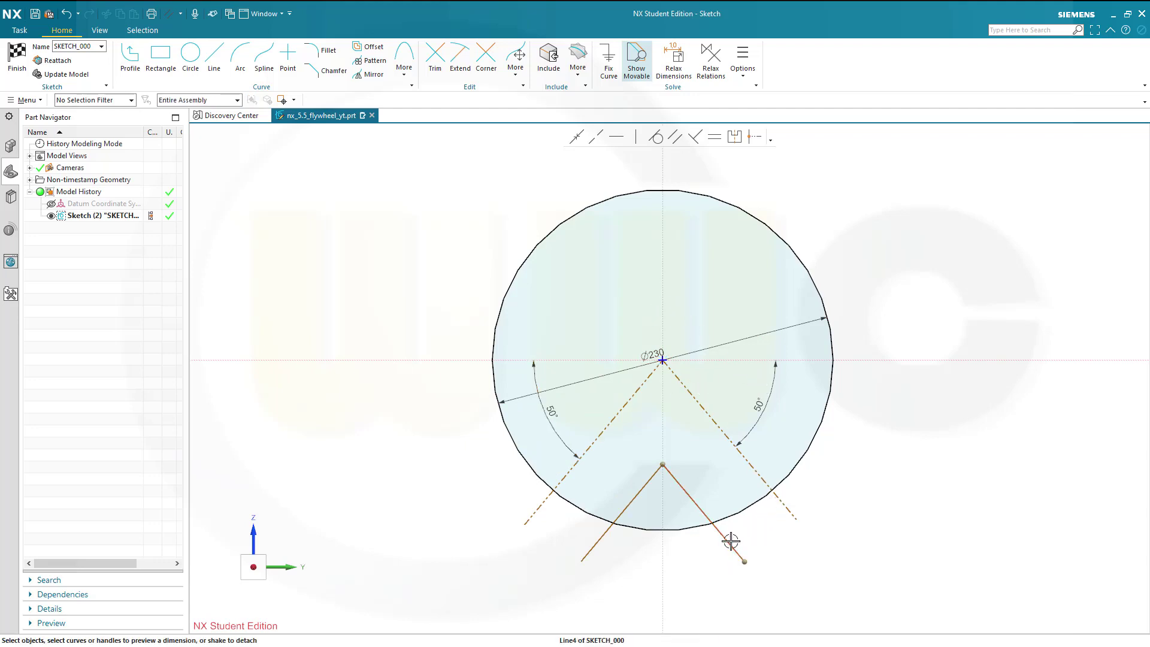
Step: Set the distance between the right notch line and its reference line to 19
left_click(728, 541)
left_click(781, 502)
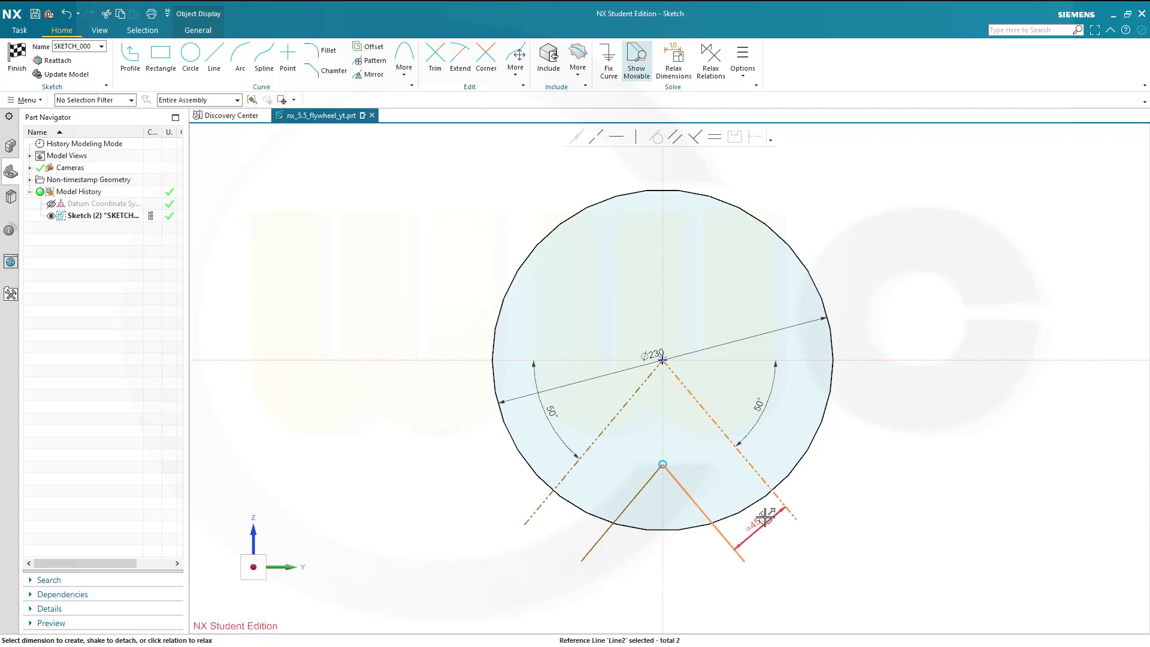
left_click(758, 523)
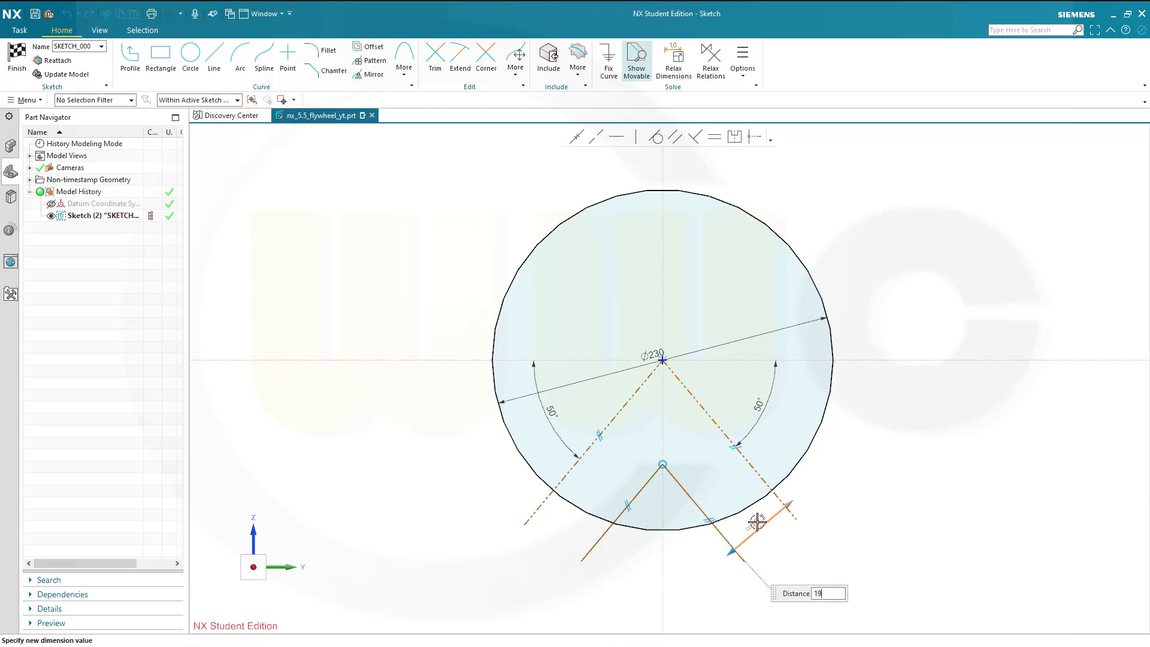
type("19")
key("Return")
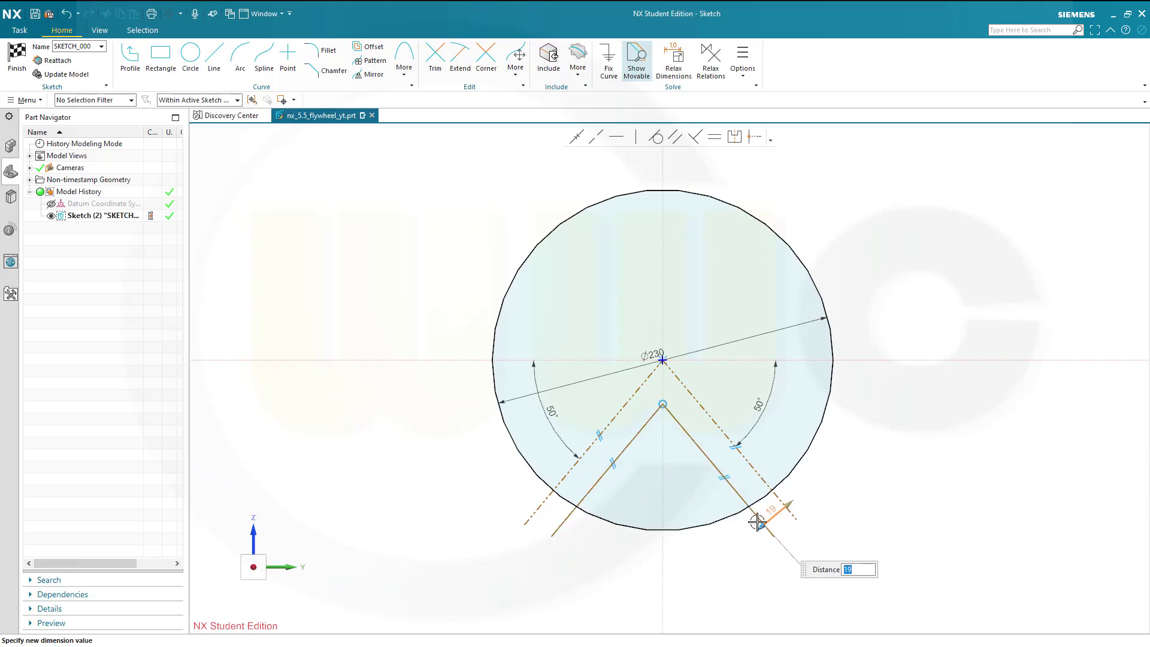
Step: Trim the lines outside the circle and the notch arc, finish the sketch, and extrude it
left_click(441, 70)
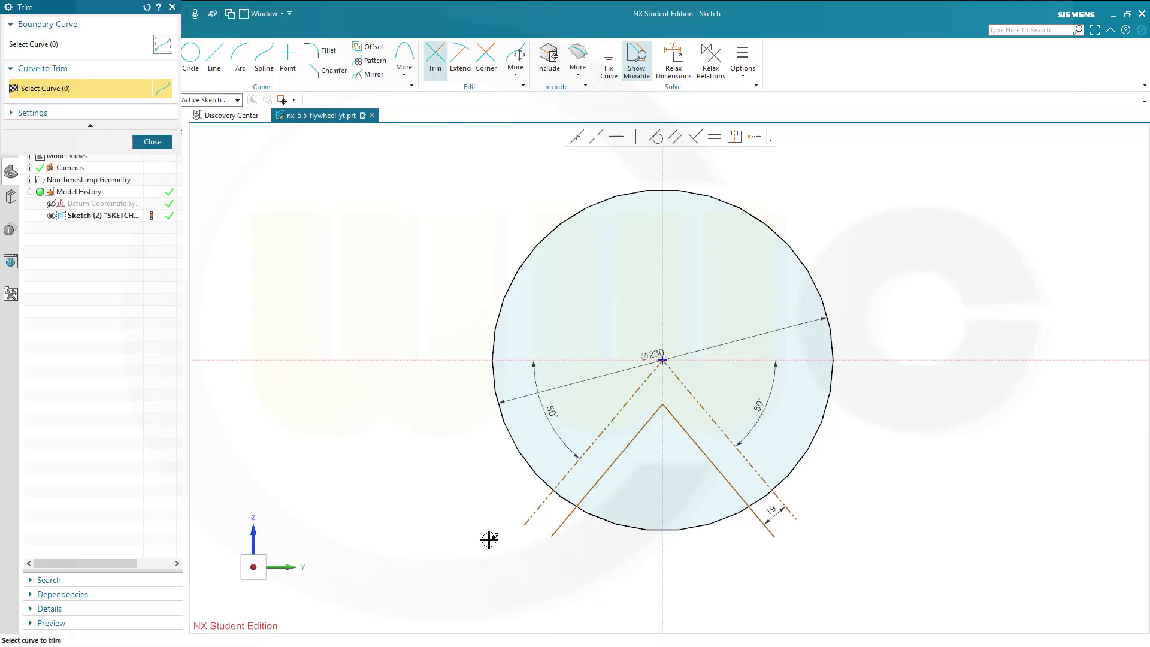
left_click(527, 511)
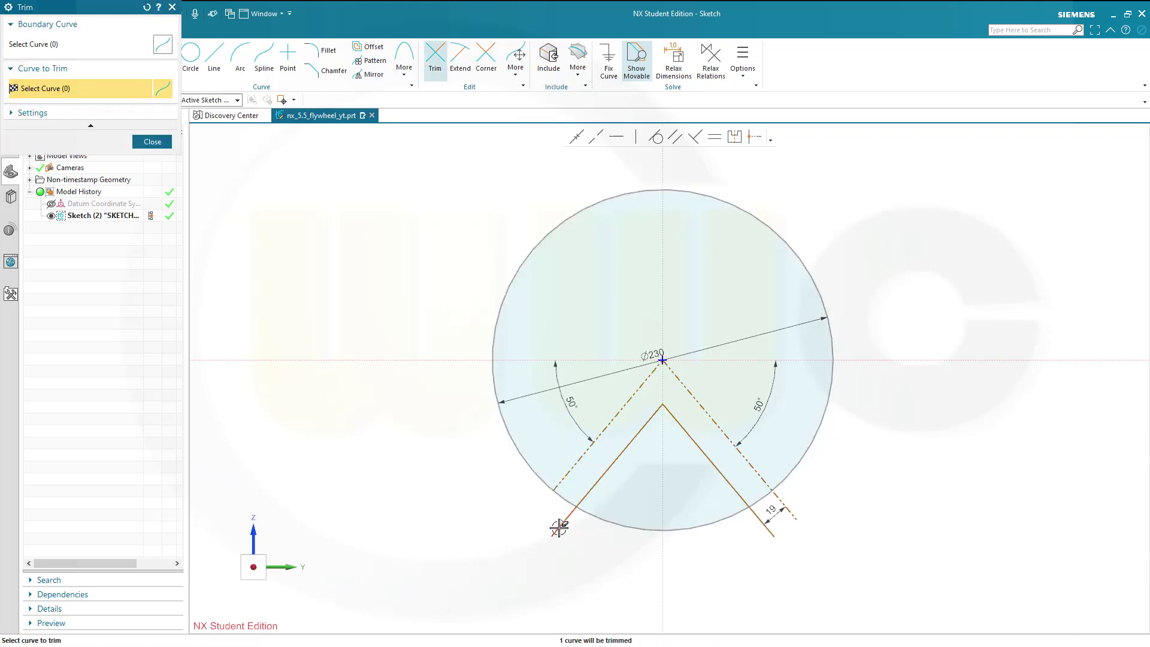
left_click(551, 527)
left_click(771, 525)
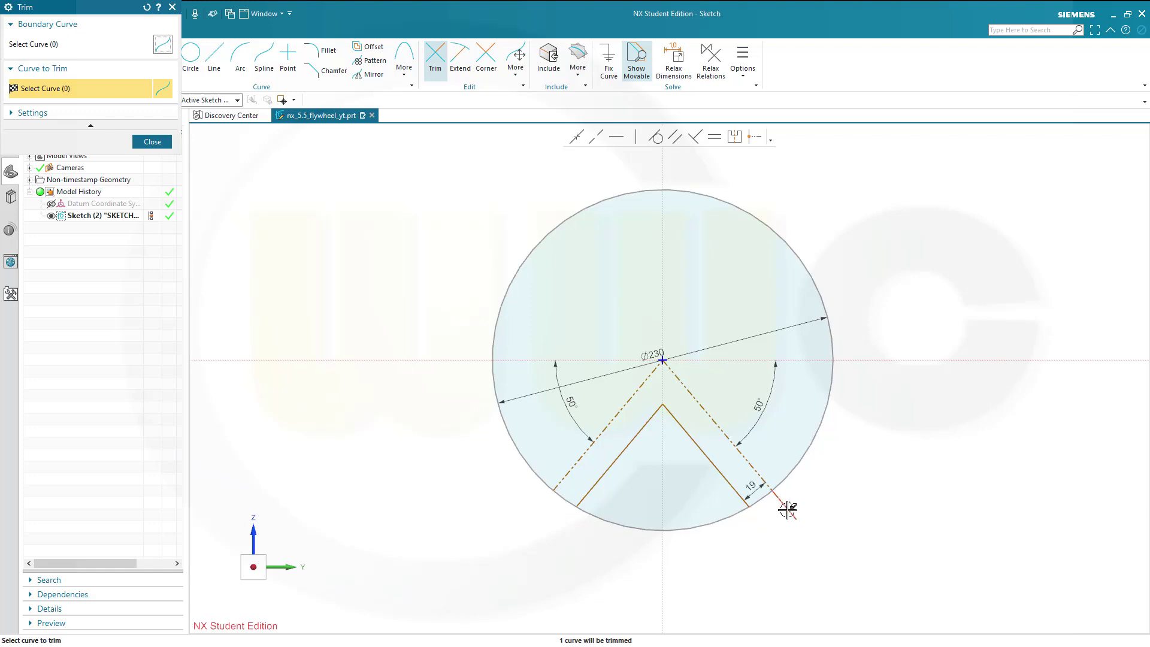
left_click(788, 508)
left_click(707, 524)
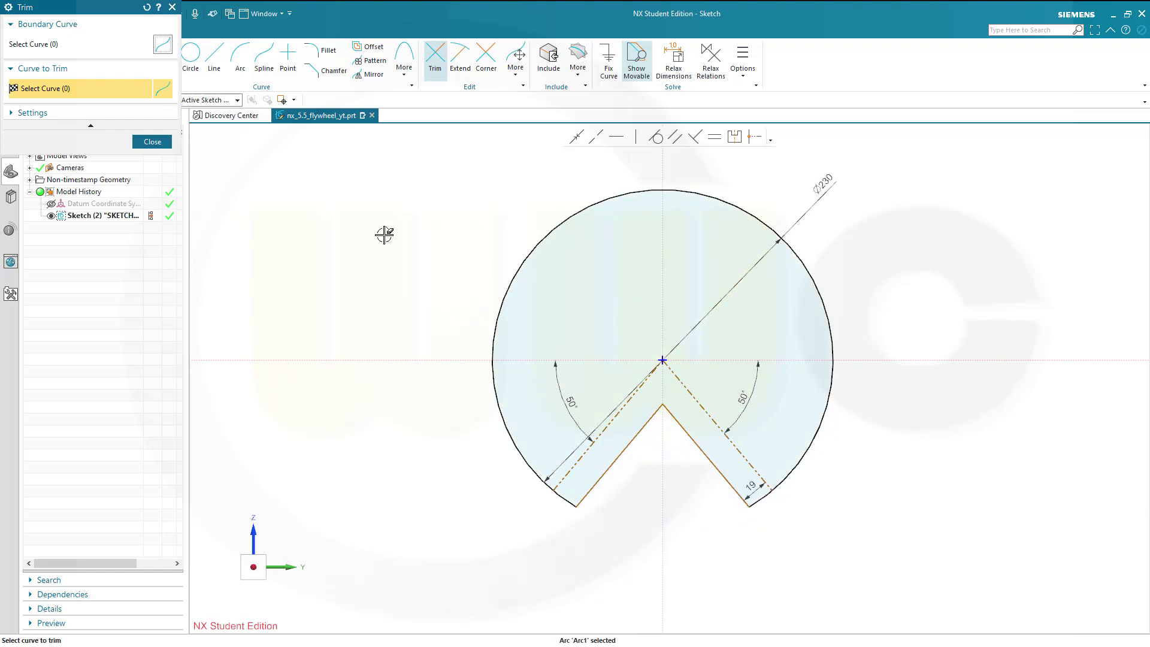
middle_click(303, 201)
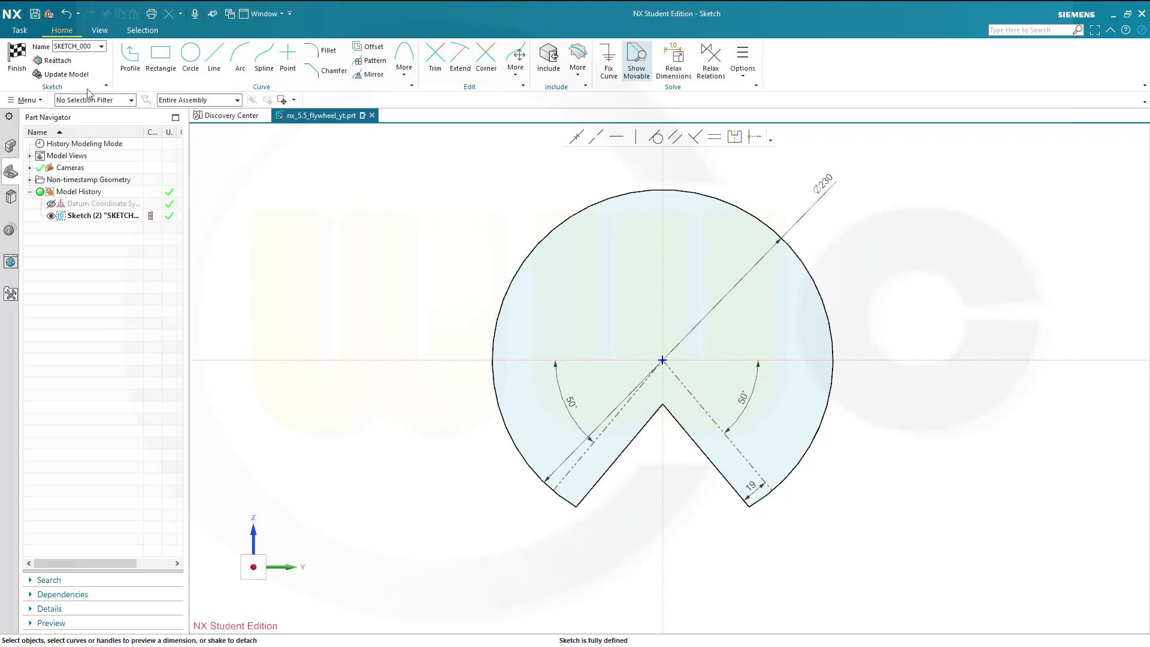
left_click(17, 57)
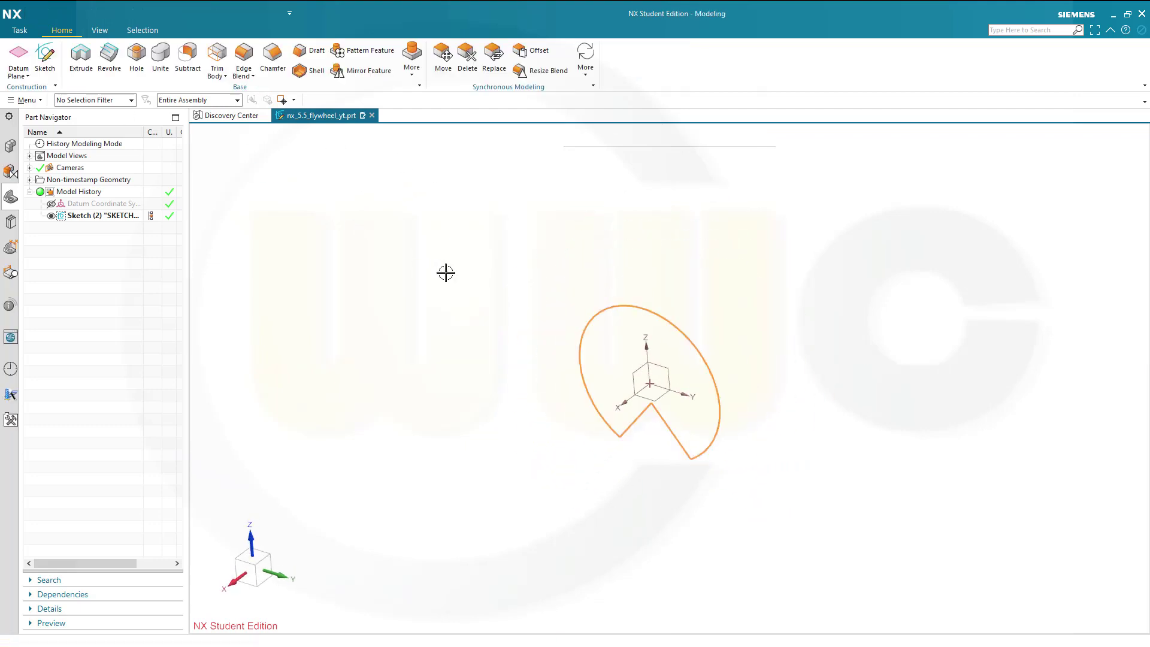
left_click(81, 59)
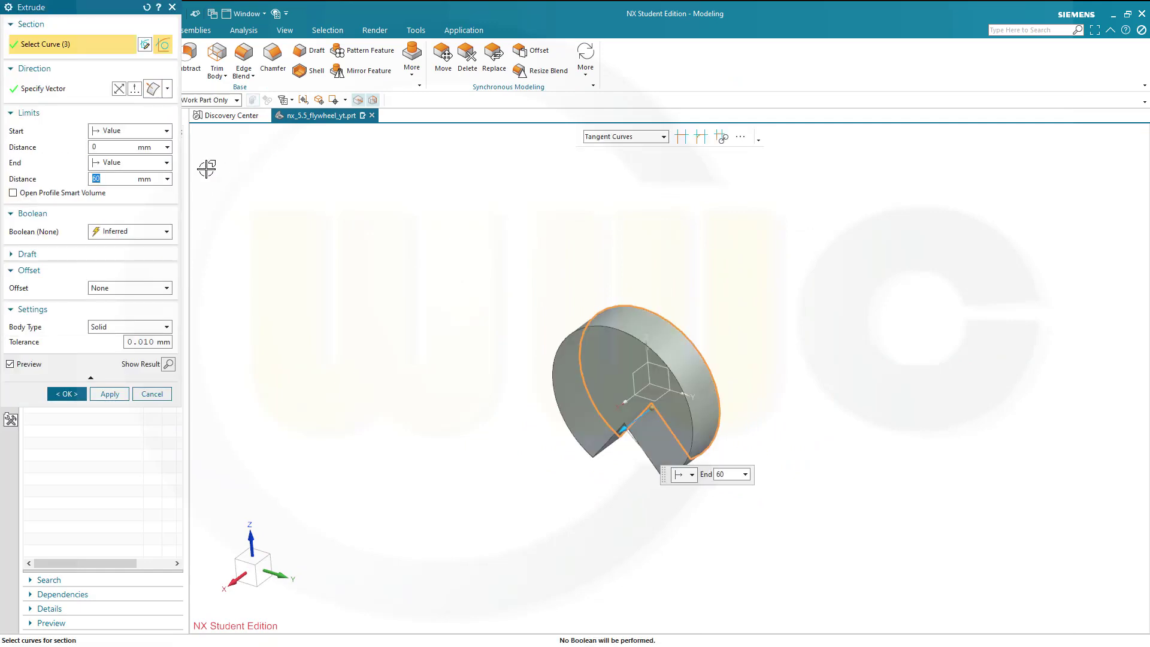
Step: Set the extrude to symmetric 40 with a two-sided offset from 0 to -15
left_click(166, 131)
left_click(147, 158)
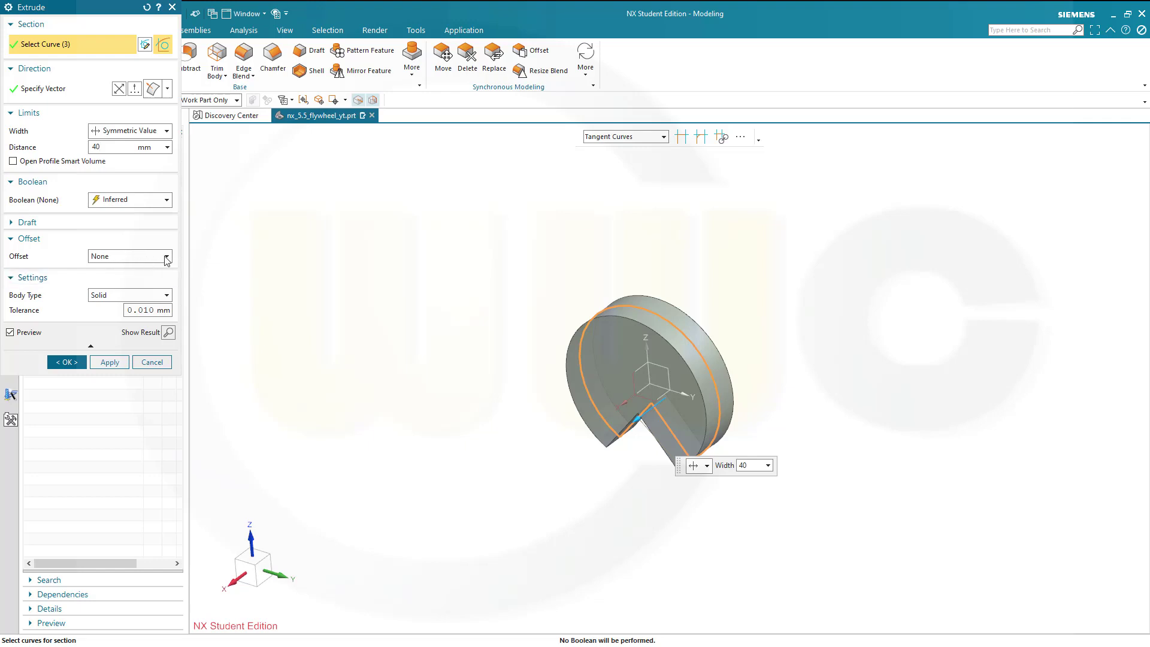
left_click(166, 258)
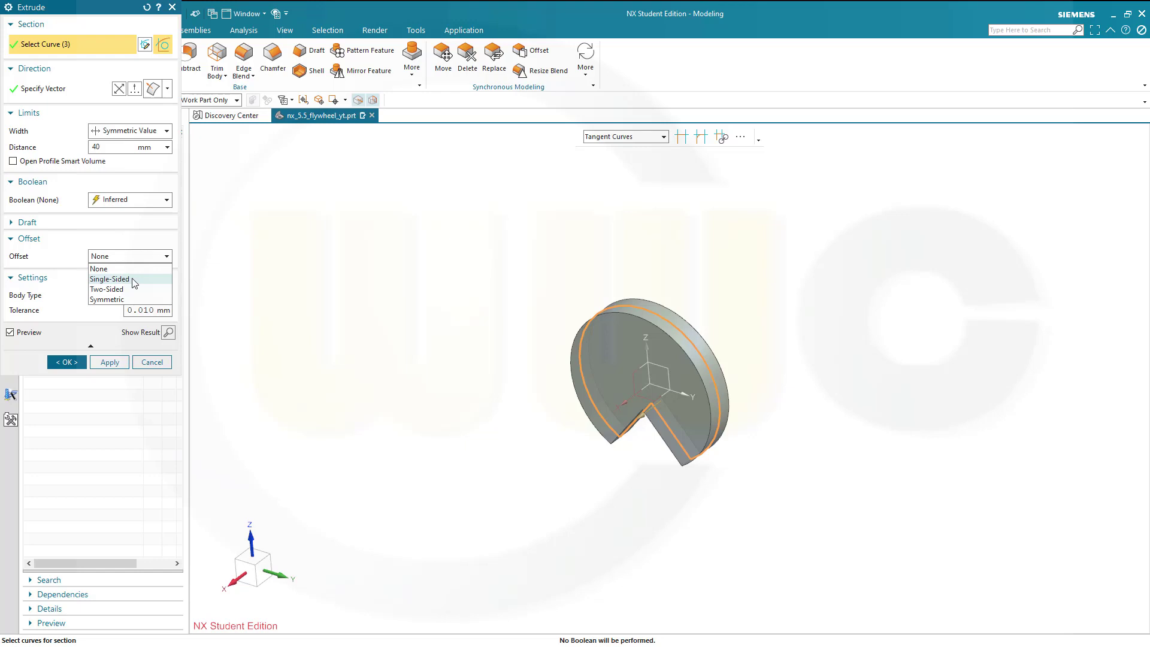
left_click(120, 289)
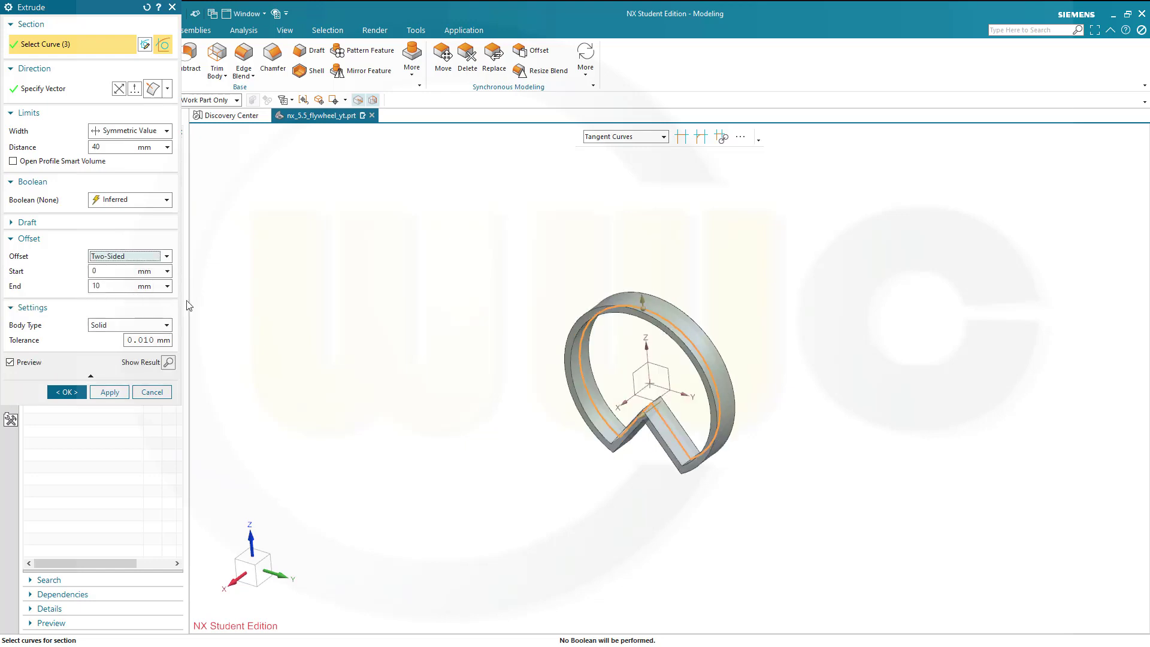
key("ctrl+alt+r")
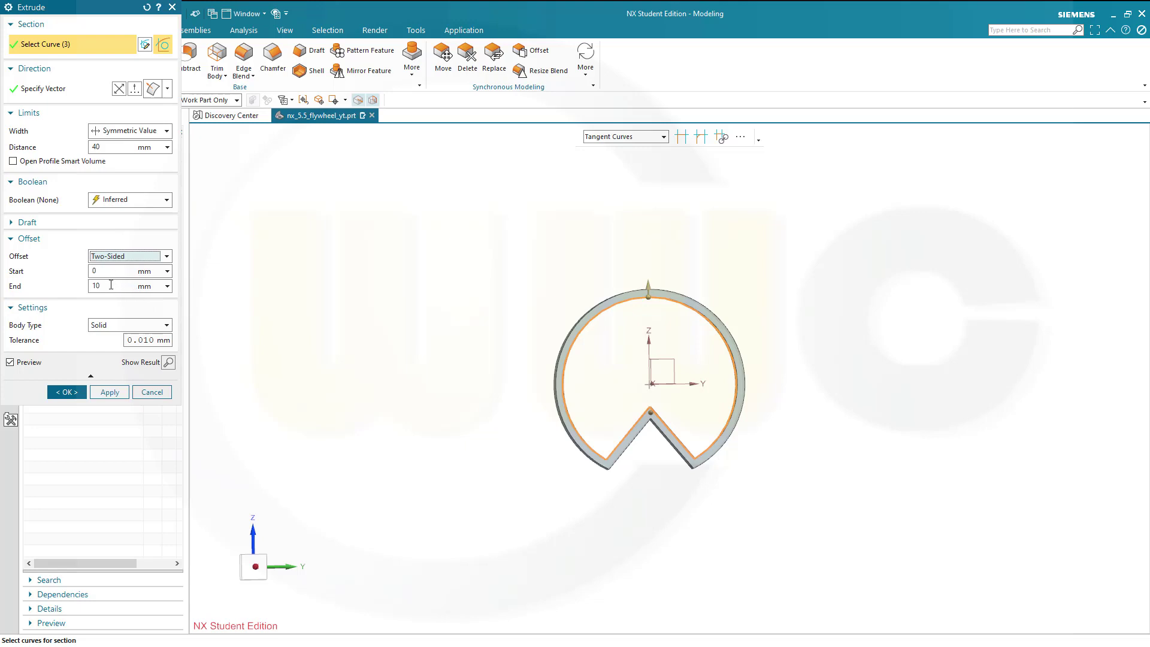
left_click(111, 287)
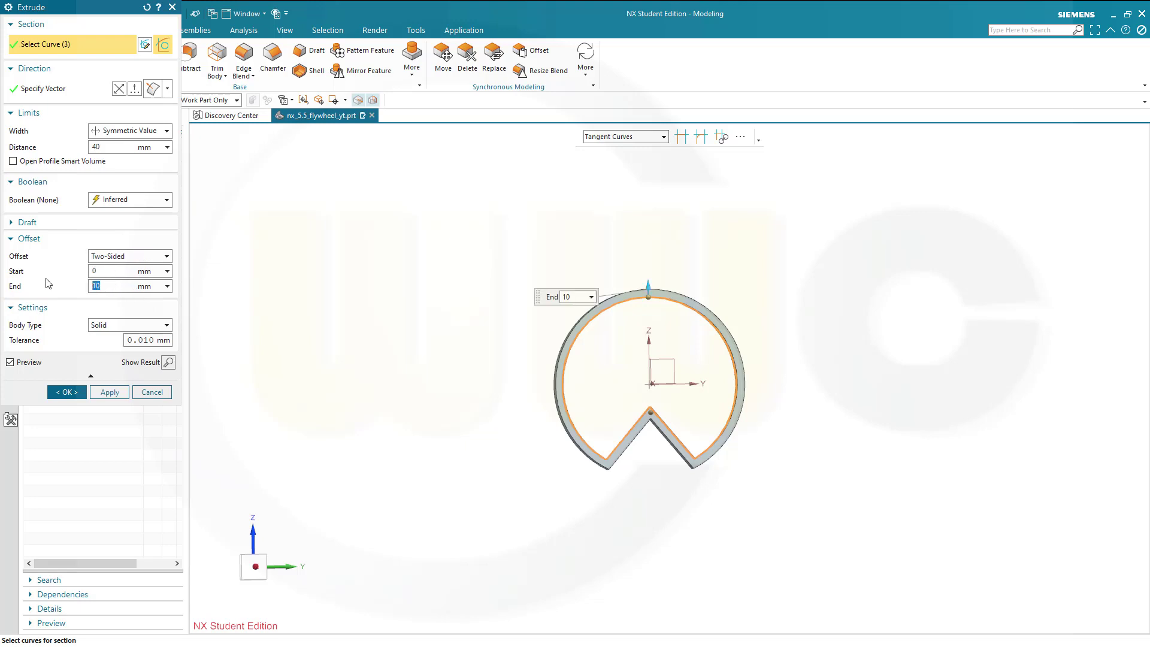
type("-15")
key("Tab")
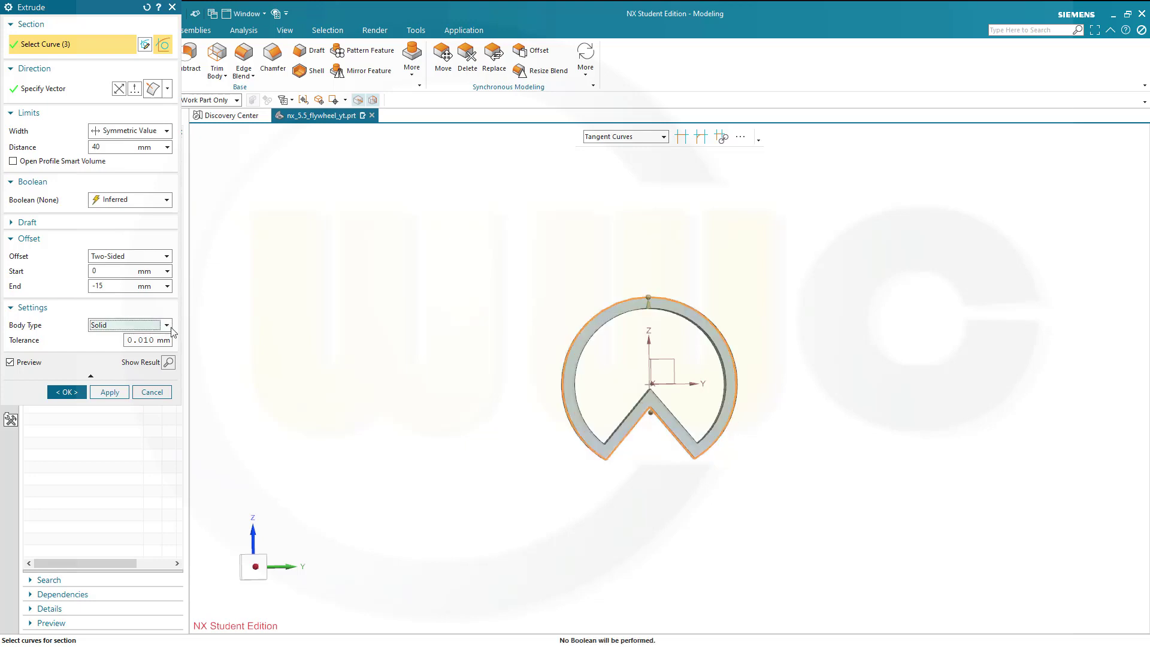
Step: Accept the extrude to create the notched rim ring solid
left_click(71, 392)
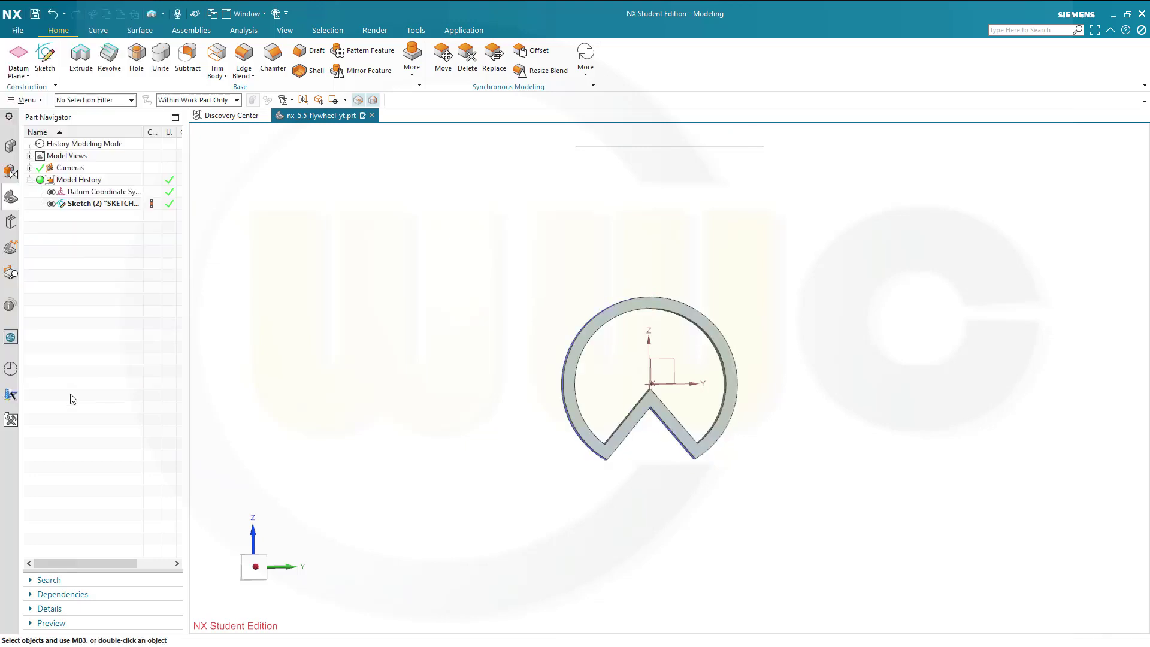
middle_click_drag(396, 416, 413, 397)
scroll(360, 283, "up", 1)
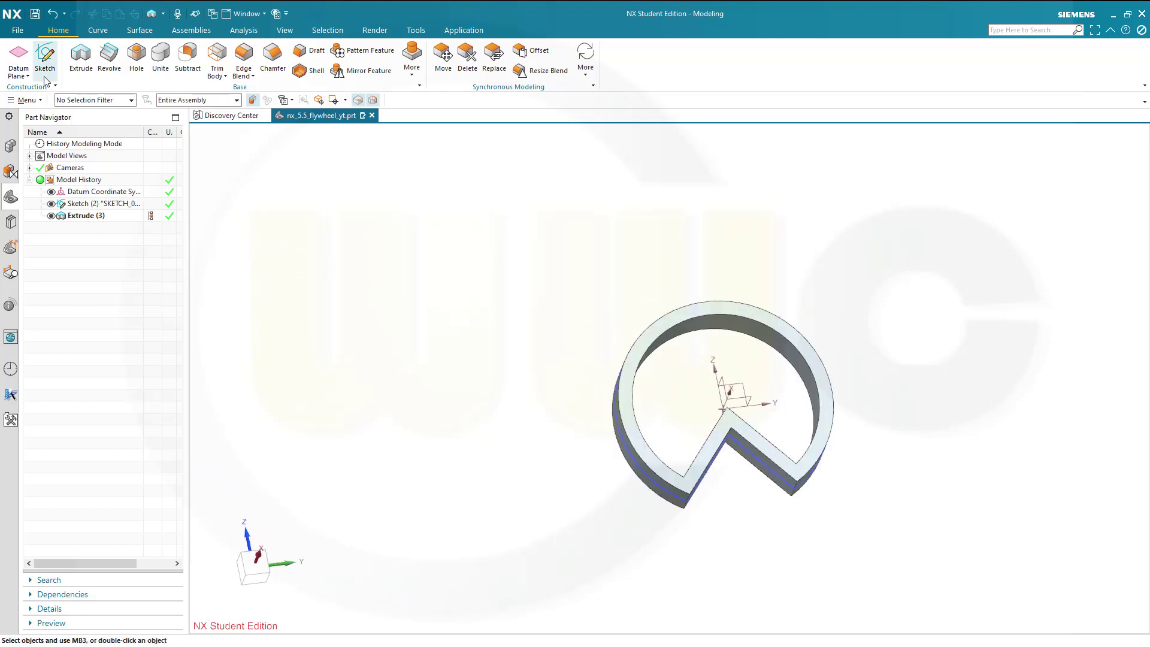
Step: Sketch a Ø40 circle at the origin on the Right datum plane and finish the sketch
left_click(45, 60)
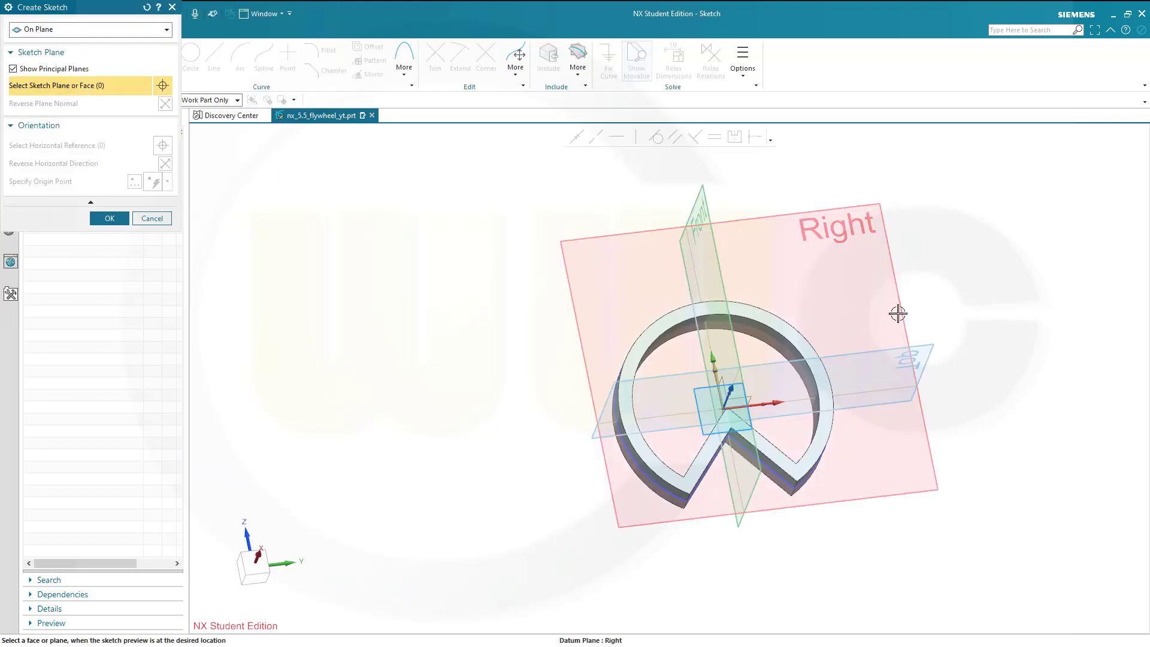
left_click(893, 313)
left_click(120, 218)
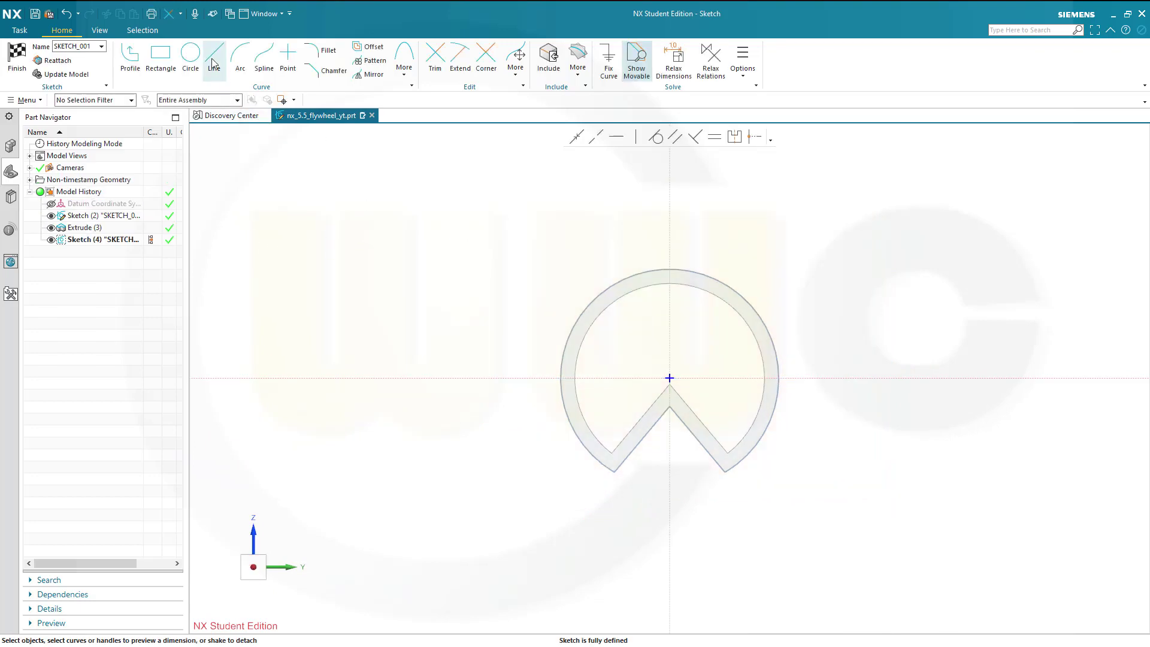
left_click(191, 55)
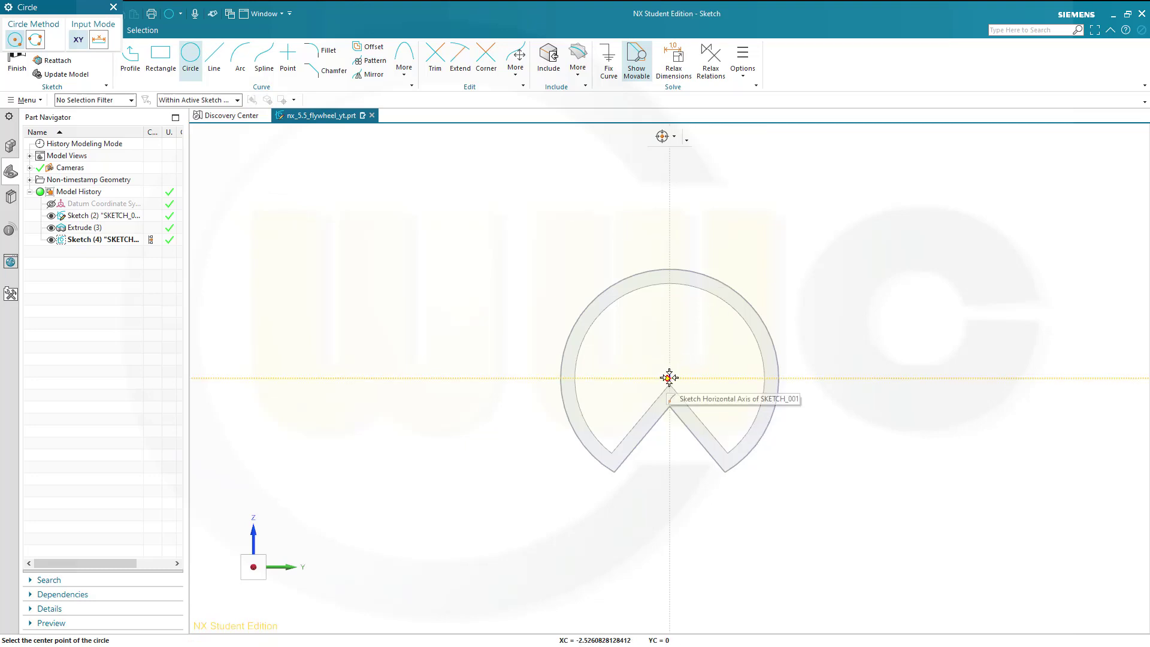
left_click(670, 377)
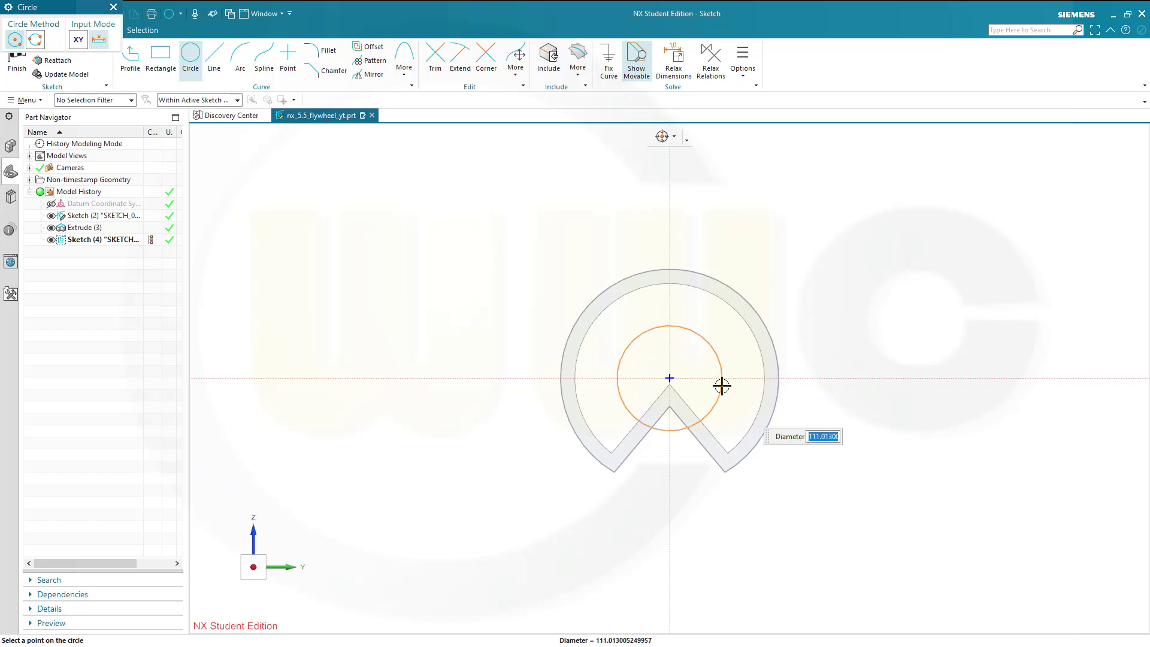
type("40")
key("Return")
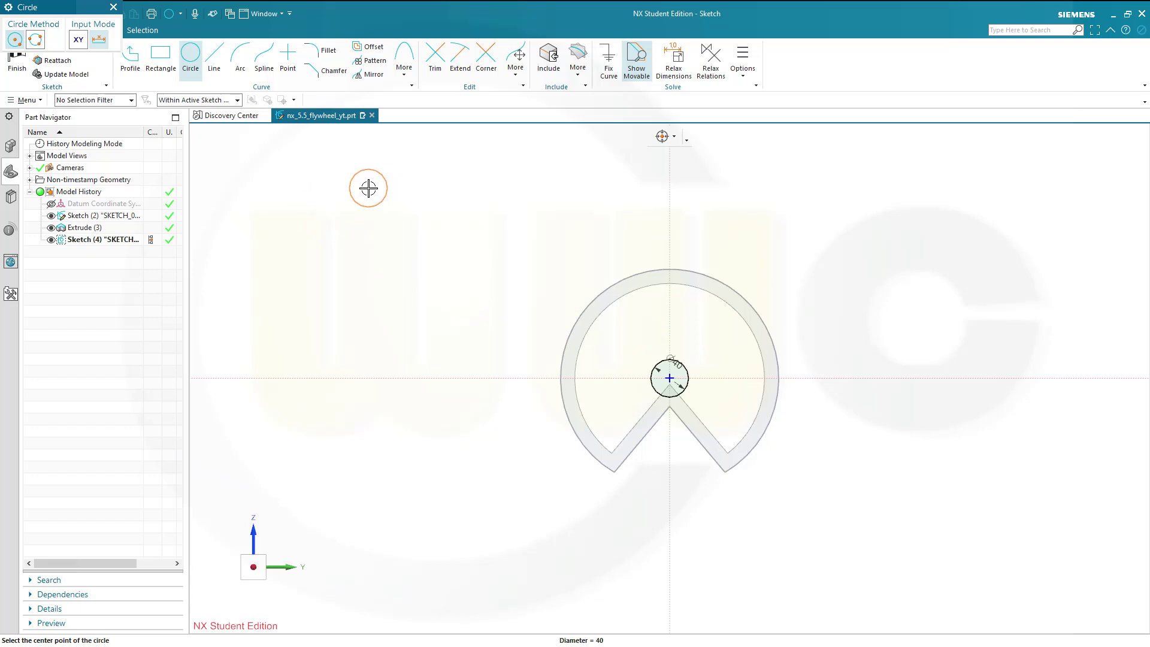
left_click(18, 63)
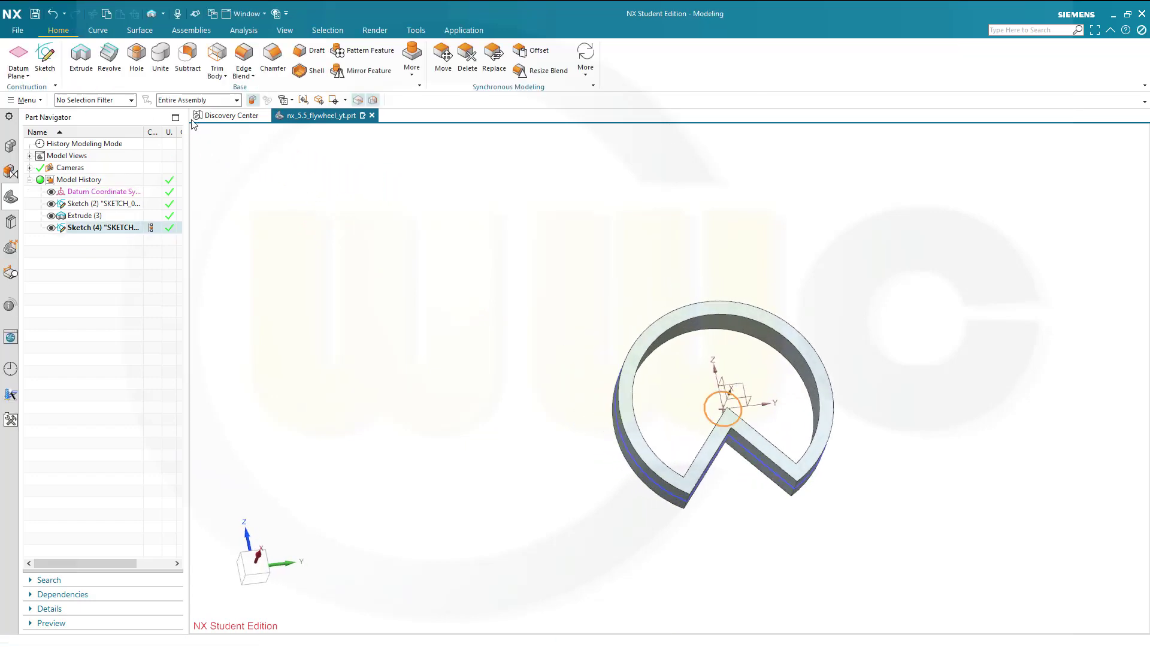
Step: Extrude the Ø40 circle symmetrically 60 mm and unite it with the rim as a hub
left_click(81, 59)
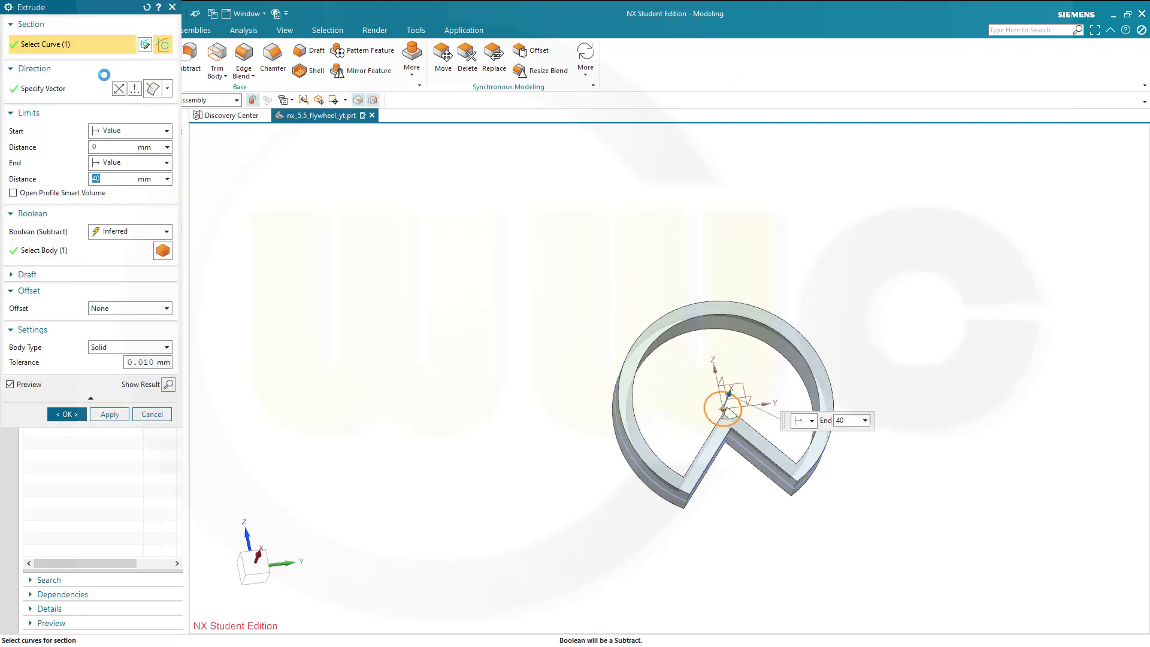
left_click(169, 133)
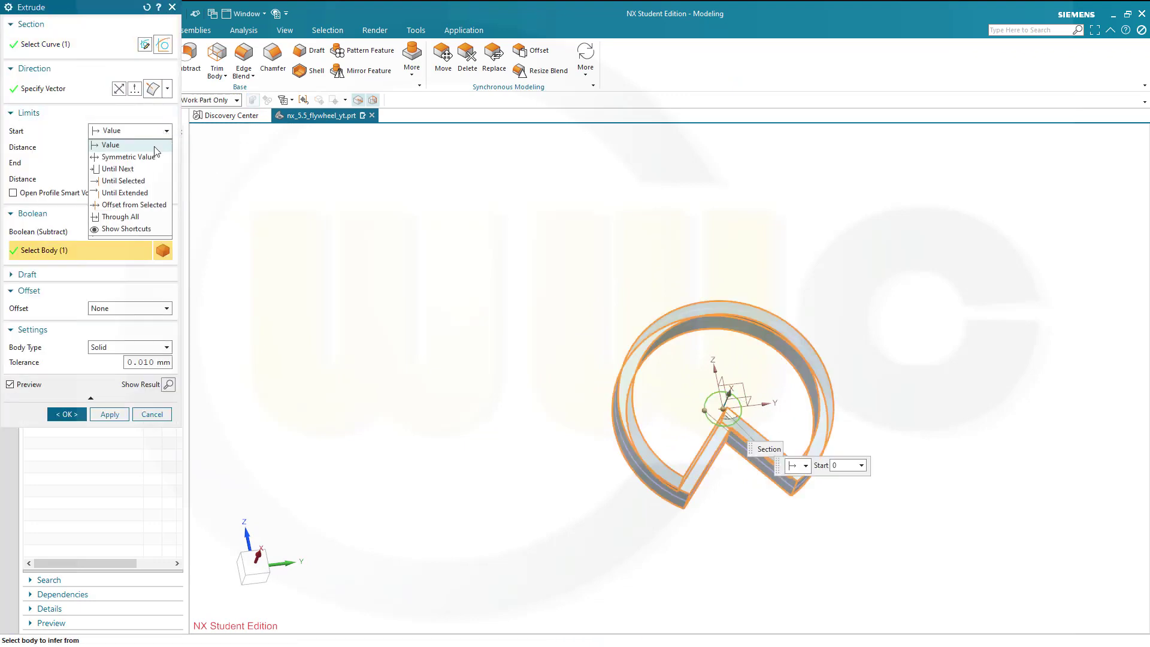
left_click(149, 159)
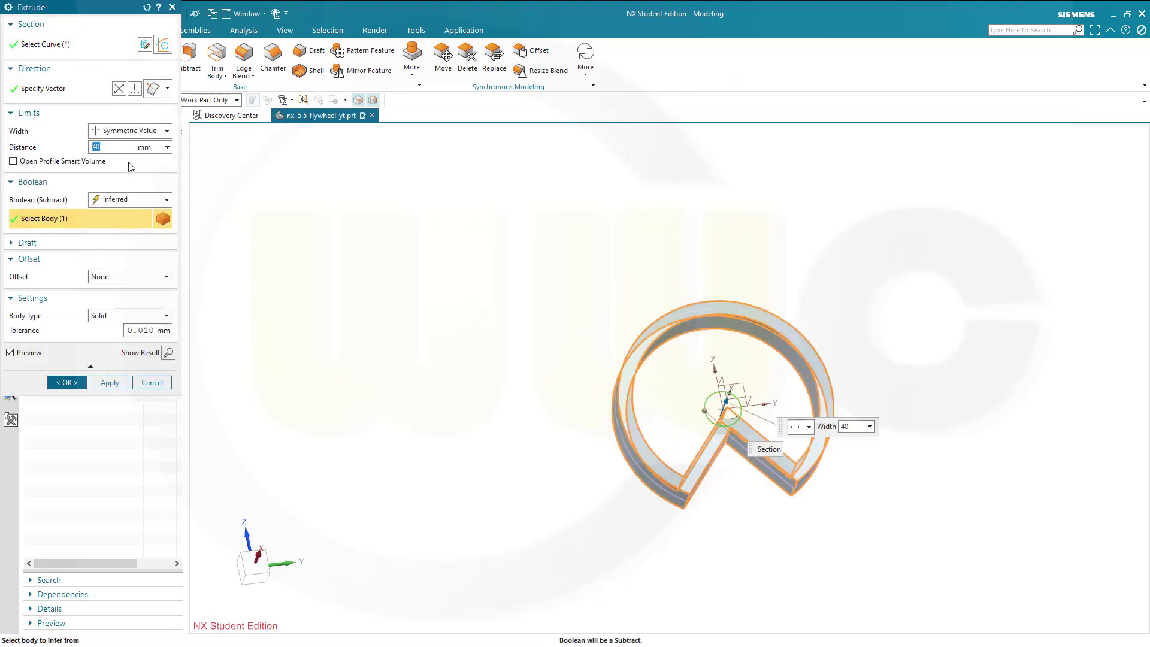
key("Tab")
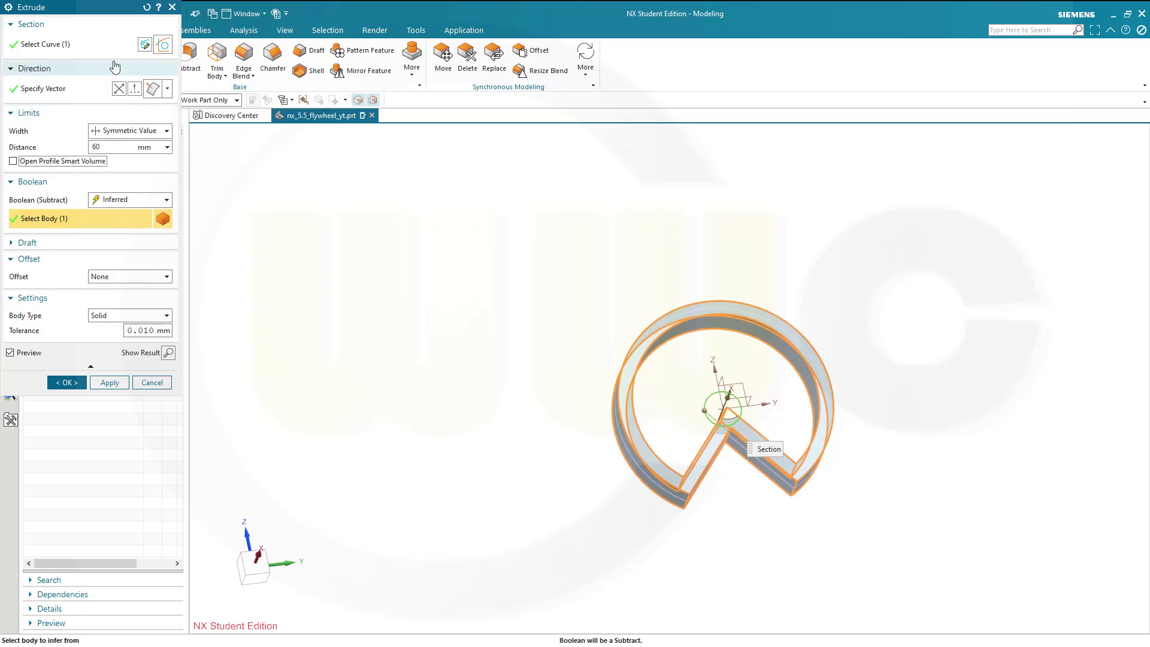
left_click(58, 44)
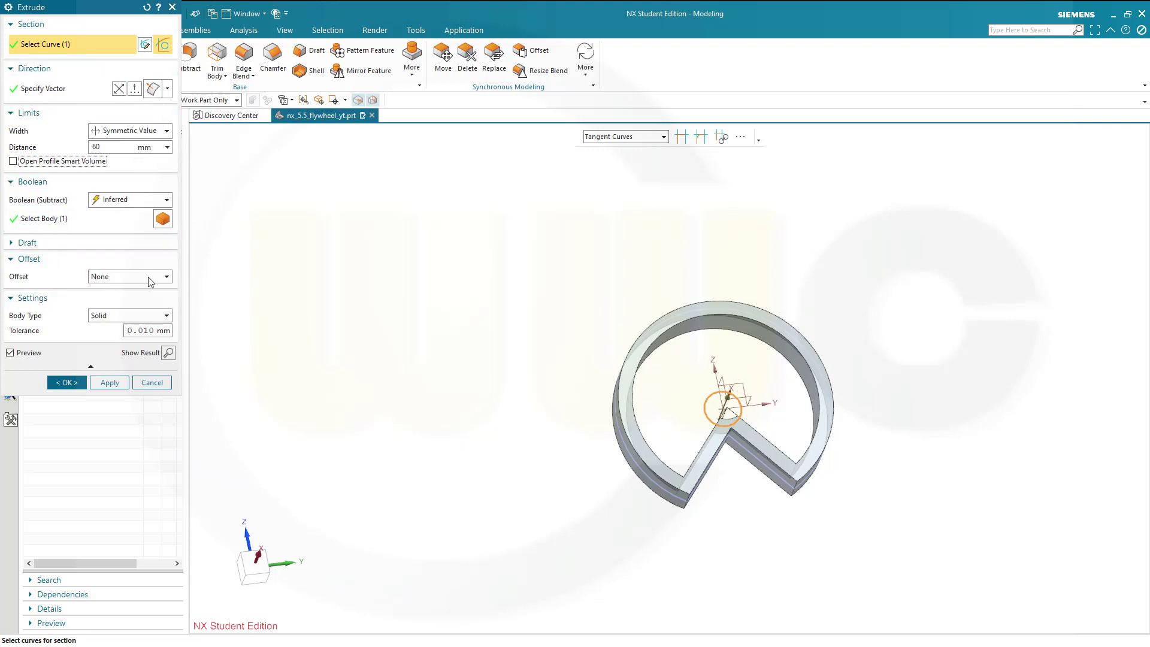
left_click(167, 278)
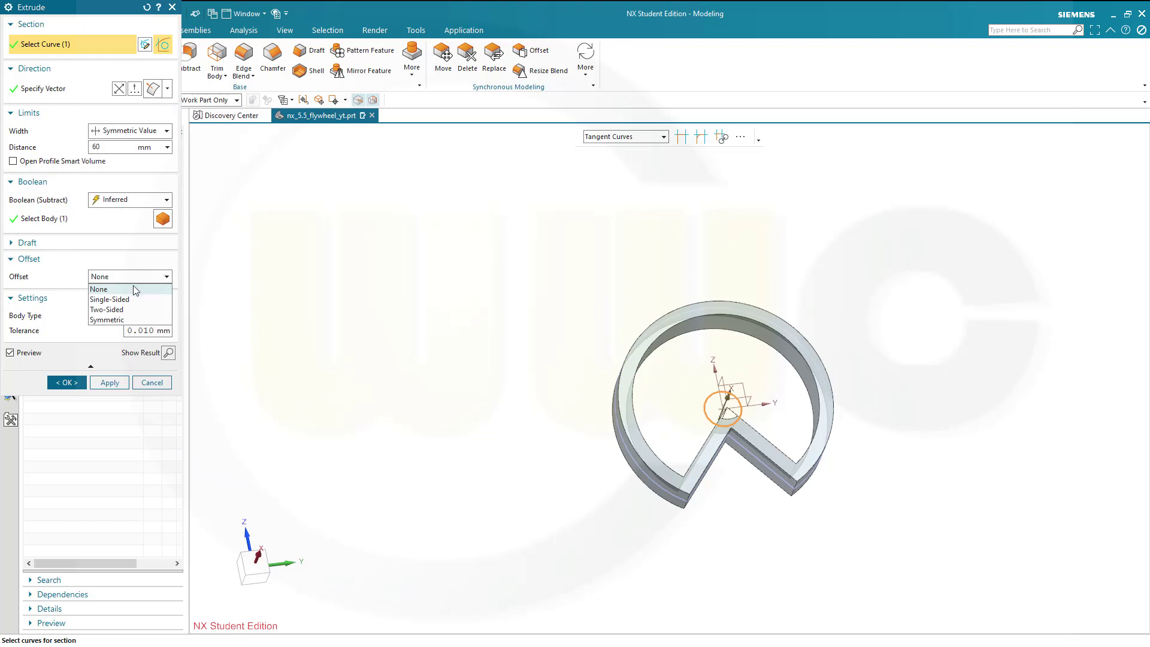
left_click(162, 230)
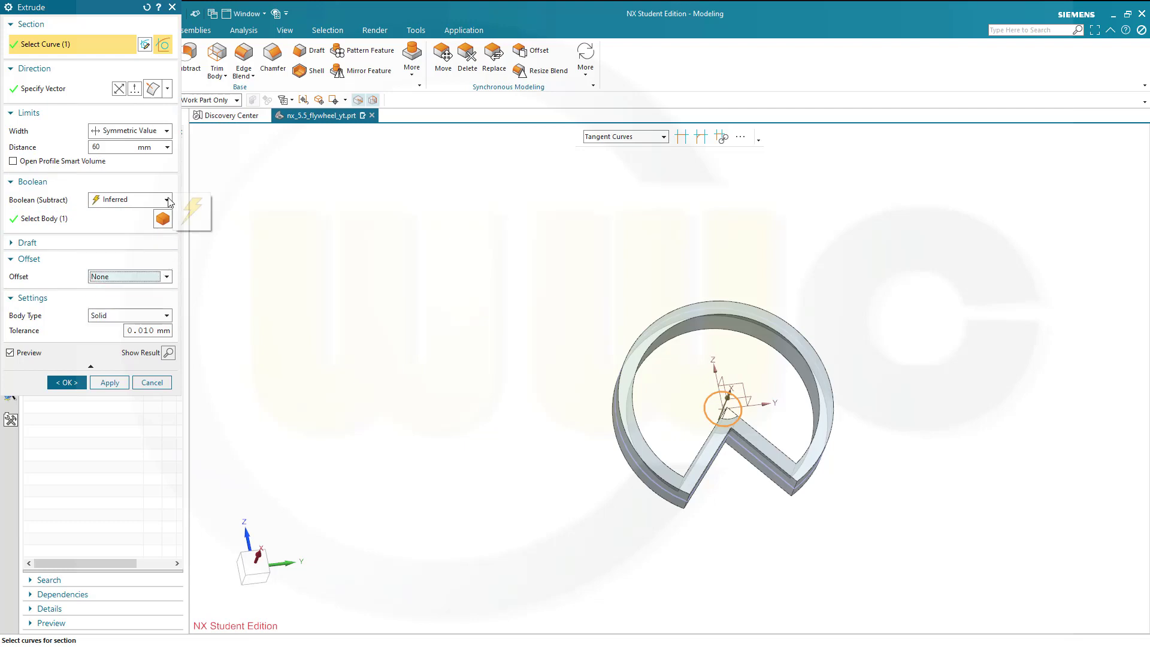
left_click(166, 200)
left_click(111, 226)
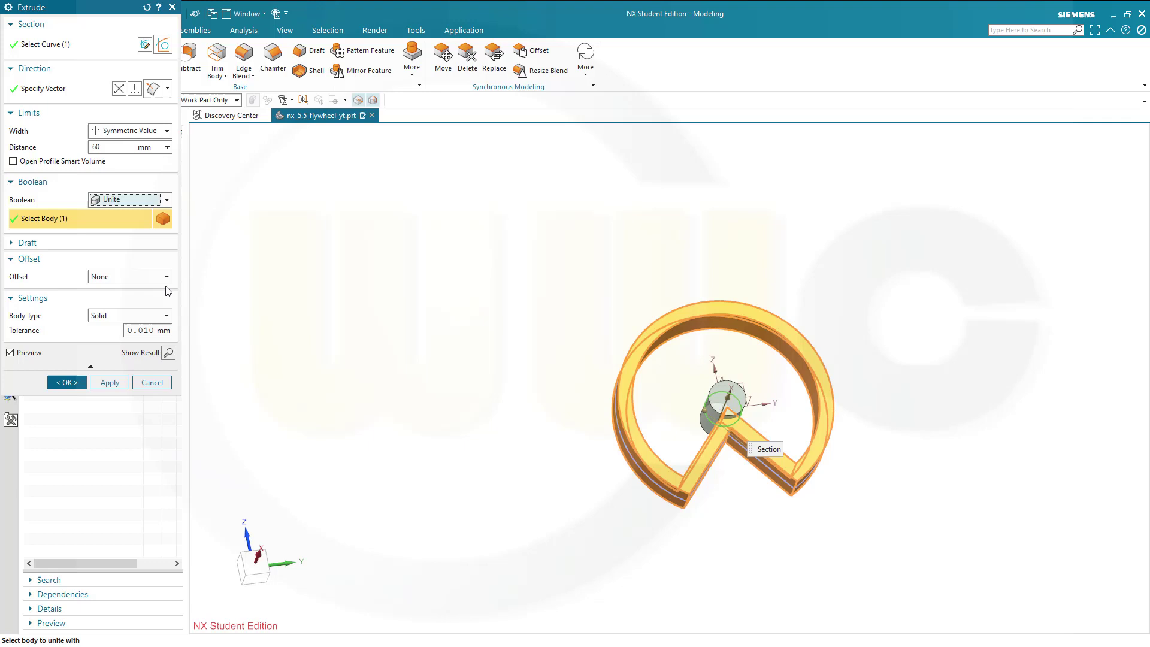
Step: Accept the hub, then sketch a vertical line upward from the centre on the Right plane
left_click(66, 382)
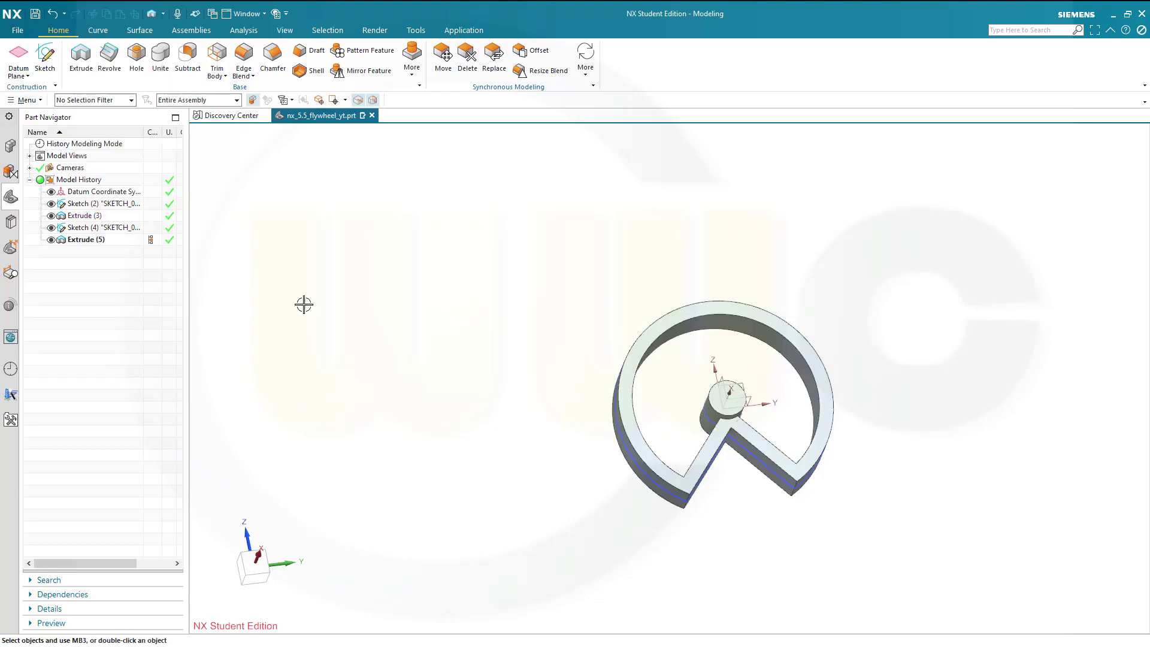
mouse_move(494, 292)
middle_mouse_down()
mouse_move(509, 242)
mouse_move(495, 295)
middle_mouse_up()
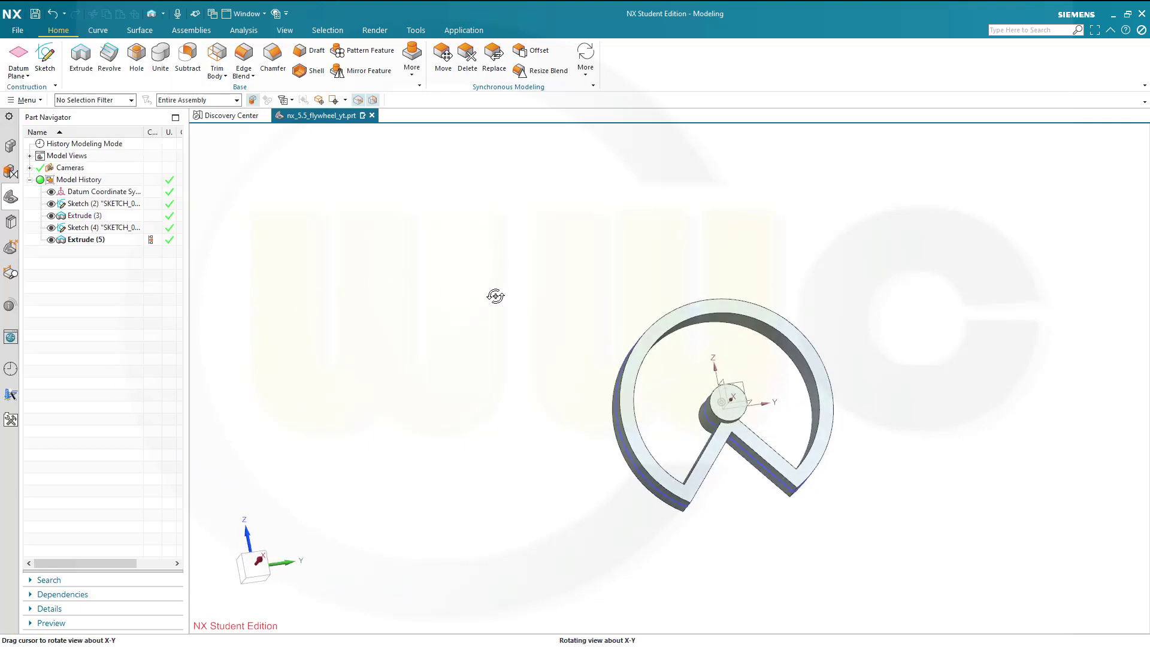
left_click(44, 60)
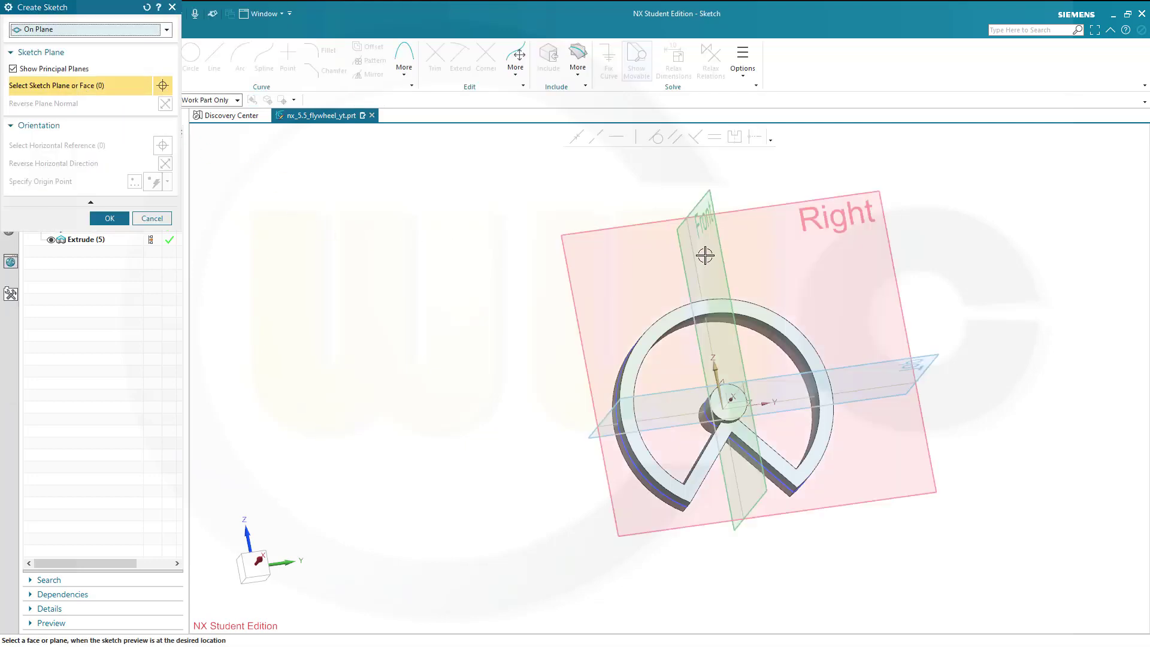
left_click(896, 267)
left_click(101, 221)
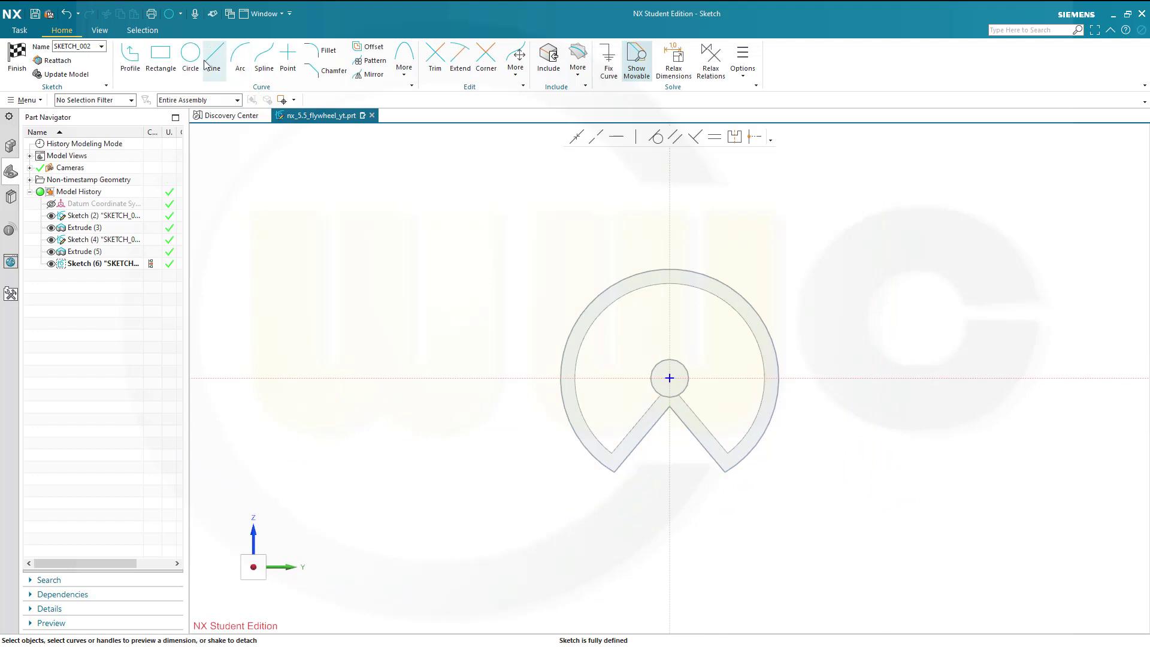
left_click(214, 57)
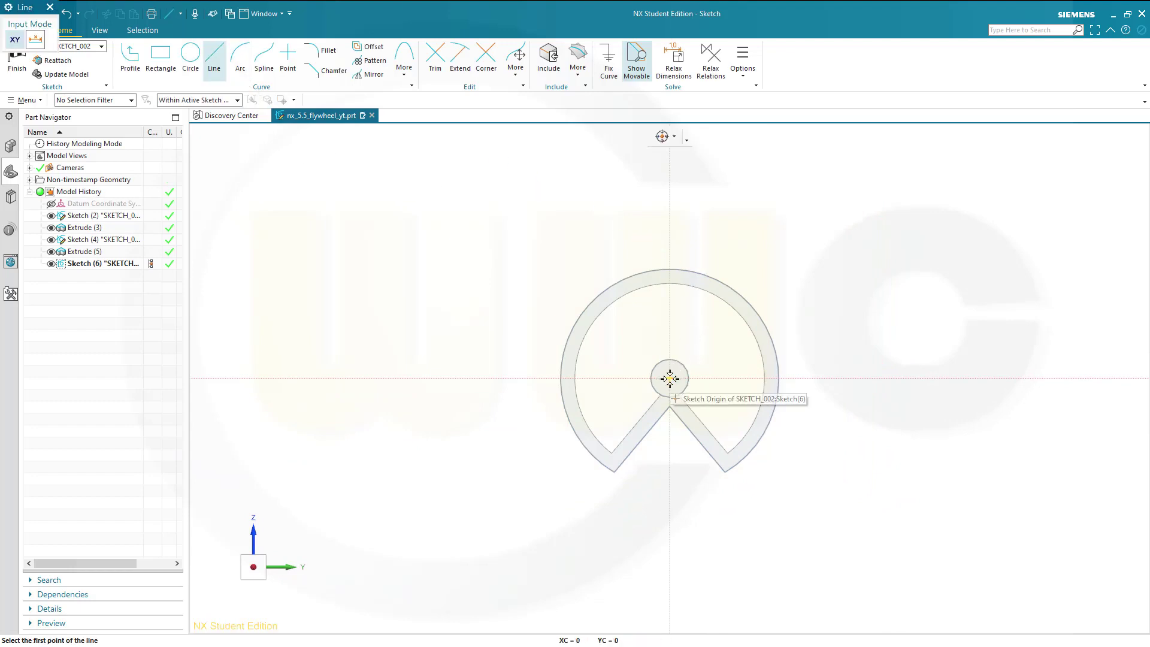
left_click(670, 378)
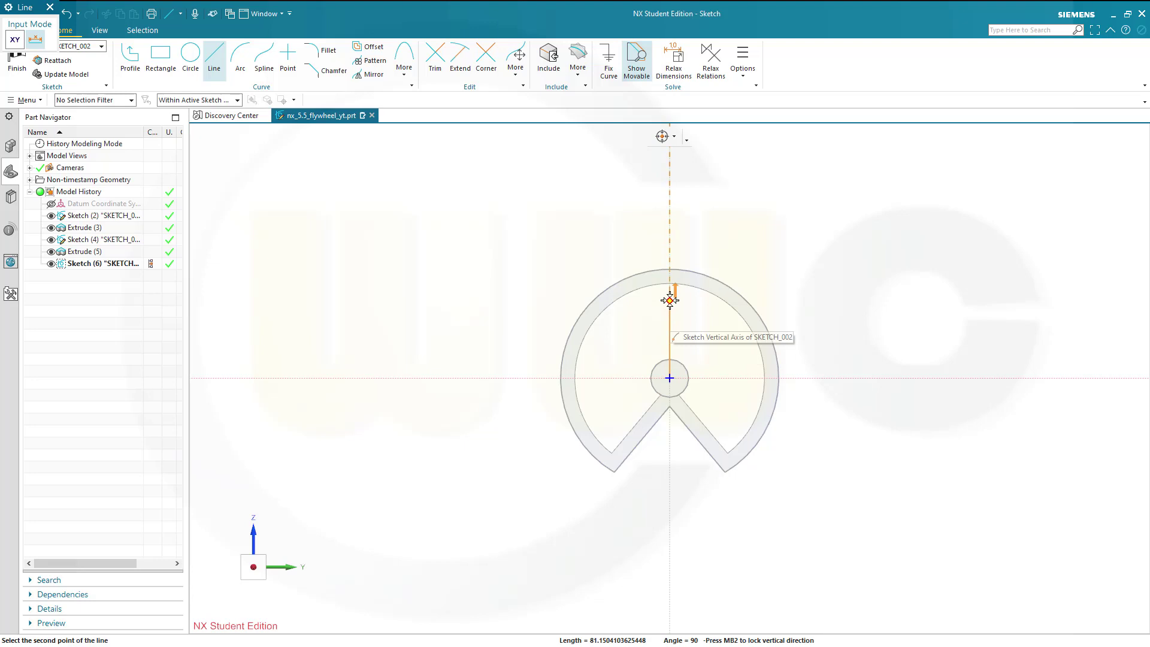
left_click(670, 279)
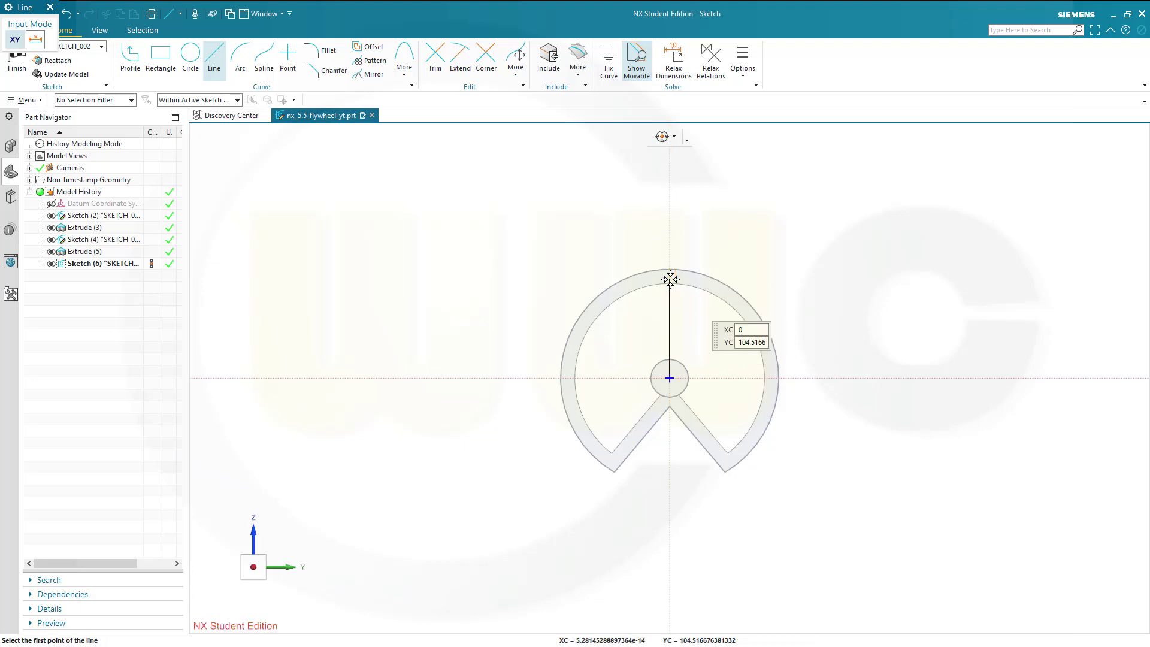
key("Escape")
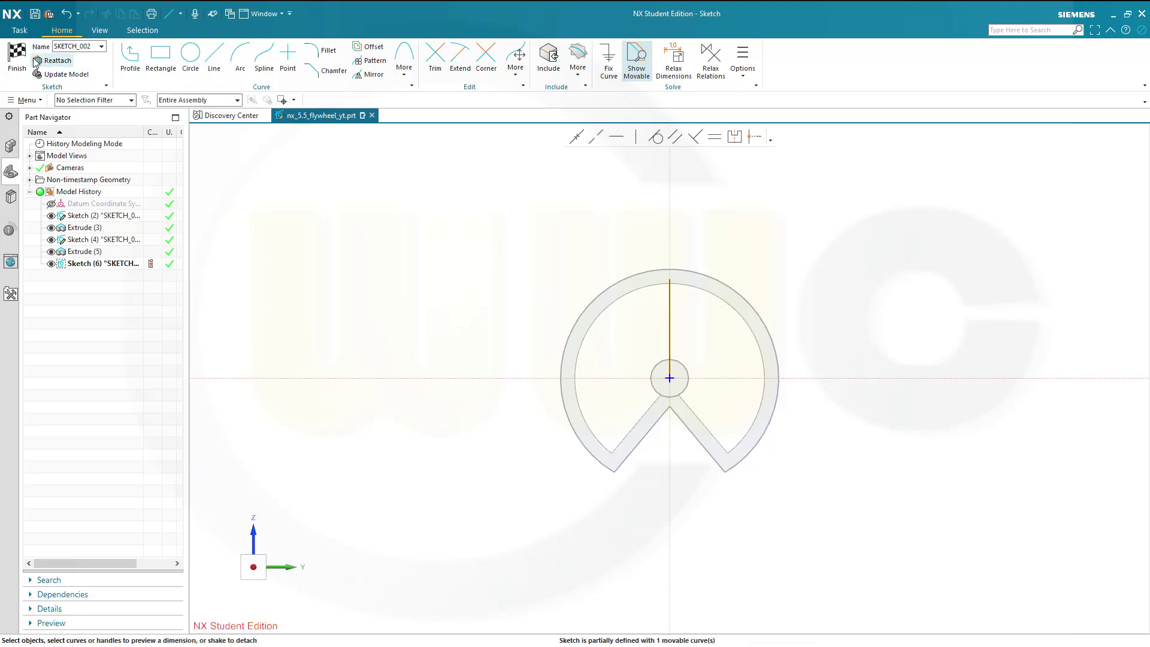
Step: Dimension the vertical line to 110, accepting the sketch scaling, and finish the sketch
left_click(672, 323)
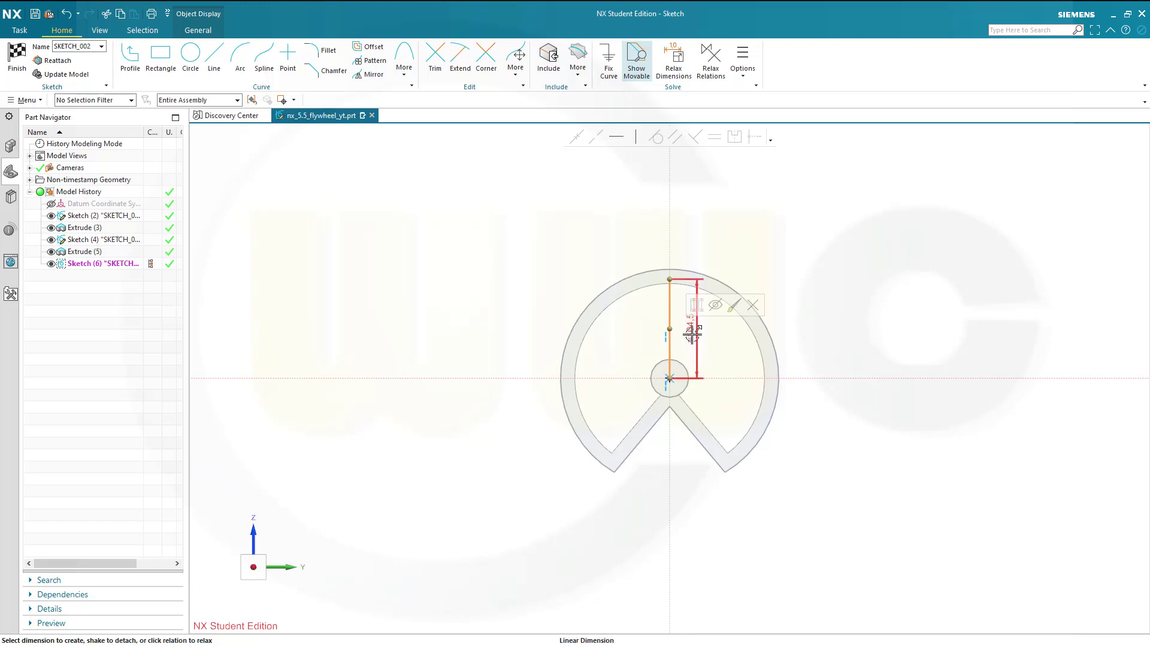
left_click(692, 334)
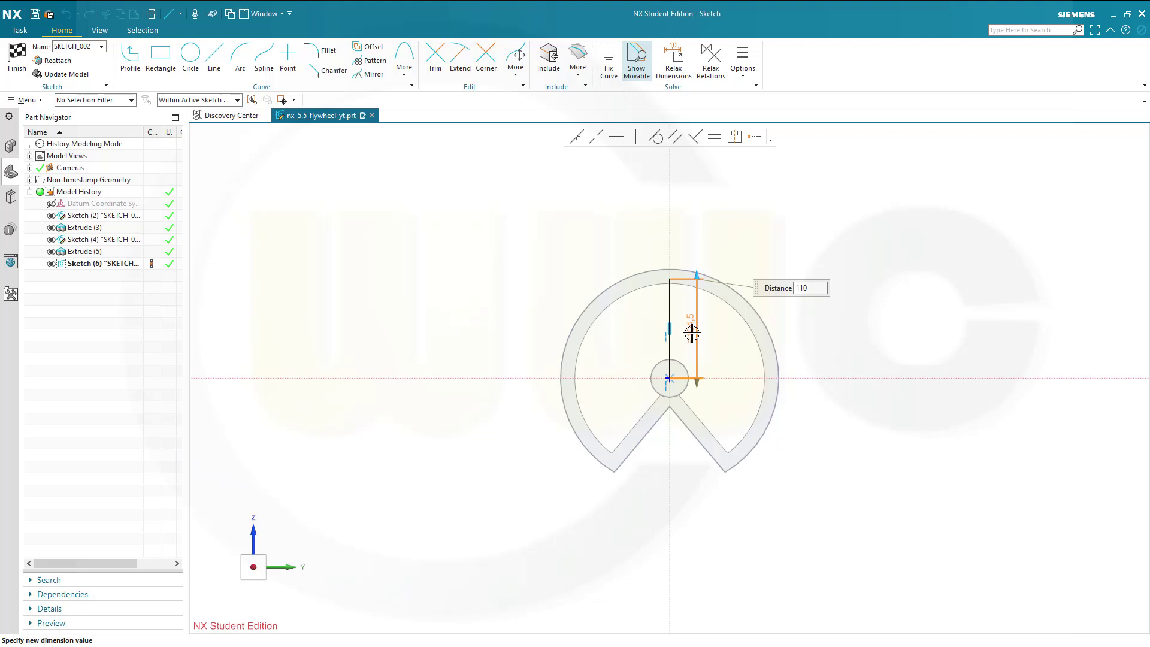
key("Return")
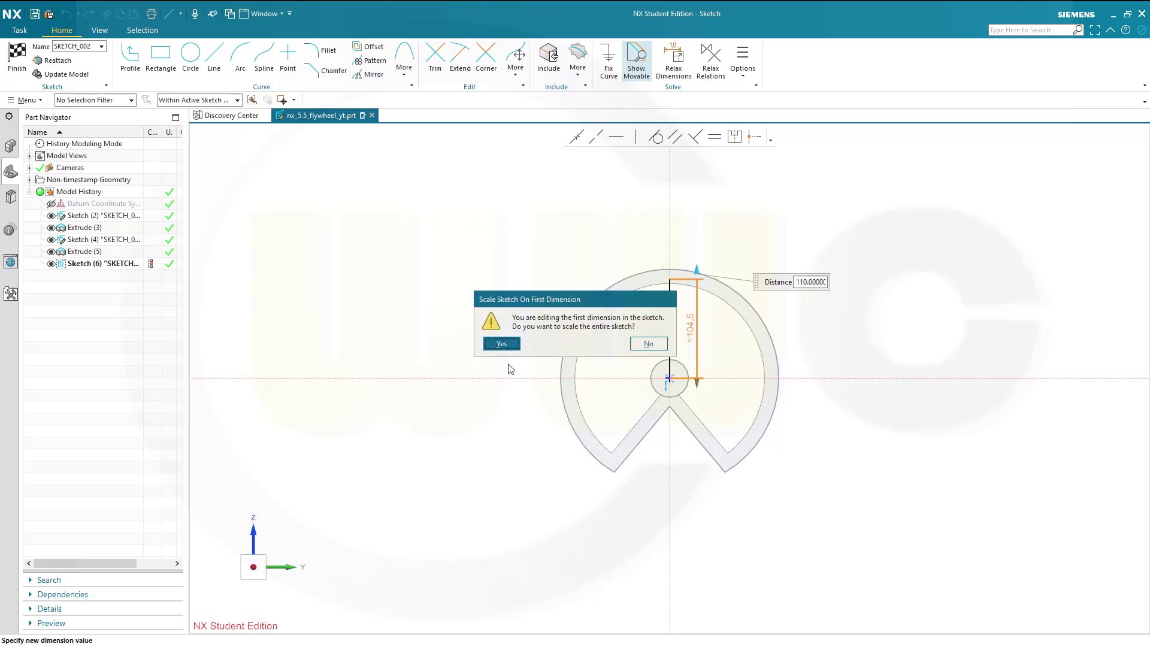
left_click(504, 344)
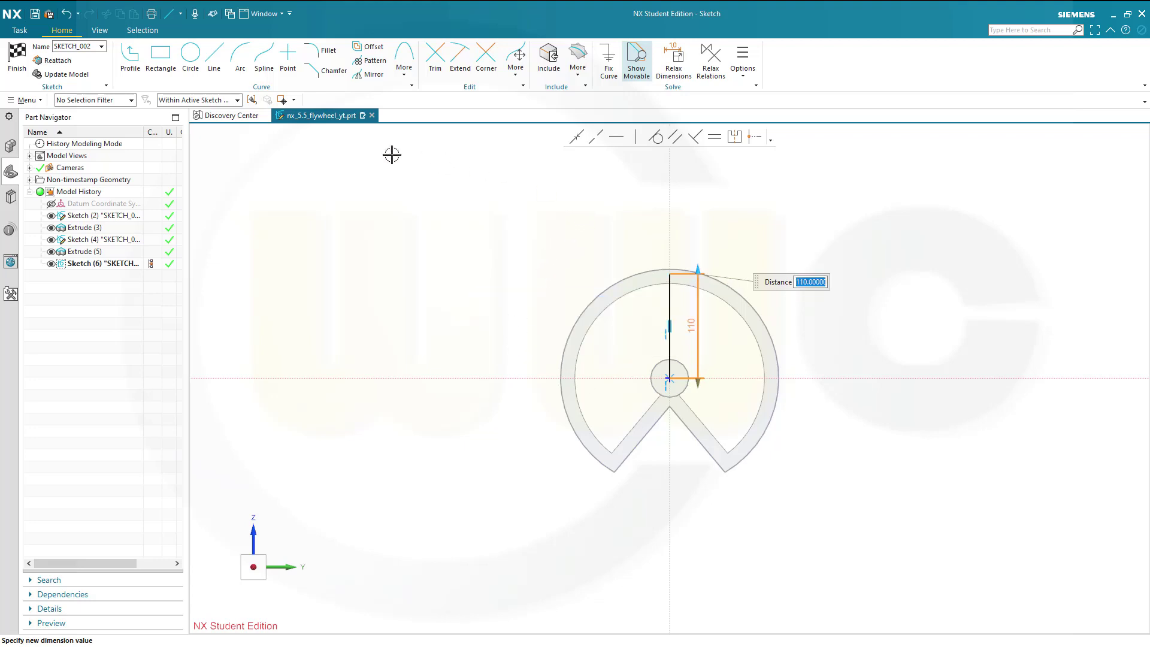
left_click(17, 57)
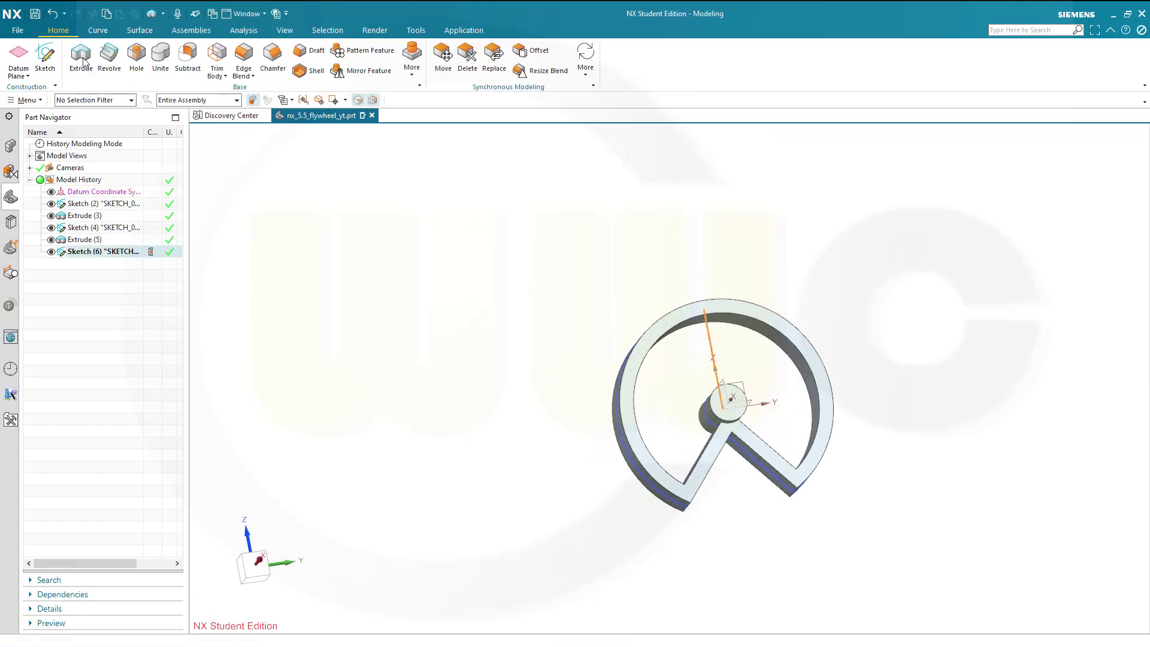
Step: Extrude the line as a spoke: symmetric 40 mm with a symmetric 5 mm offset
left_click(89, 65)
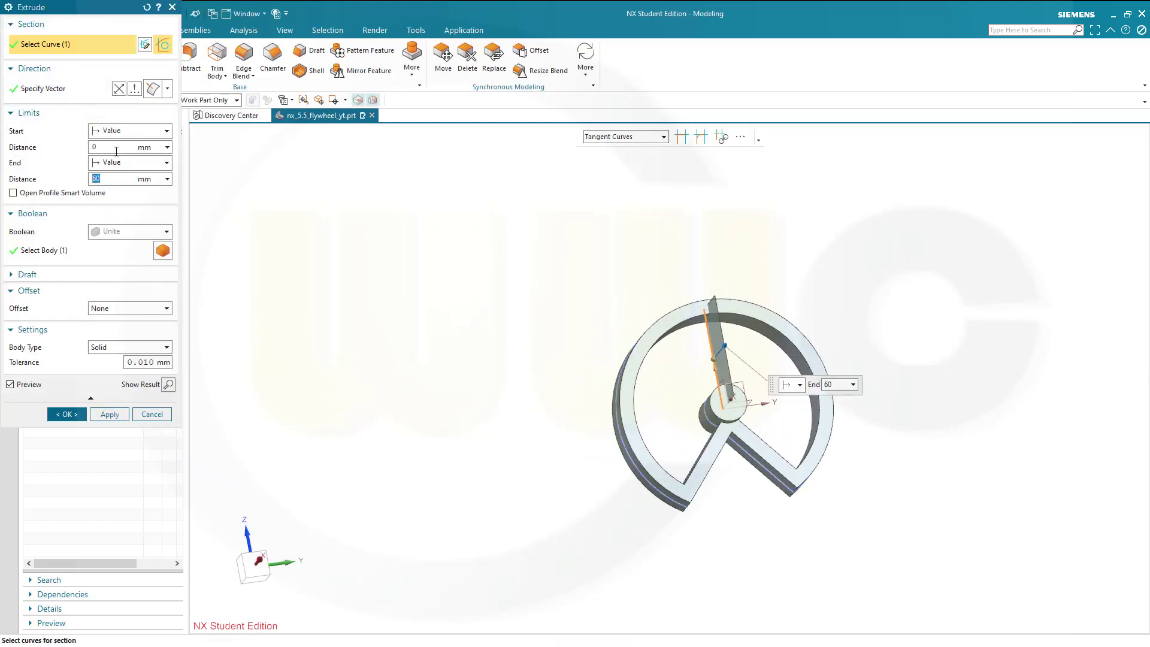
left_click(166, 131)
left_click(142, 160)
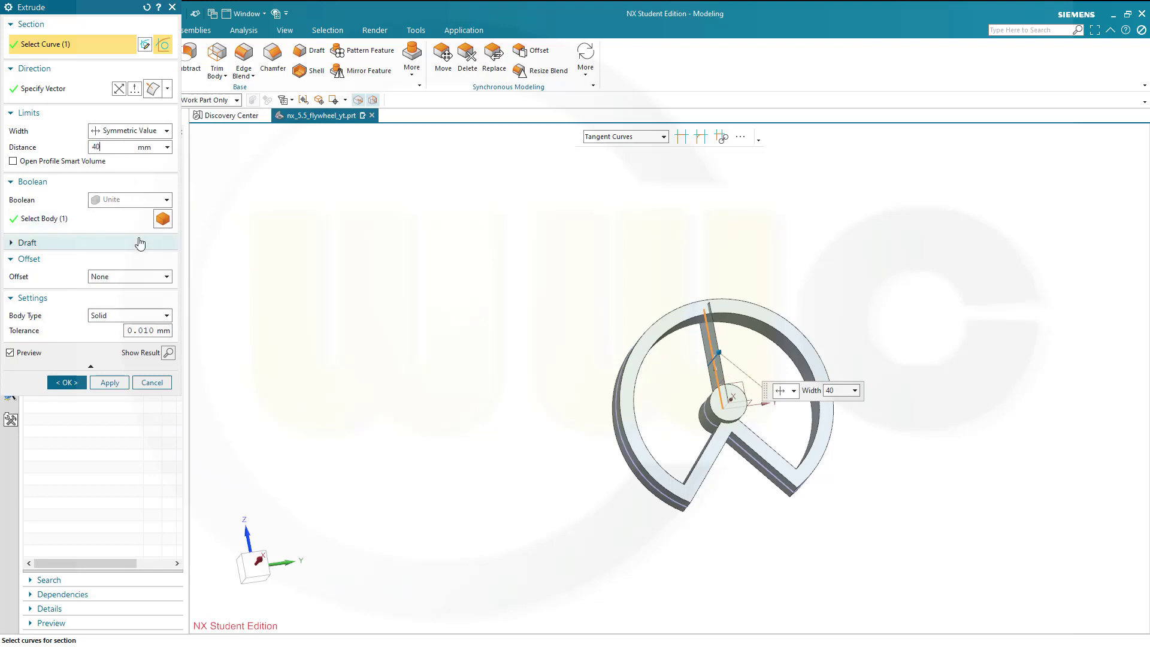
key("Tab")
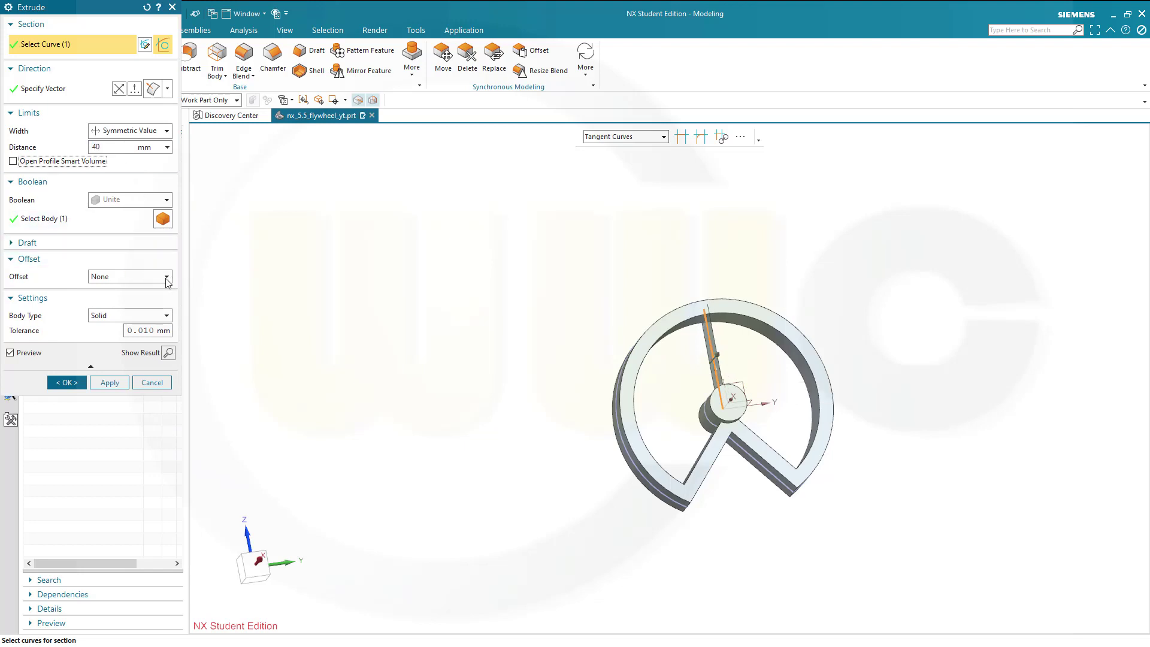
left_click(168, 279)
left_click(117, 319)
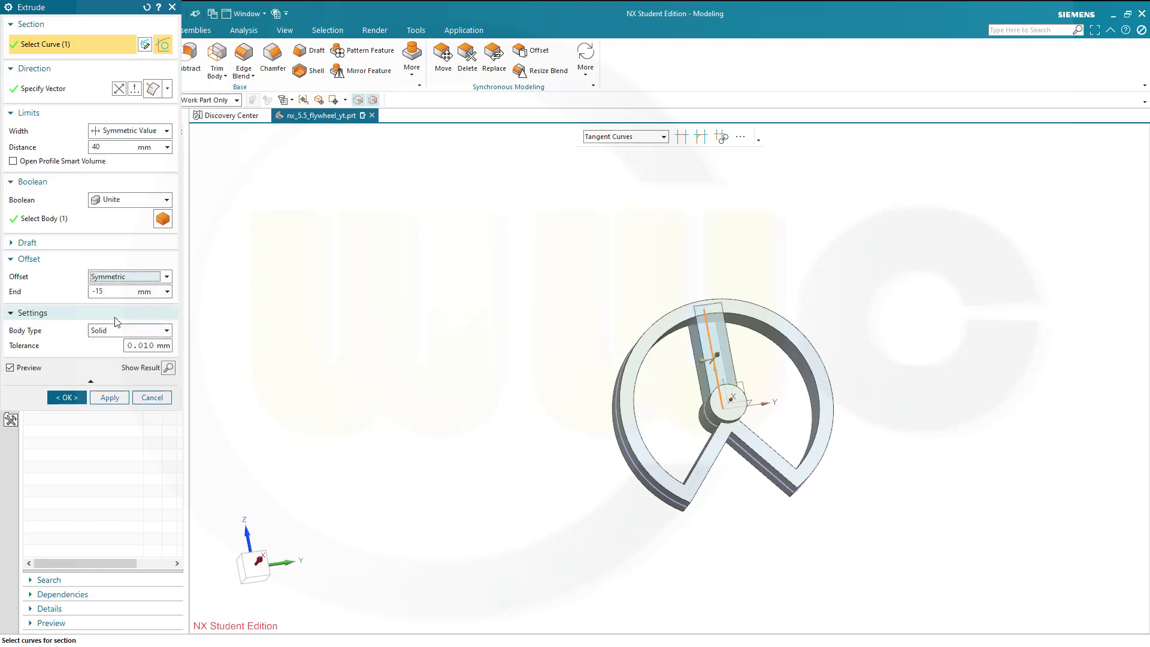
left_click(126, 291)
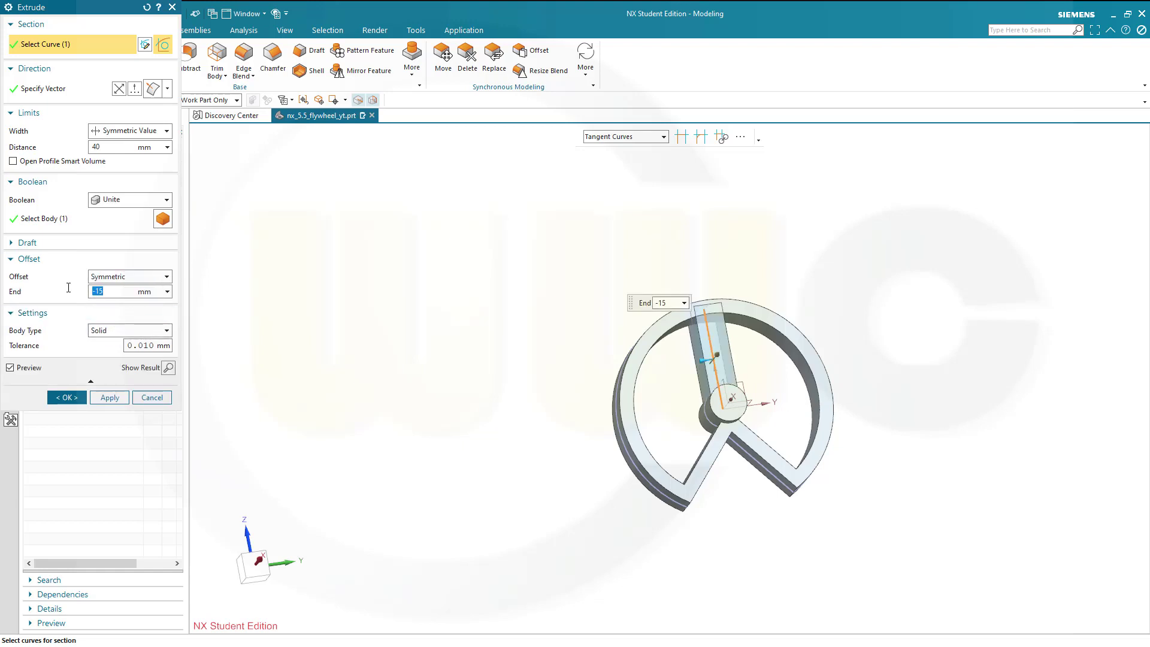
type("5")
key("Tab")
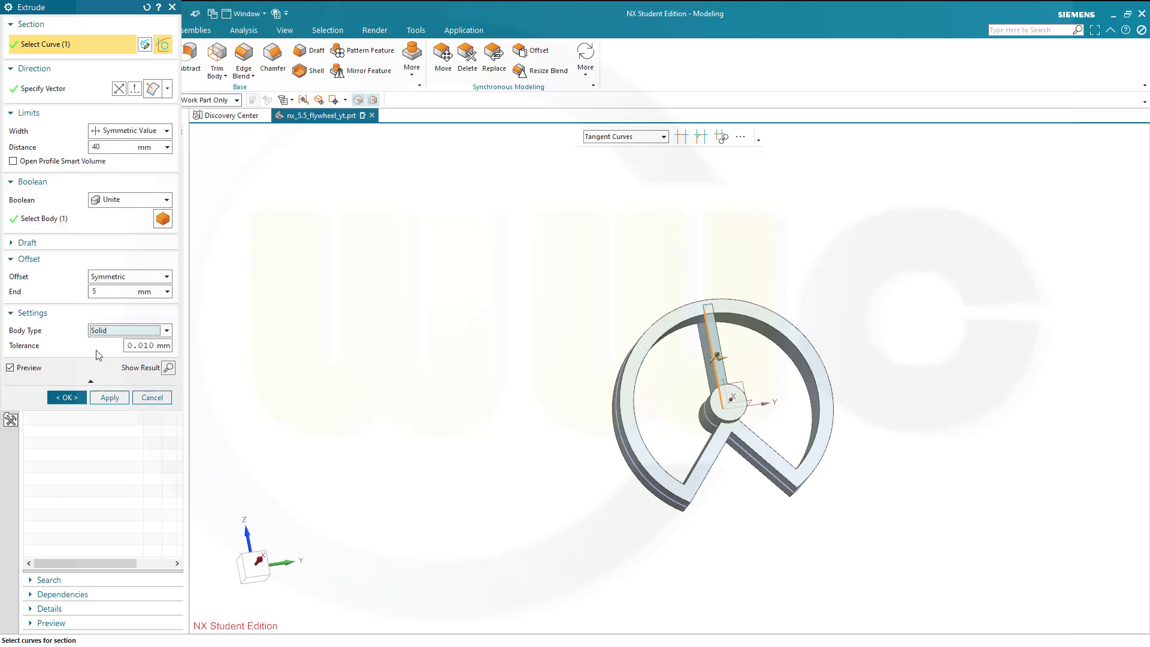
Step: Accept the spoke rib, then extrude the rim's inner profile symmetrically 20 mm, united as the web
left_click(69, 397)
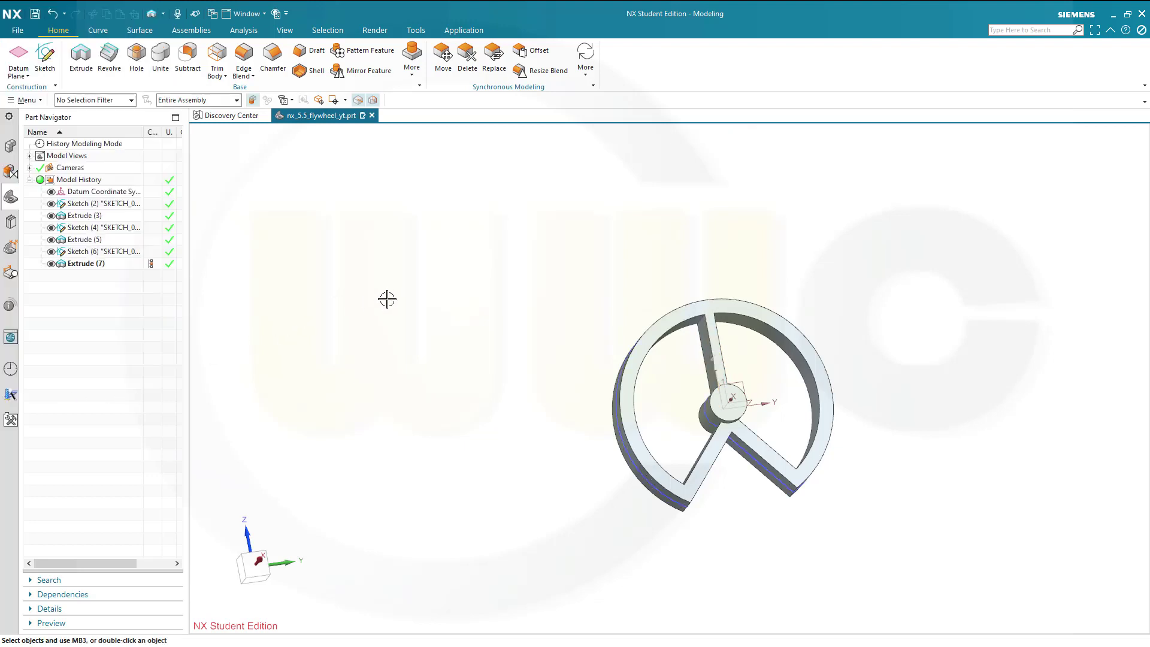
mouse_move(387, 299)
middle_mouse_down()
mouse_move(388, 259)
mouse_move(376, 288)
middle_mouse_up()
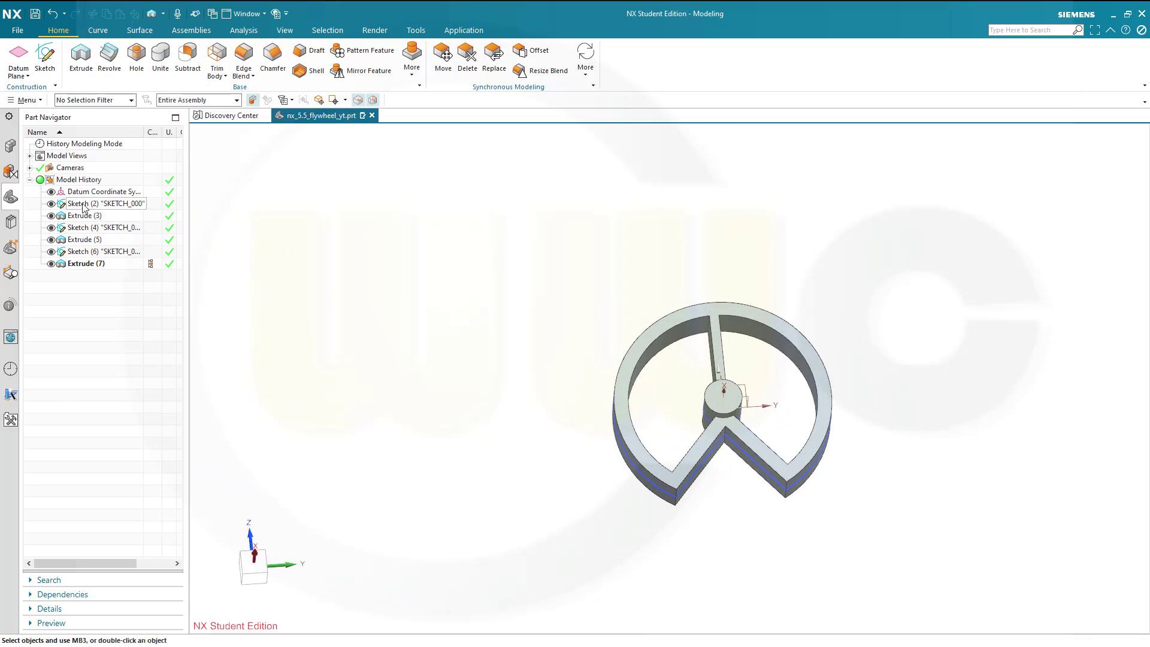
left_click(84, 58)
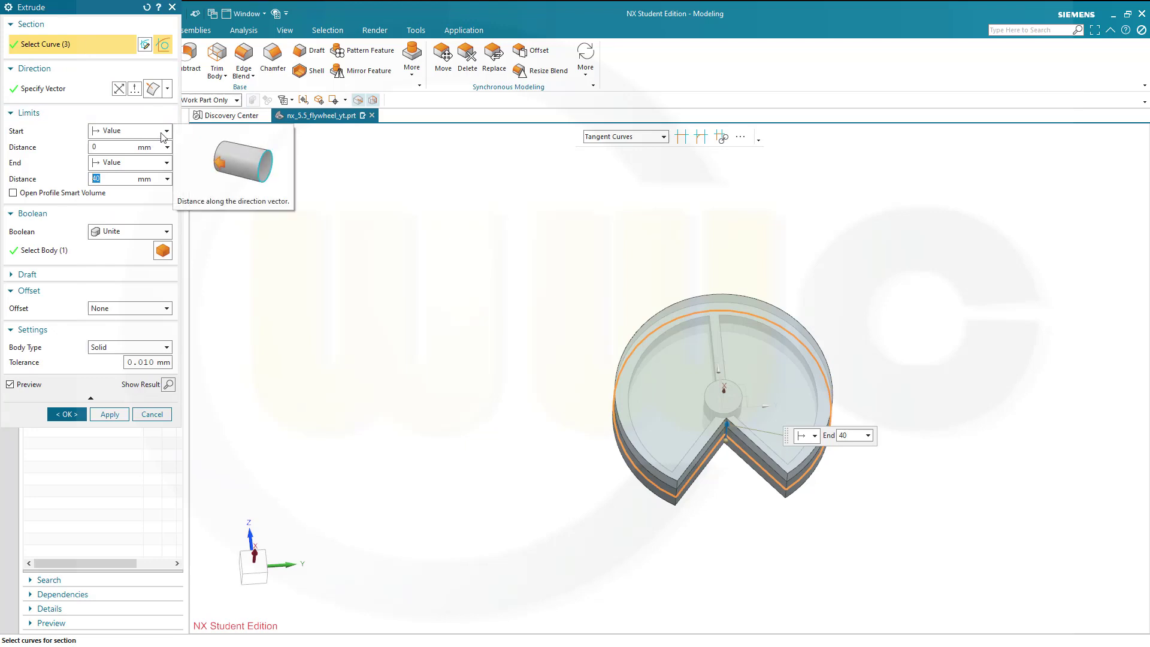
left_click(167, 131)
left_click(146, 156)
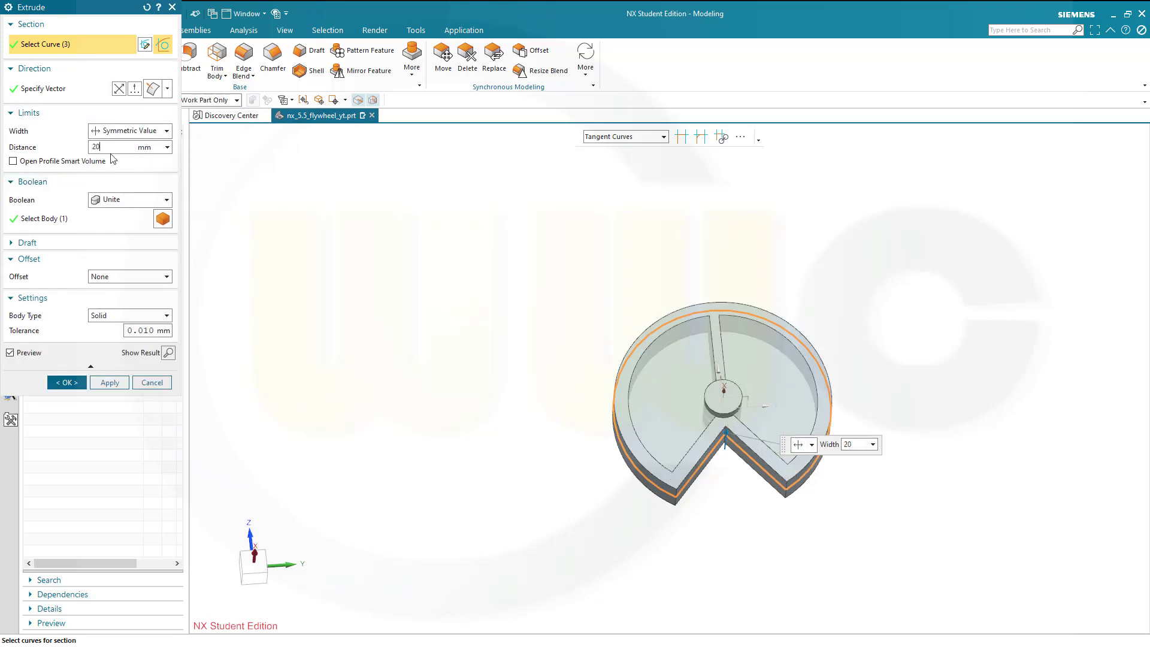
key("Tab")
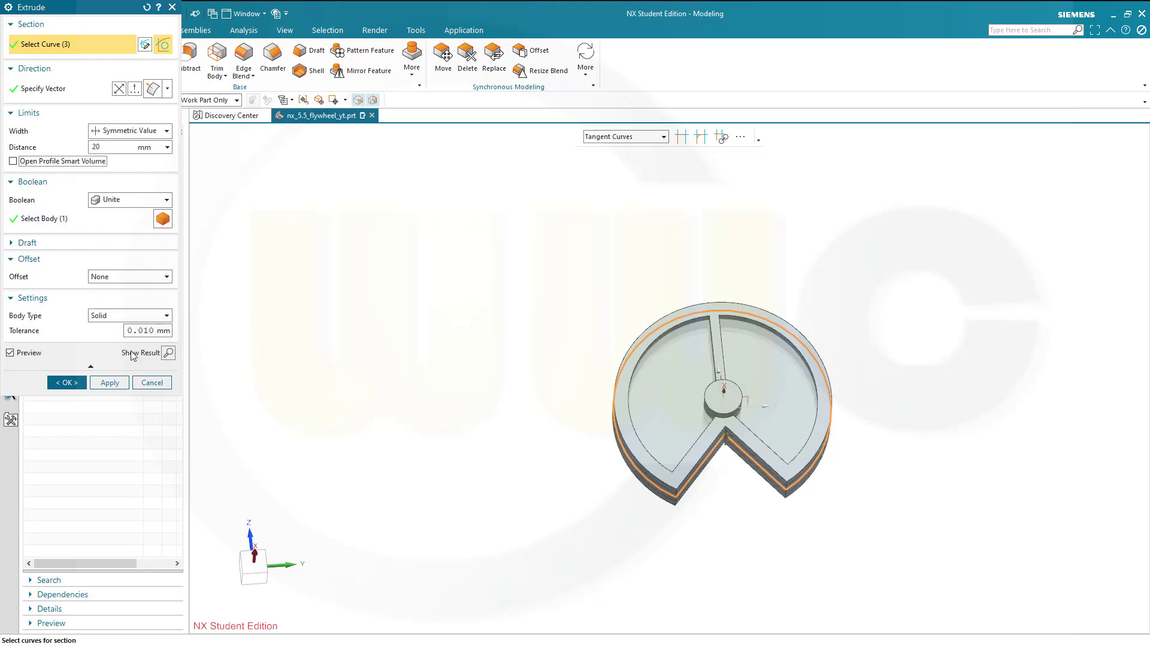
left_click(67, 382)
middle_click_drag(813, 287, 826, 316)
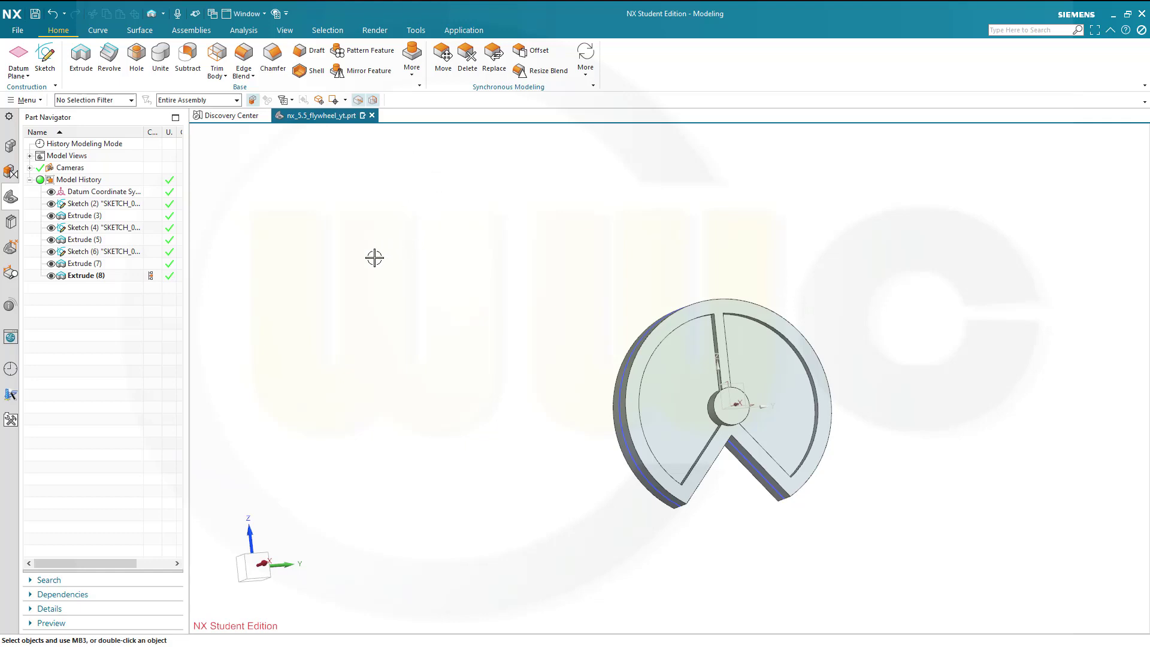
Step: Roll the model back to Extrude (7) and start an Edge Blend with radius 10 mm
middle_click_drag(387, 308, 372, 292)
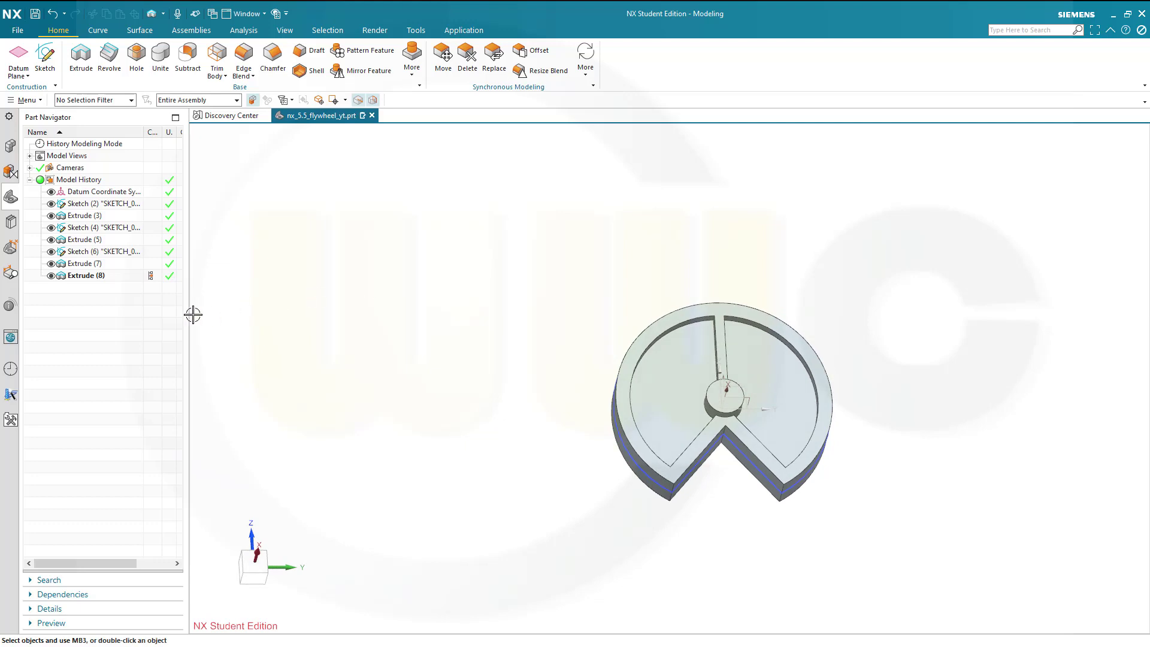
double_click(150, 266)
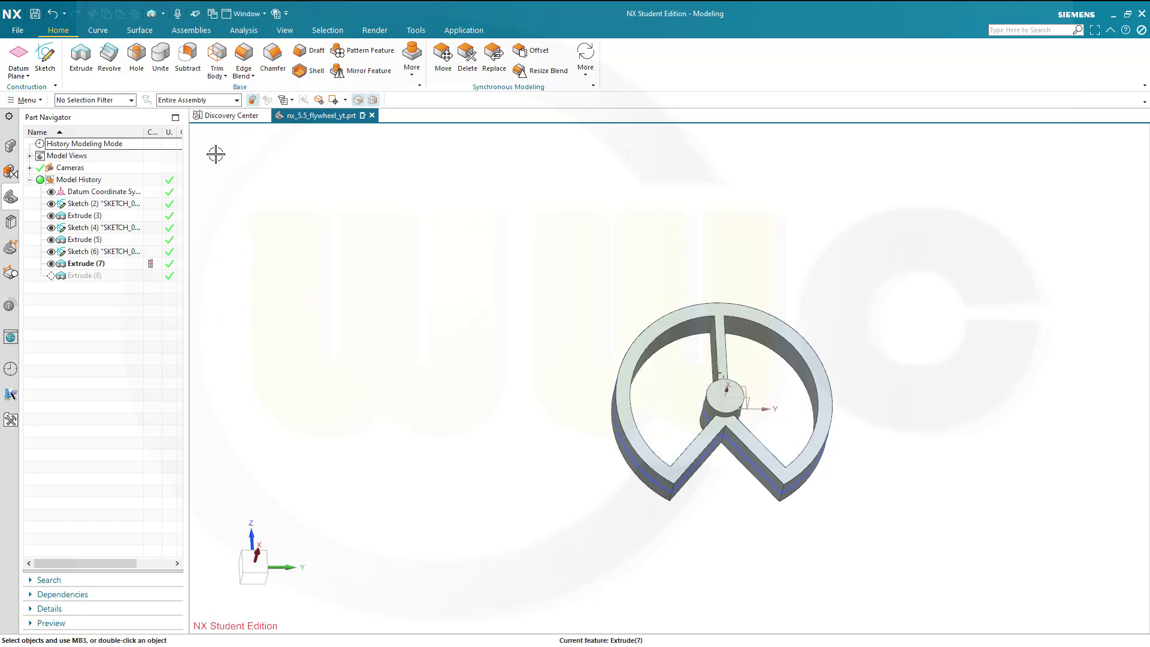
left_click(244, 58)
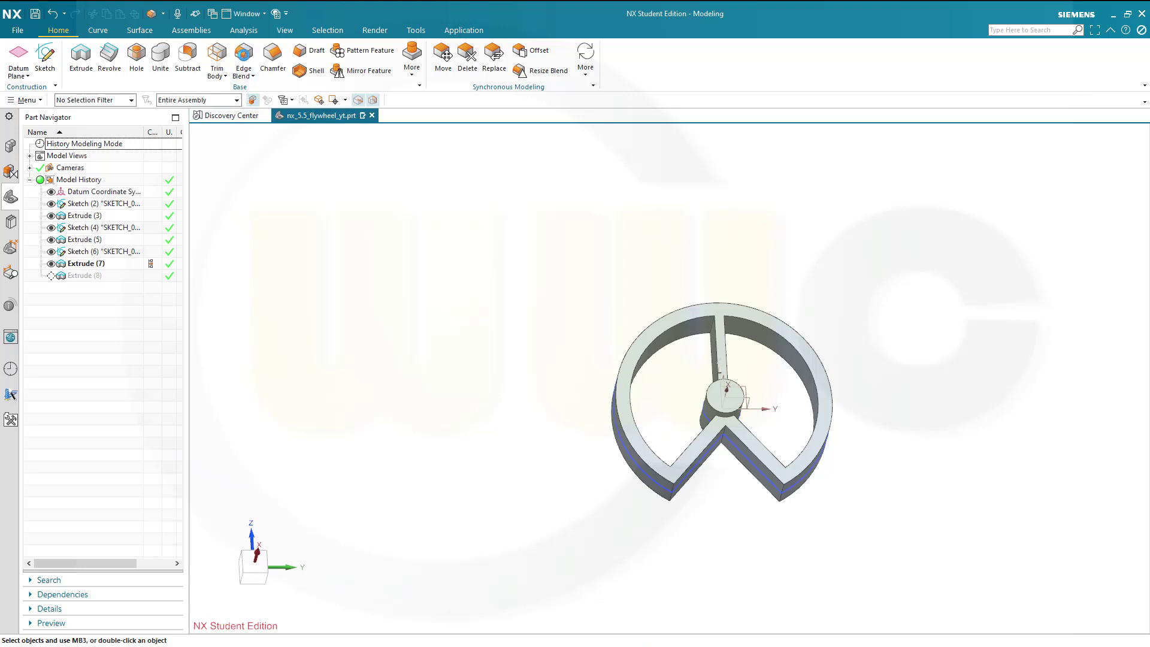
type("1")
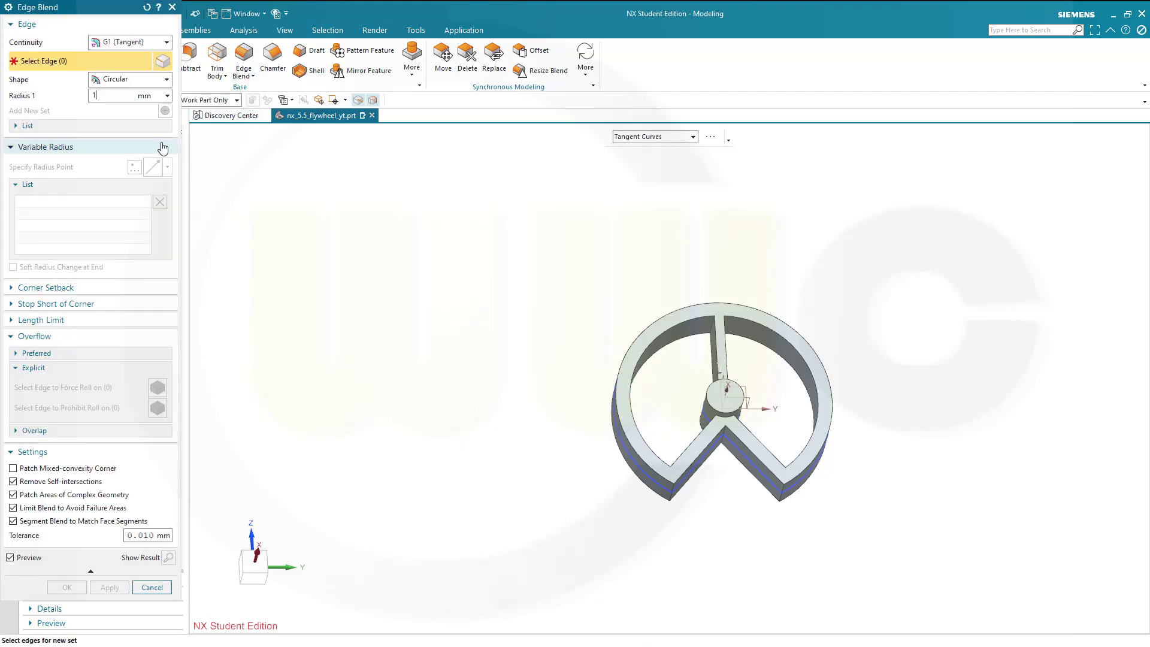
type("0")
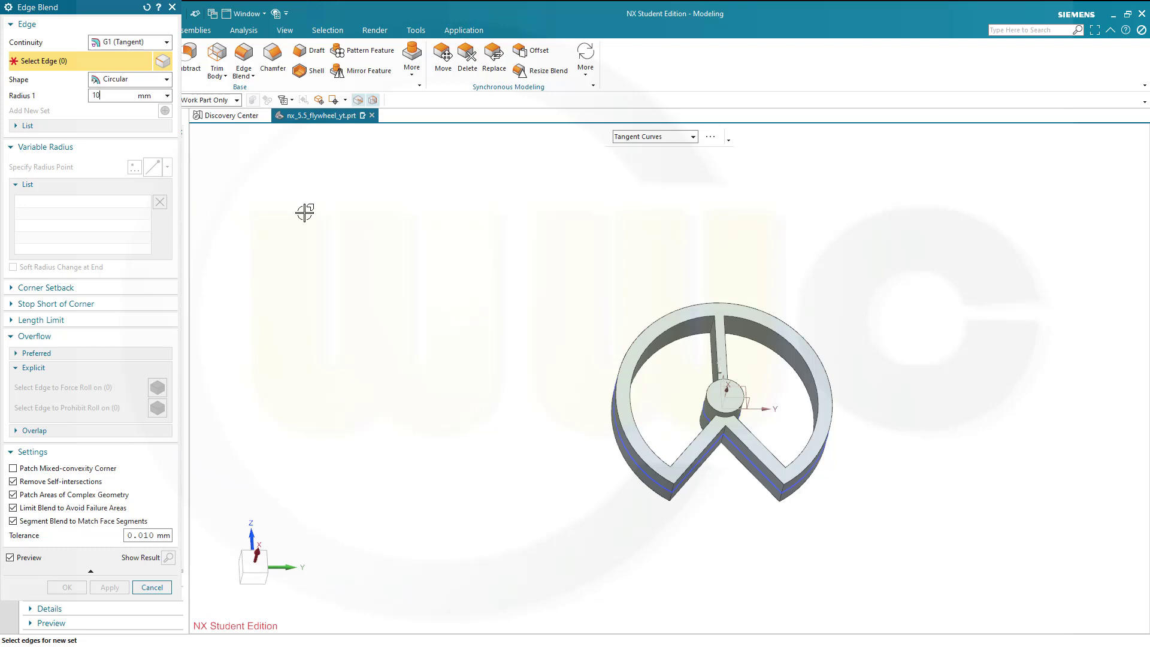
scroll(731, 336, "up", 4)
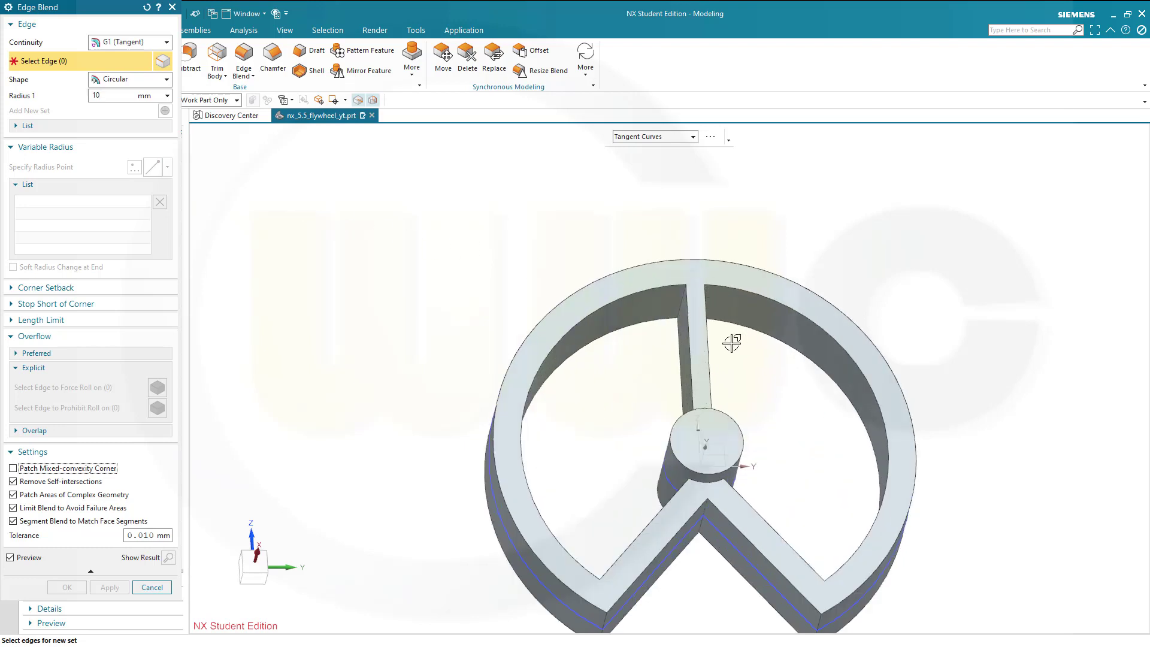
Step: Select the first four spoke-to-rim junction edges for the 10 mm blend
left_click(683, 308)
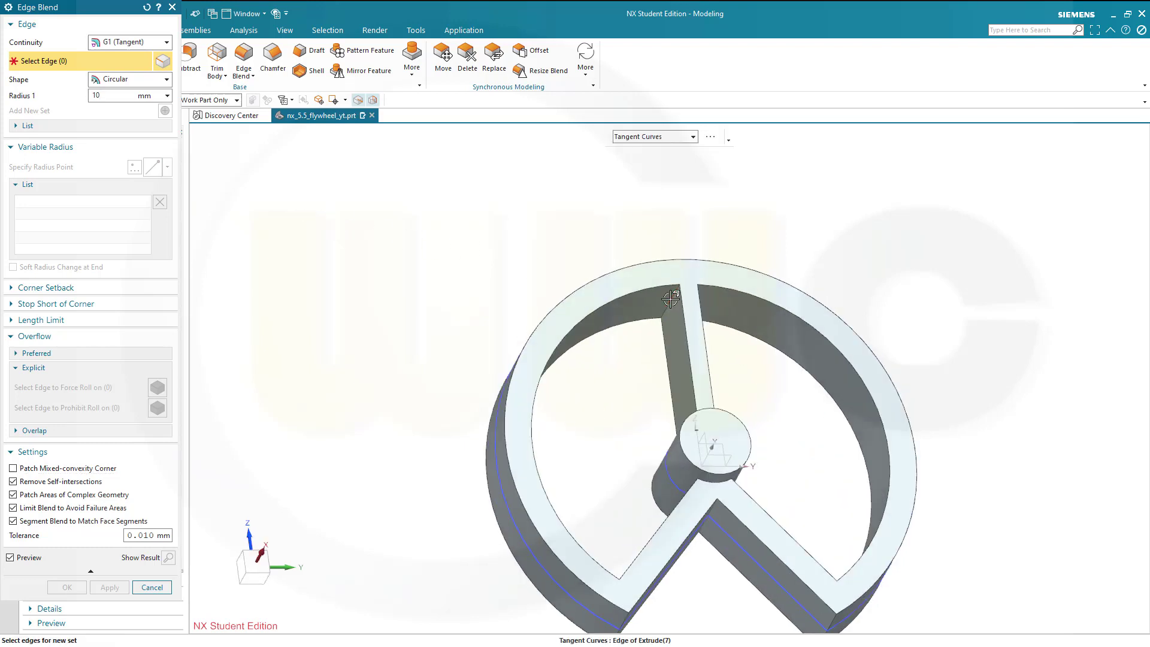
middle_click_drag(750, 373, 727, 509)
left_click(761, 307)
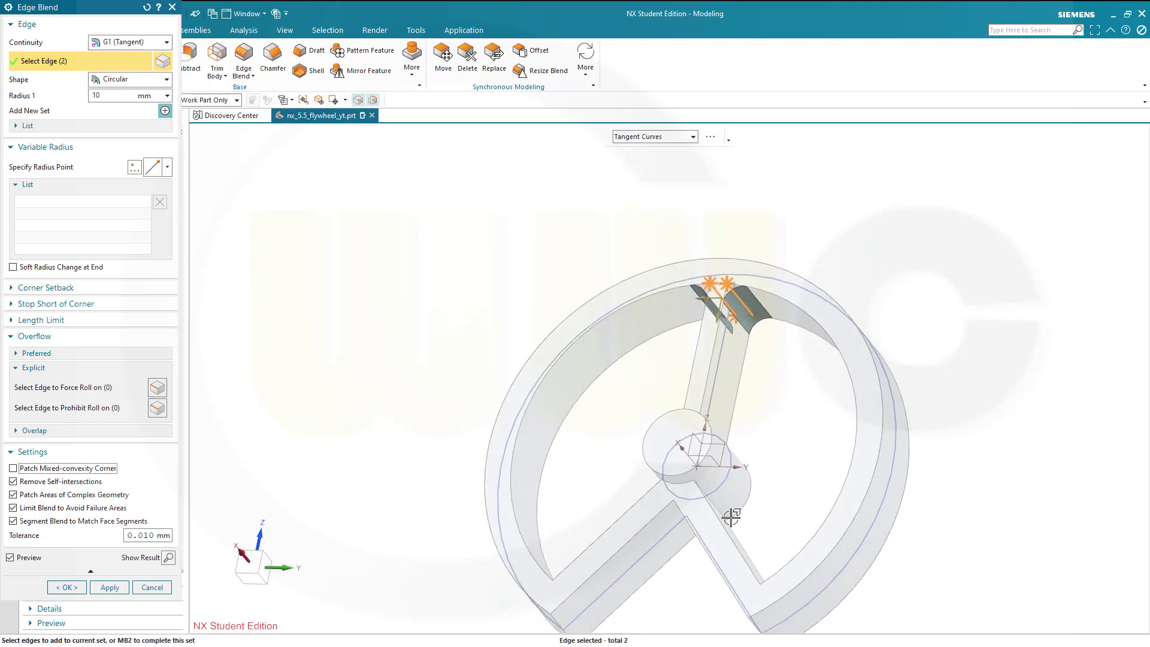
left_click(713, 503)
middle_click_drag(640, 452, 713, 468)
left_click(689, 503)
Step: Add the remaining five spoke junction edges and apply the 10 mm blends
left_click(672, 436)
left_click(704, 423)
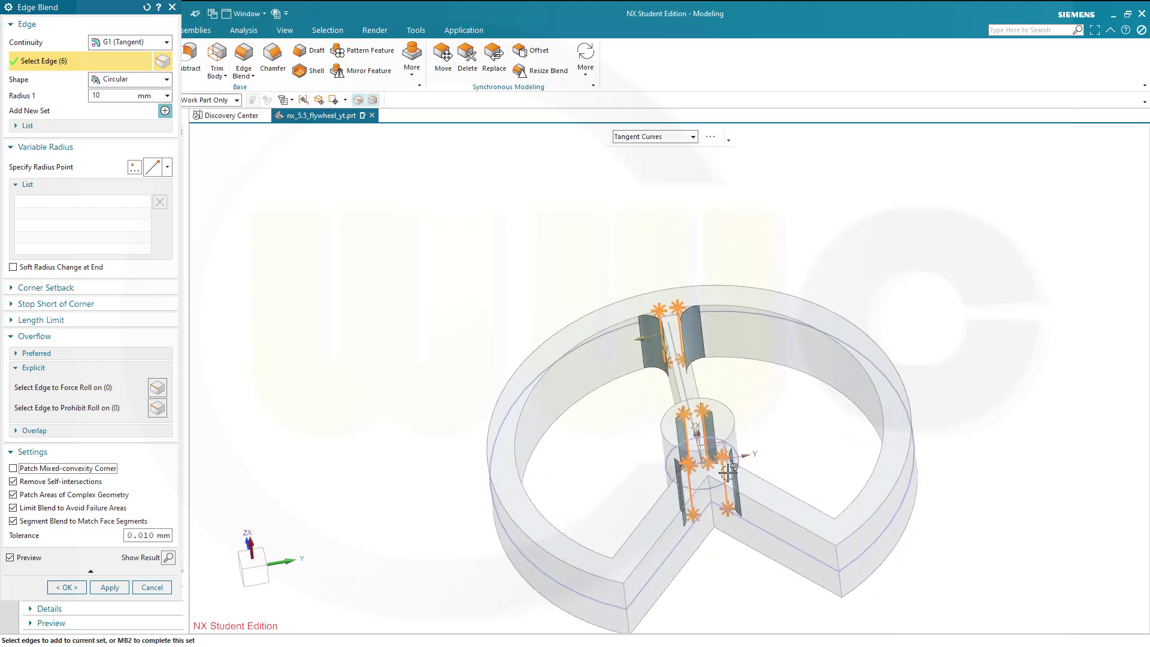
left_click(712, 491)
middle_click_drag(599, 429, 601, 513)
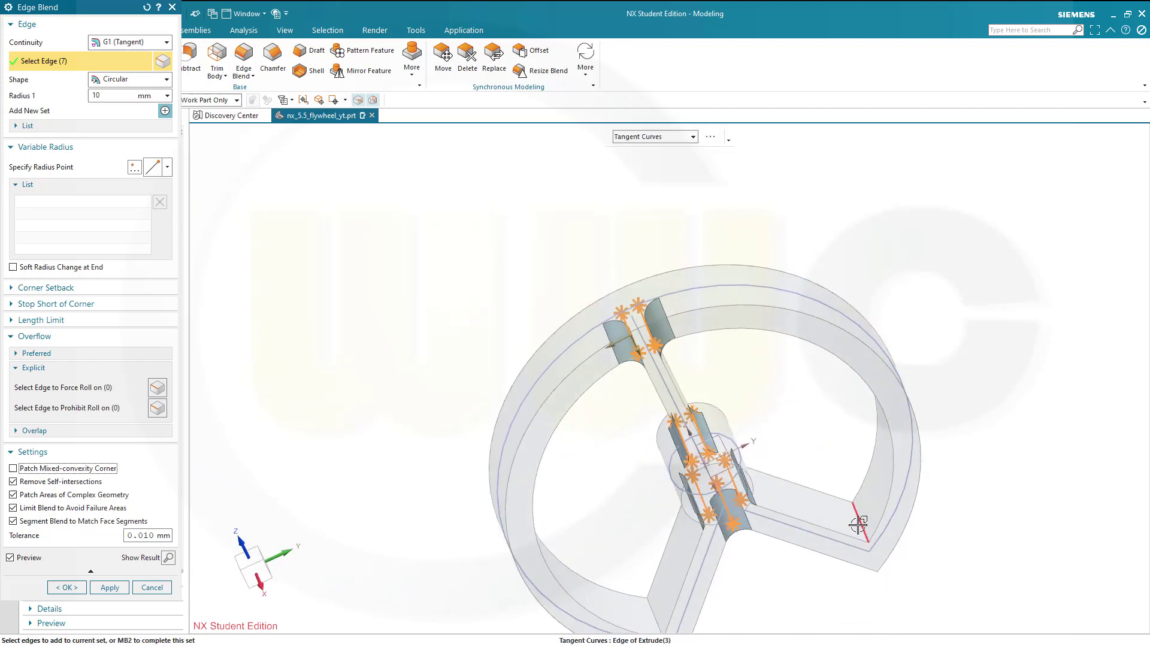
left_click(858, 525)
left_click(651, 609)
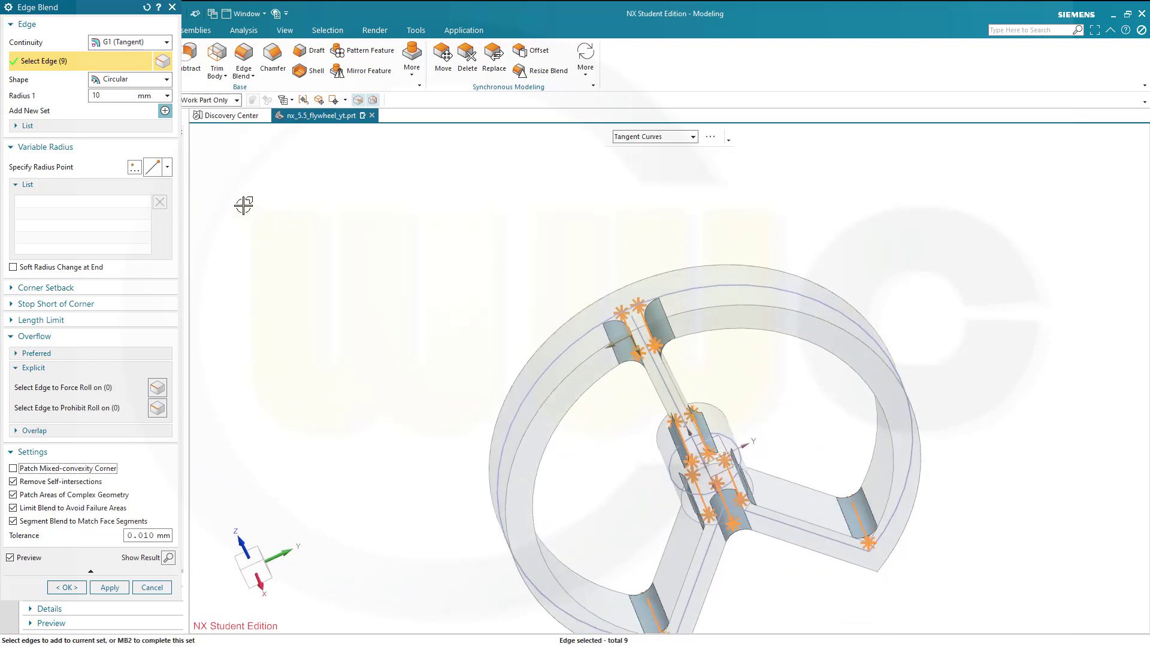
left_click(111, 589)
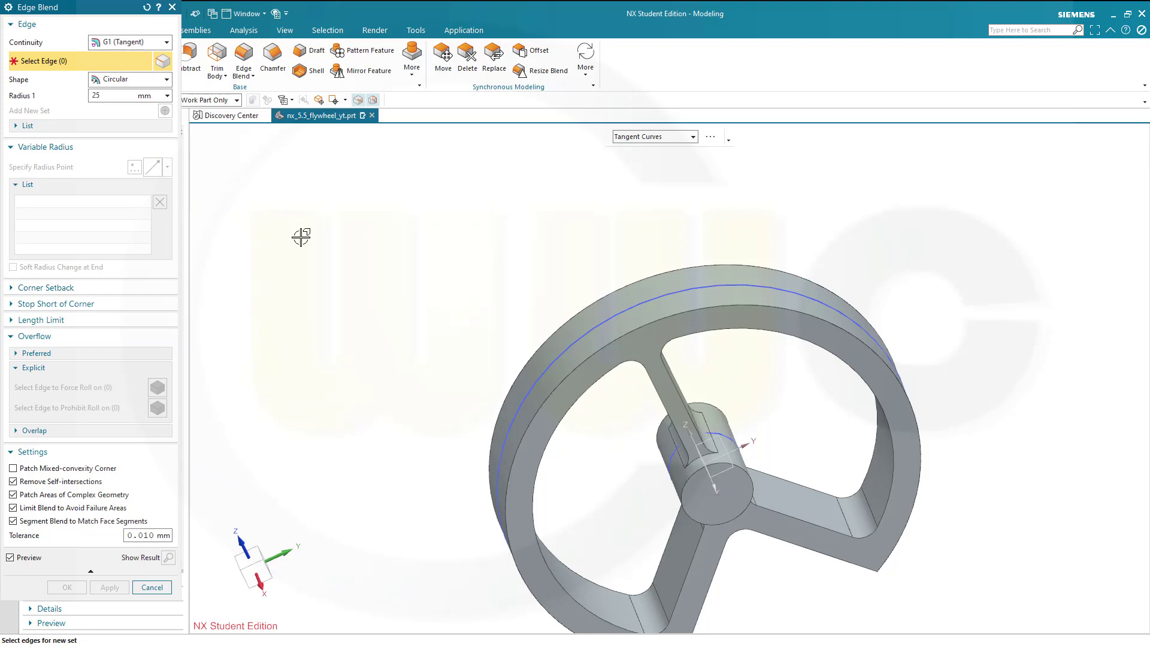
Step: Round the rim notch's two vertical corner edges at 25 mm, dropping the edge that failed
key("Tab")
middle_click_drag(367, 279, 413, 318)
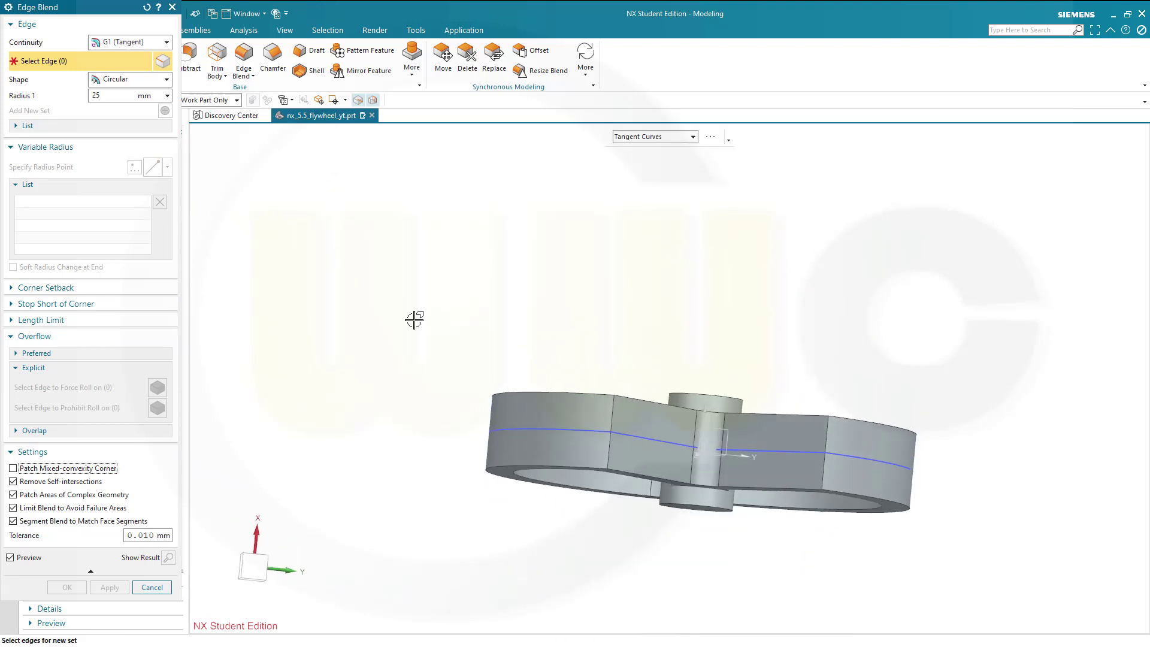
left_click(609, 419)
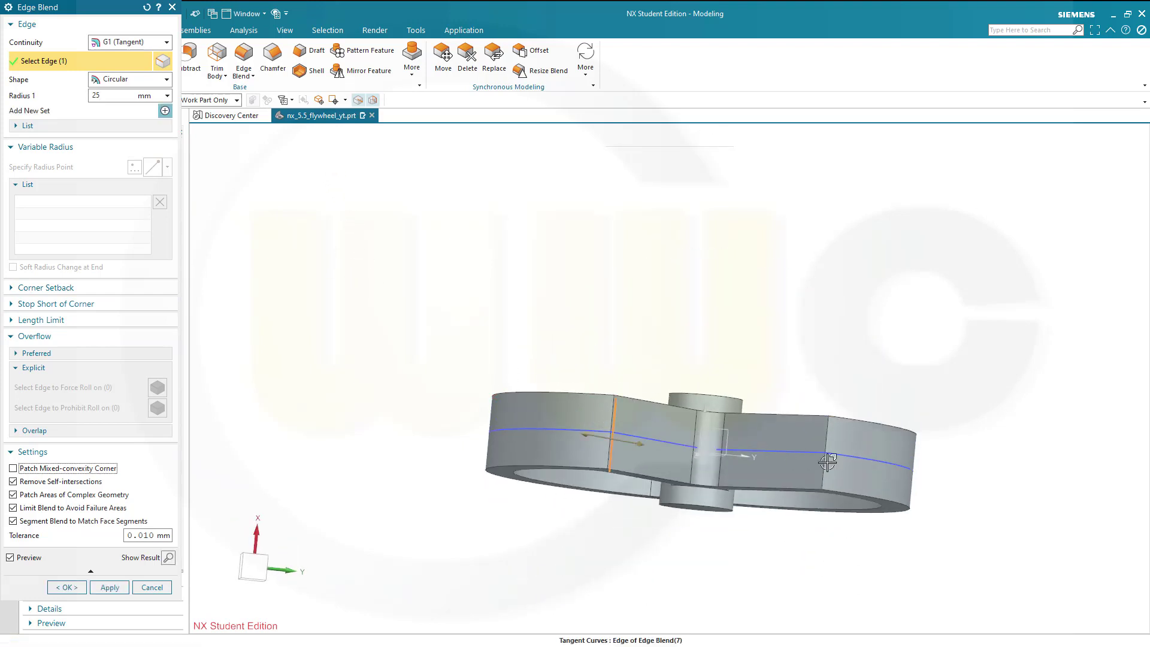
left_click(609, 420, "shift")
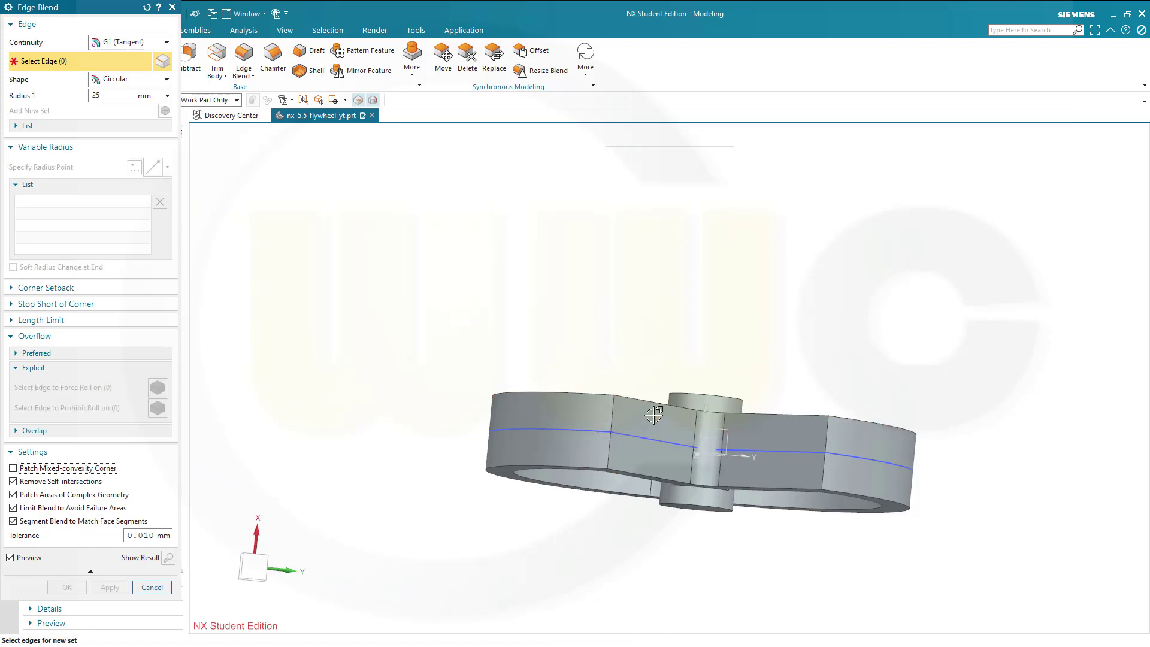
middle_click_drag(758, 471, 804, 550)
left_click(799, 550)
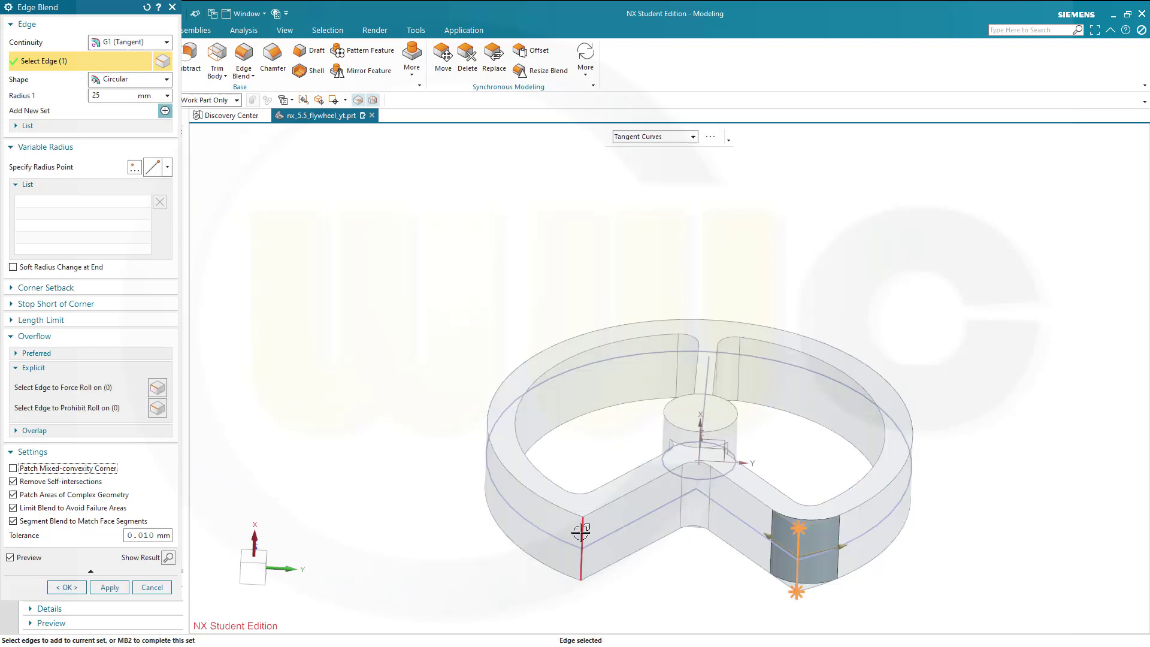
left_click(582, 527)
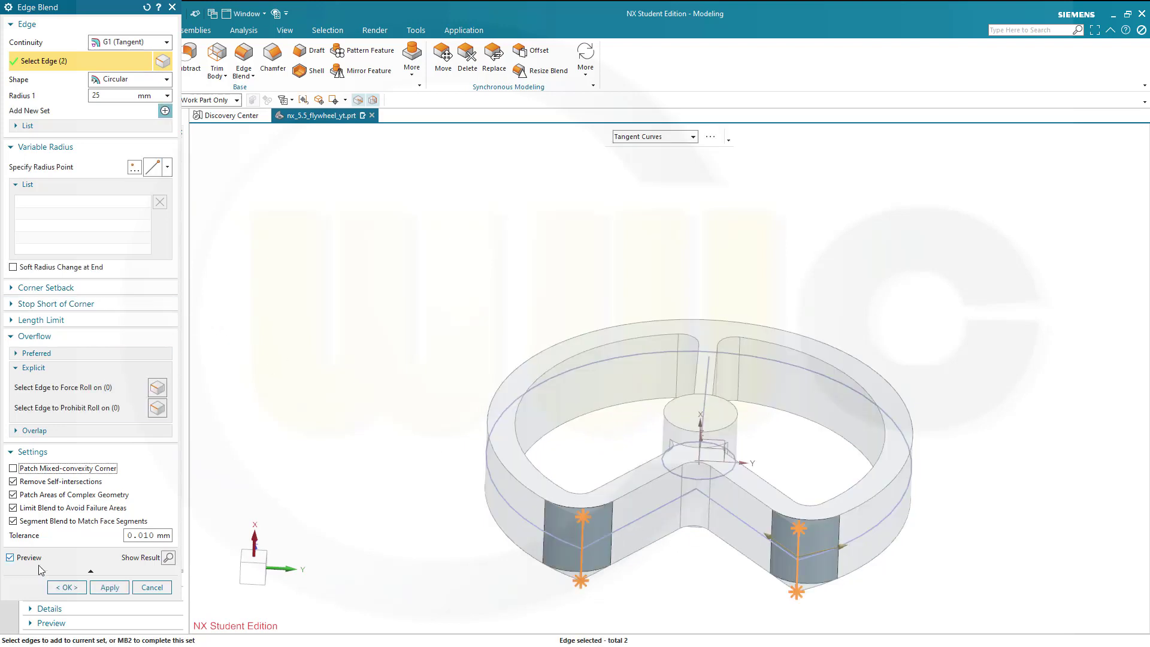
left_click(66, 587)
mouse_move(285, 362)
middle_mouse_down()
mouse_move(300, 396)
mouse_move(337, 382)
mouse_move(359, 306)
mouse_move(259, 316)
middle_mouse_up()
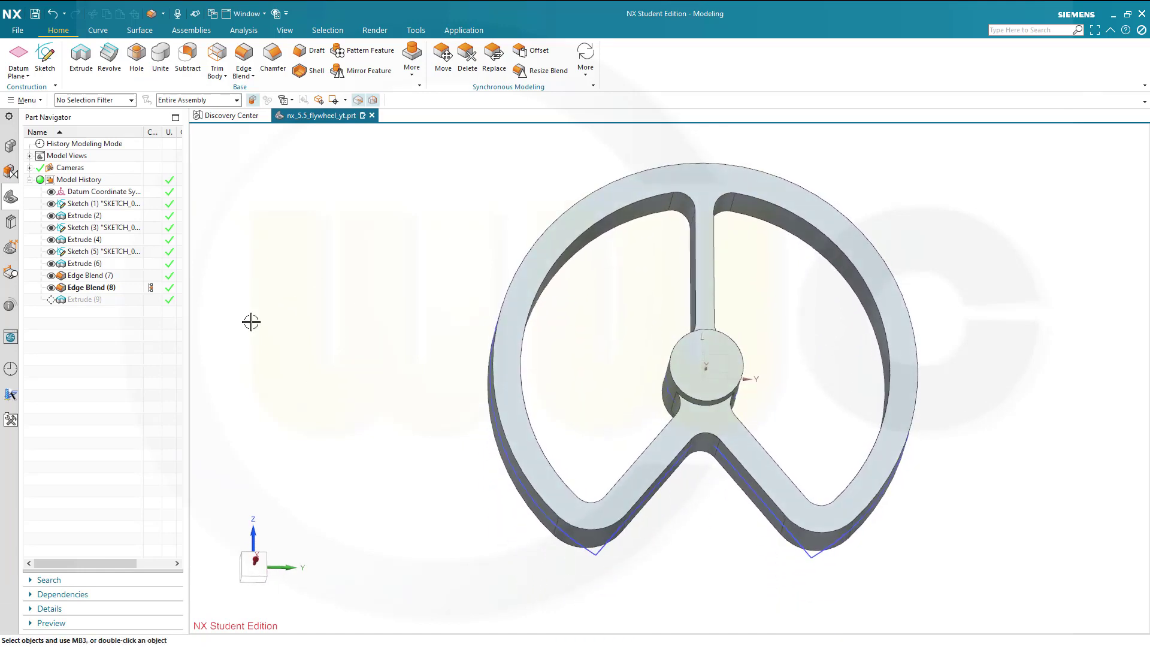
Step: Move Extrude (9) ahead of Edge Blend (8) and hide Sketches (1), (3) and (5)
double_click(153, 302)
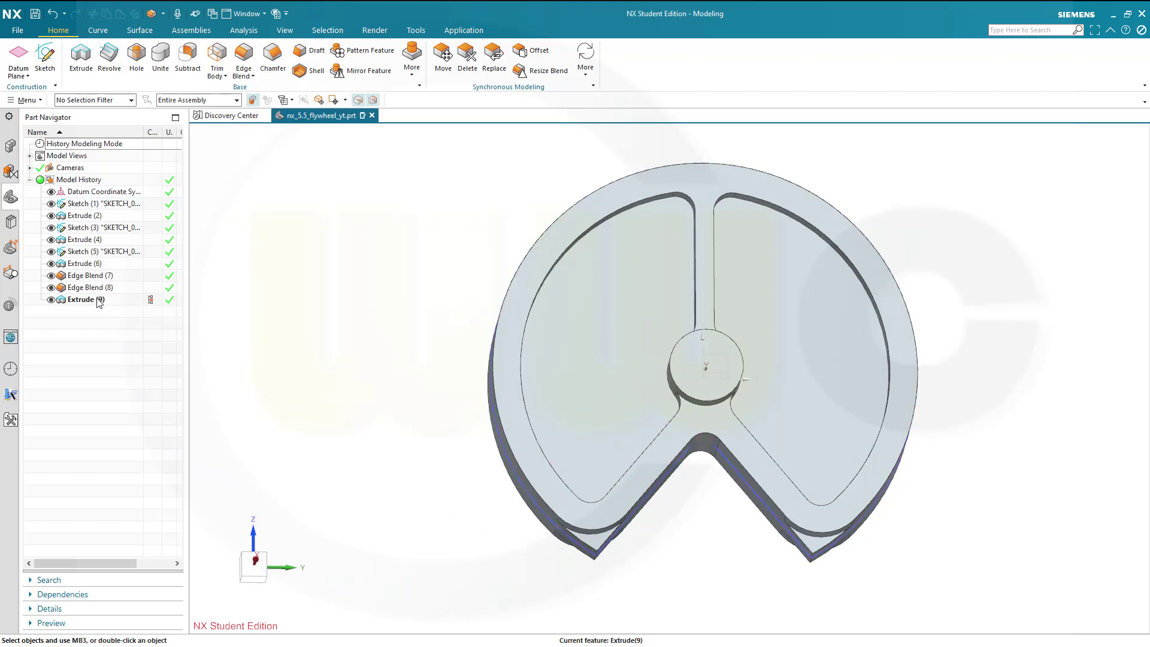
left_click_drag(98, 304, 105, 282)
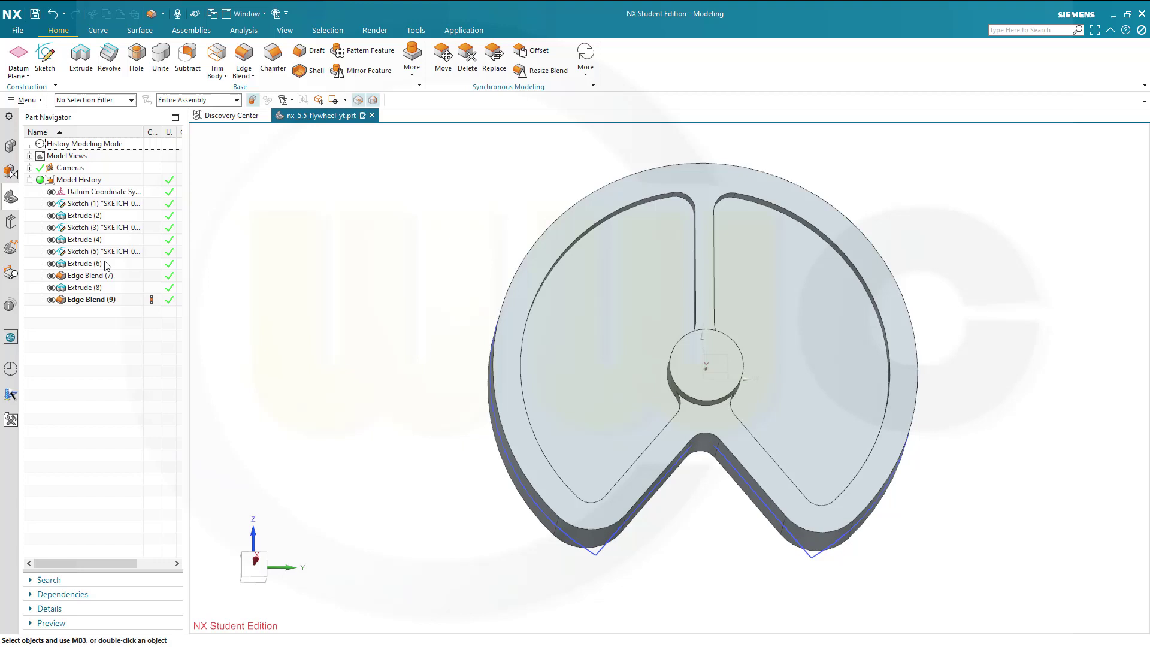
left_click(51, 204)
left_click(51, 229)
left_click(51, 252)
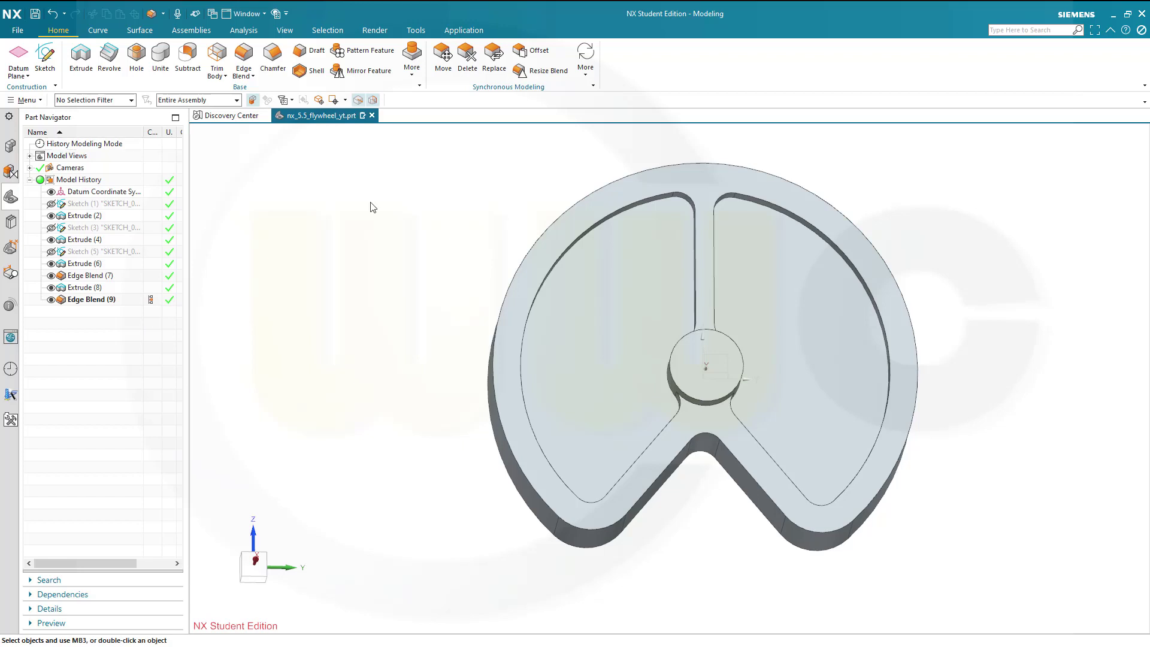
key("F8")
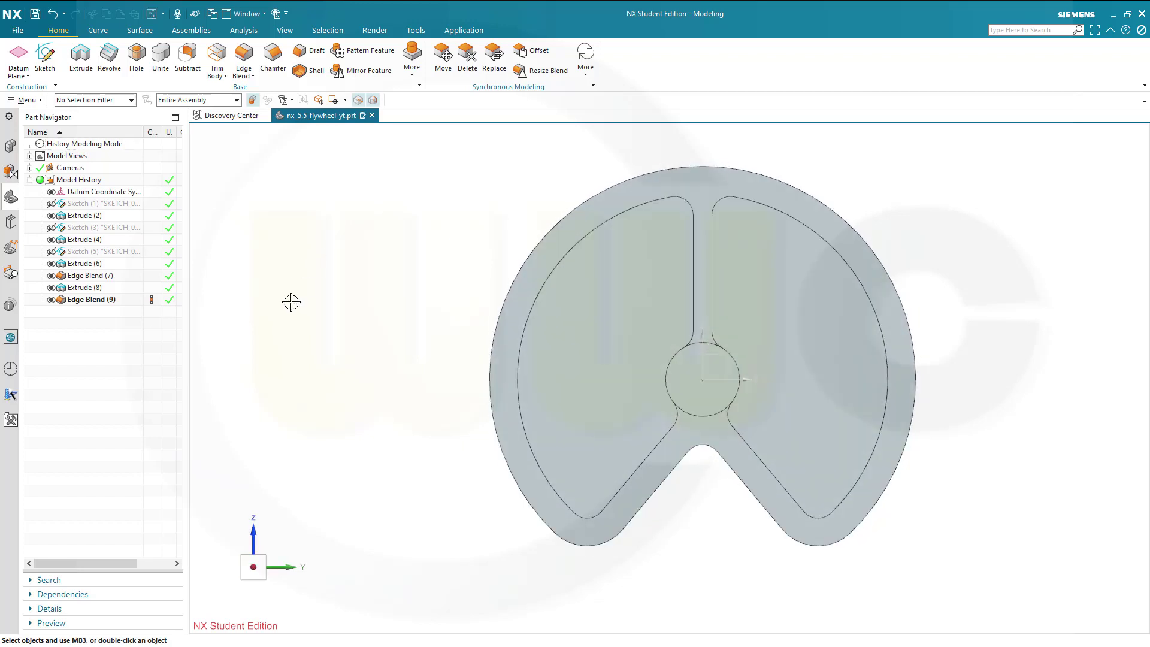
Step: Hide the flywheel body and start a new sketch on the YZ plane
left_click(51, 300)
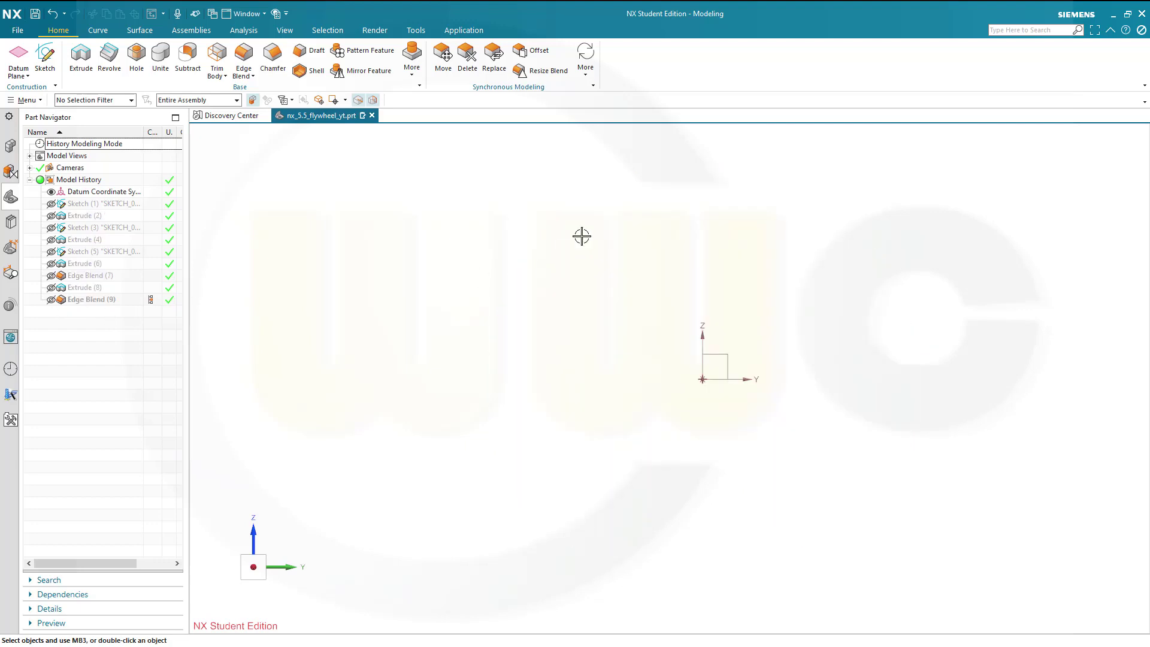
left_click(45, 60)
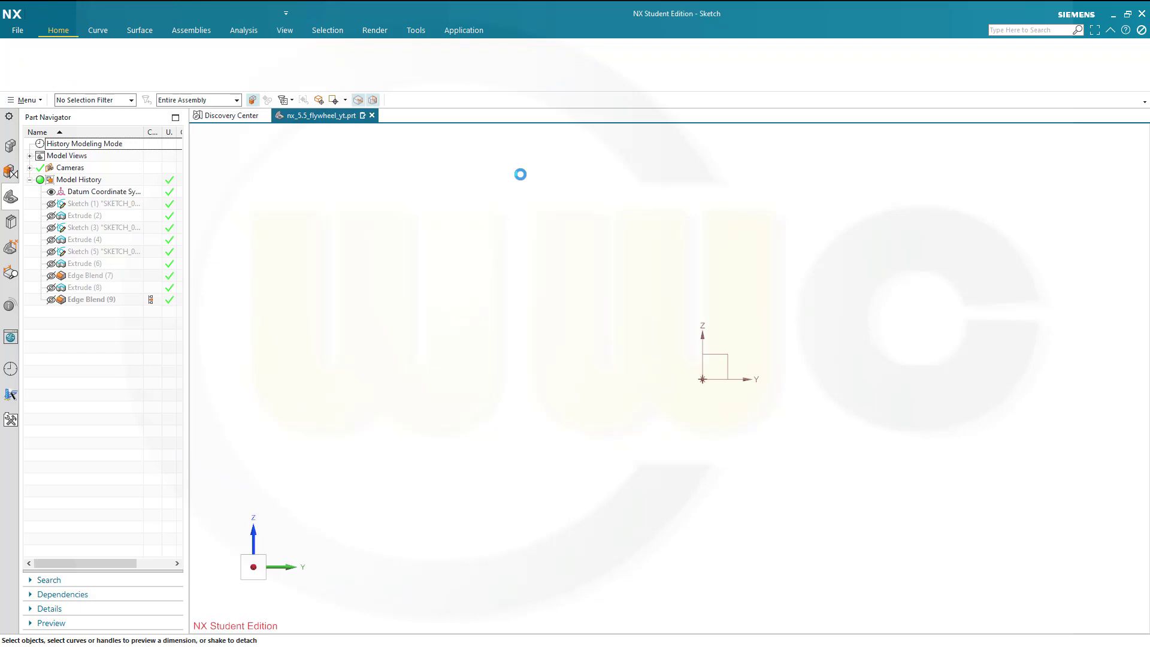
left_click(722, 354)
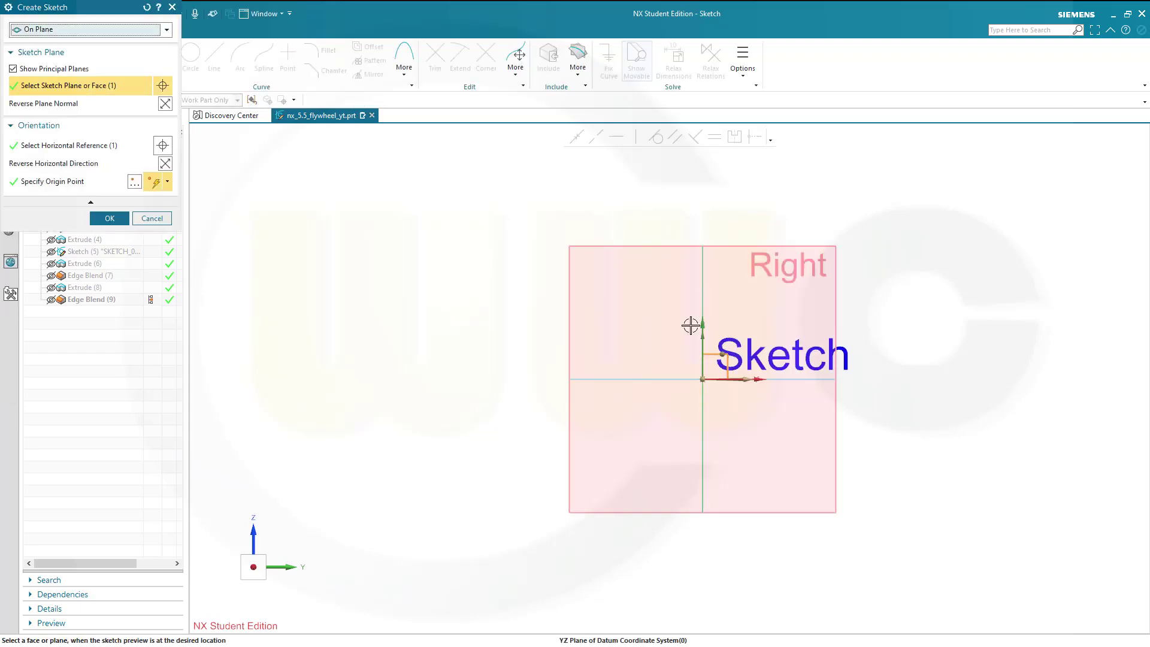
left_click(109, 218)
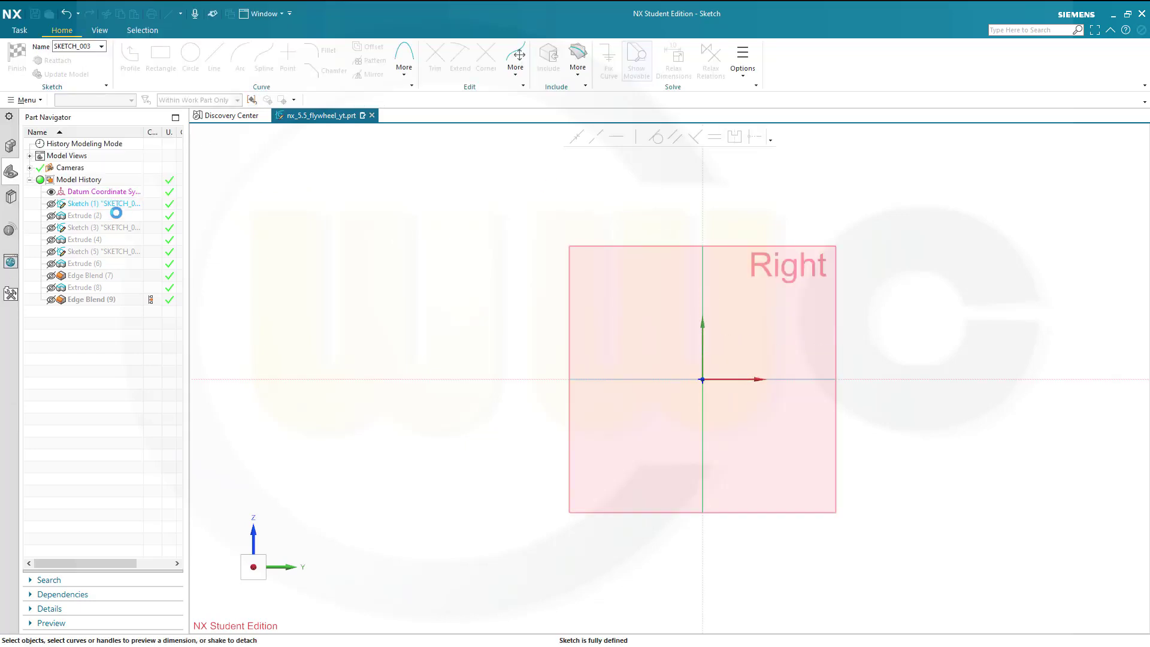
Step: Draw a Ø30 circle at the sketch origin and convert it to a reference curve
left_click(190, 57)
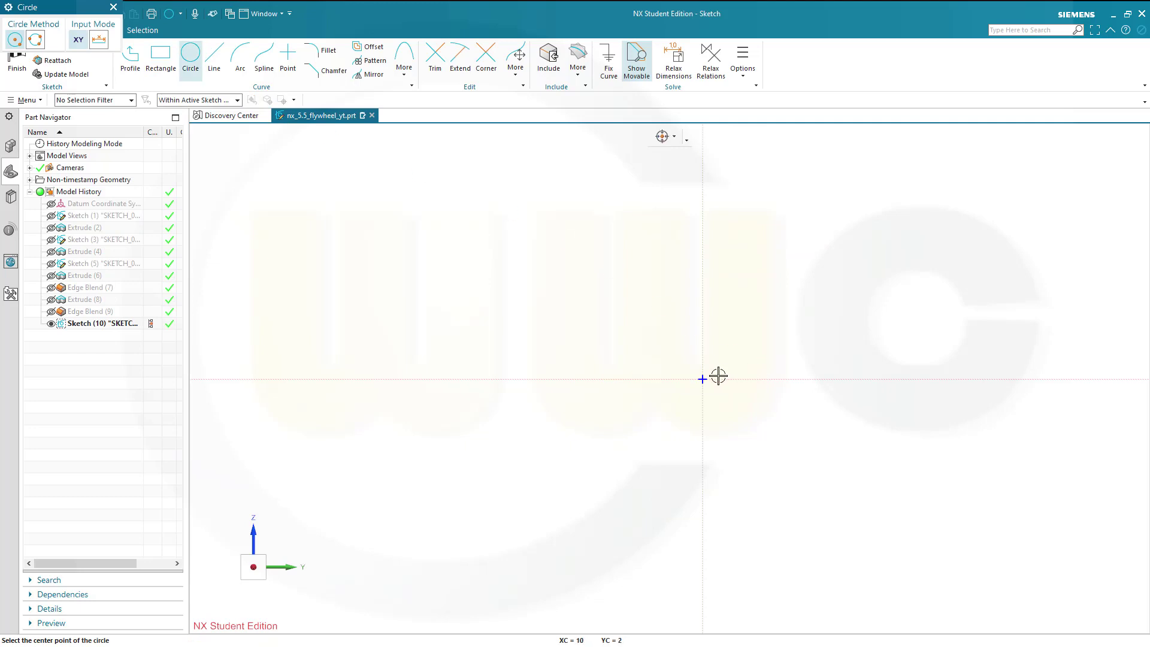
left_click(702, 379)
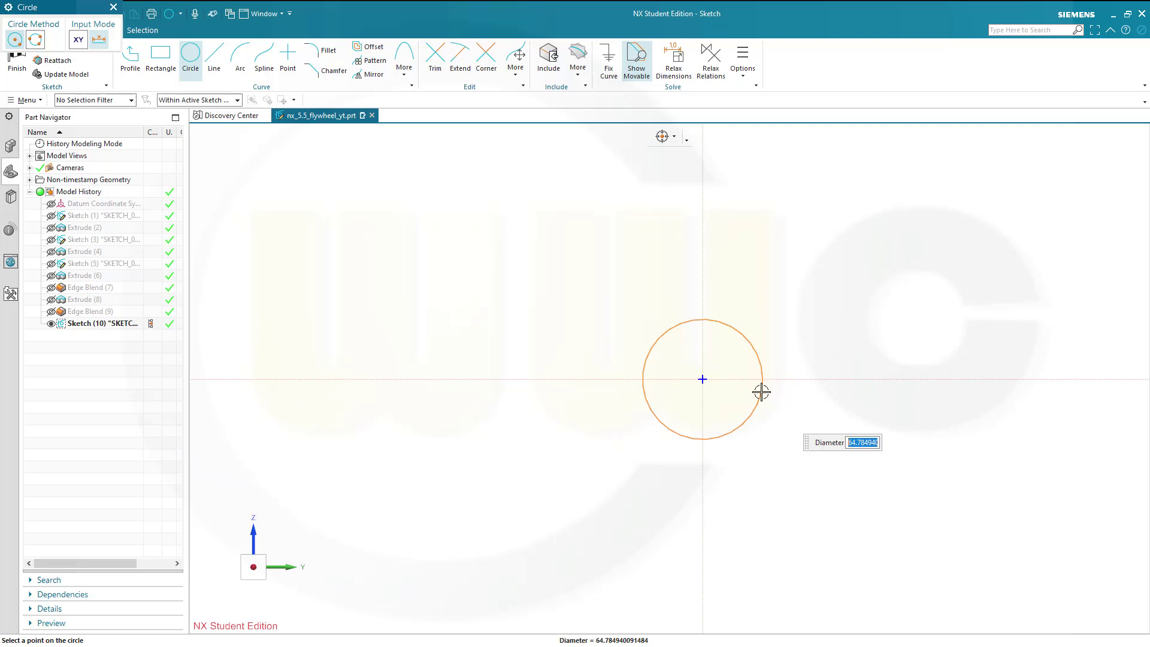
type("30")
key("Return")
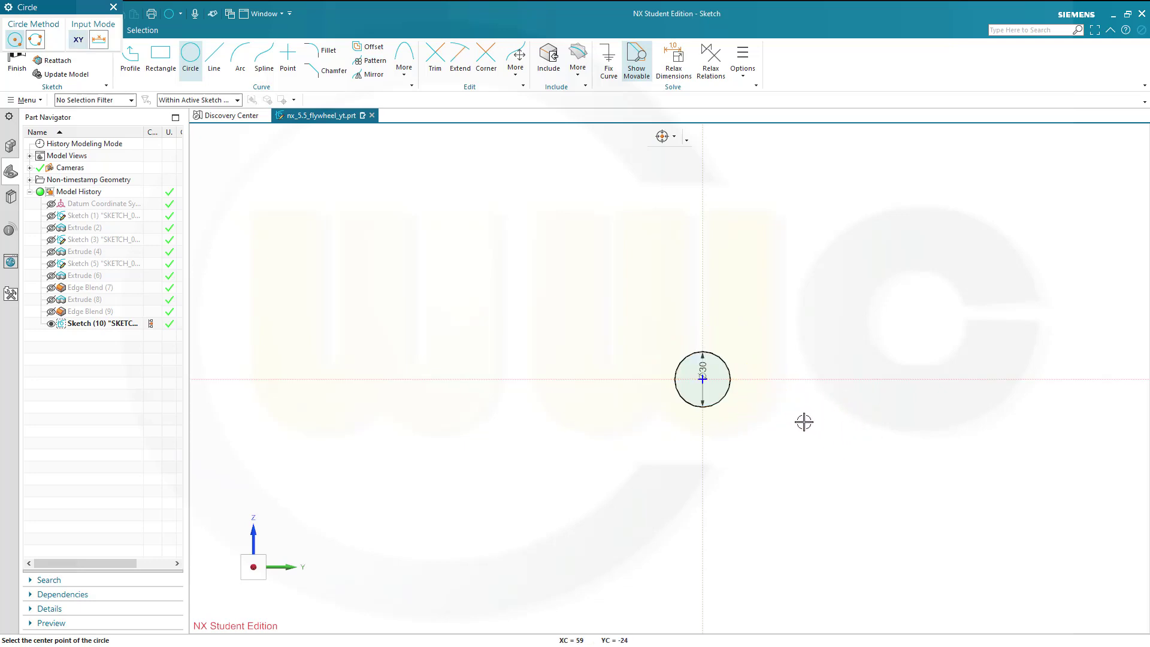
scroll(739, 372, "up", 3)
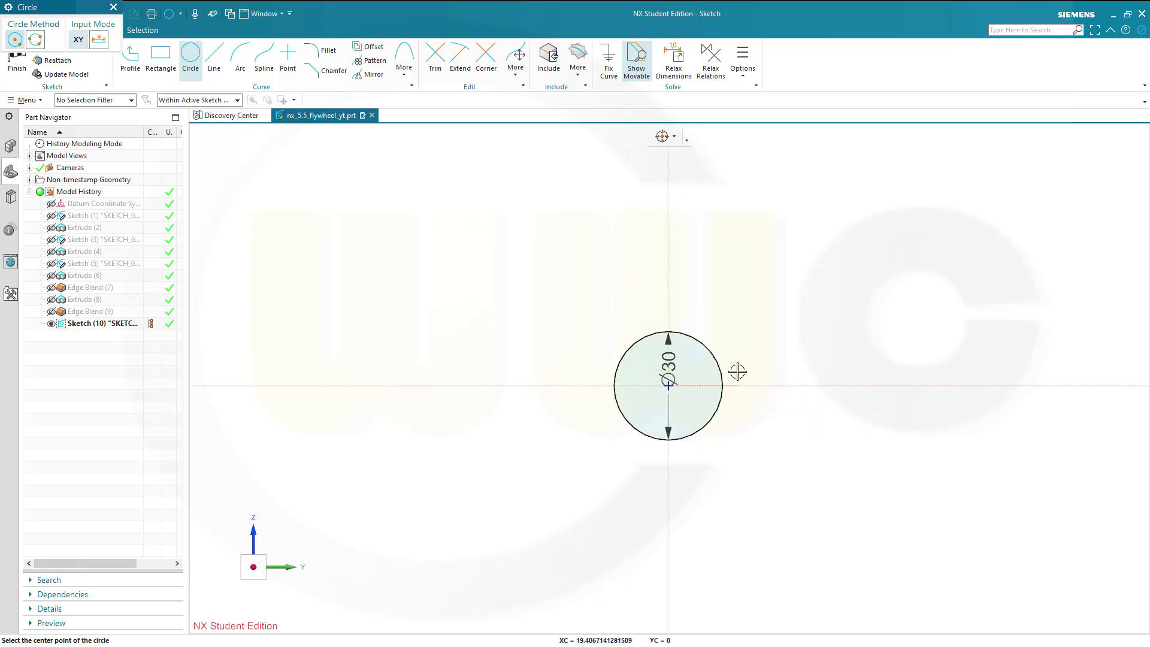
scroll(710, 358, "up", 2)
left_click(715, 346)
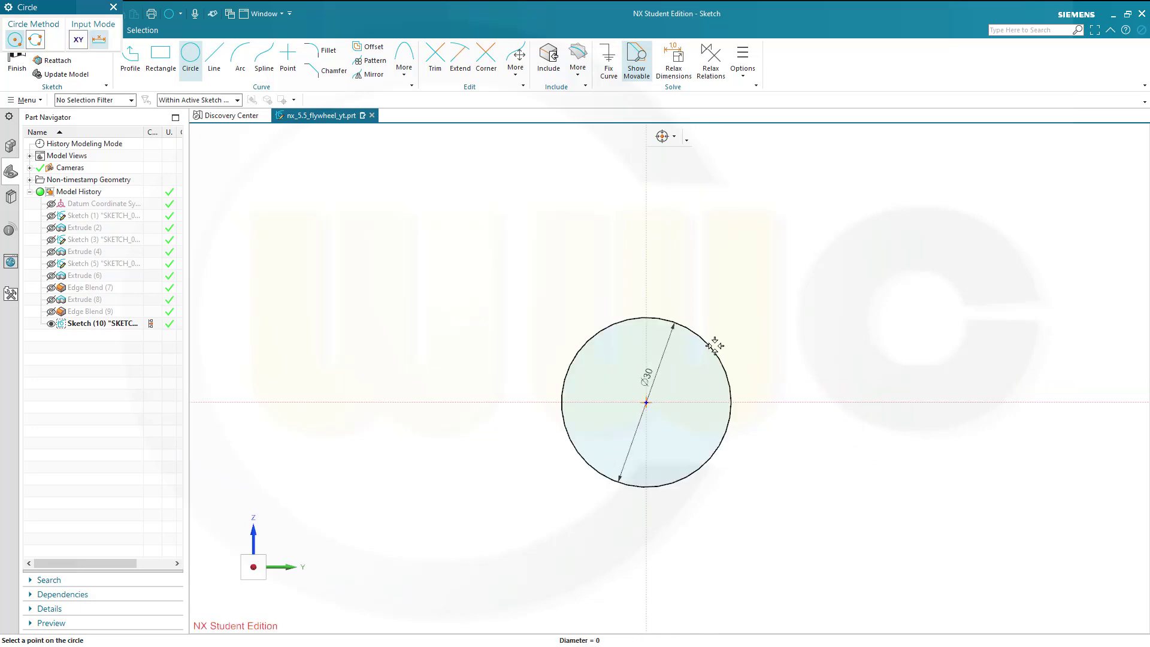
key("Escape")
key("Escape")
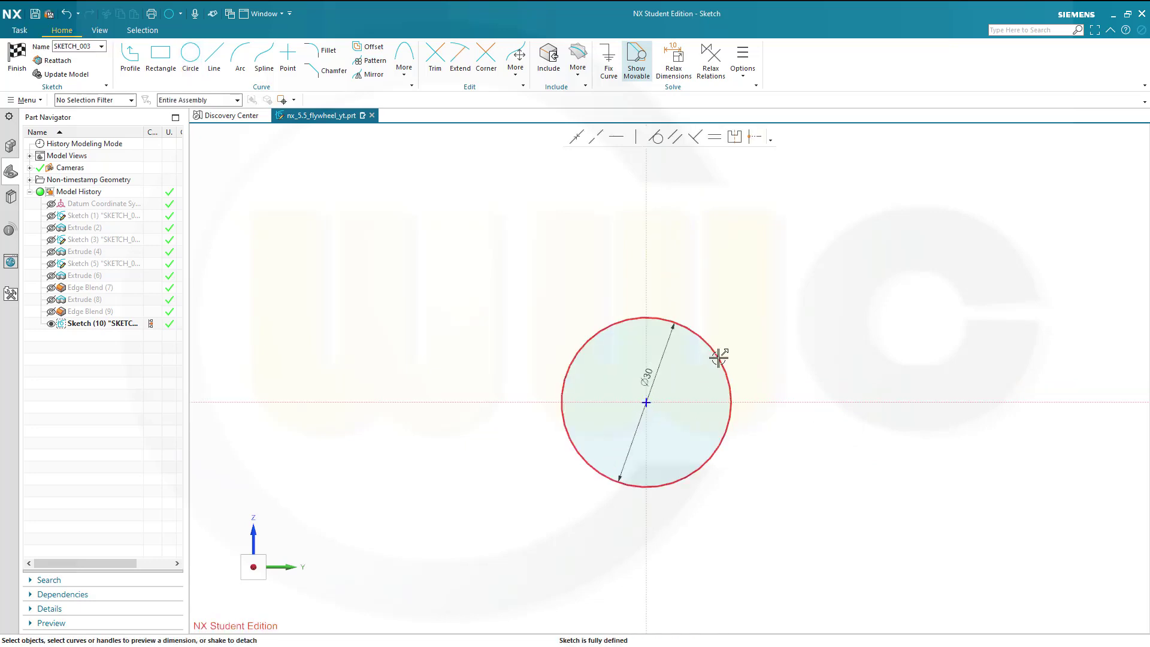
left_click(719, 357)
left_click(743, 339)
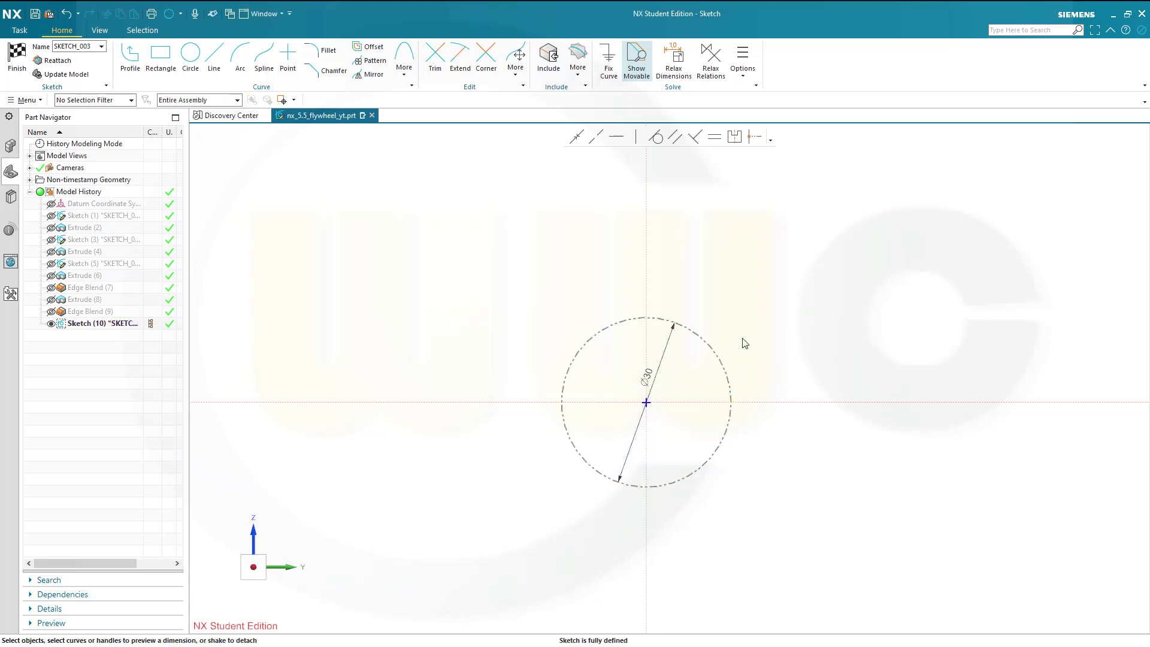
scroll(440, 311, "up", 1)
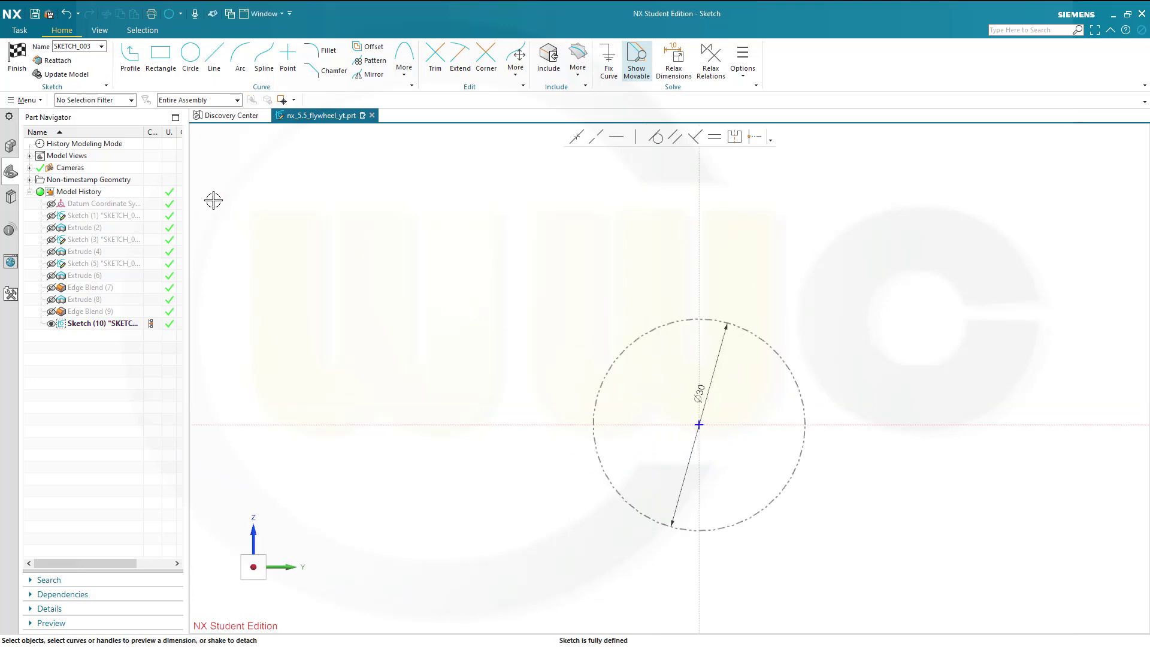
Step: Draw two connected lines from the sketch origin out past the circle's right side
left_click(130, 56)
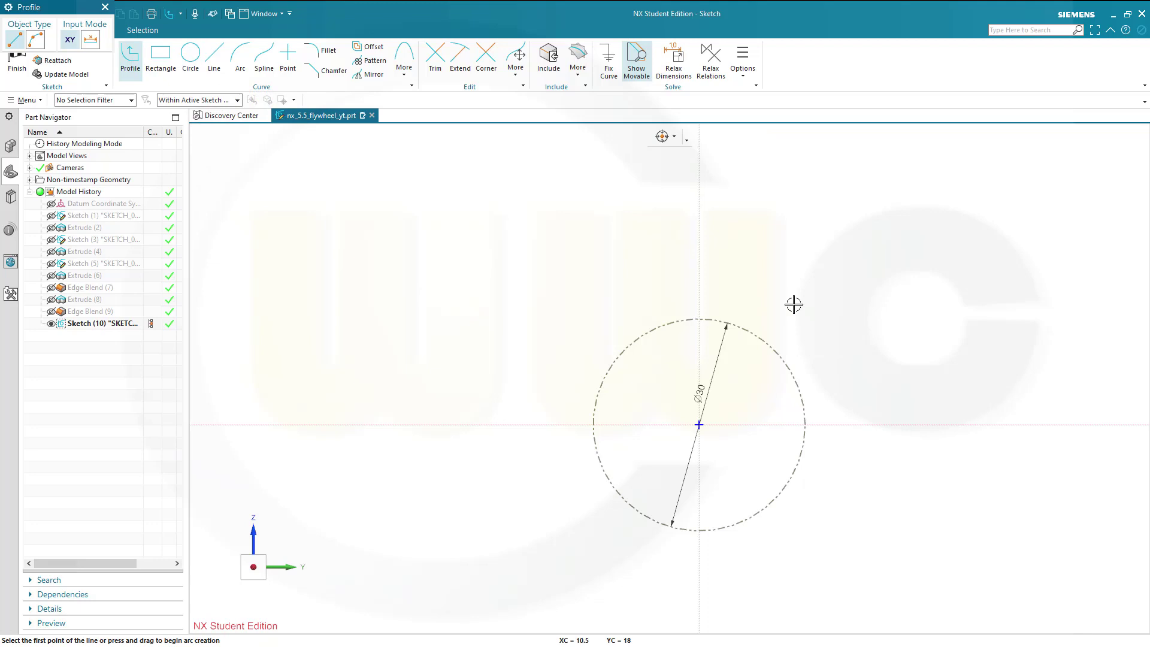
left_click(830, 379)
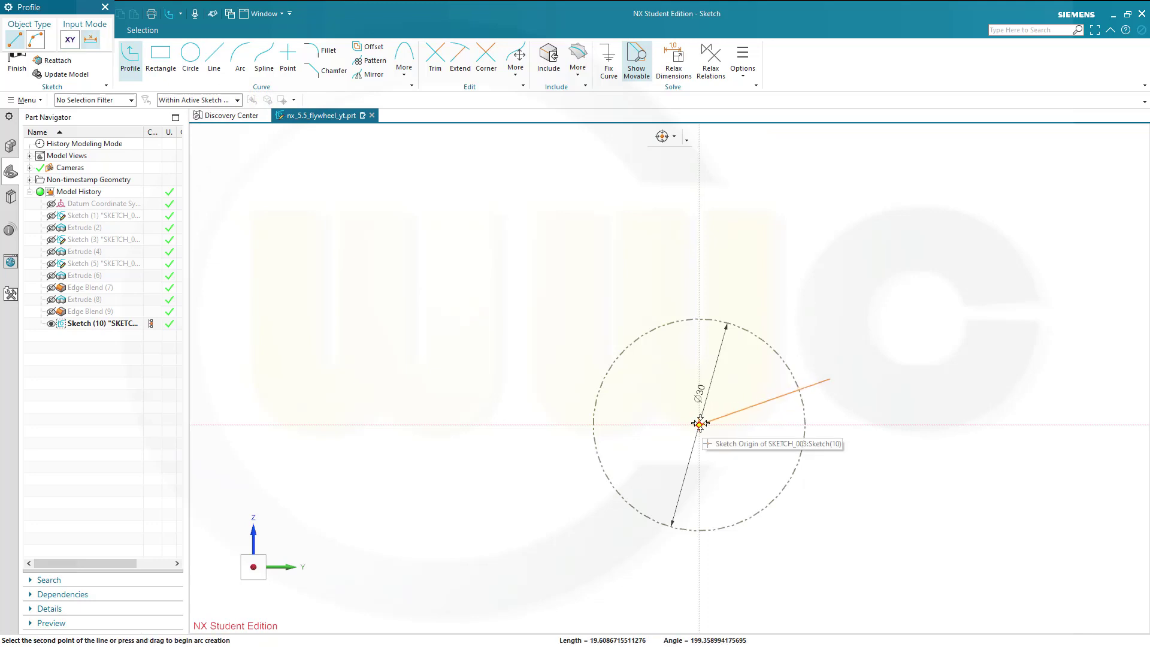
mouse_move(698, 425)
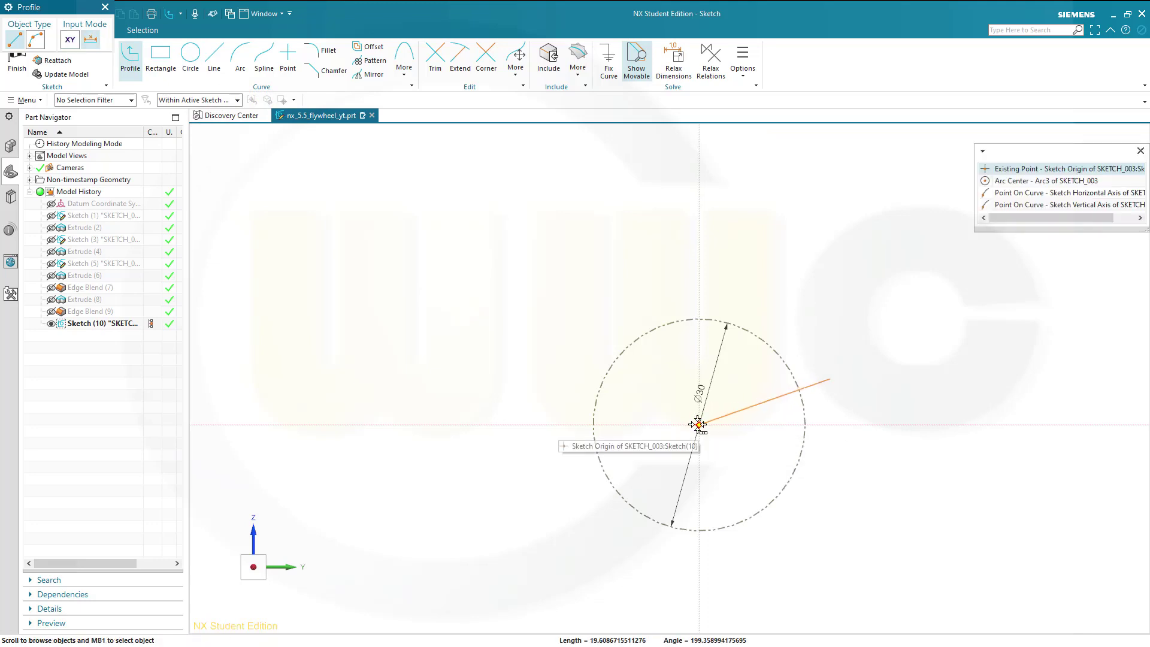
left_click(1006, 169)
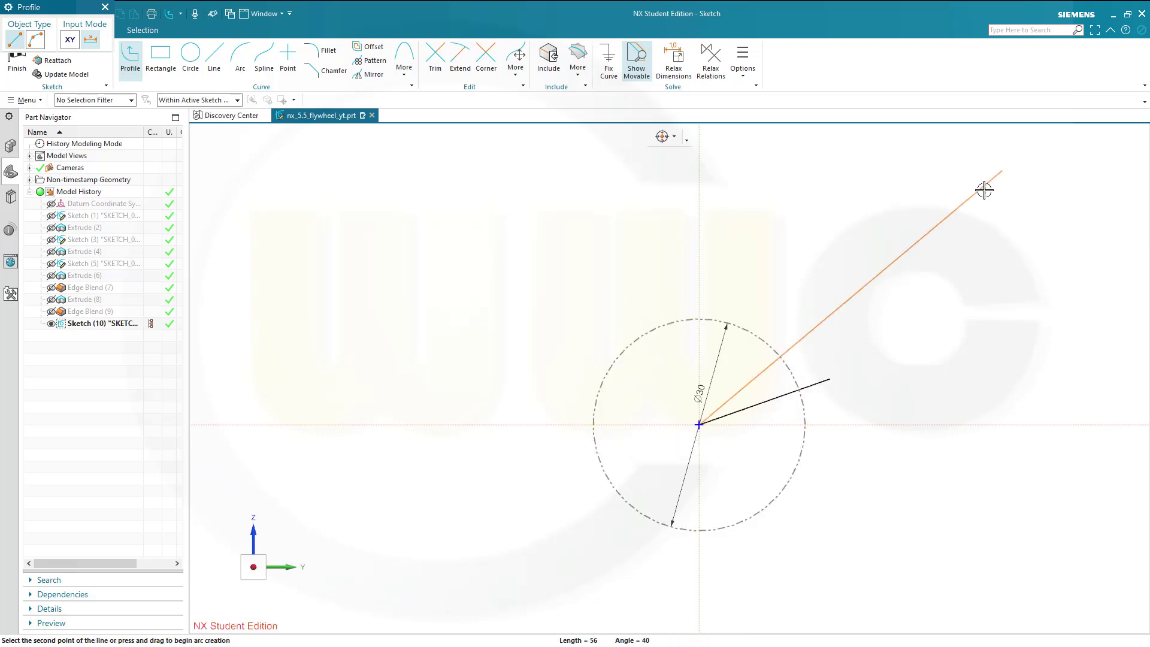
left_click(829, 490)
key("Escape")
scroll(844, 496, "up", 3)
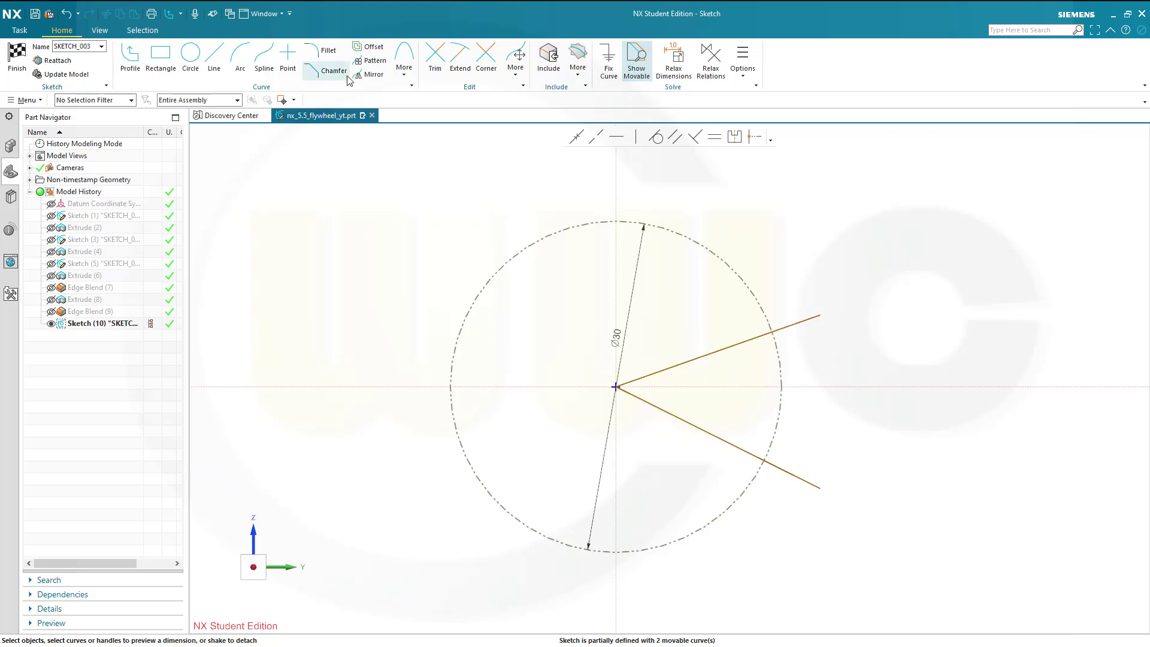
Step: Trim both lines at the Ø30 circle and convert them to reference lines
left_click(436, 65)
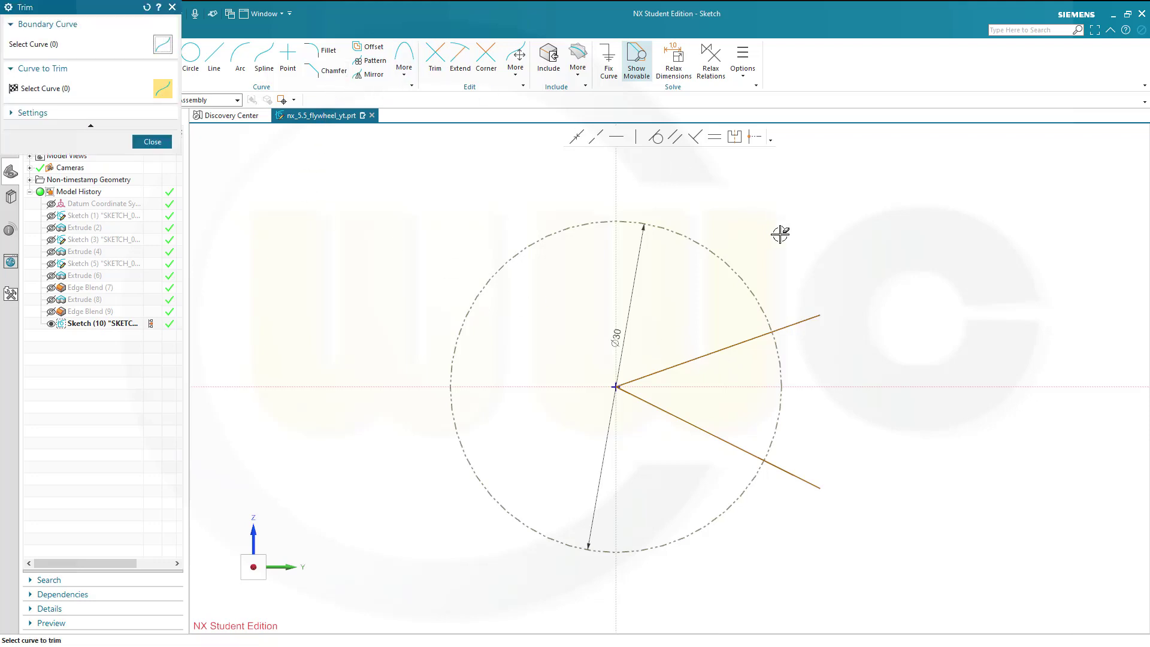
left_click(815, 321)
left_click(806, 479)
middle_click(734, 470)
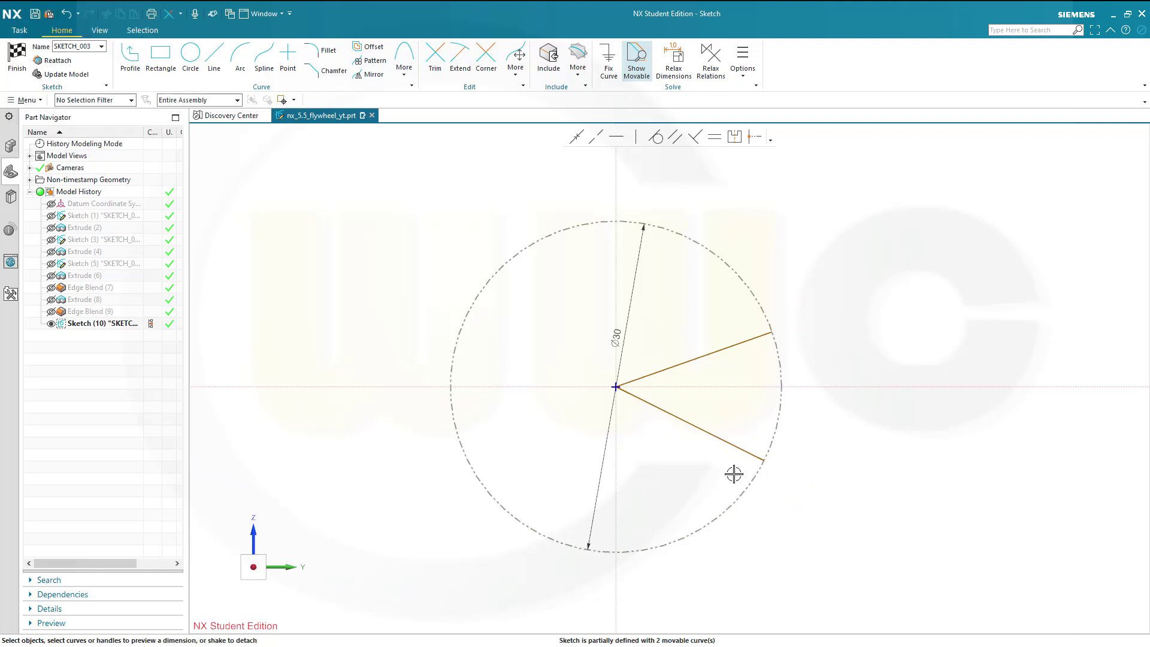
left_click(716, 439)
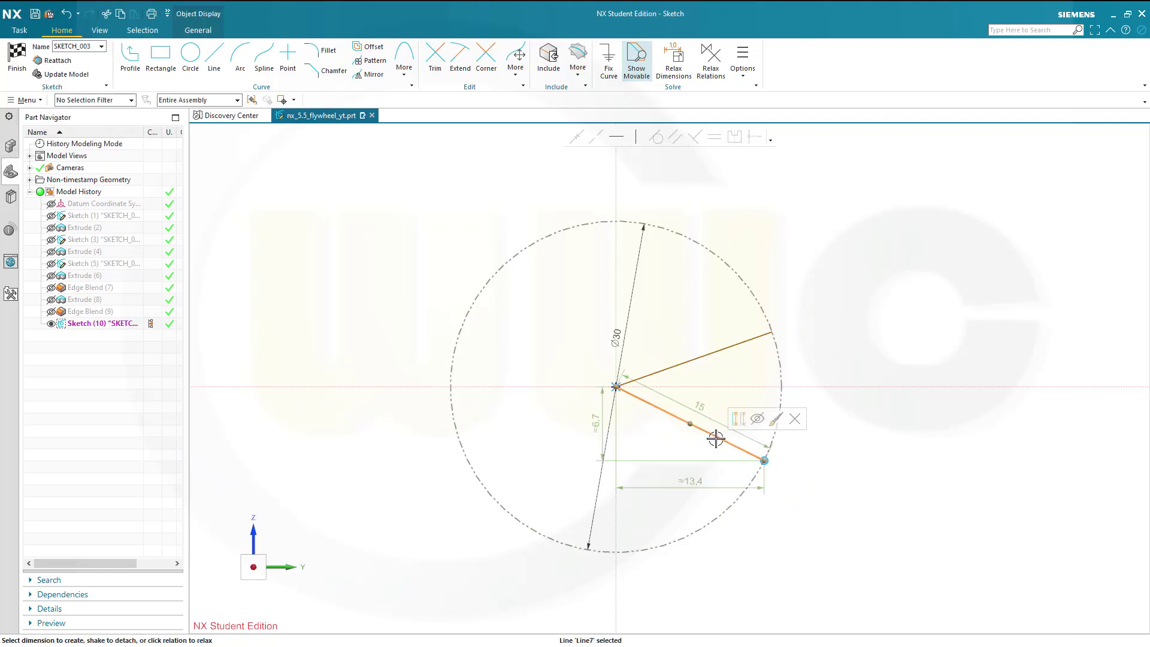
left_click(740, 414)
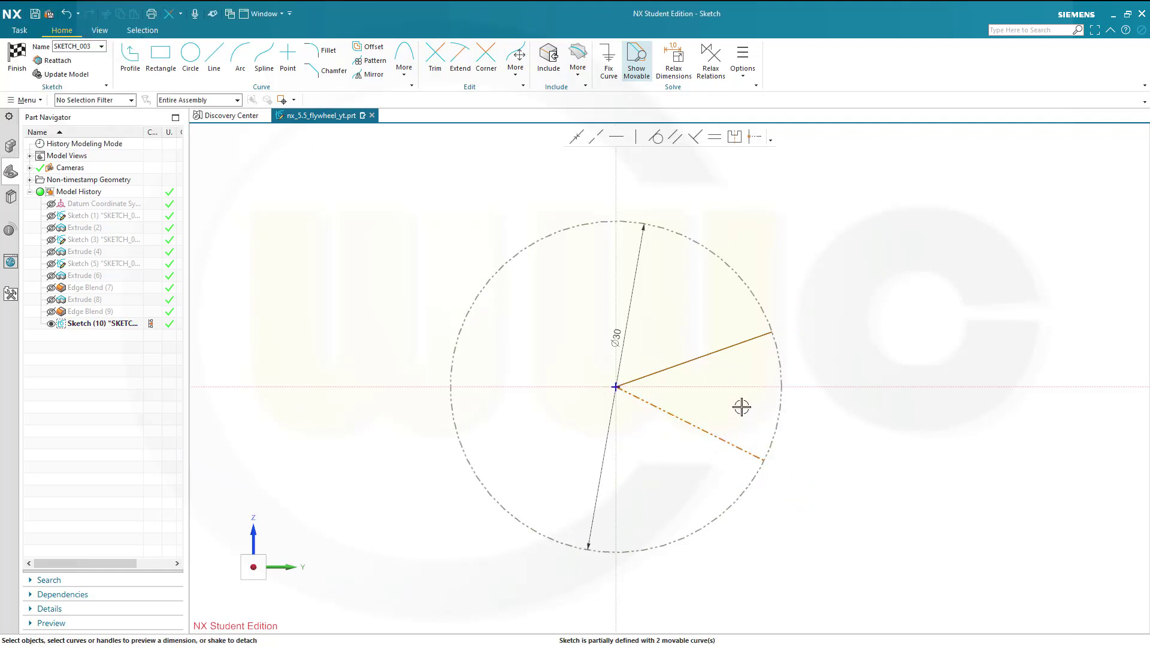
left_click(725, 353)
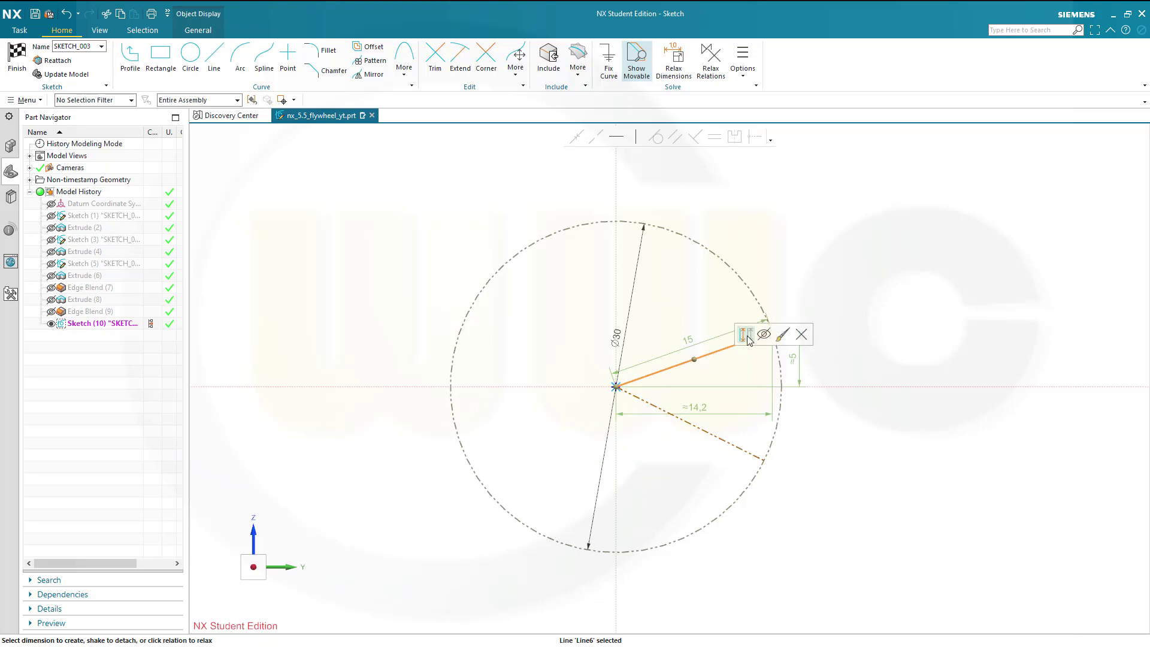
left_click(746, 335)
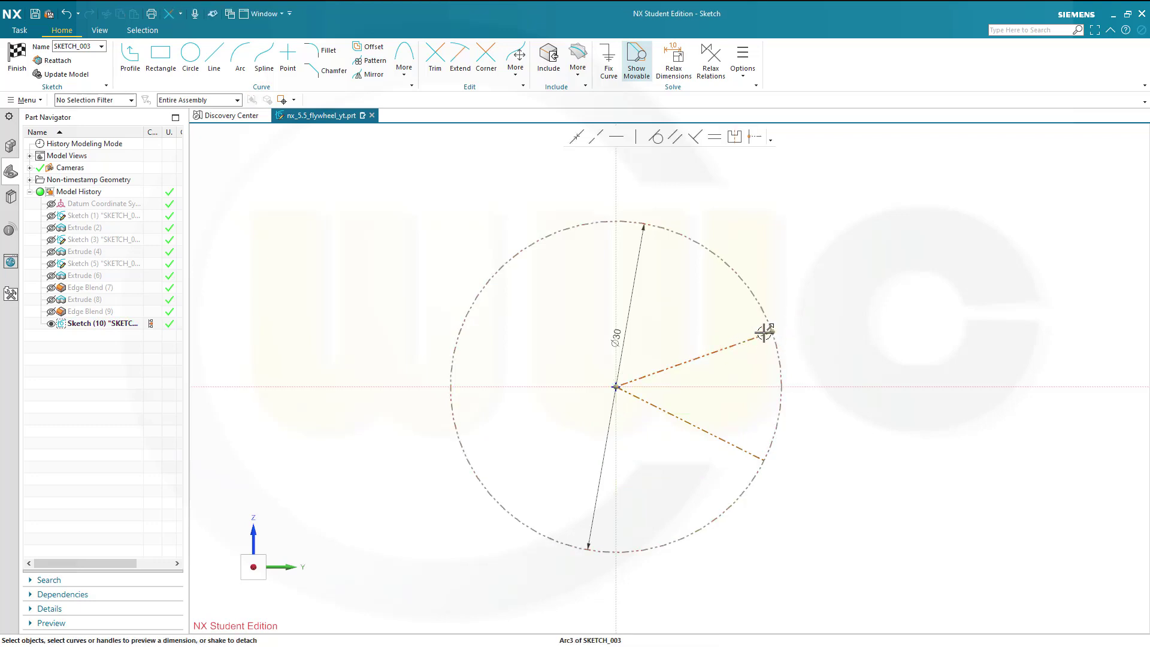
Step: Constrain the two line endpoints on the circle to be vertically aligned
left_click(772, 332)
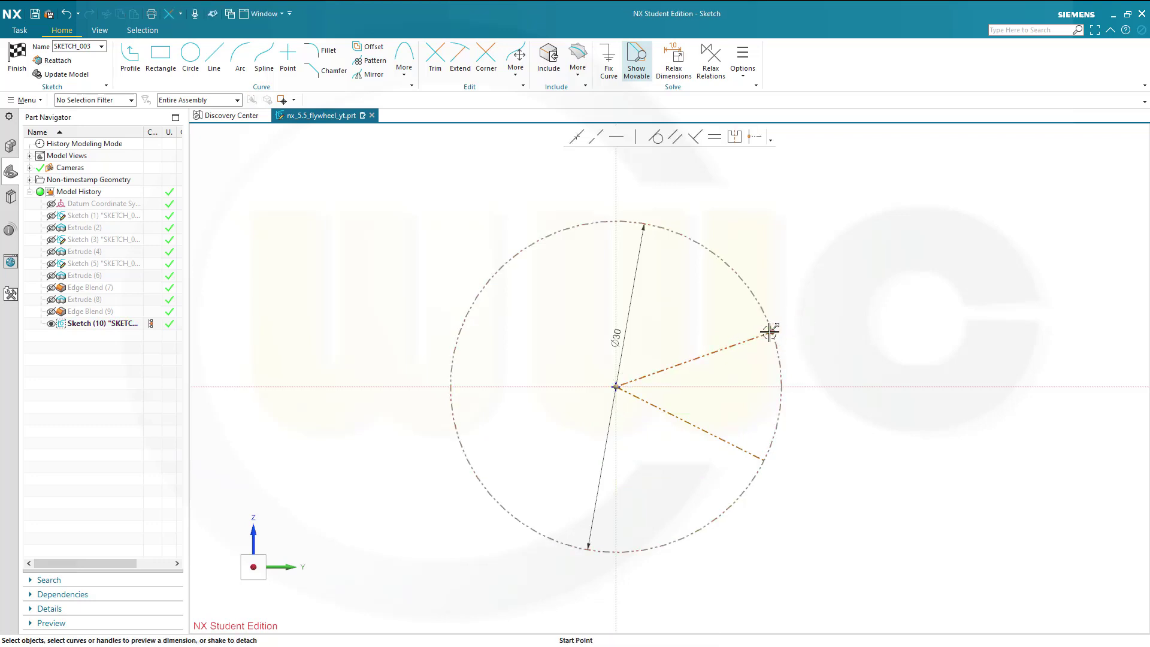
left_click(763, 460)
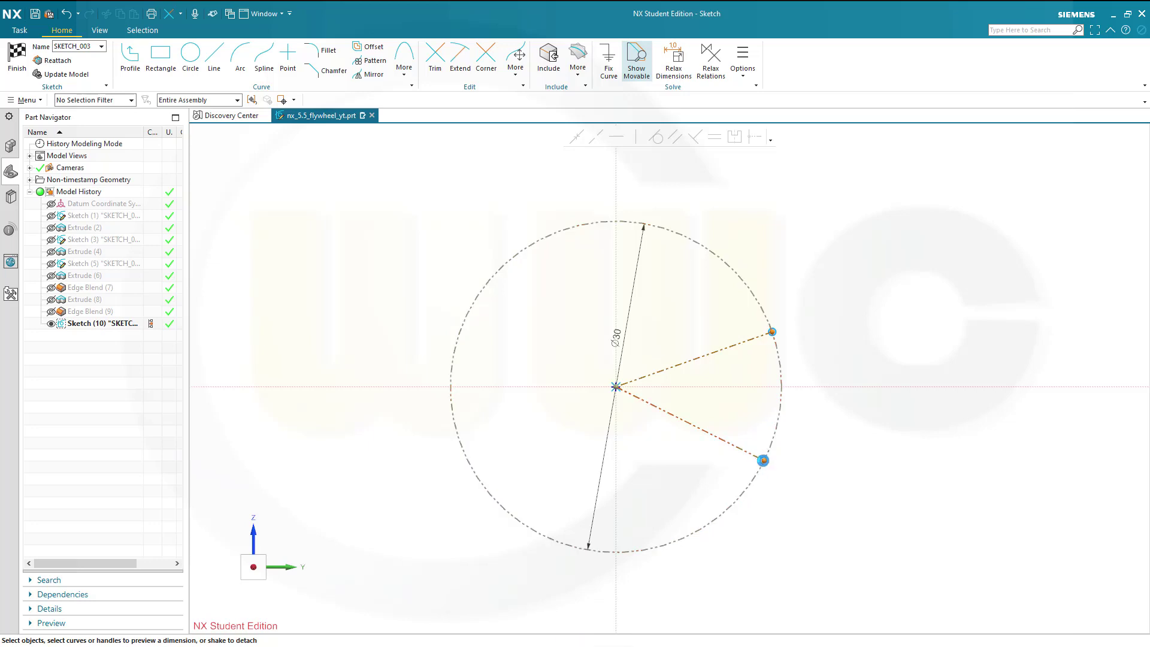
left_click(637, 138)
key("Return")
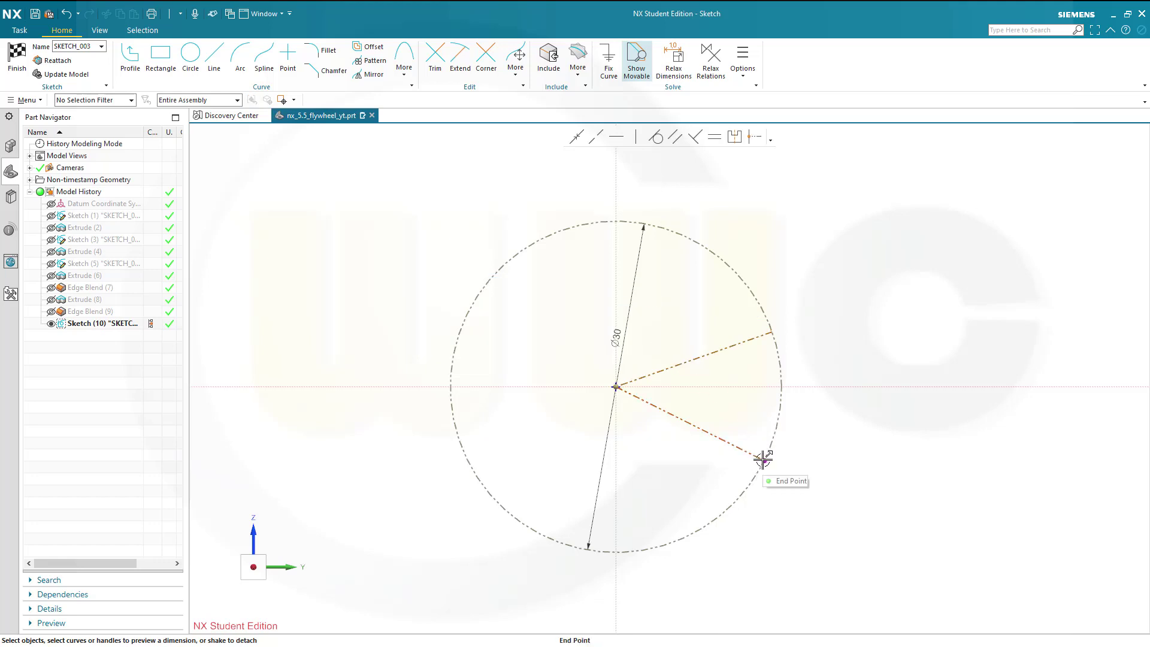
left_click_drag(762, 460, 772, 446)
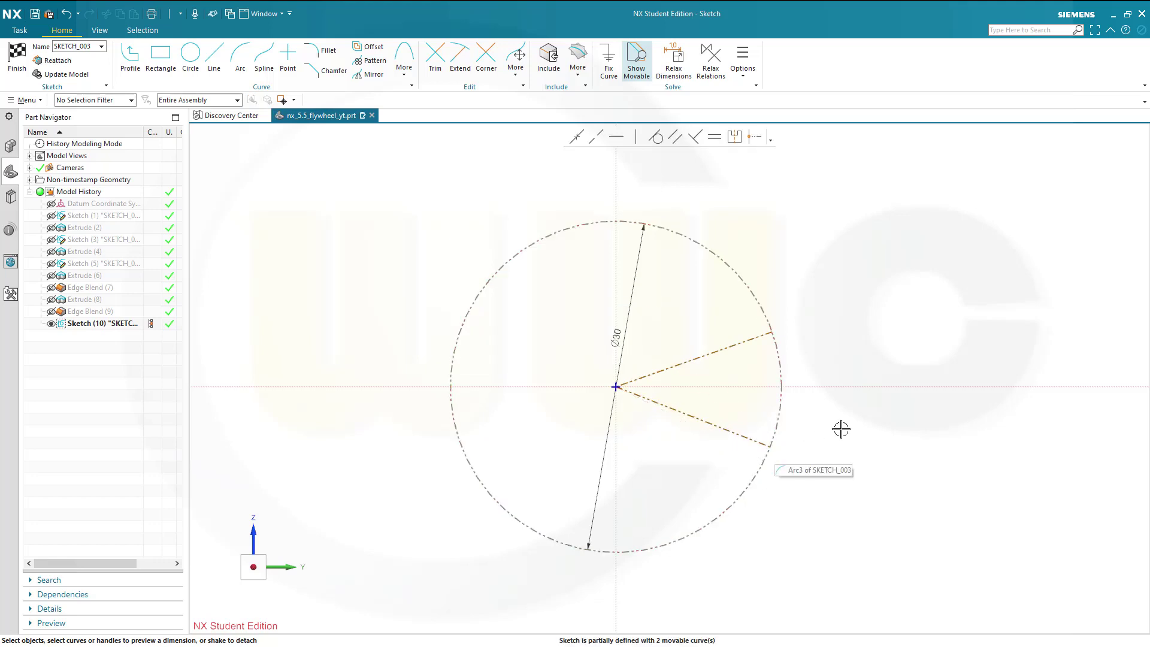
left_click(769, 446)
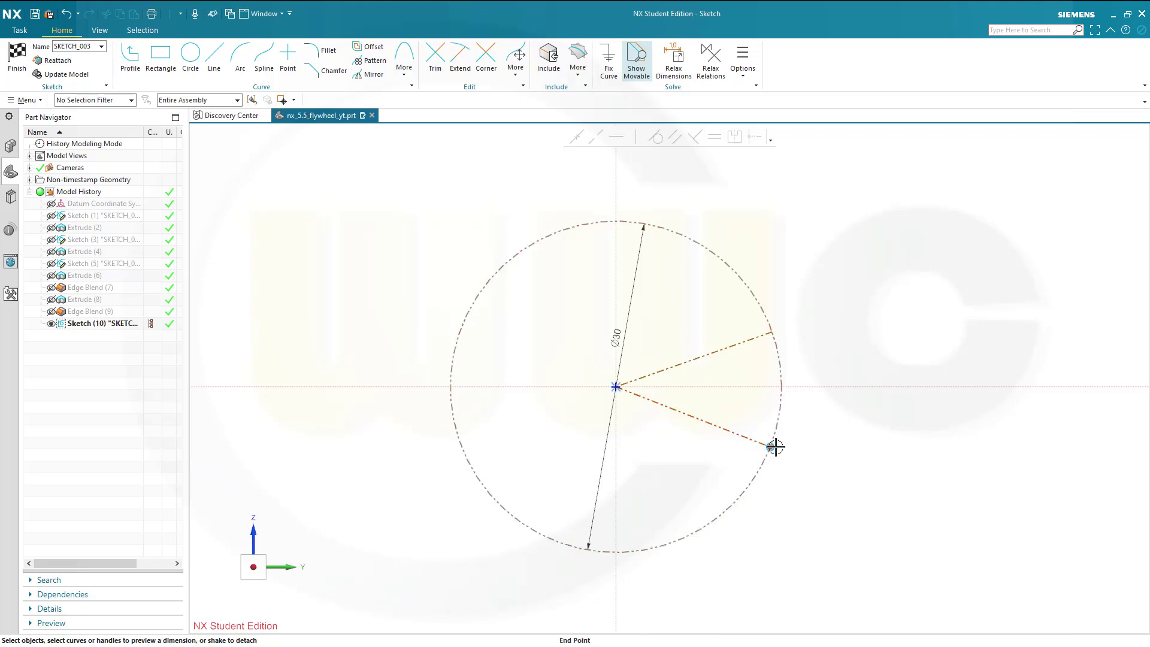
left_click(771, 332)
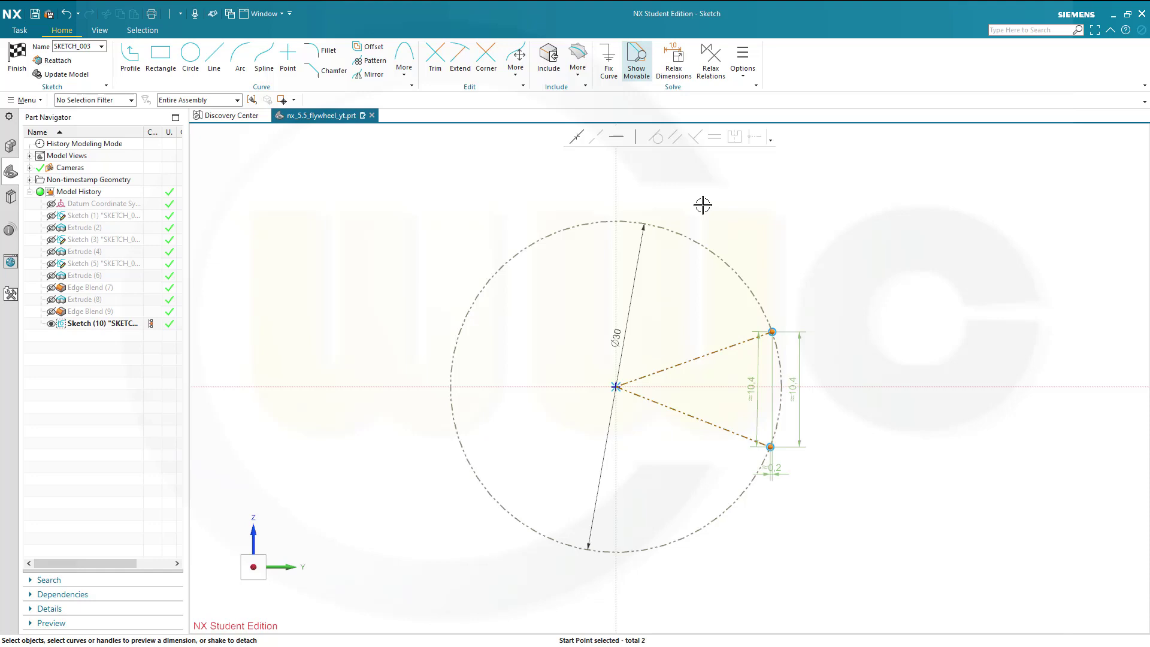
left_click(635, 139)
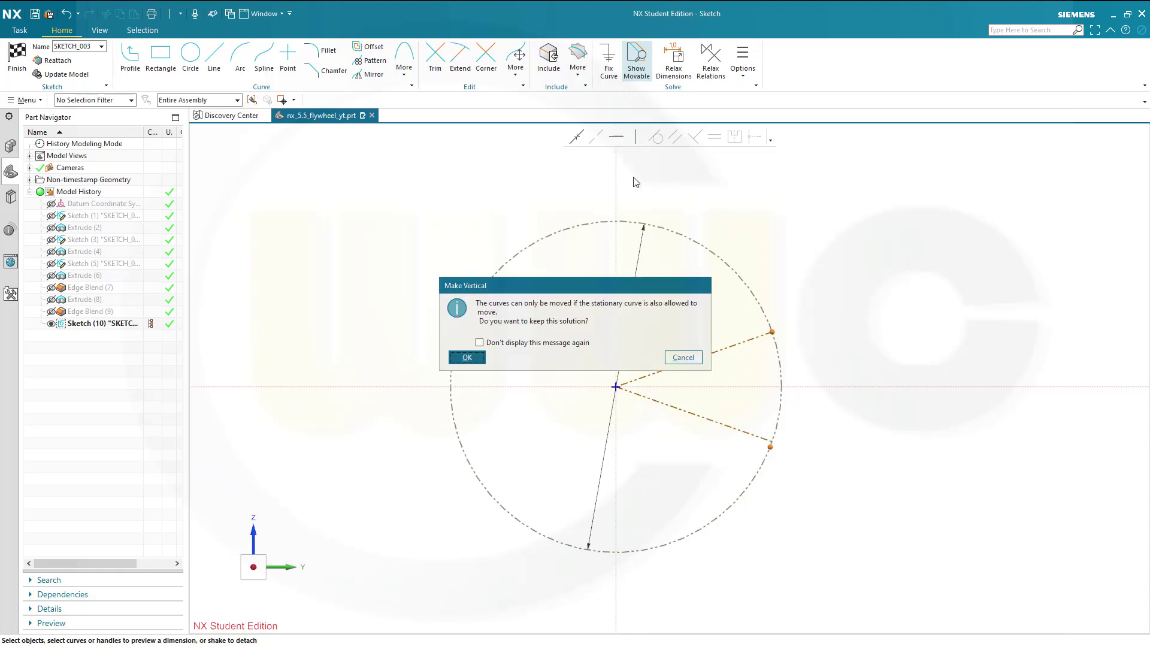
left_click(470, 359)
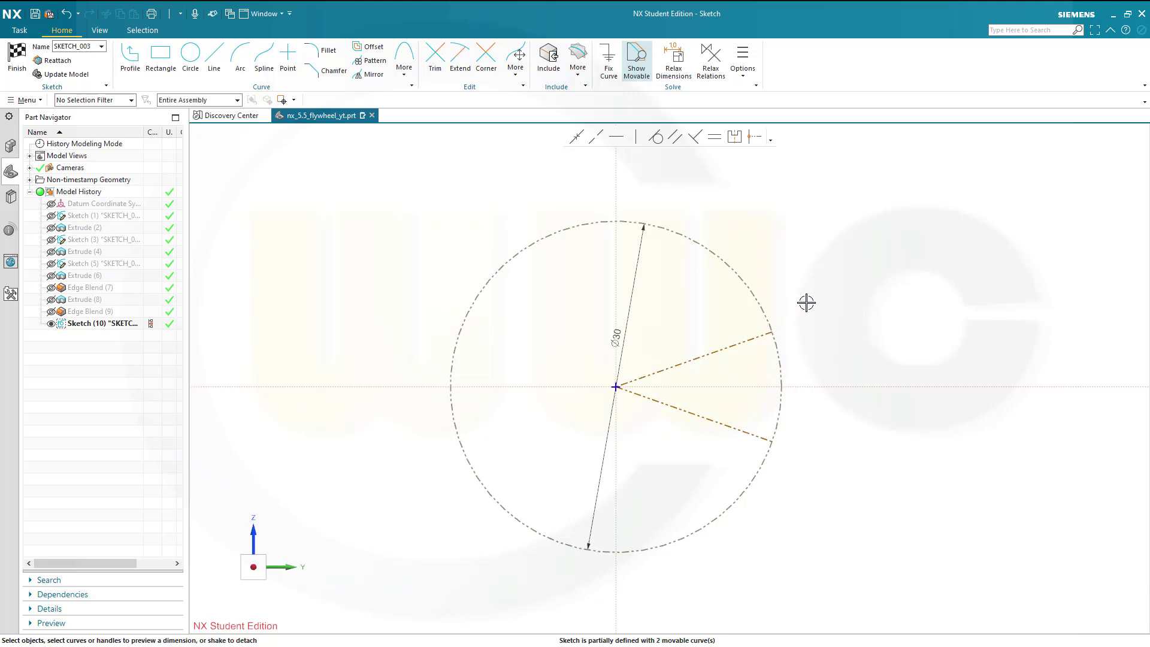
Step: Dimension the angle between the two reference lines as 25°
left_click(695, 360)
left_click(716, 420)
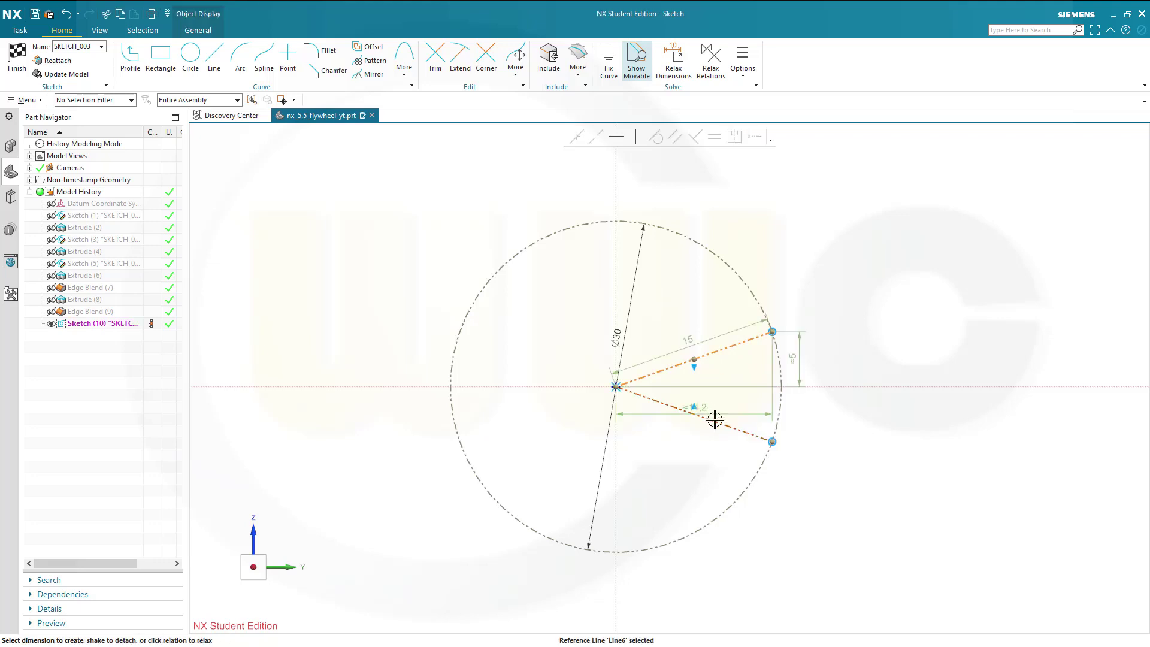
left_click(709, 397)
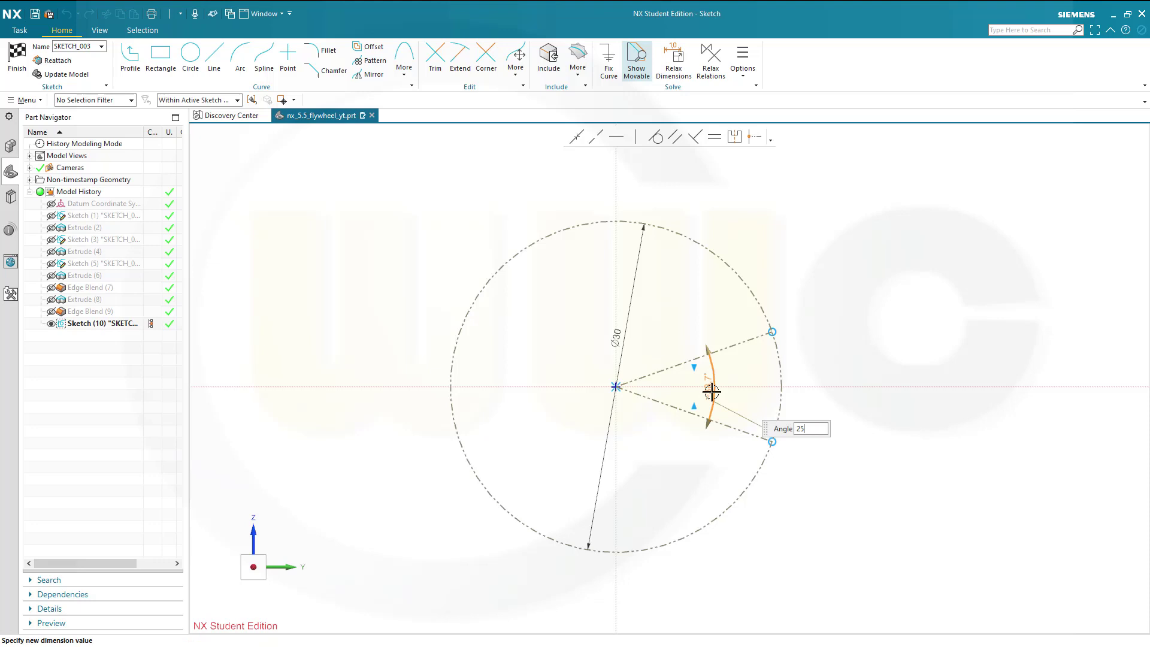
key("Return")
middle_click(861, 401)
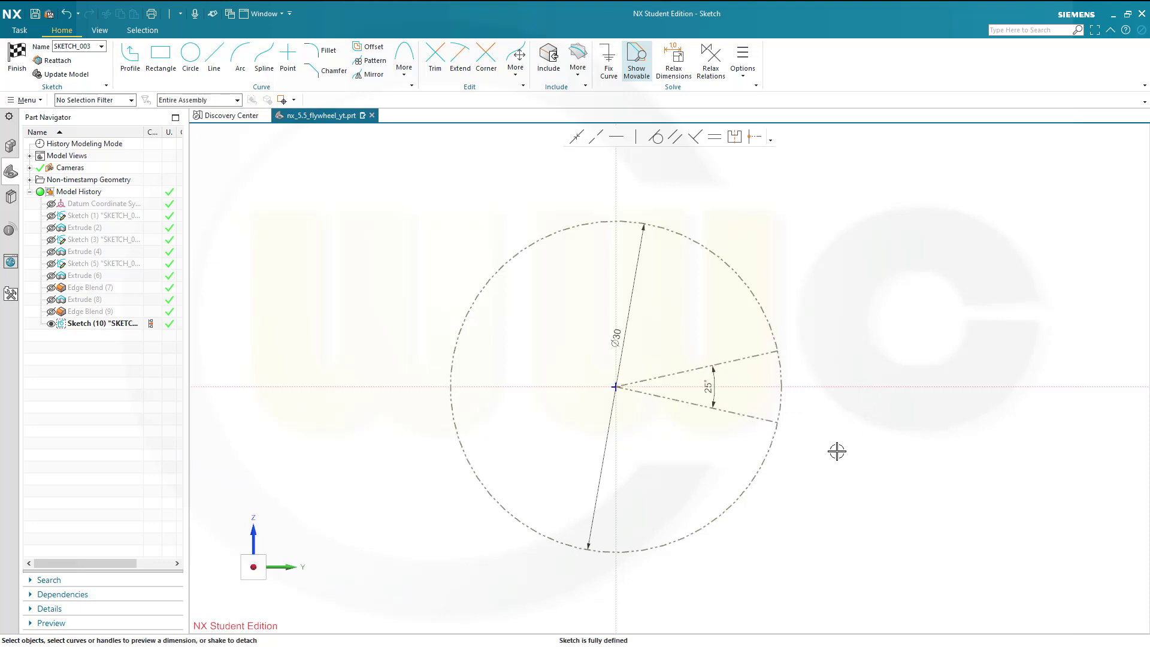
scroll(828, 434, "up", 1)
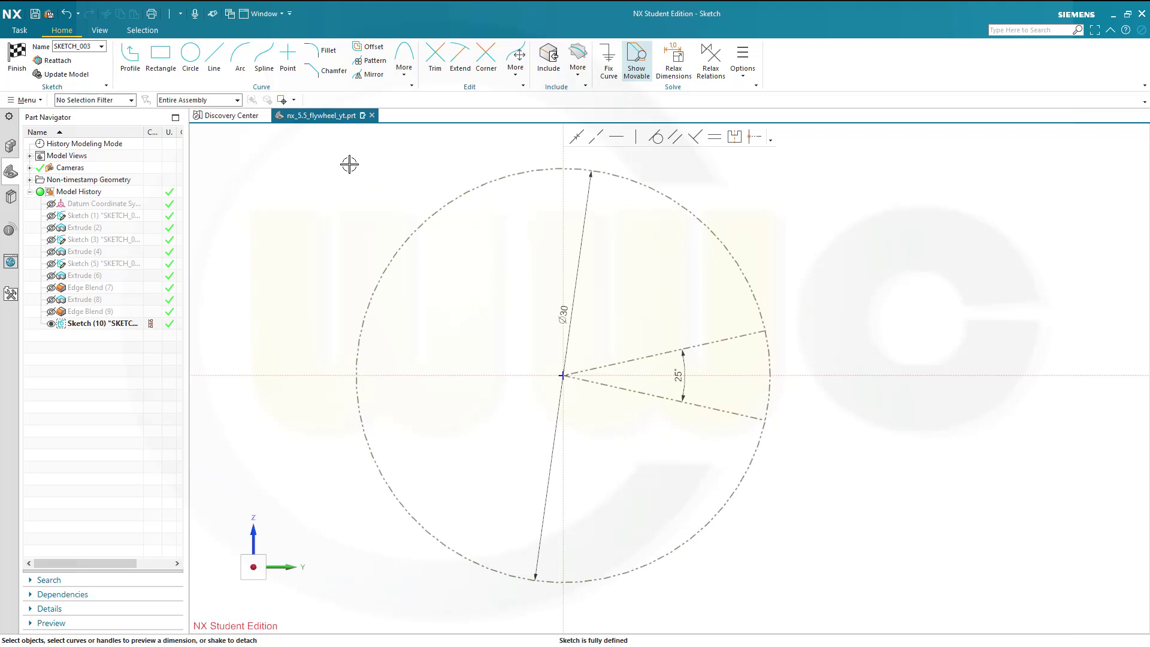
Step: Draw Ø5 circles at the ends of both lines on the reference circle
left_click(191, 58)
scroll(794, 274, "up", 1)
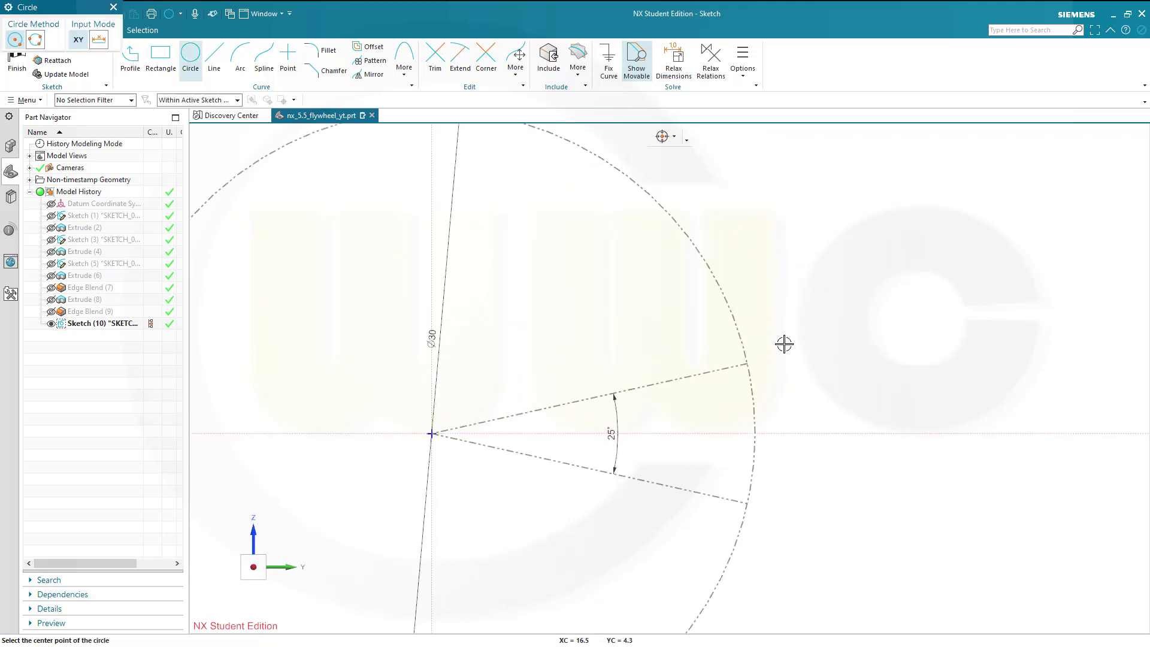
left_click(747, 364)
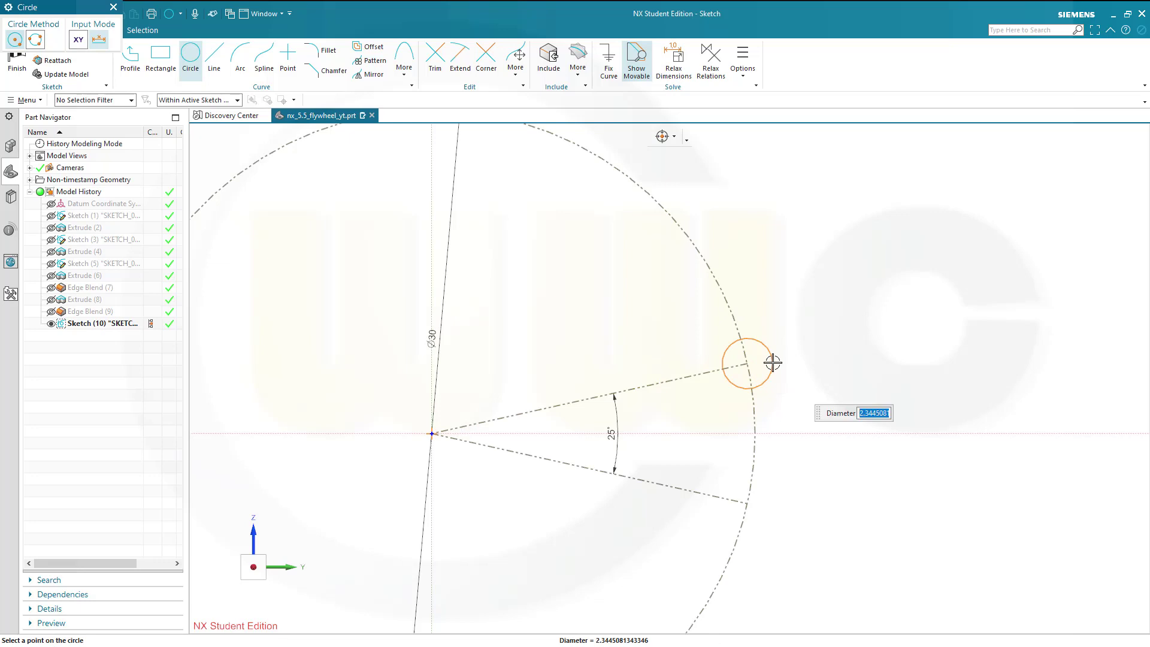
type("5")
key("Return")
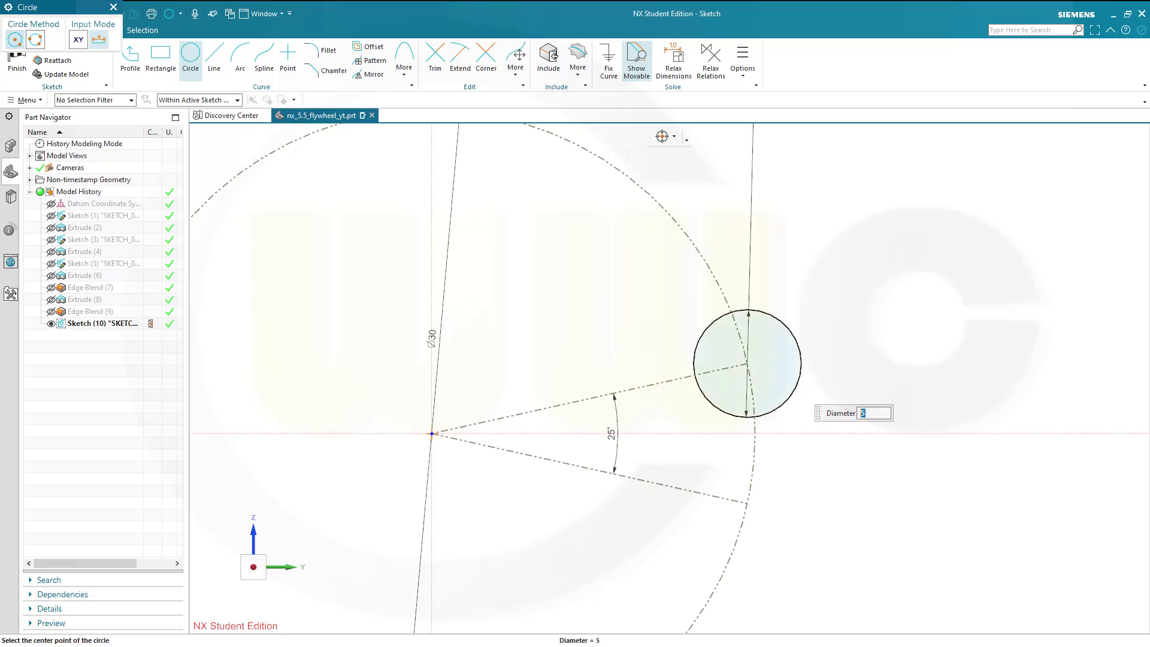
left_click(747, 504)
key("Escape")
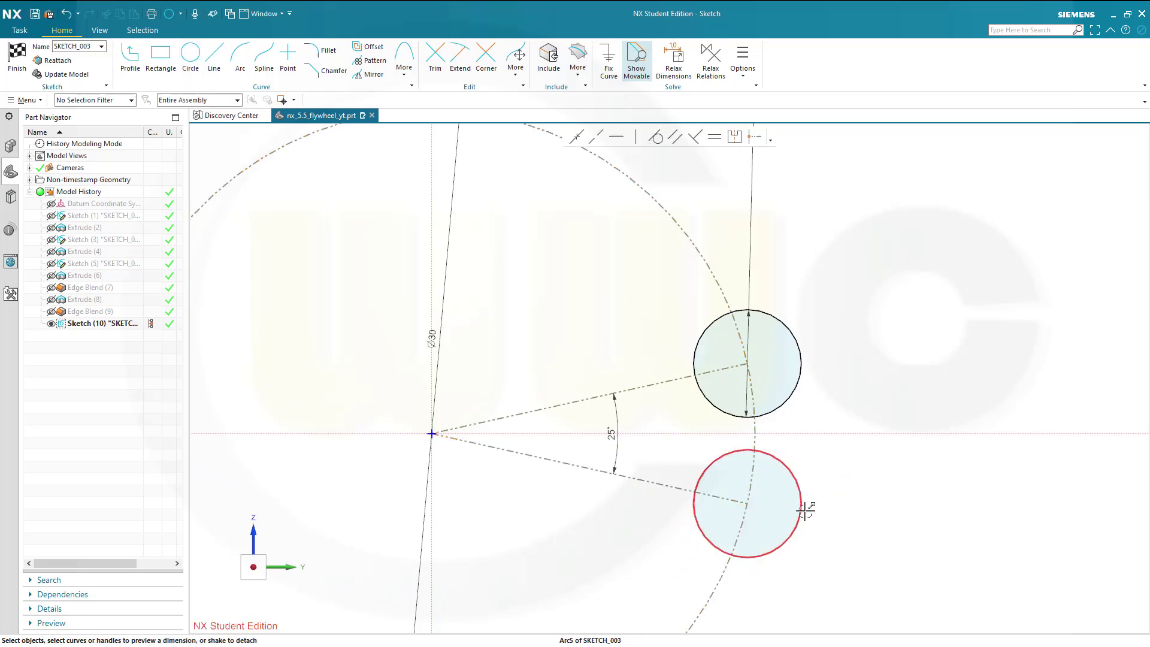
left_click(802, 509)
double_click(823, 470)
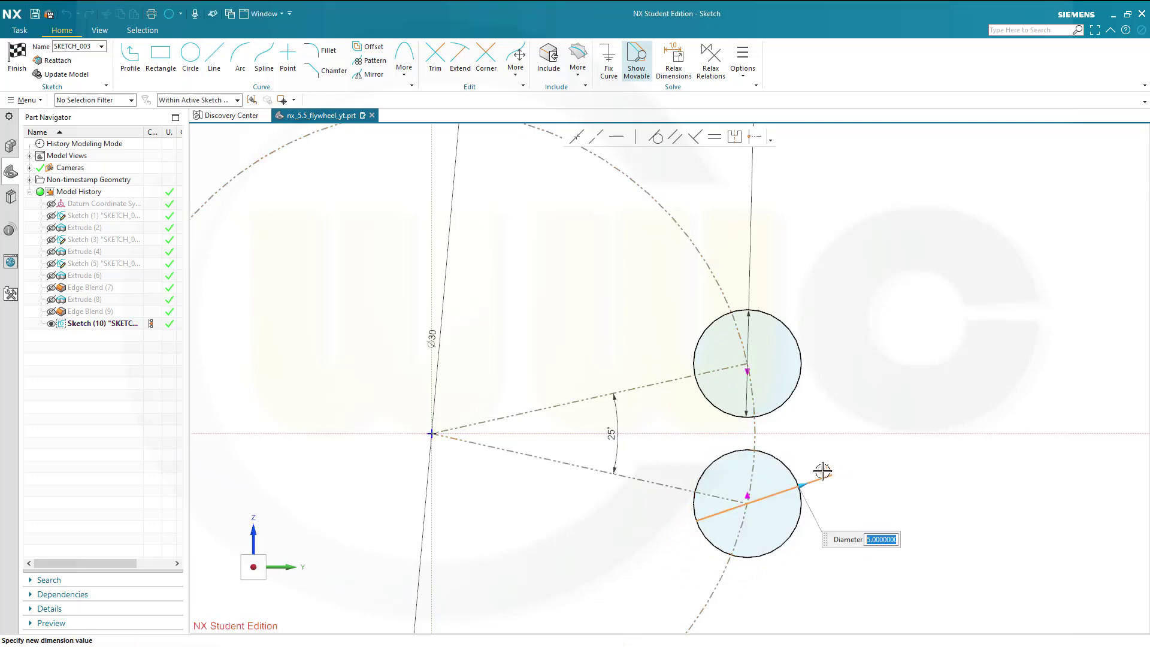
left_click(890, 505)
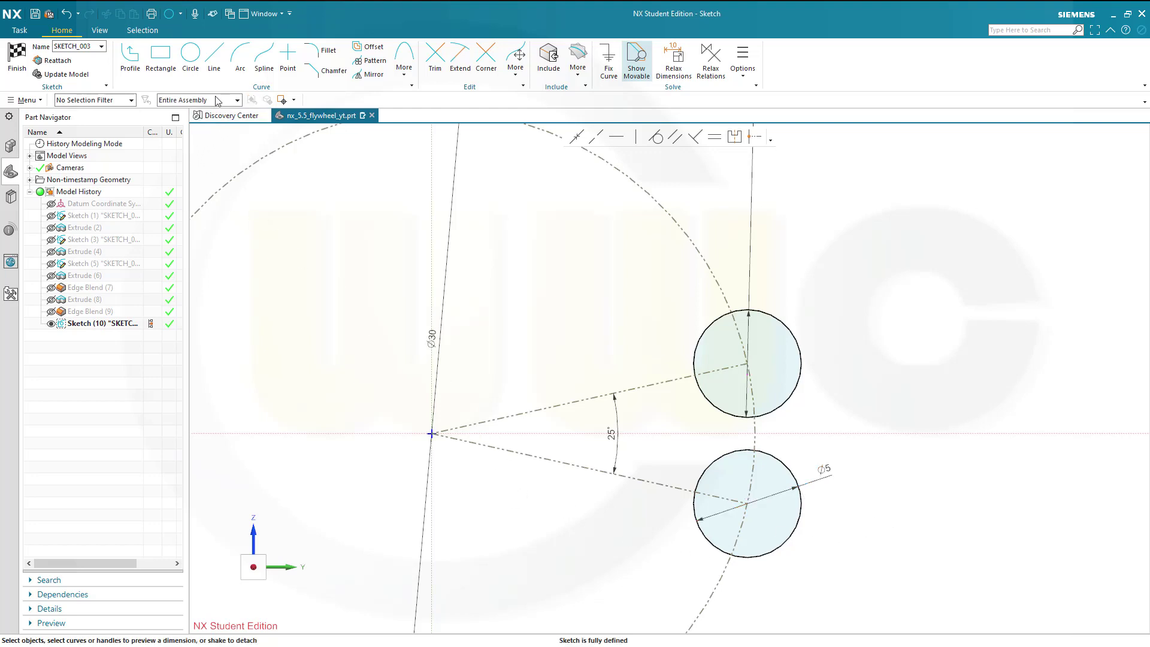
Step: Draw two origin-centred circles tangent to the small circles' inner and outer sides
left_click(190, 57)
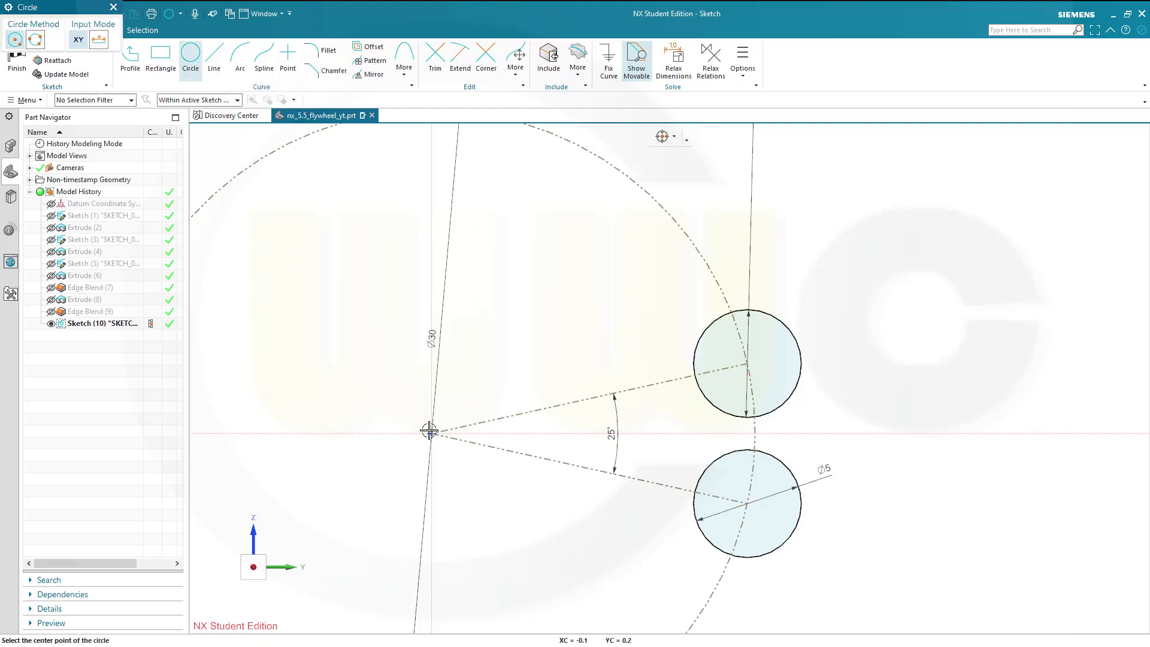
left_click(431, 434)
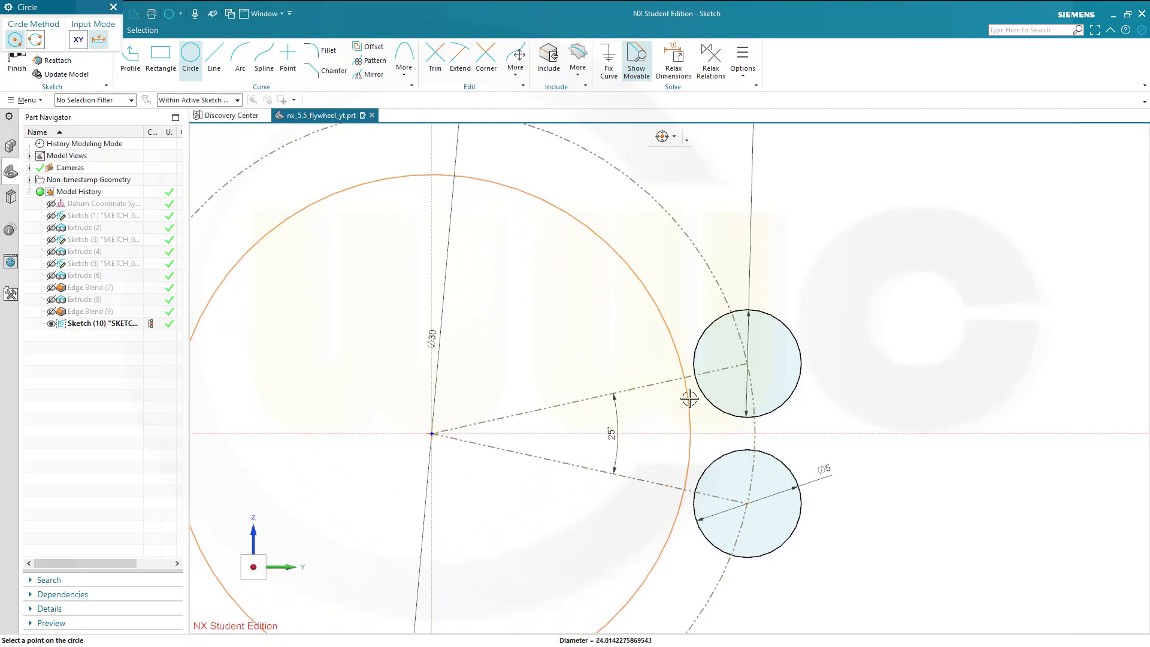
left_click(689, 392)
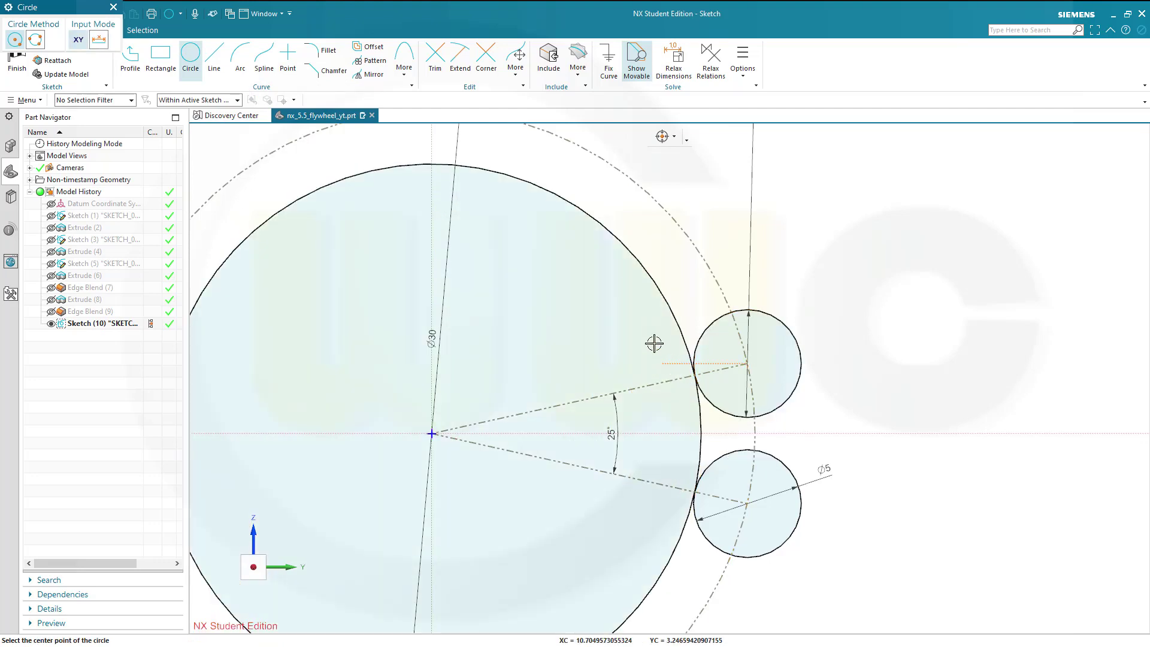
left_click(432, 434)
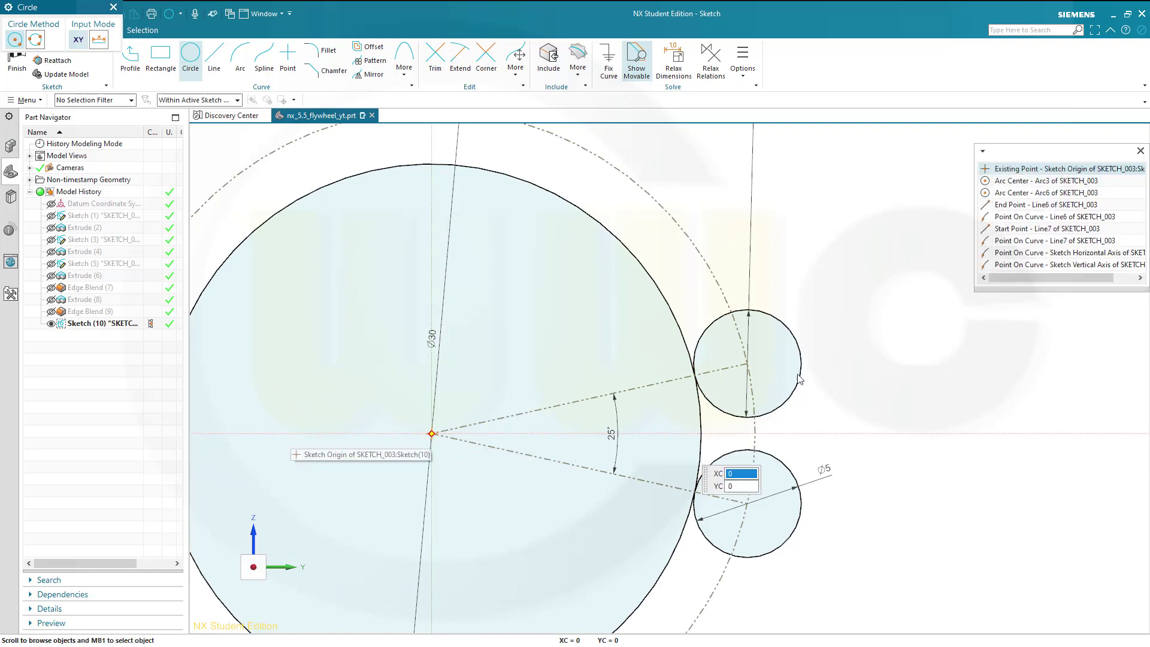
left_click(1039, 174)
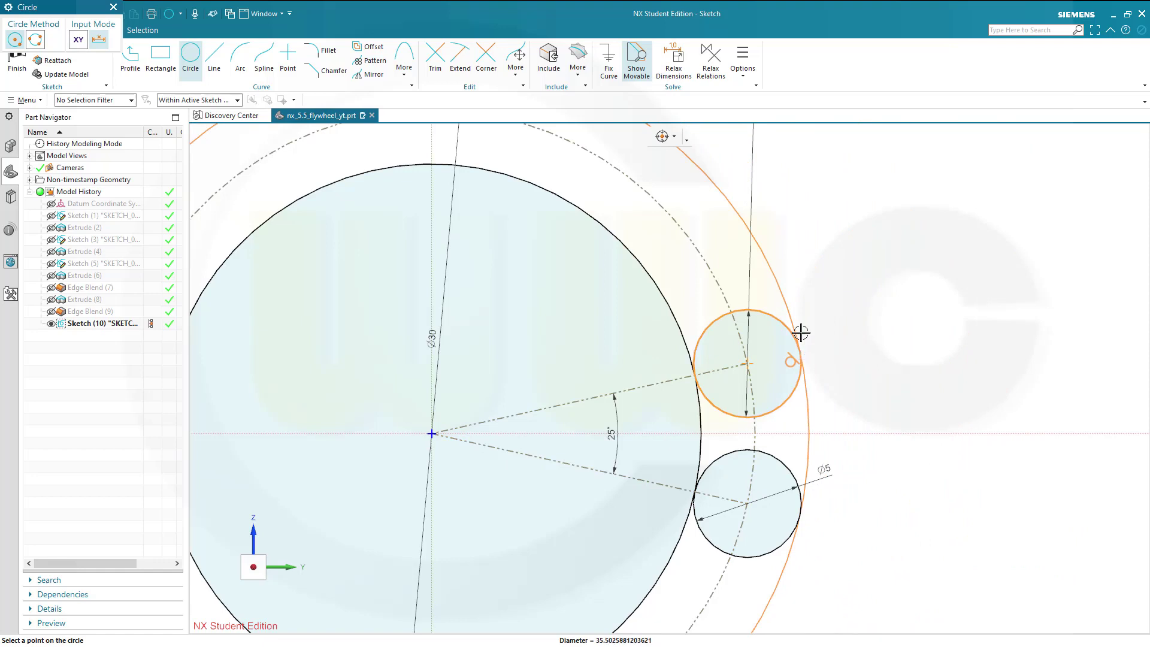
left_click(799, 333)
key("Escape")
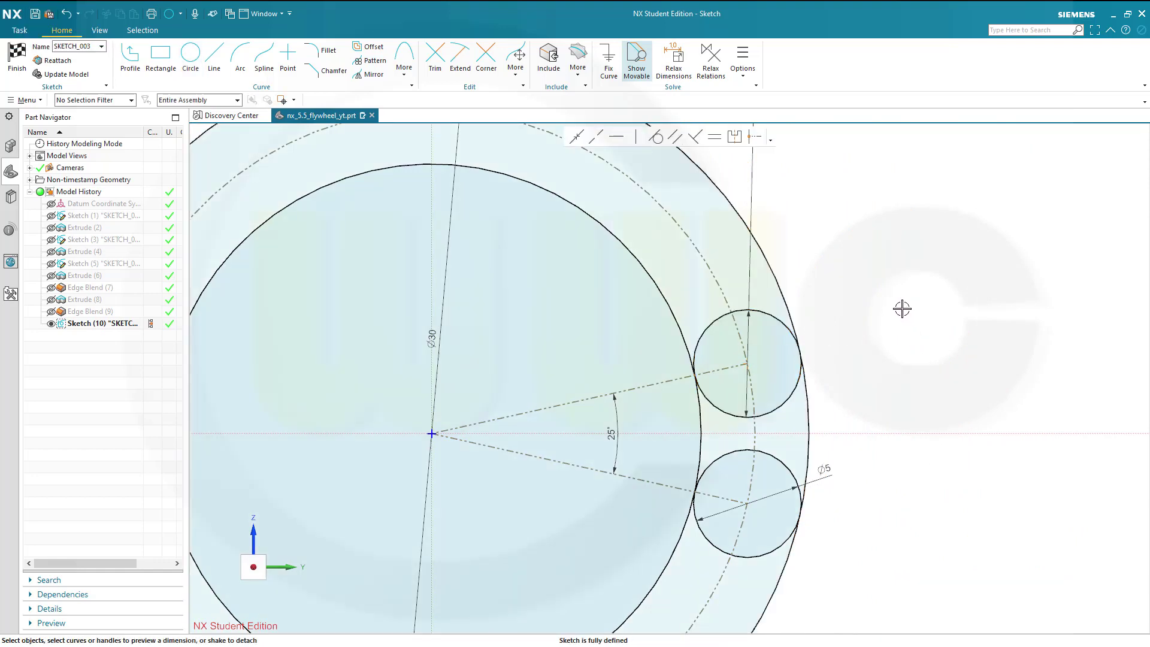
Step: Trim the large and Ø5 circles into a closed curved slot and finish Sketch (10)
left_click(435, 57)
left_click(601, 224)
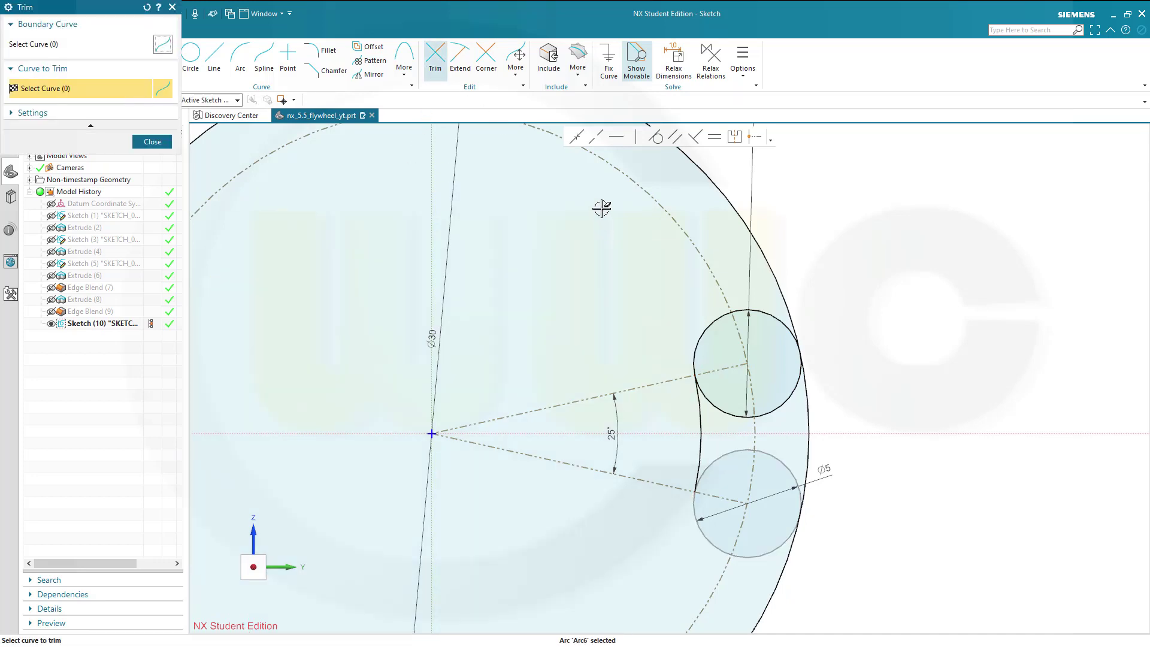
left_click(743, 217)
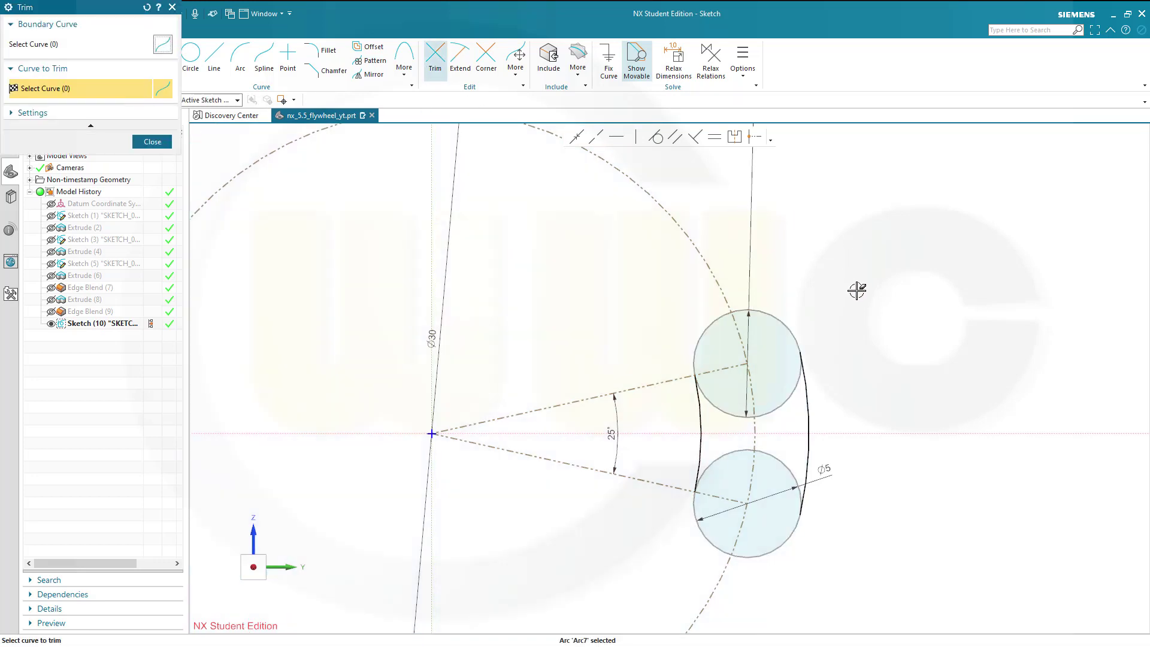
left_click(789, 396)
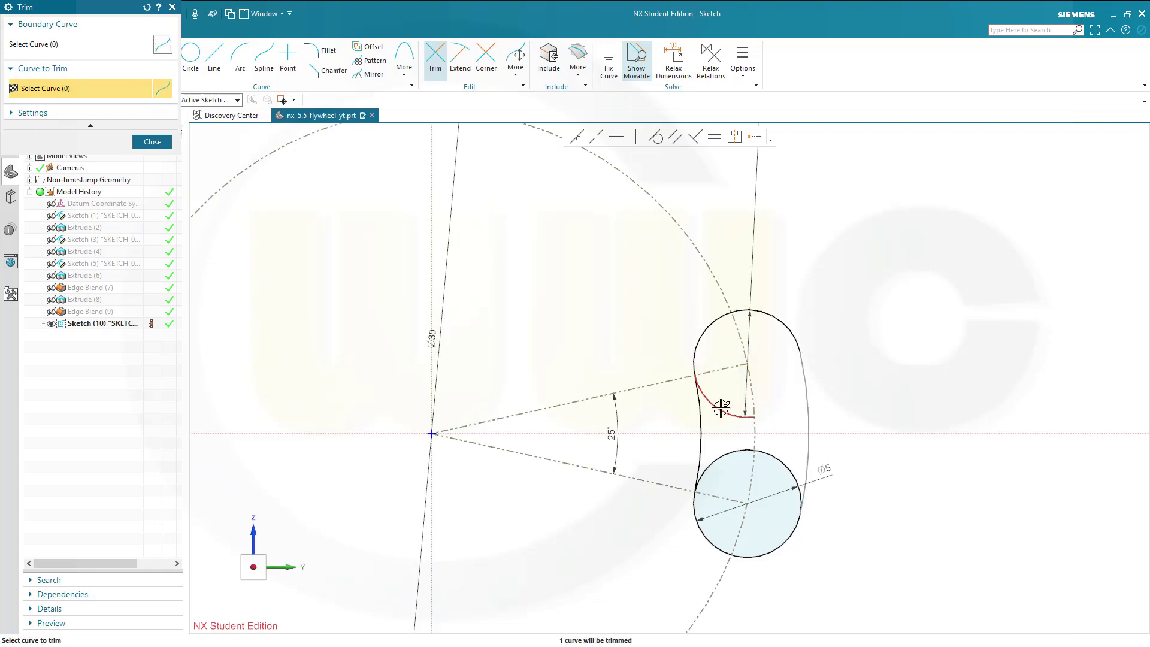
left_click(780, 467)
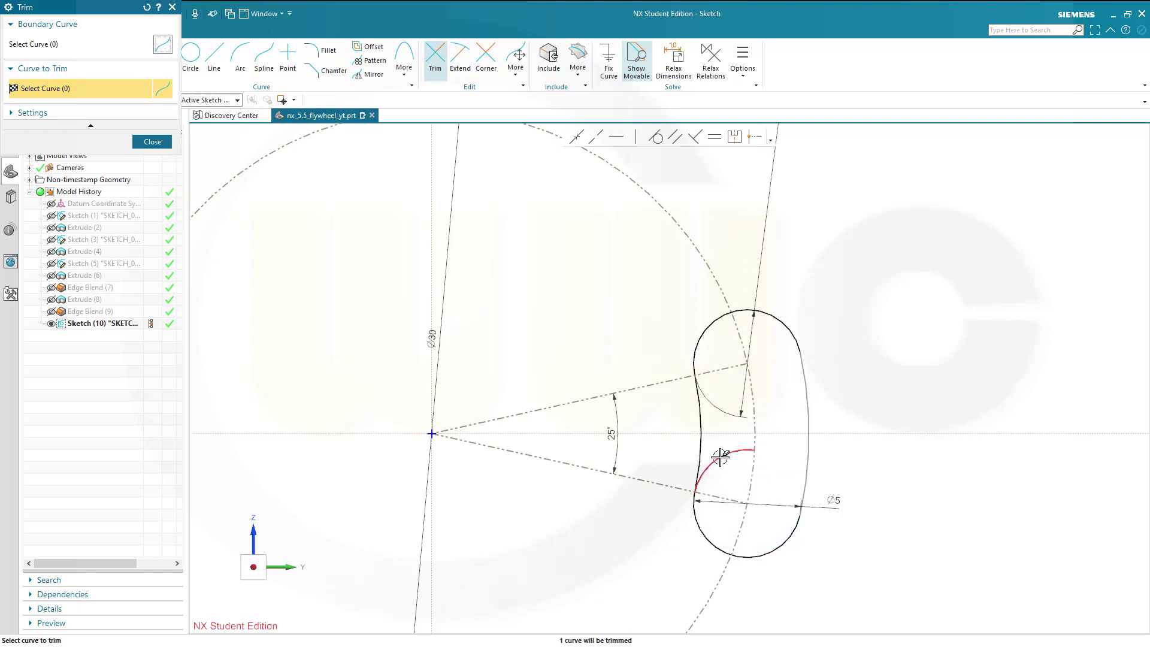
left_click(722, 456)
middle_click(922, 425)
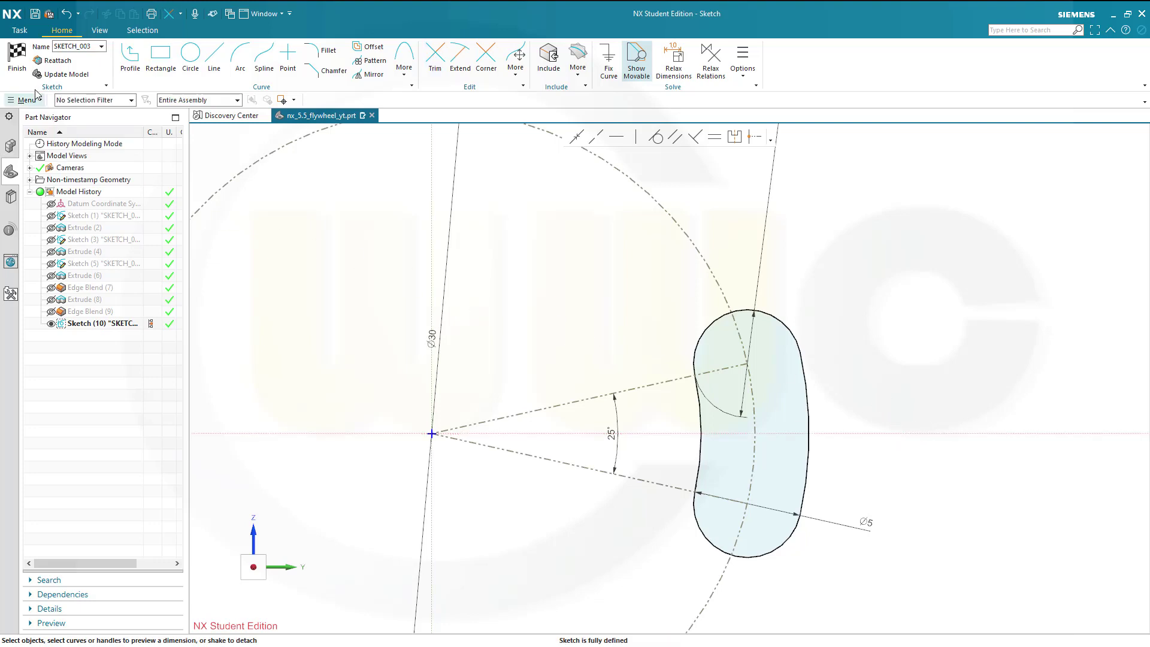
left_click(17, 57)
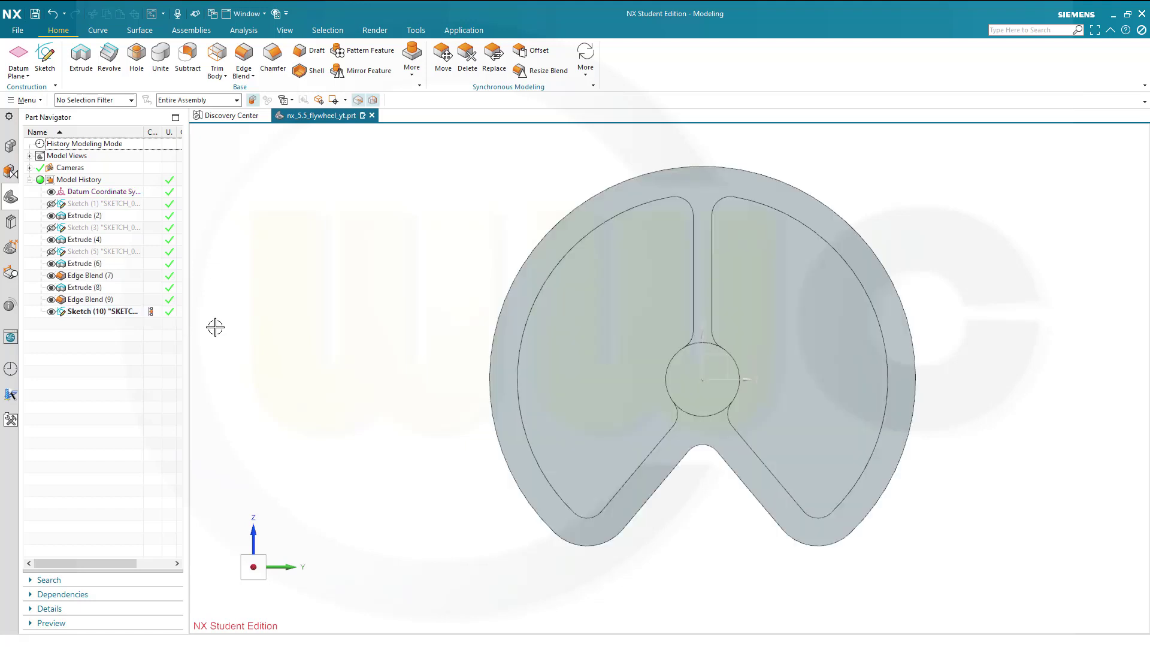
Step: Cut Sketch (10) through the hub with a symmetric subtract extrude, edited to 60 mm width
middle_click_drag(342, 339, 333, 282)
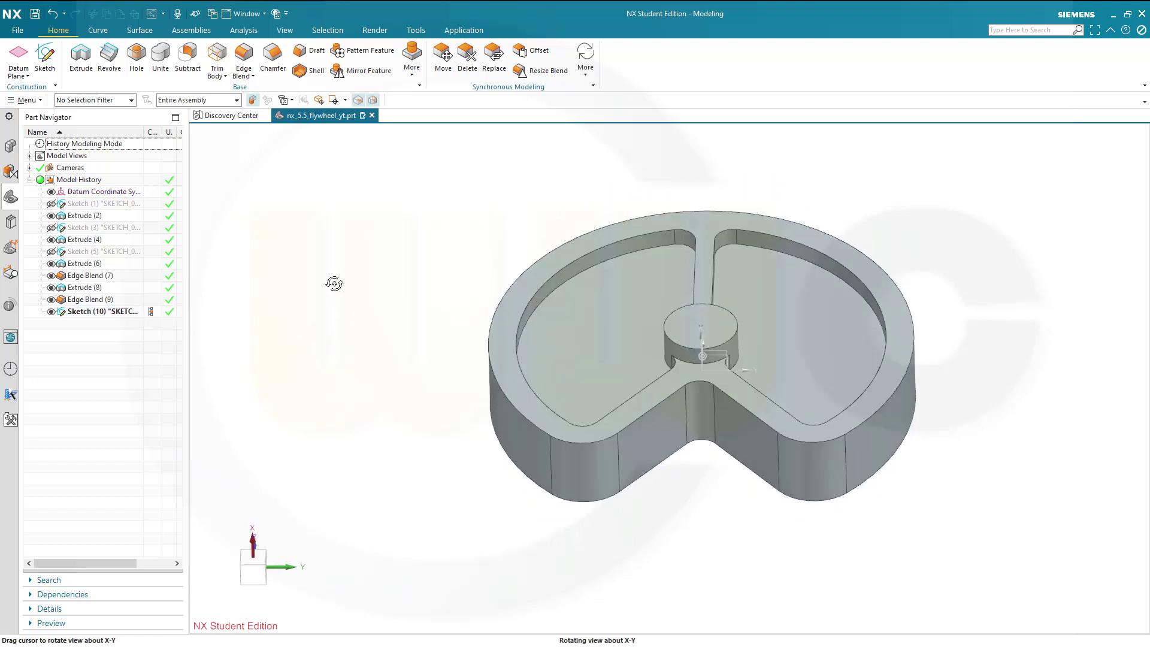
left_click(102, 312)
left_click(81, 55)
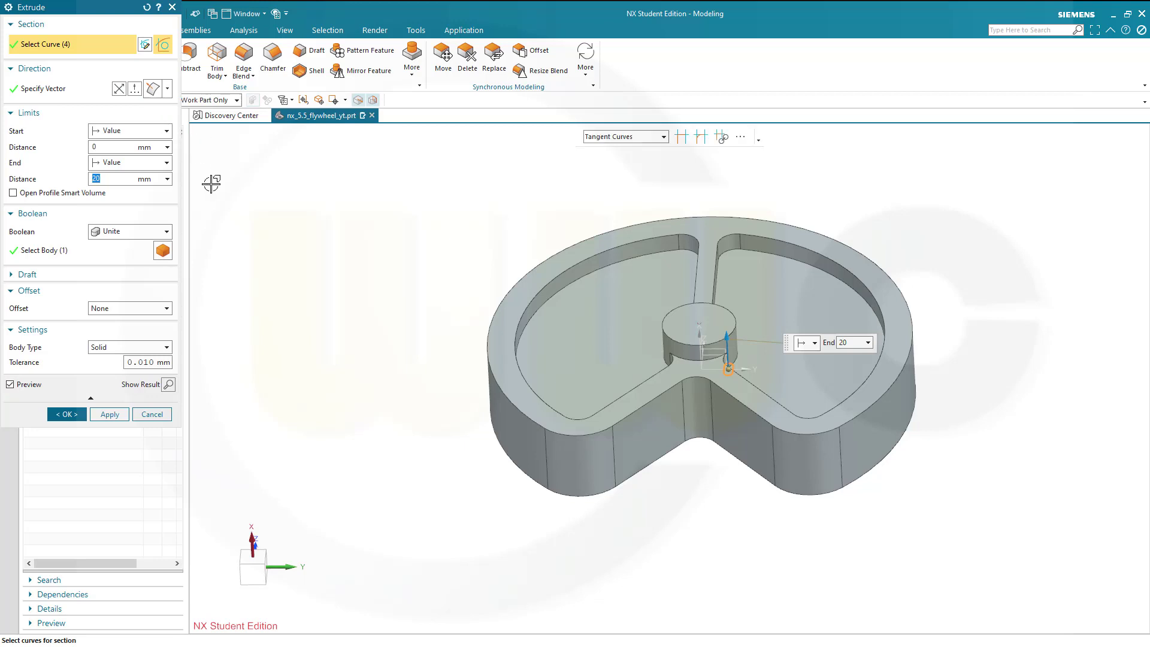
left_click(160, 136)
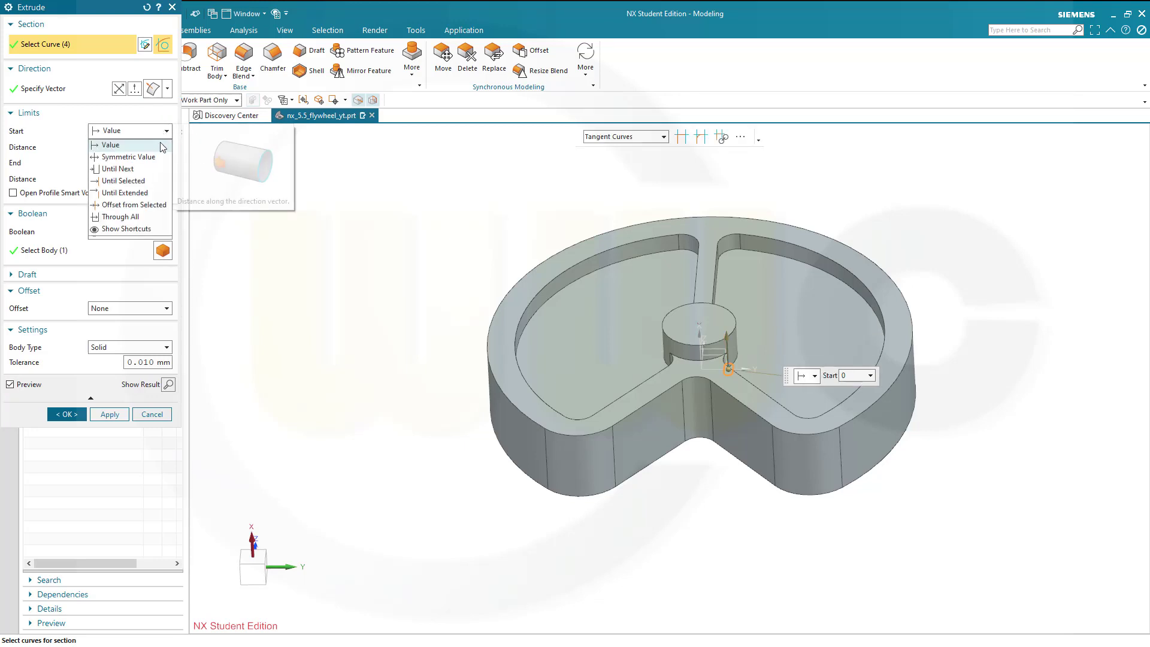
left_click(120, 154)
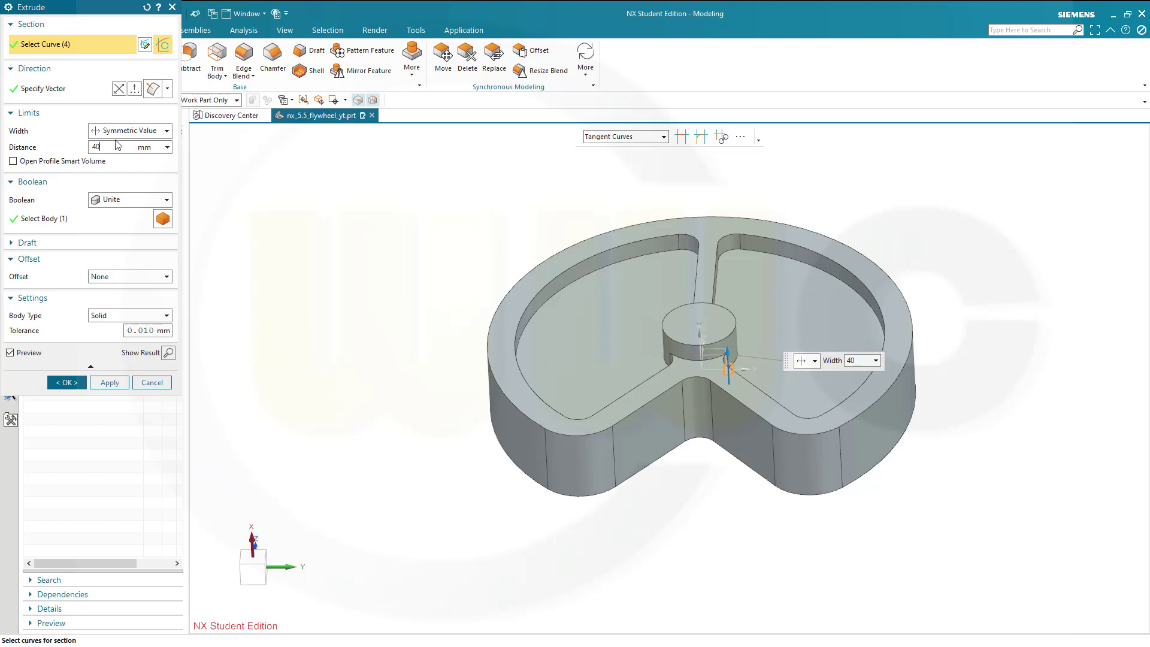
left_click(165, 201)
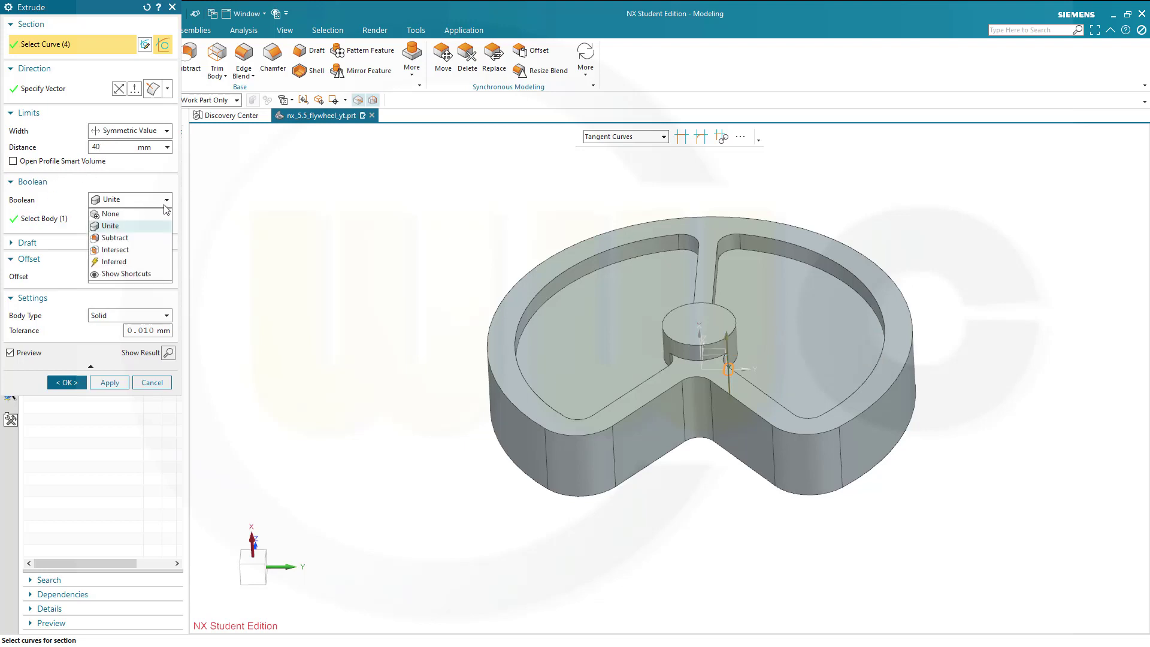
left_click(137, 239)
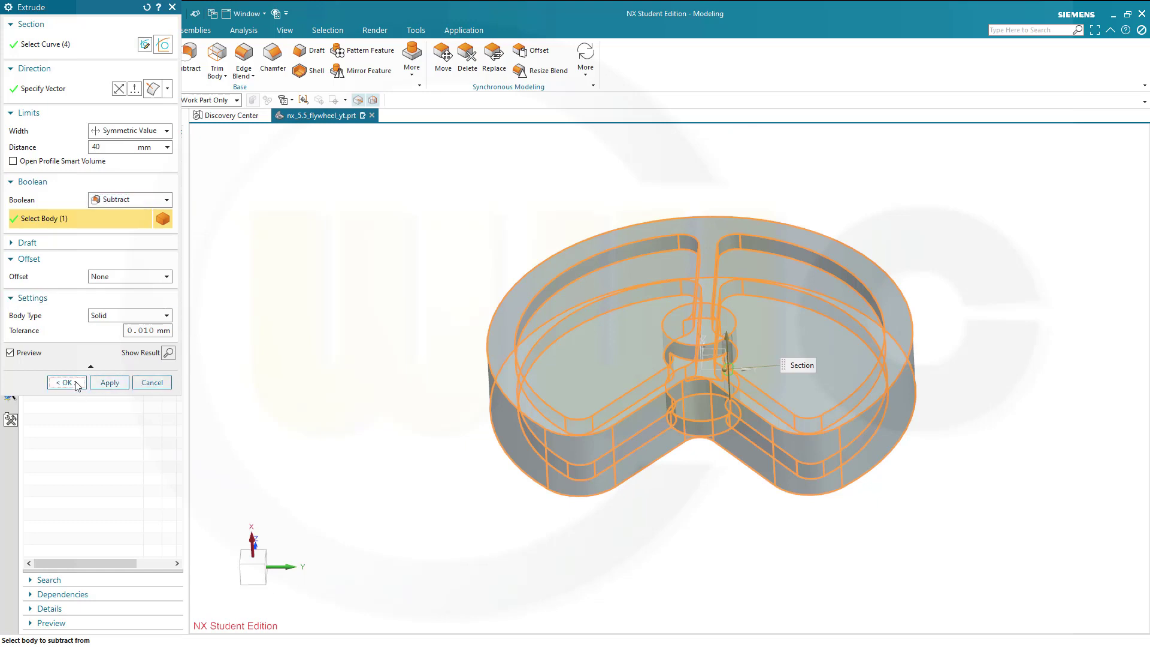
left_click(65, 383)
middle_click_drag(327, 373, 279, 390)
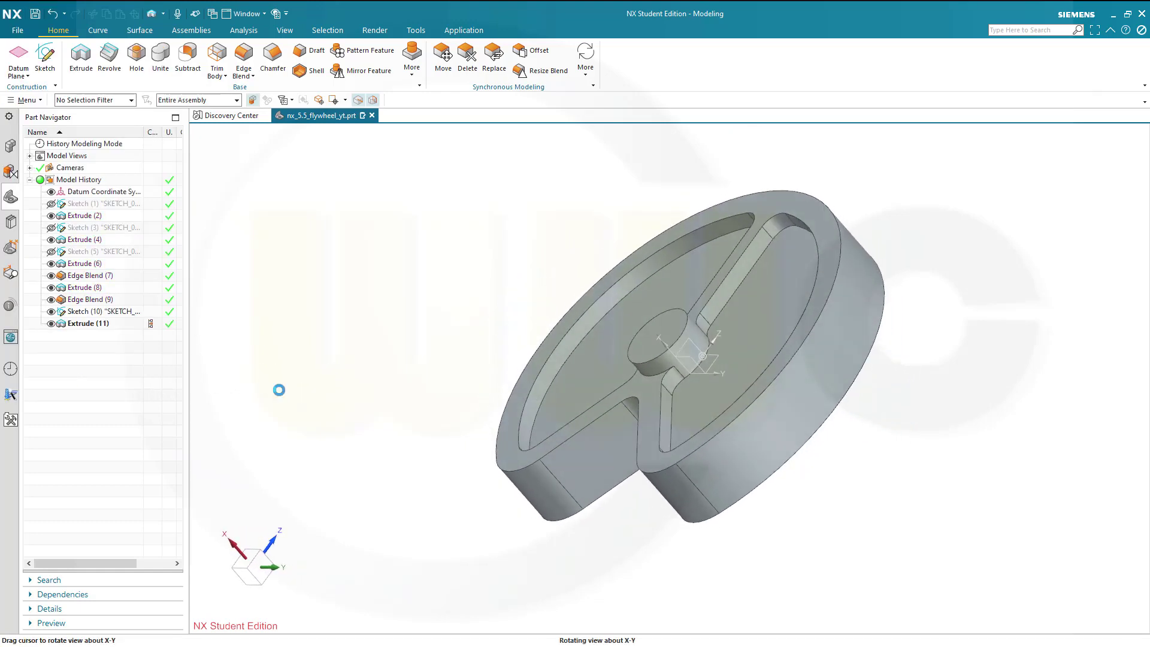
double_click(81, 326)
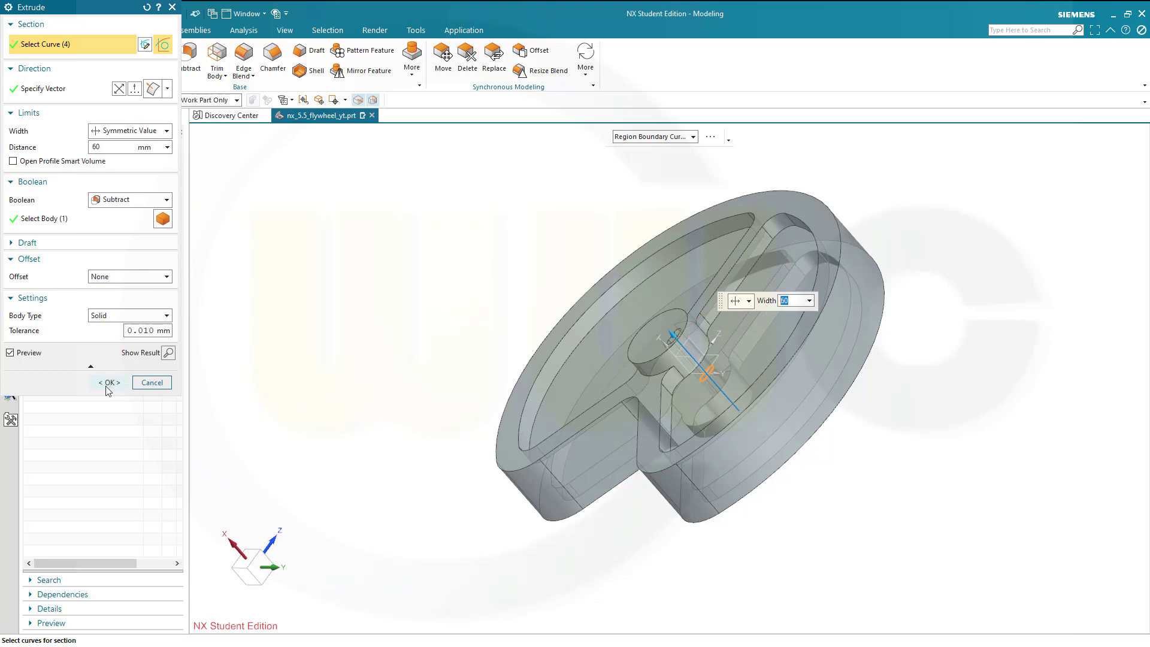
left_click(109, 383)
mouse_move(490, 332)
middle_mouse_down()
mouse_move(529, 354)
mouse_move(488, 311)
middle_mouse_up()
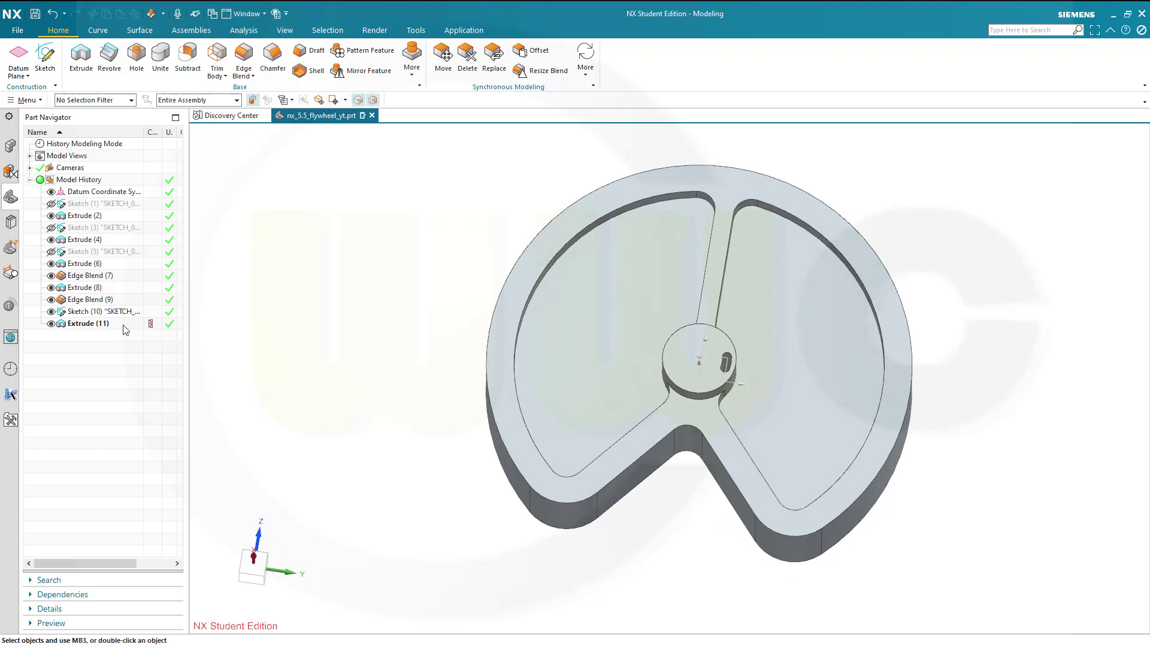
Step: Pattern the Extrude (11) slot circularly about the hub axis into six evenly spaced slots
left_click(96, 324)
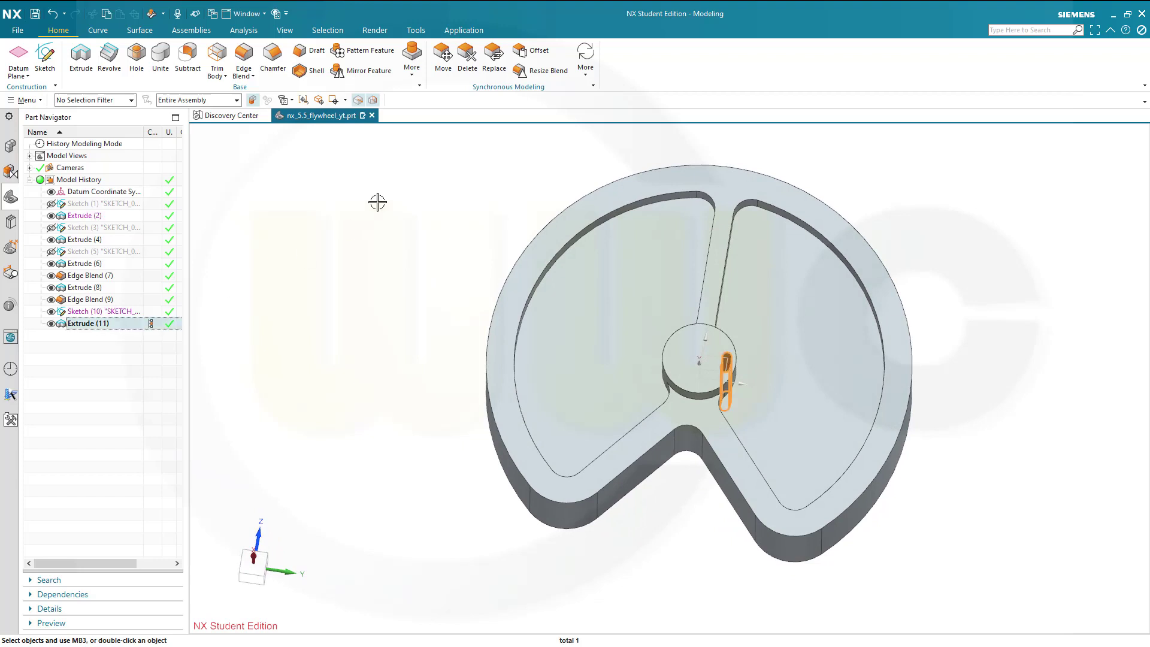
left_click(367, 51)
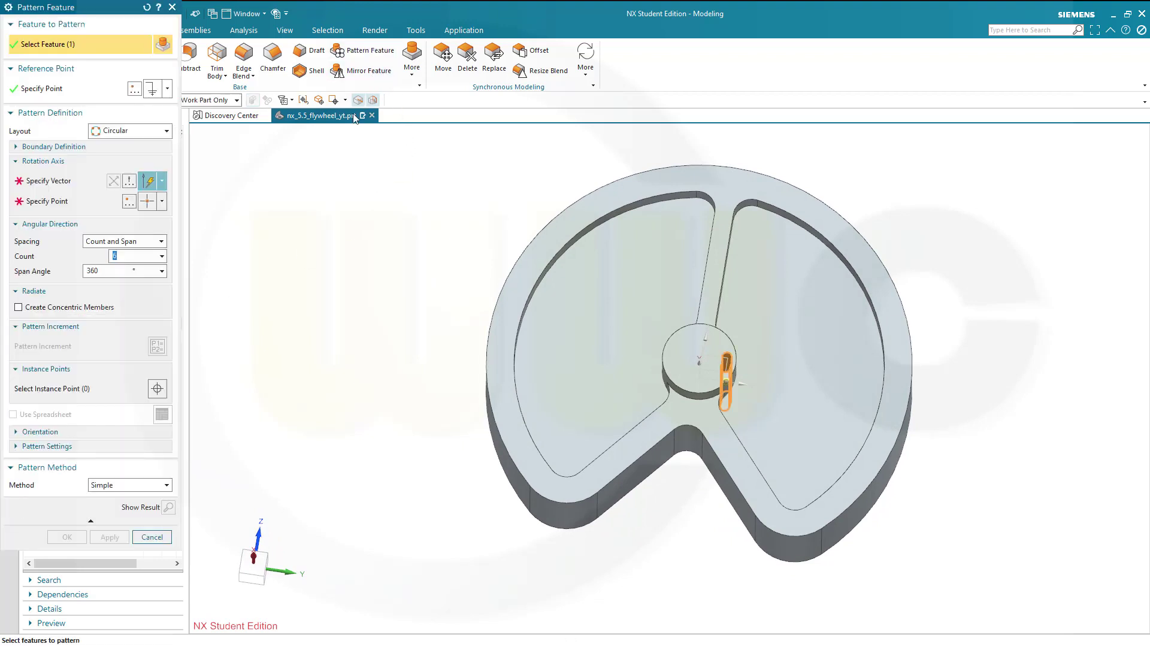
left_click(66, 186)
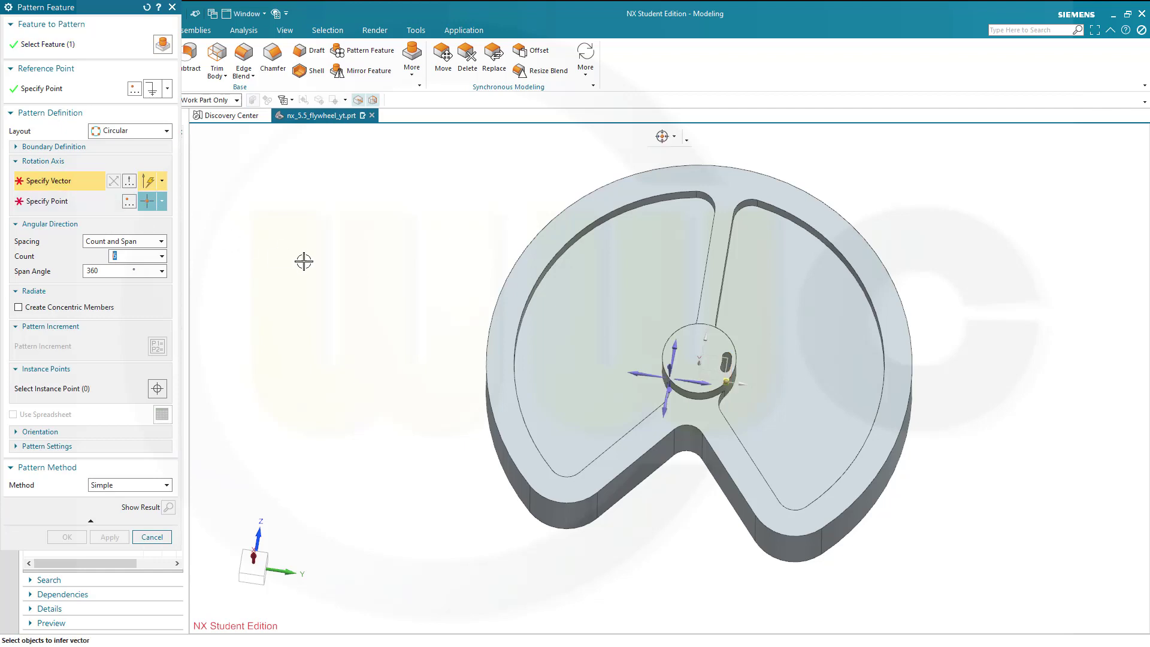
middle_click_drag(304, 259, 285, 216)
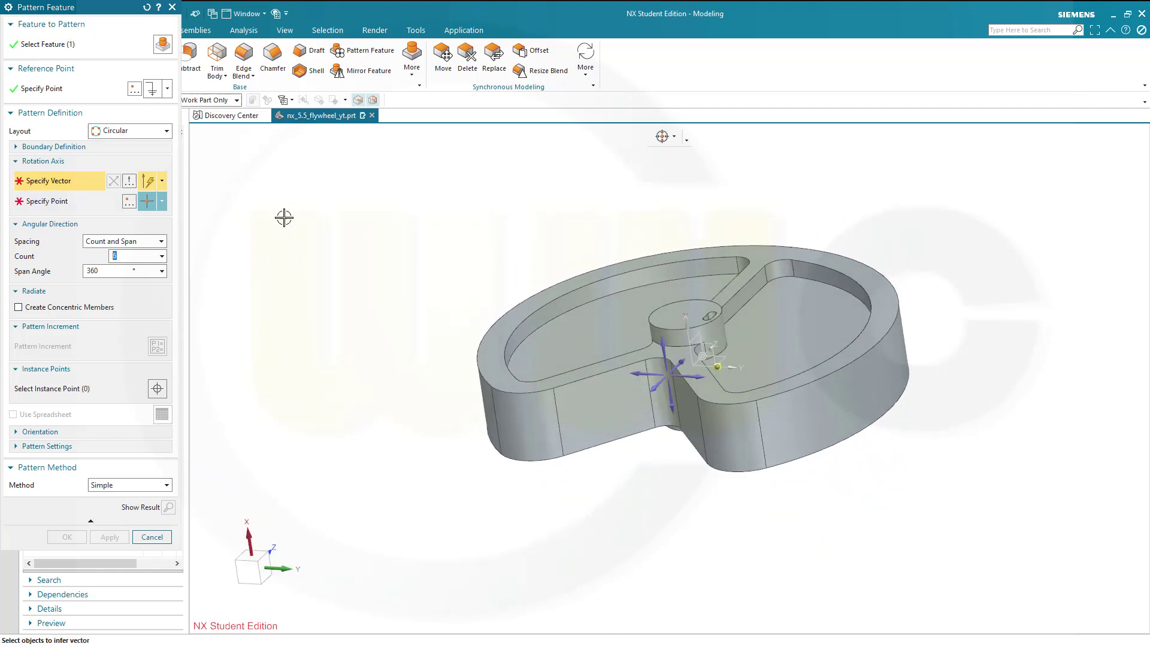
left_click(690, 341)
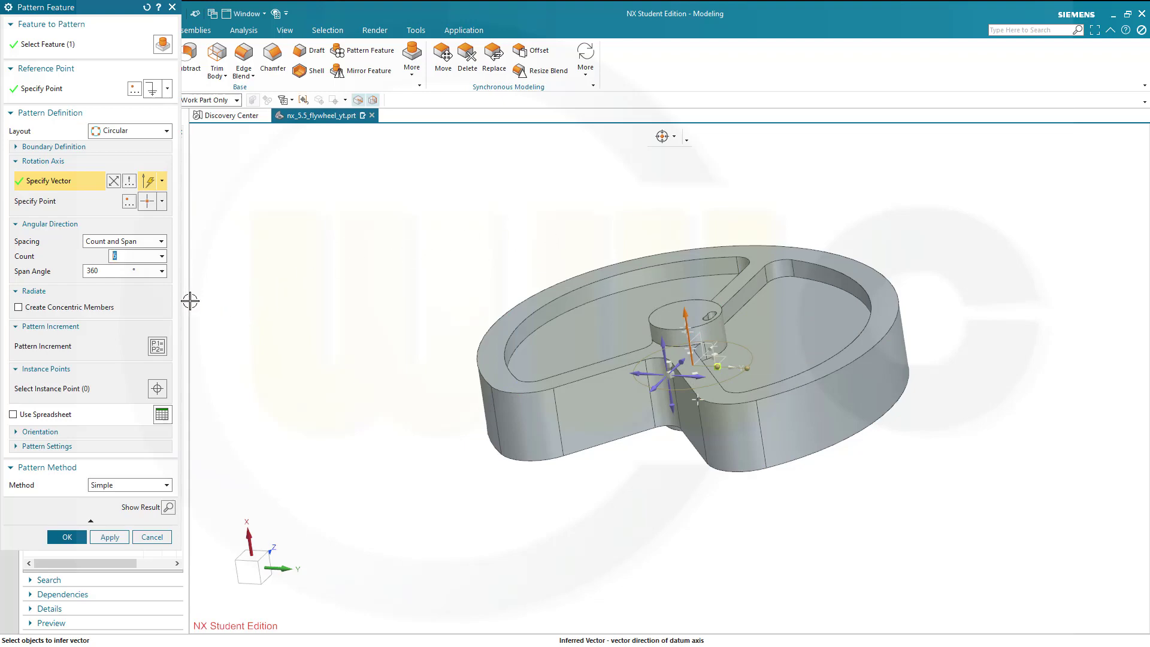
middle_click_drag(324, 293, 353, 366)
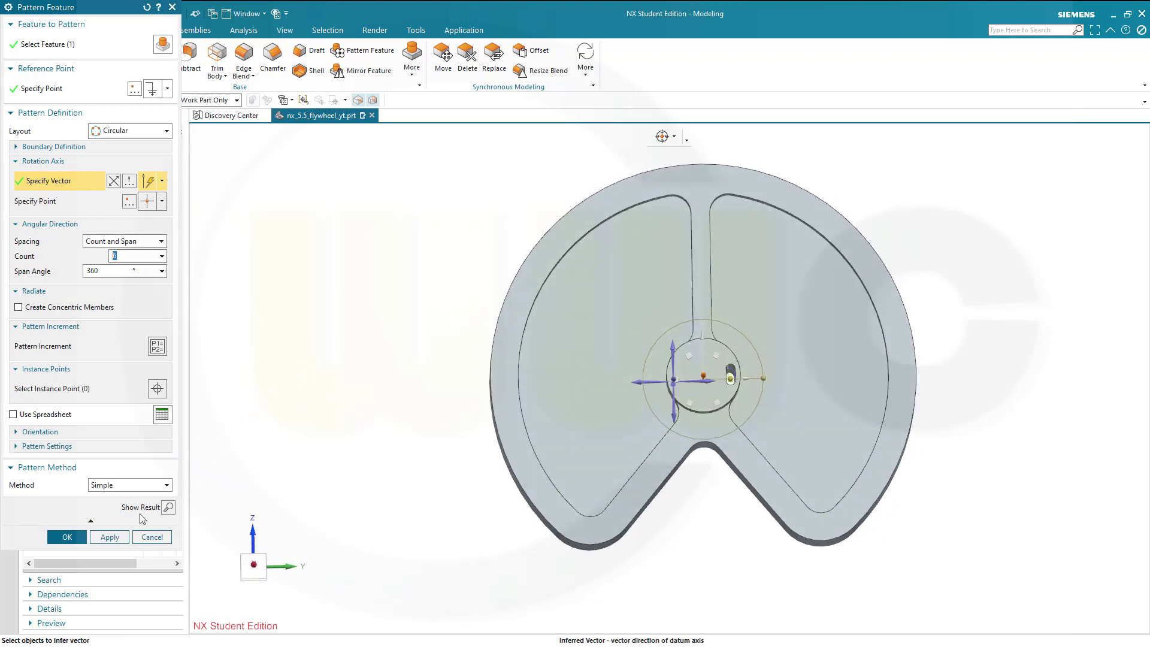
left_click(68, 537)
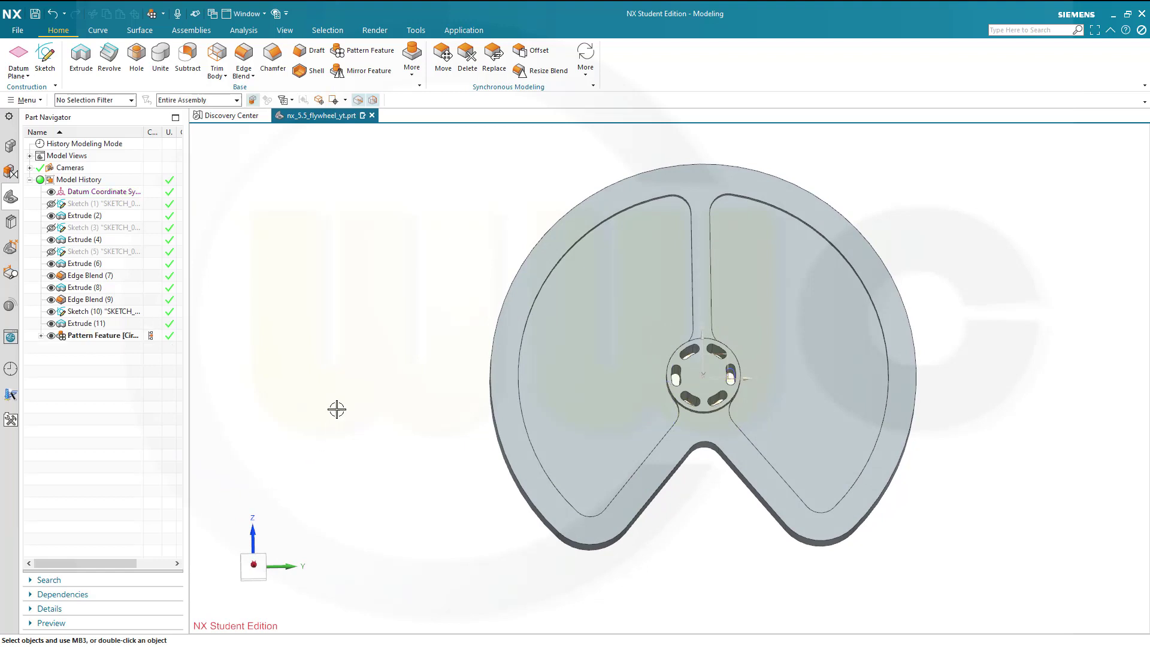
mouse_move(387, 373)
middle_mouse_down()
mouse_move(404, 354)
mouse_move(406, 318)
mouse_move(395, 360)
middle_mouse_up()
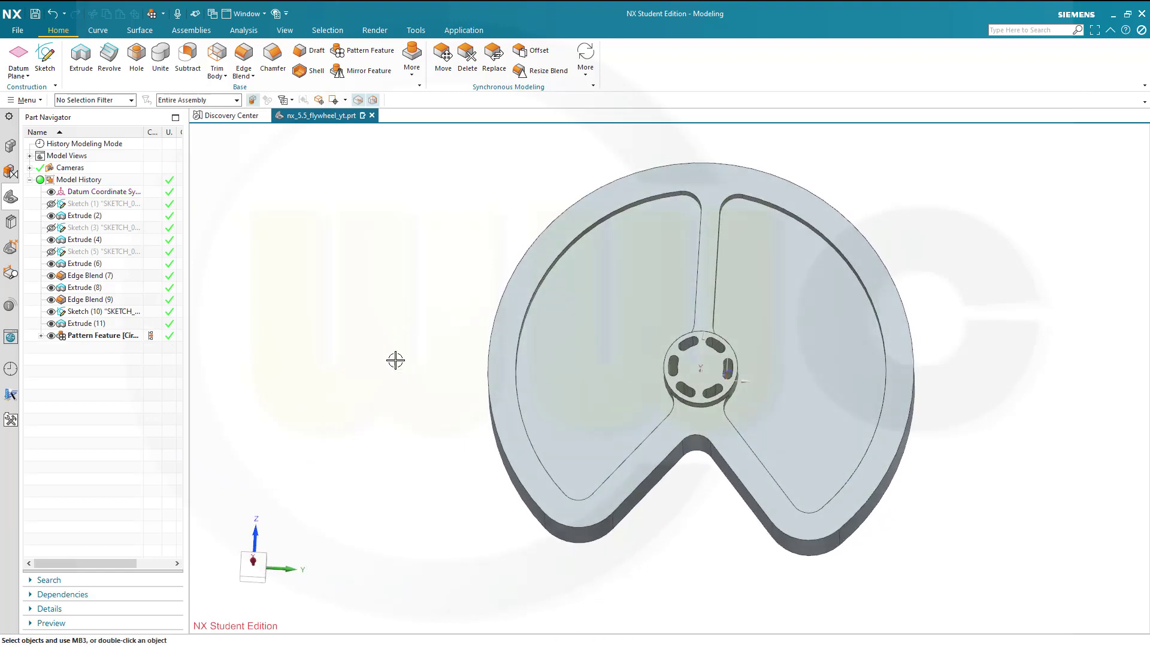
key("F8")
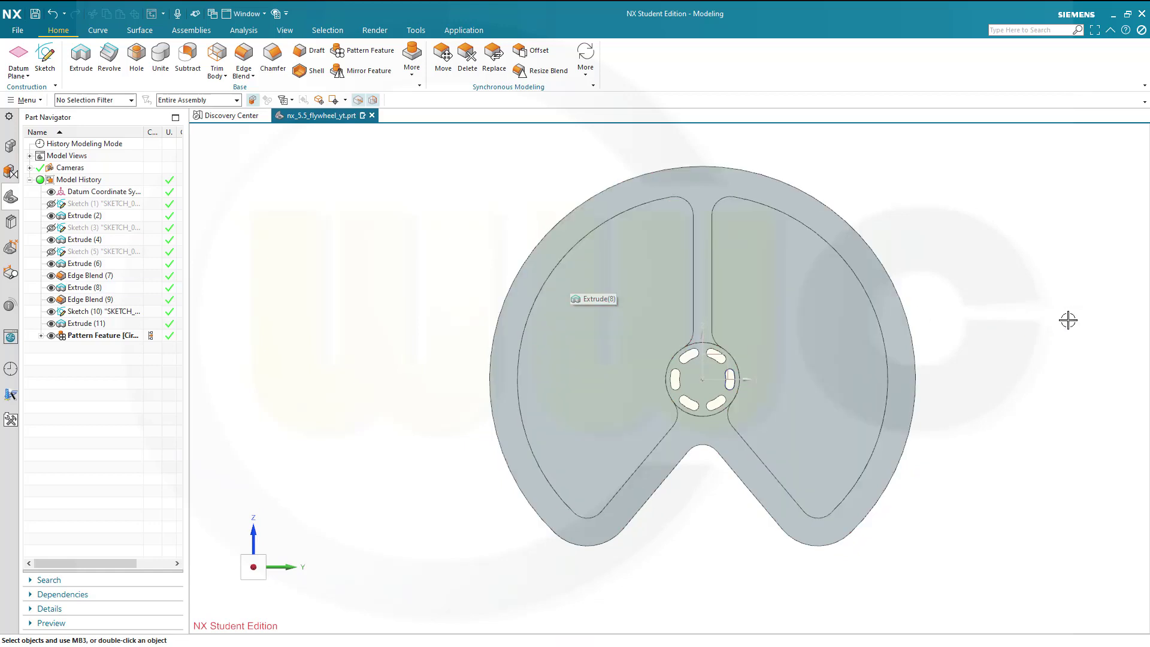
Step: In Sketch (10), change the Ø30 slot circle diameter to 25, finish the sketch, and fit the view
scroll(245, 327, "up", 1)
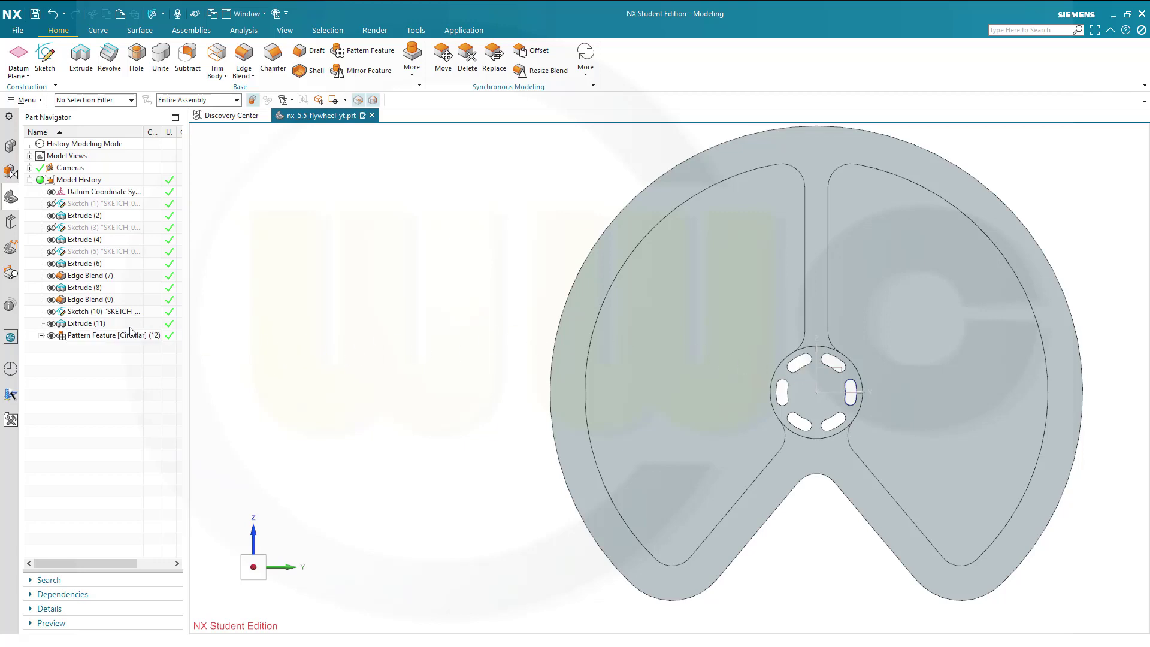
double_click(93, 312)
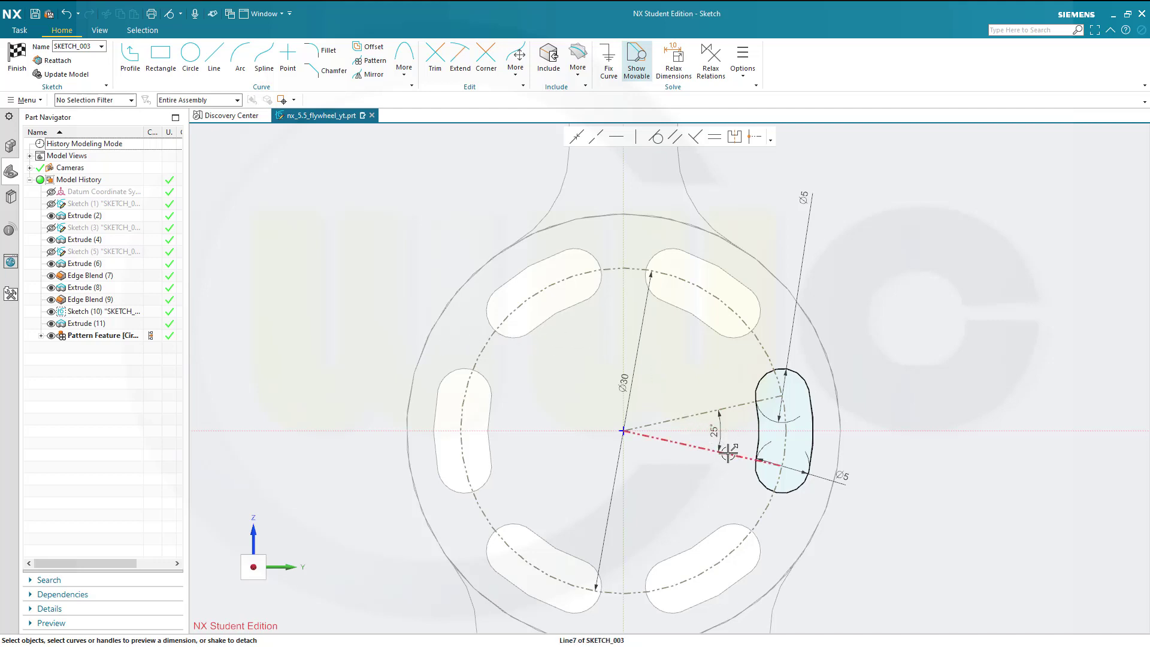
double_click(623, 379)
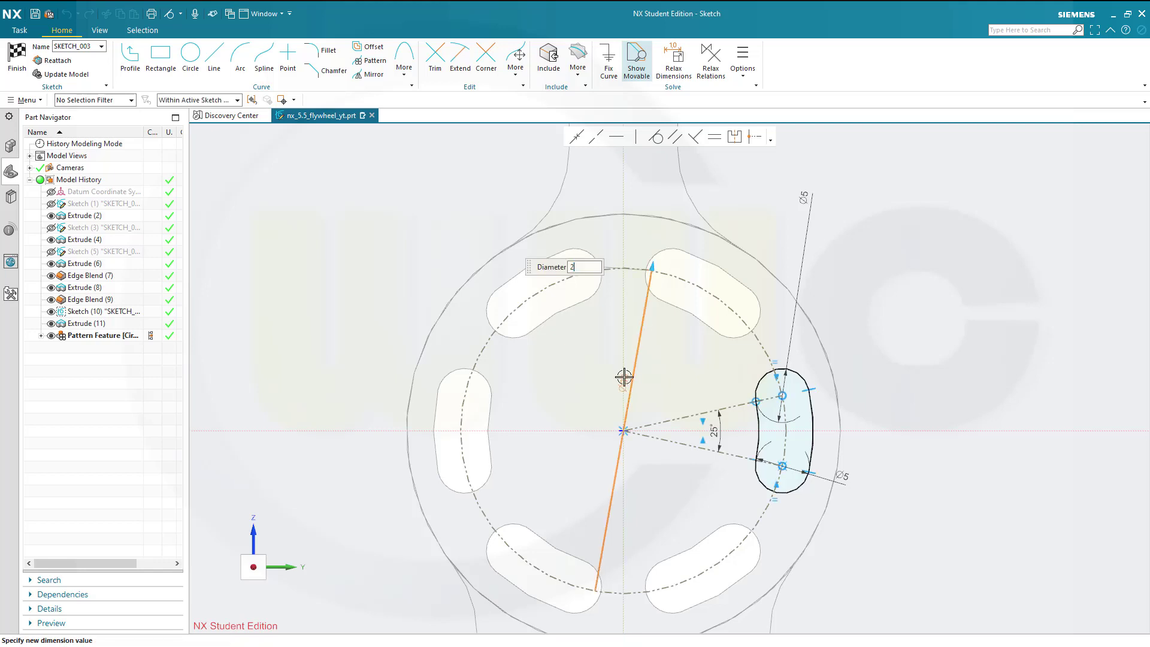
key("Return")
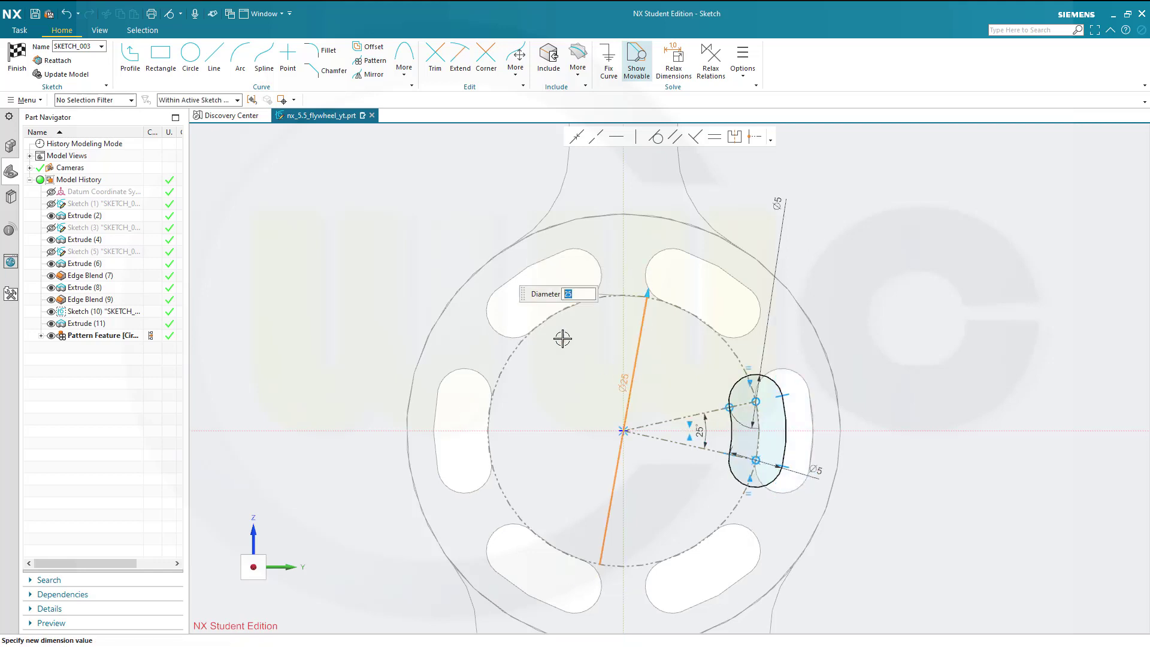
left_click(17, 60)
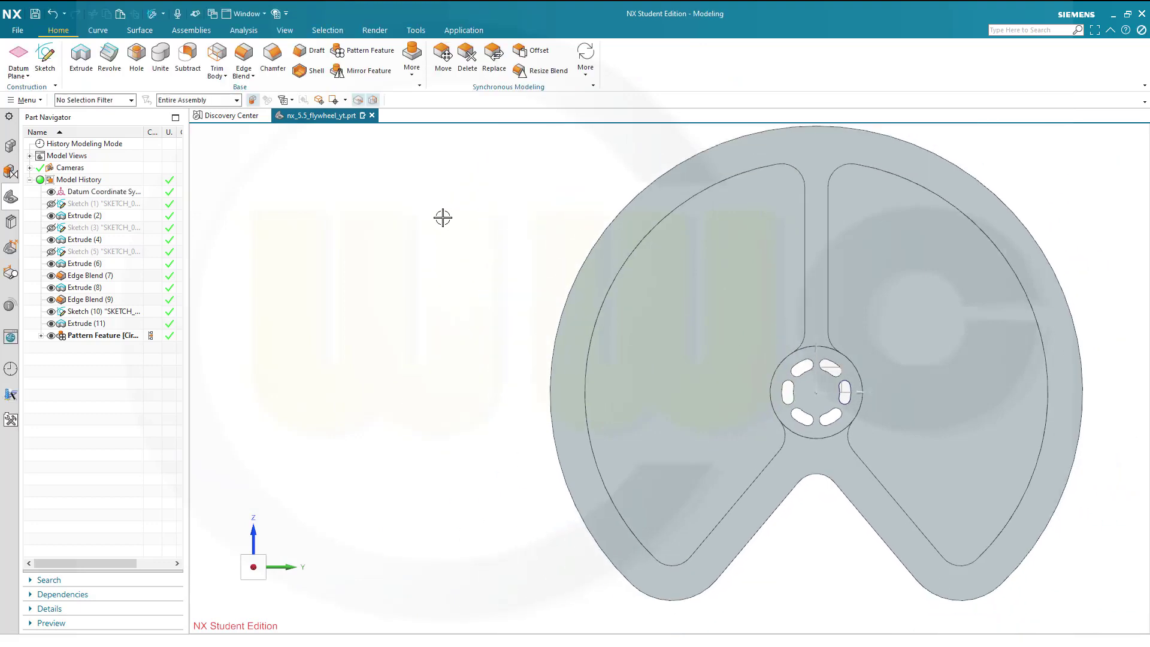
key("ctrl+f")
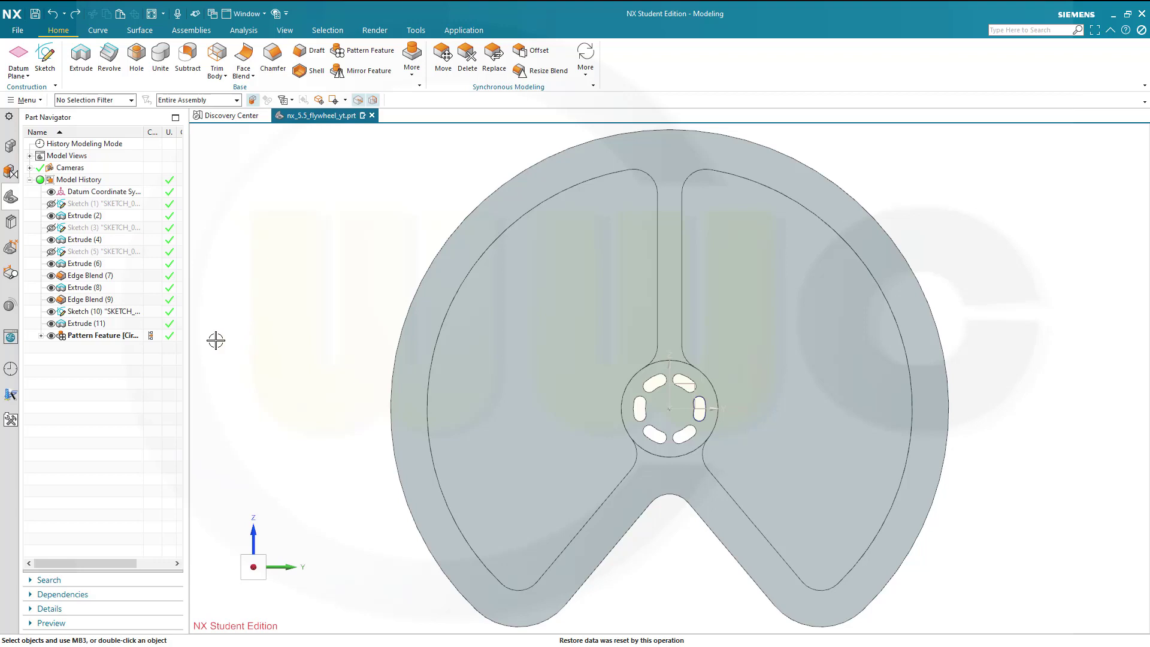
Step: Copy and paste Extrude (11) as a new feature, then hide the flywheel body features
right_click(97, 324)
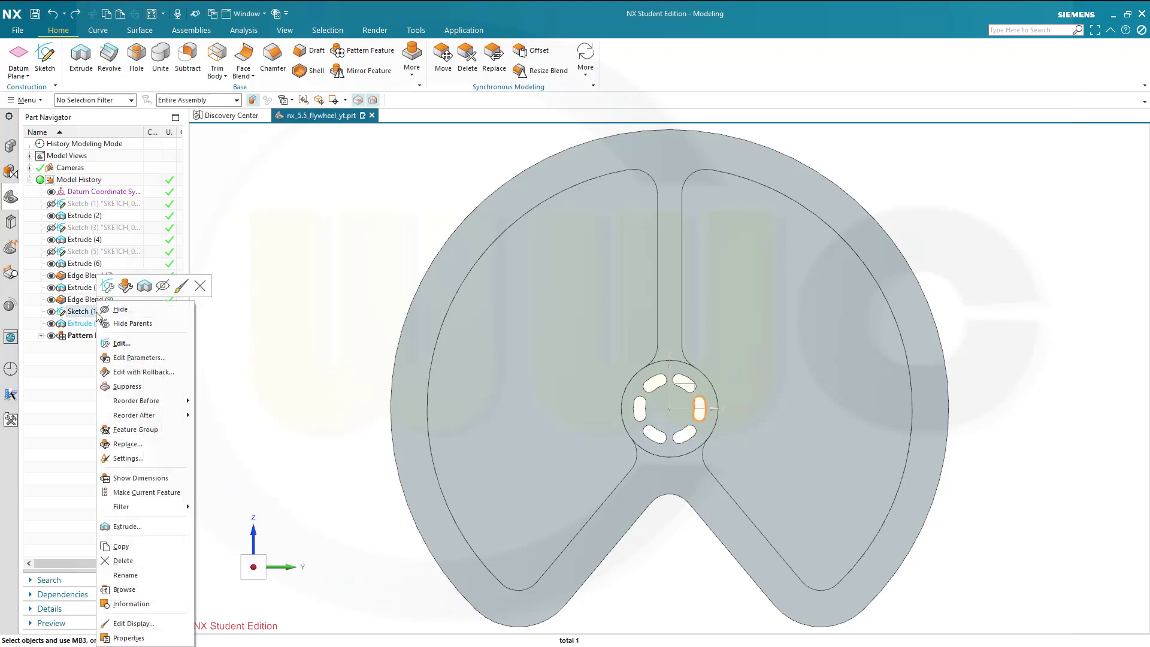
left_click(130, 547)
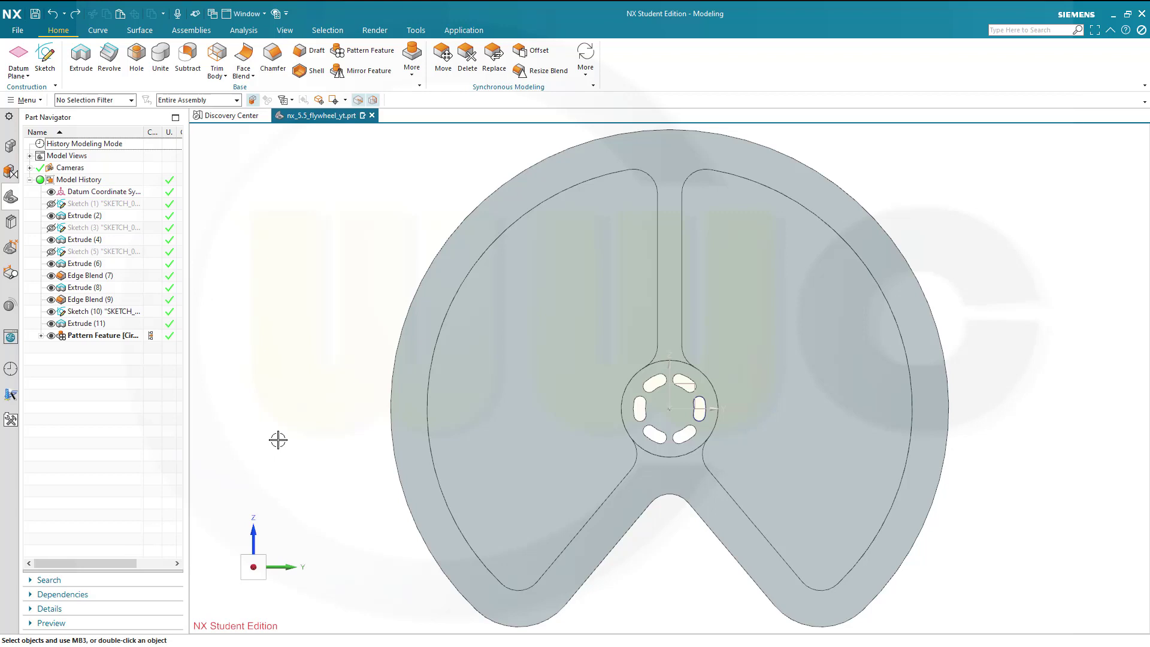
key("ctrl+v")
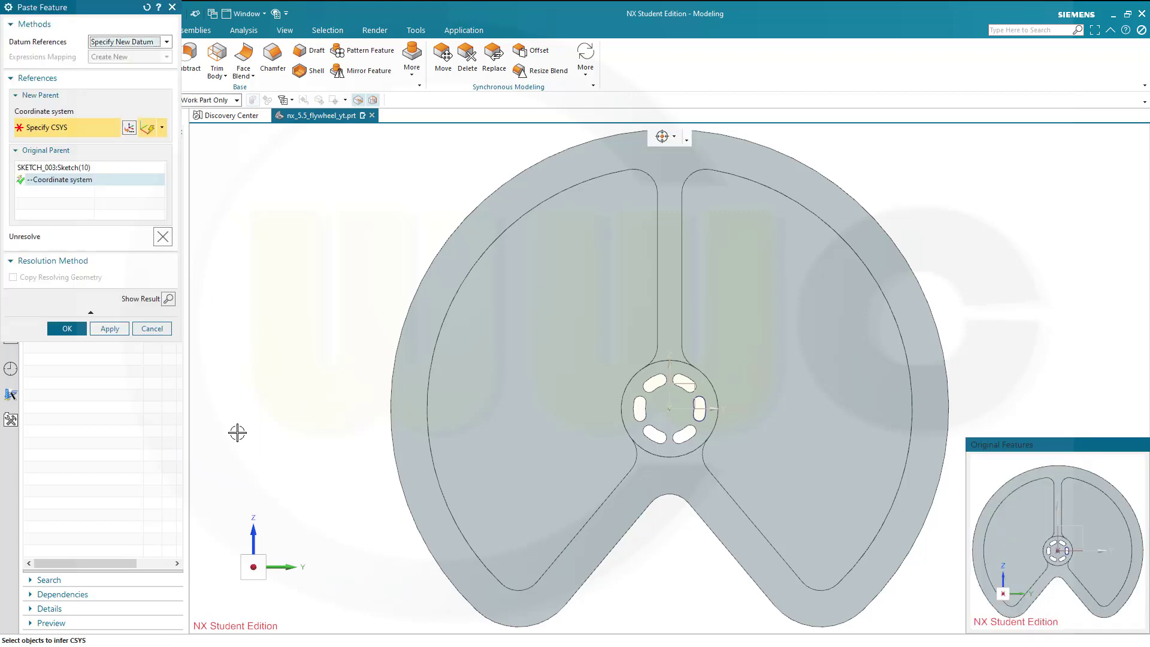
left_click(67, 329)
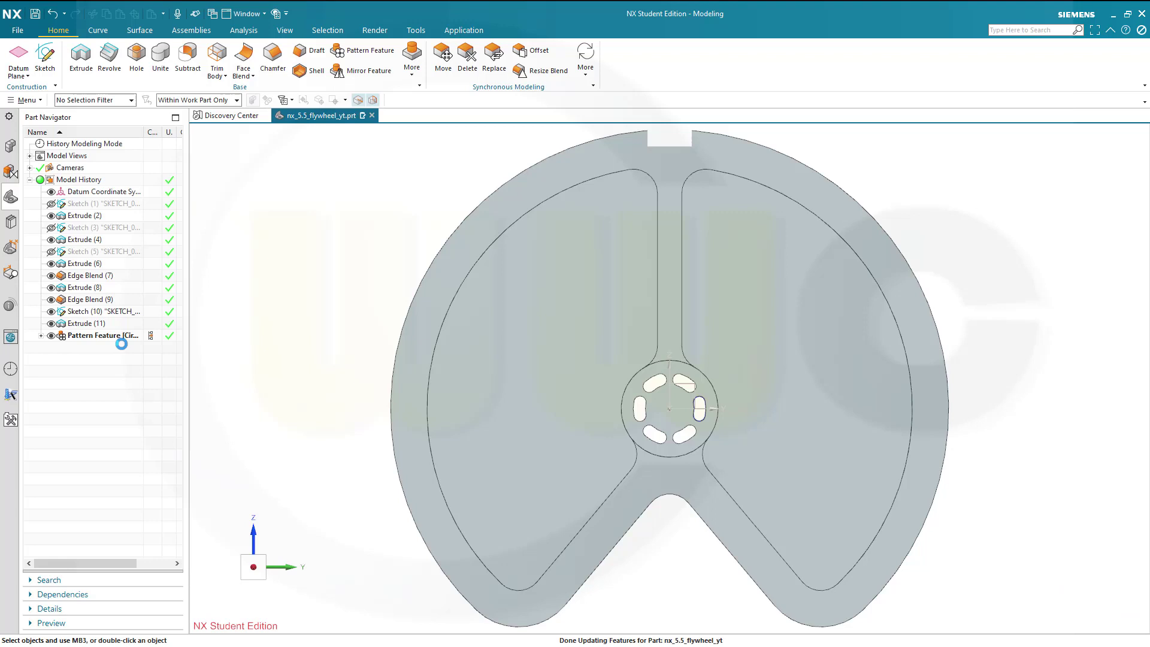
left_click(51, 337)
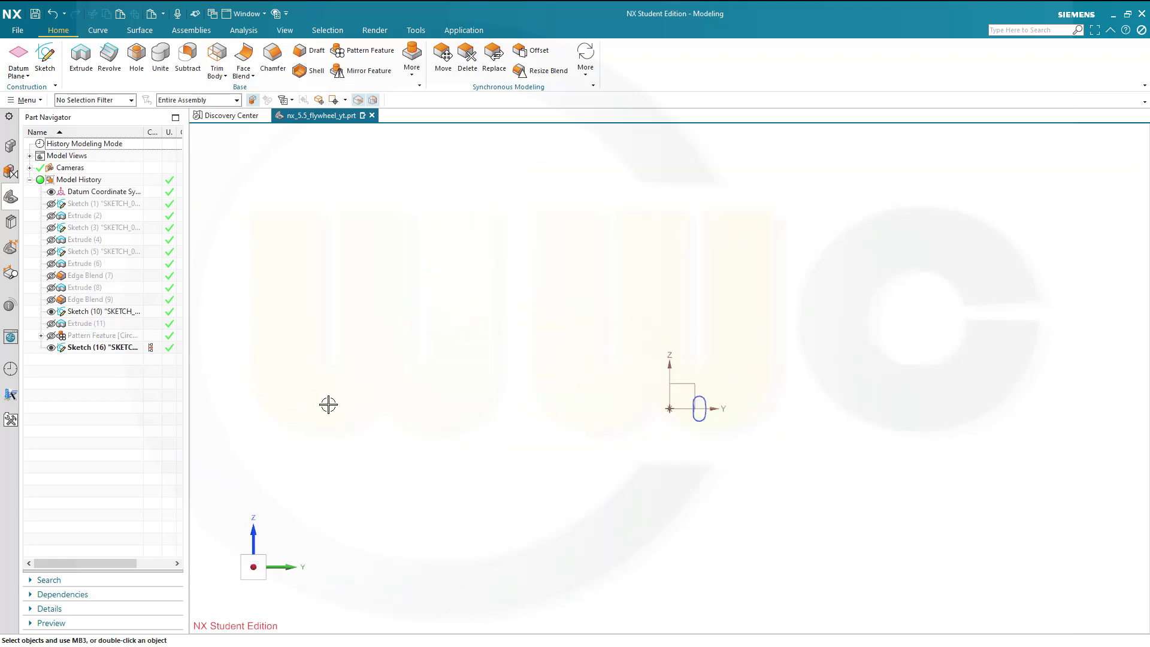
Step: Hide Sketch (10), then in Sketch (16) set the circle diameter to 140 and slot angle to 30°
left_click(52, 312)
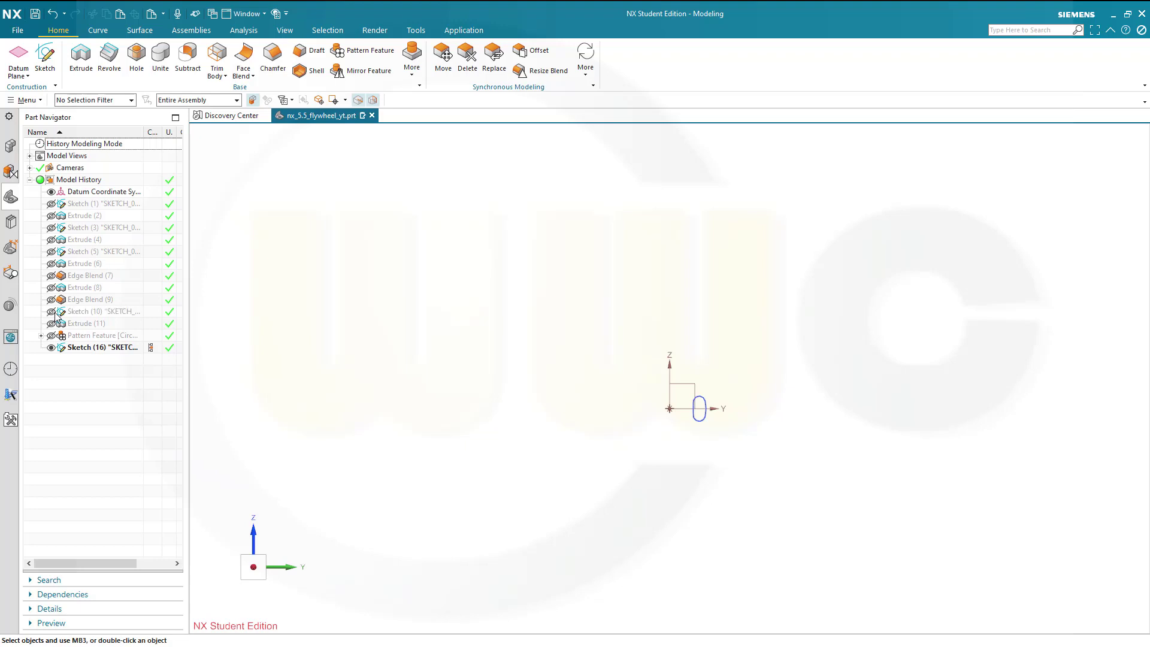
double_click(105, 348)
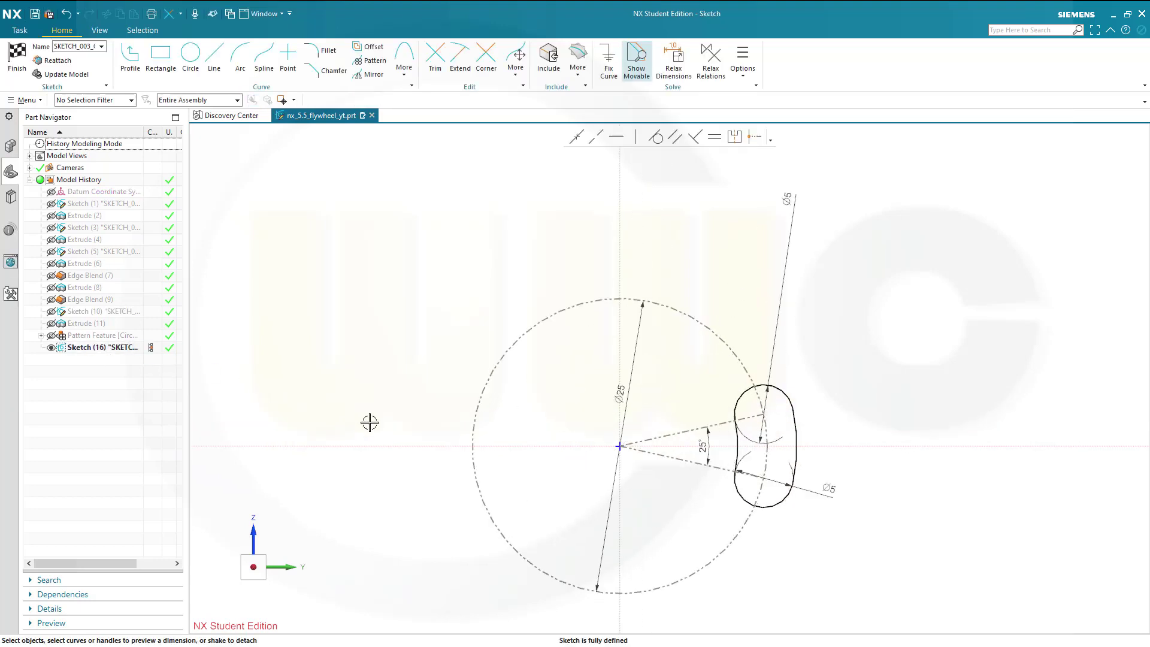
double_click(619, 396)
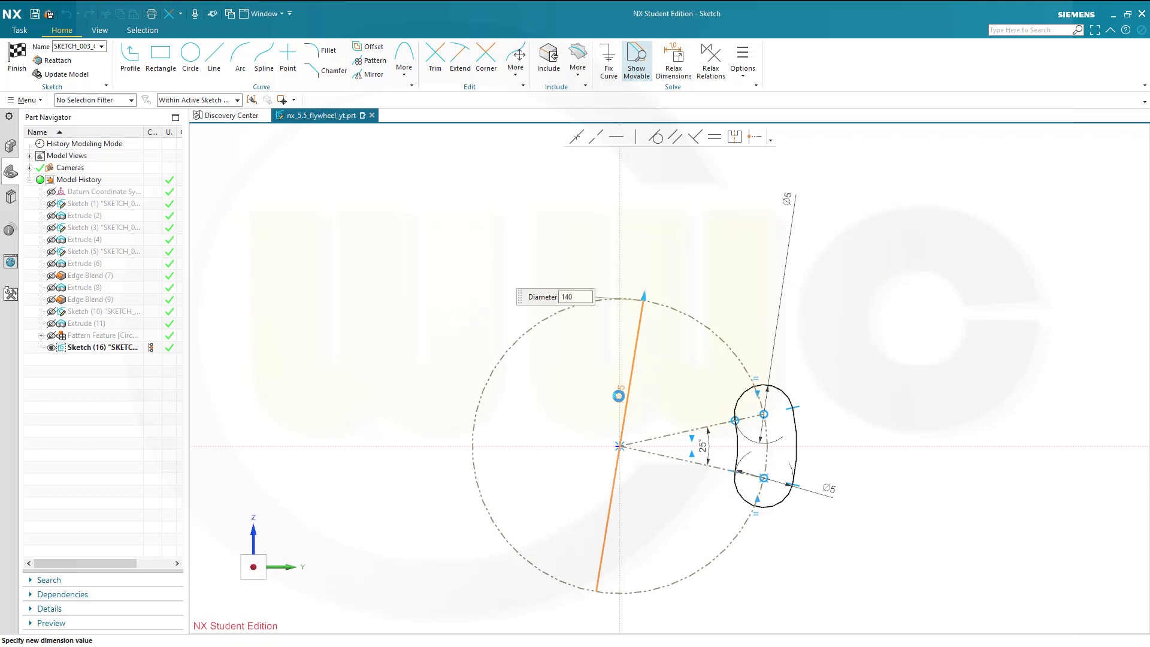
type("140")
key("Return")
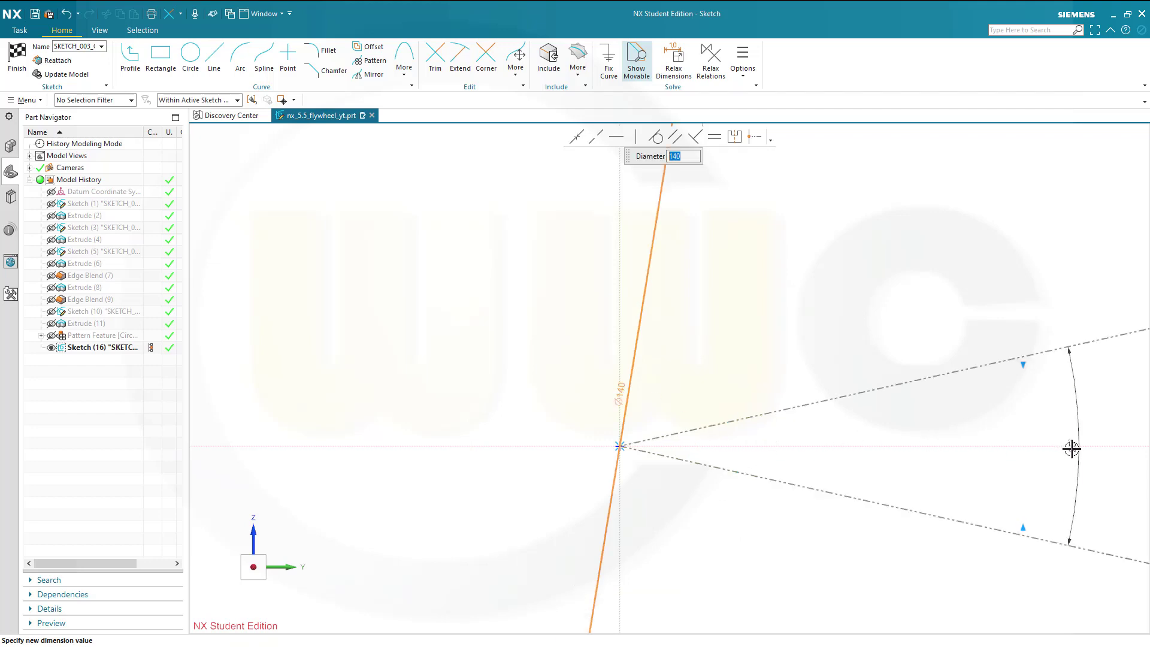
double_click(1072, 448)
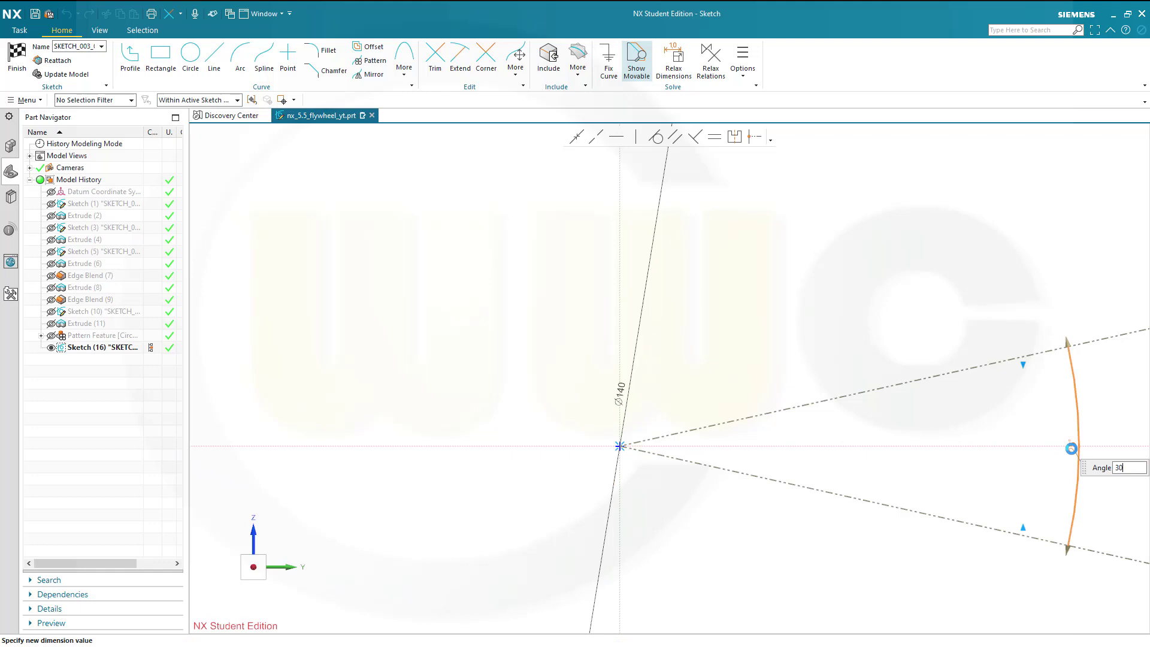
key("Return")
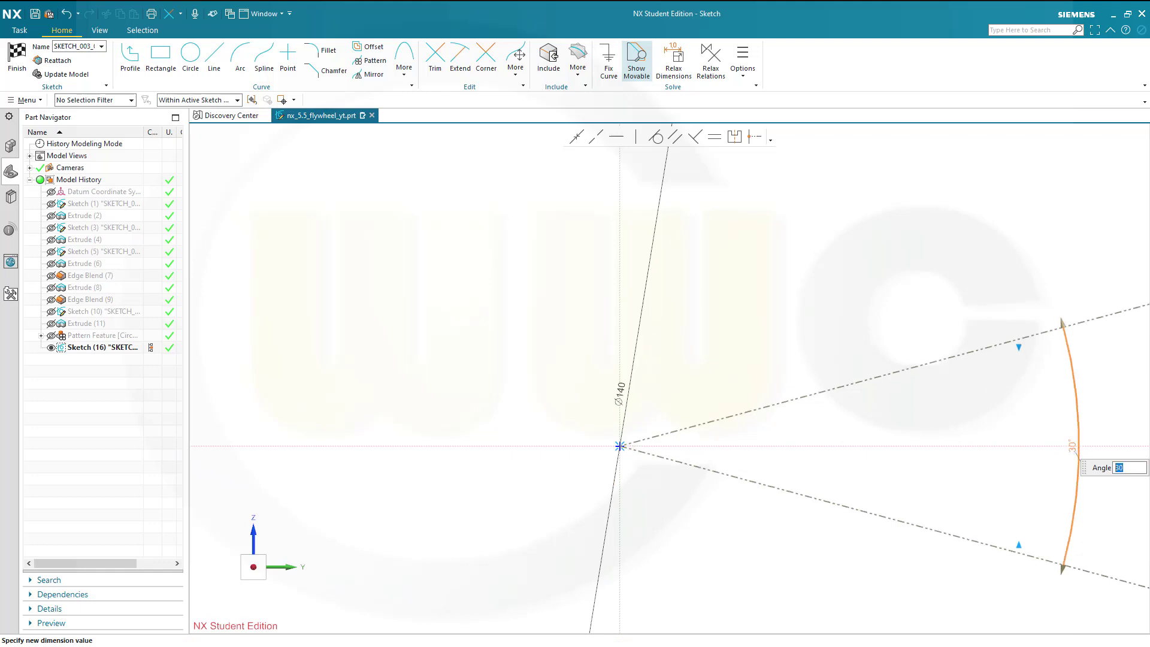
scroll(1054, 396, "up", 5)
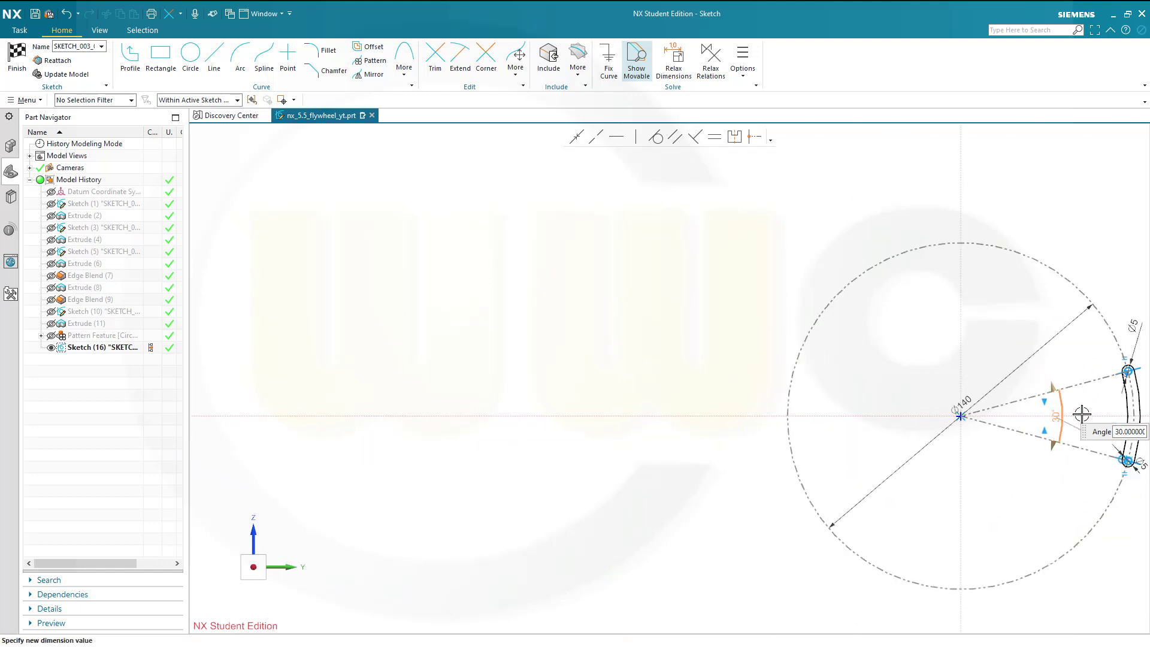
middle_click_drag(1082, 413, 833, 442, "shift")
scroll(821, 419, "down", 3)
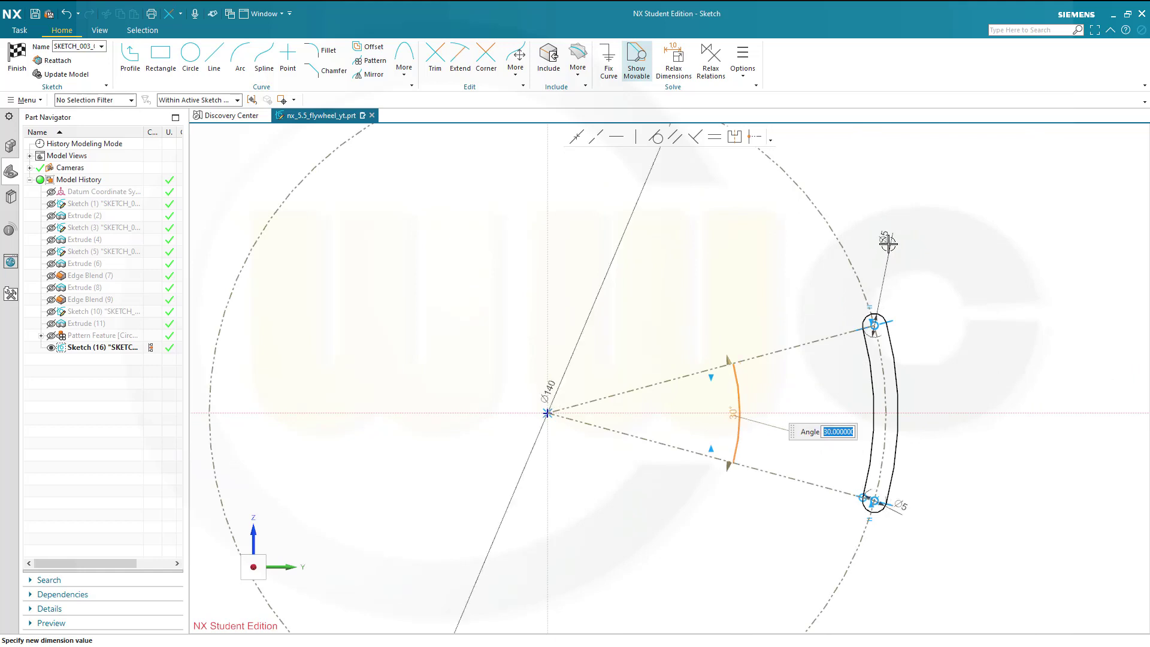
key("Escape")
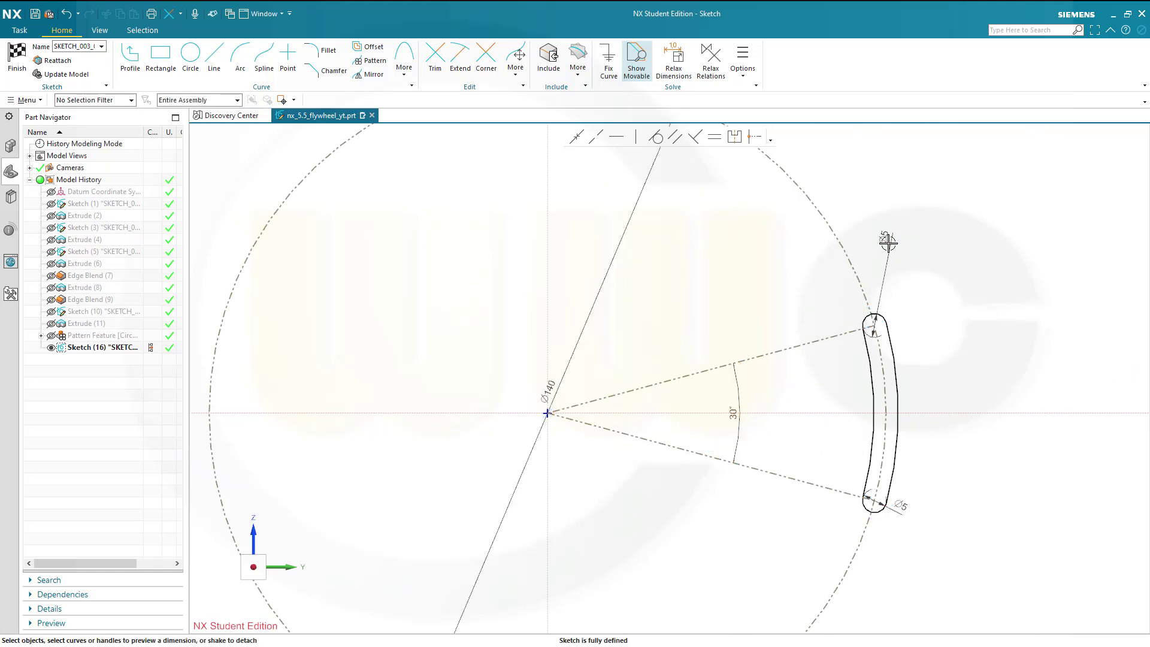
Step: Constrain the two slot end arcs to an equal radius
left_click(887, 243)
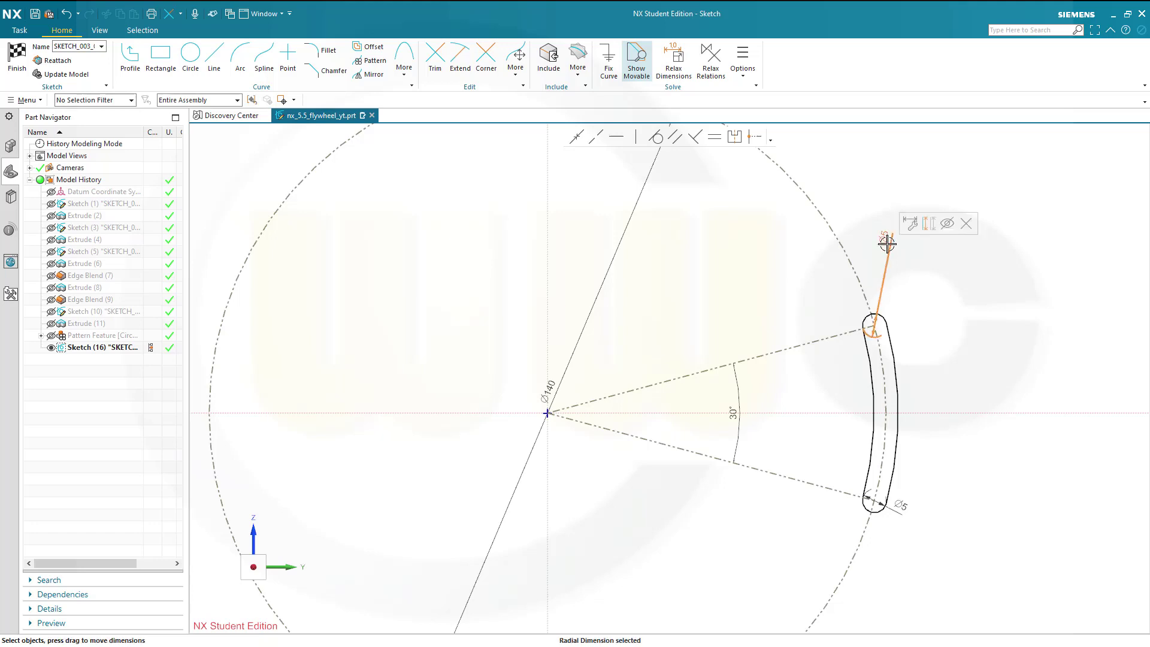
key("Escape")
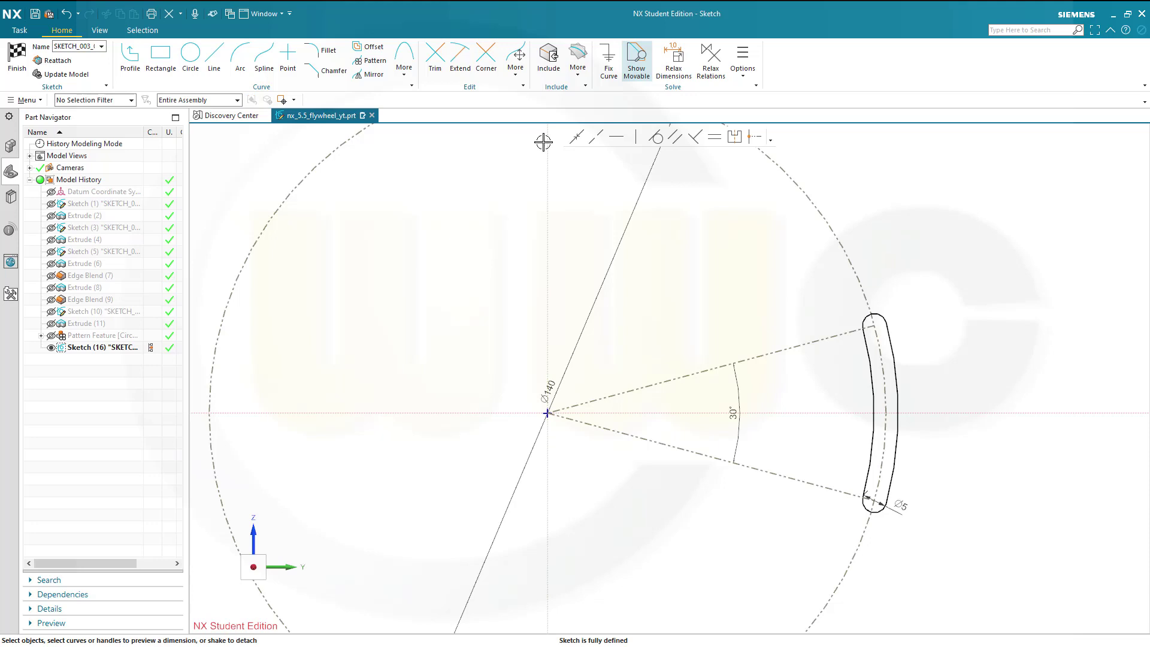
scroll(879, 518, "up", 1)
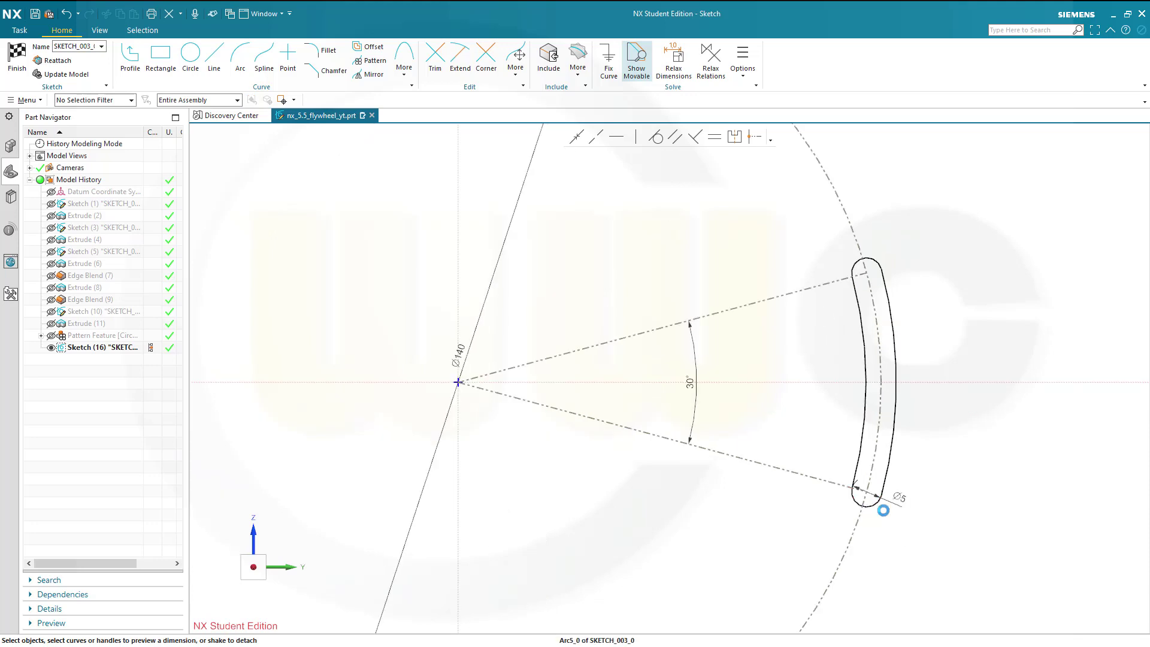
left_click(883, 511)
left_click(867, 254)
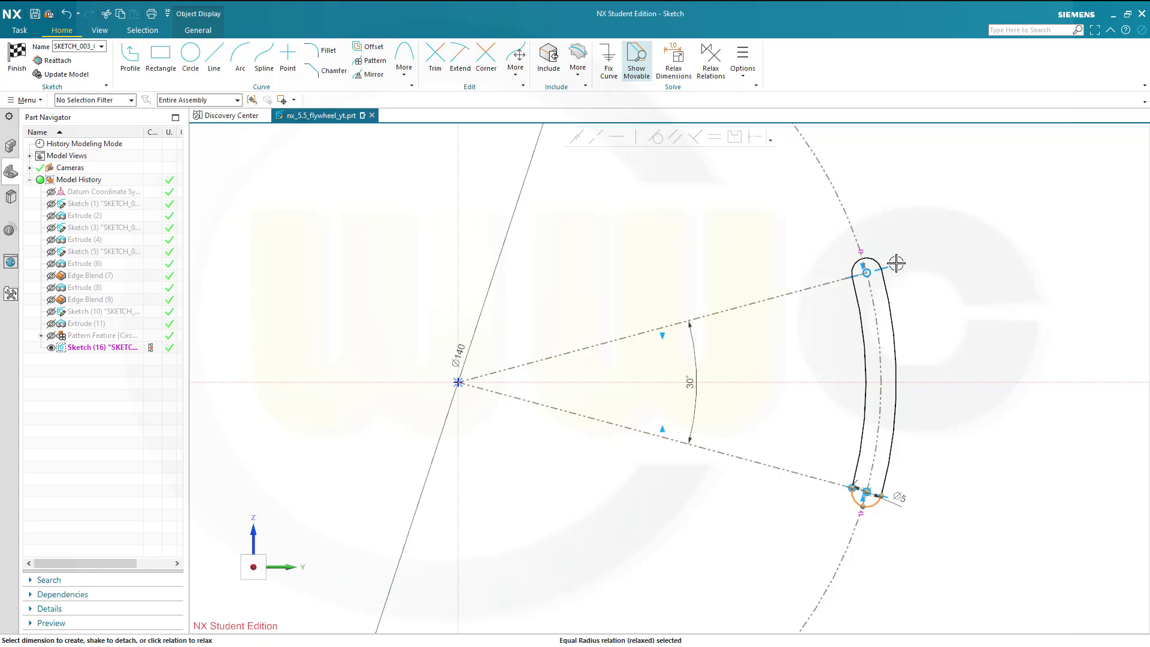
left_click(869, 259)
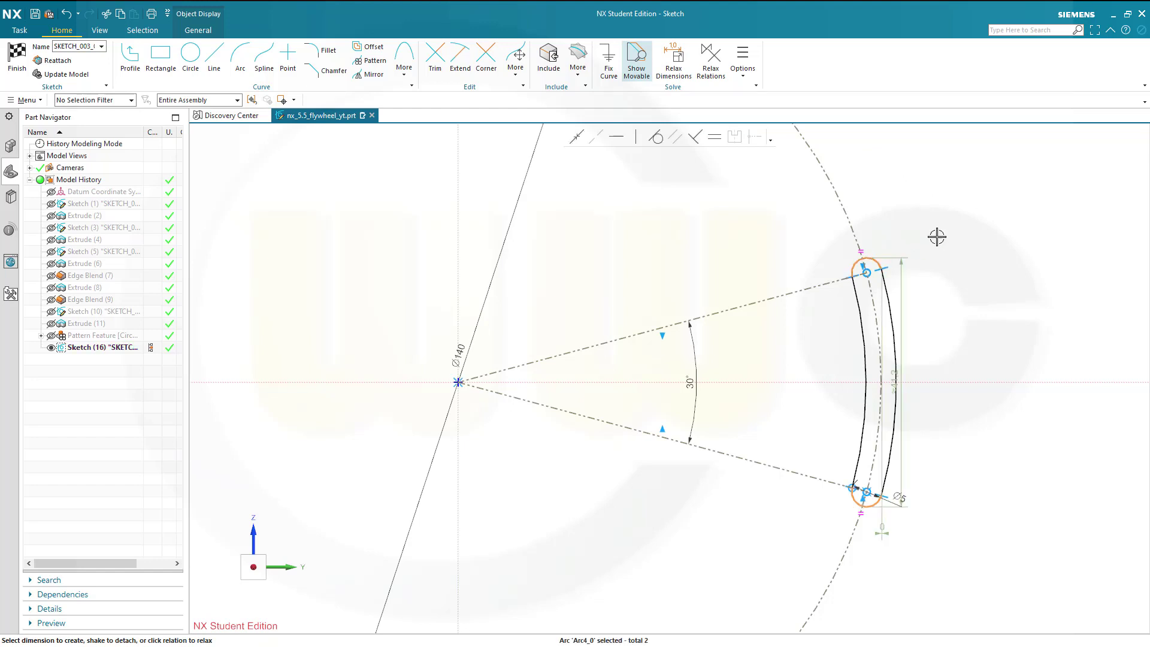
left_click(715, 138)
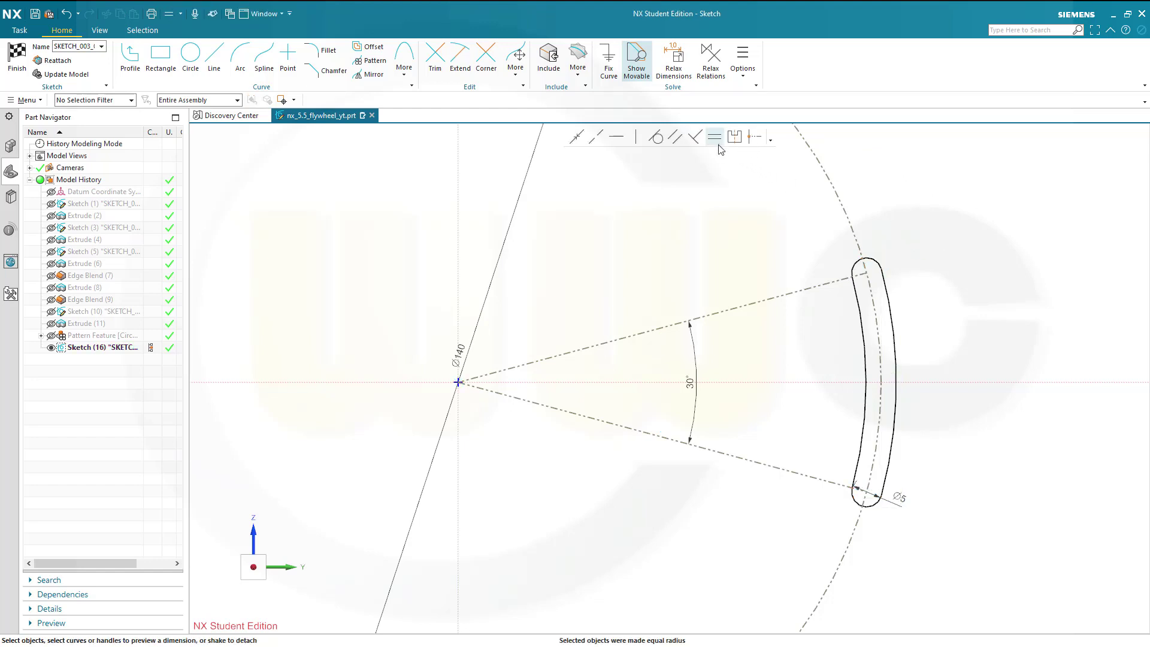
Step: Change the Ø5 slot end diameter to 20
double_click(900, 498)
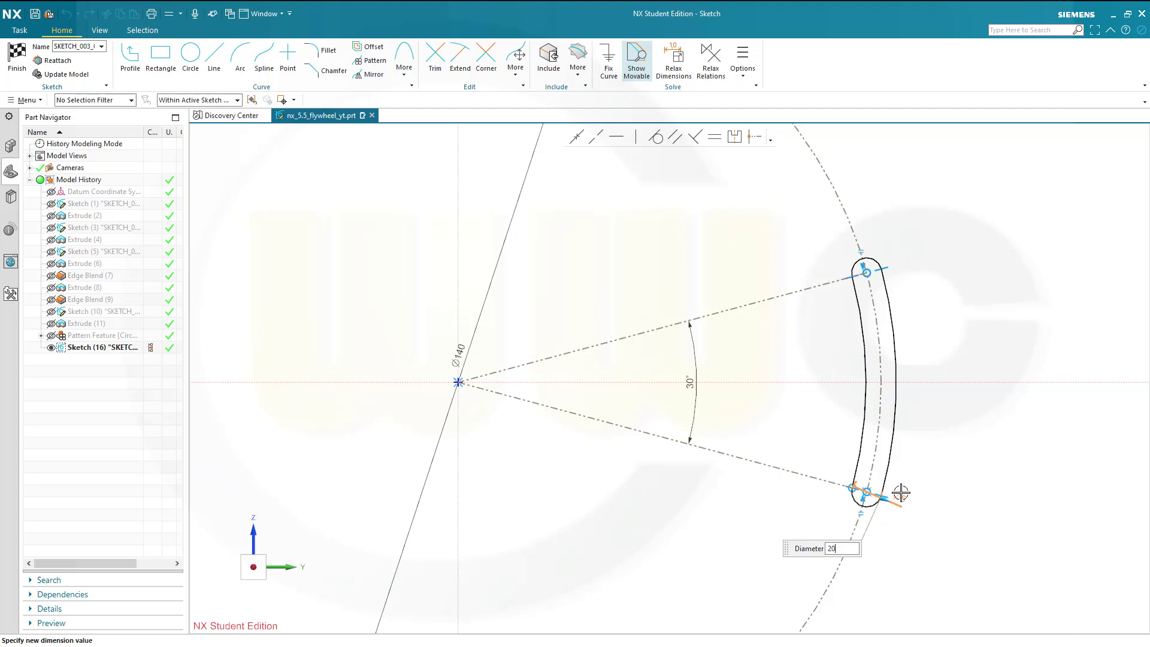
key("Return")
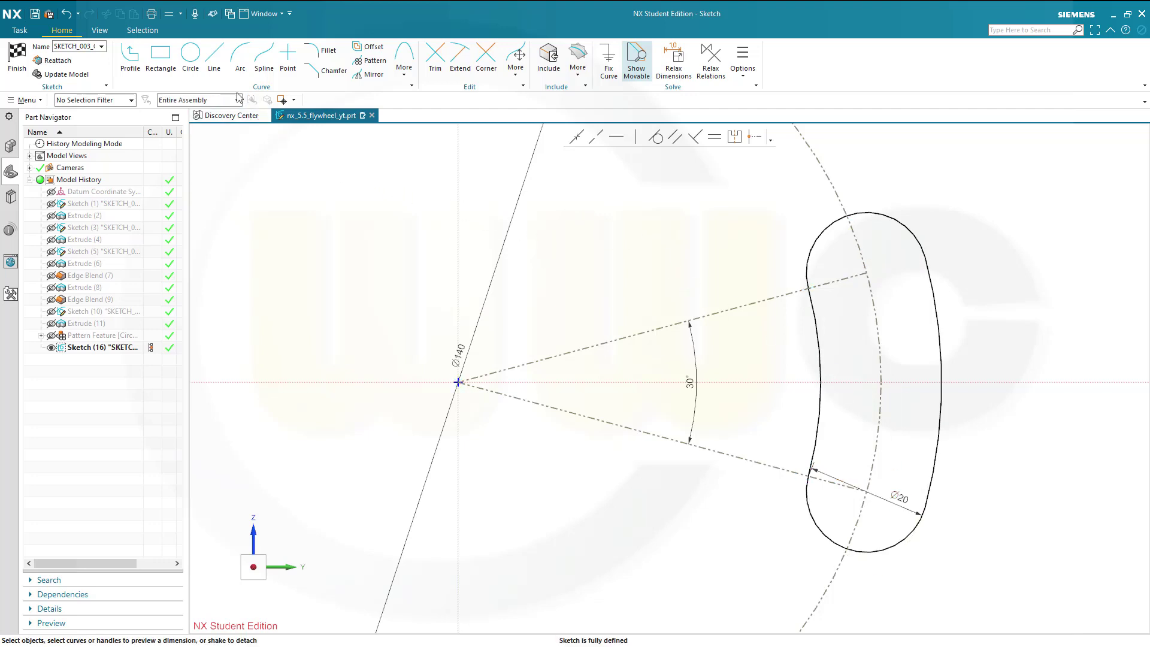
left_click(190, 54)
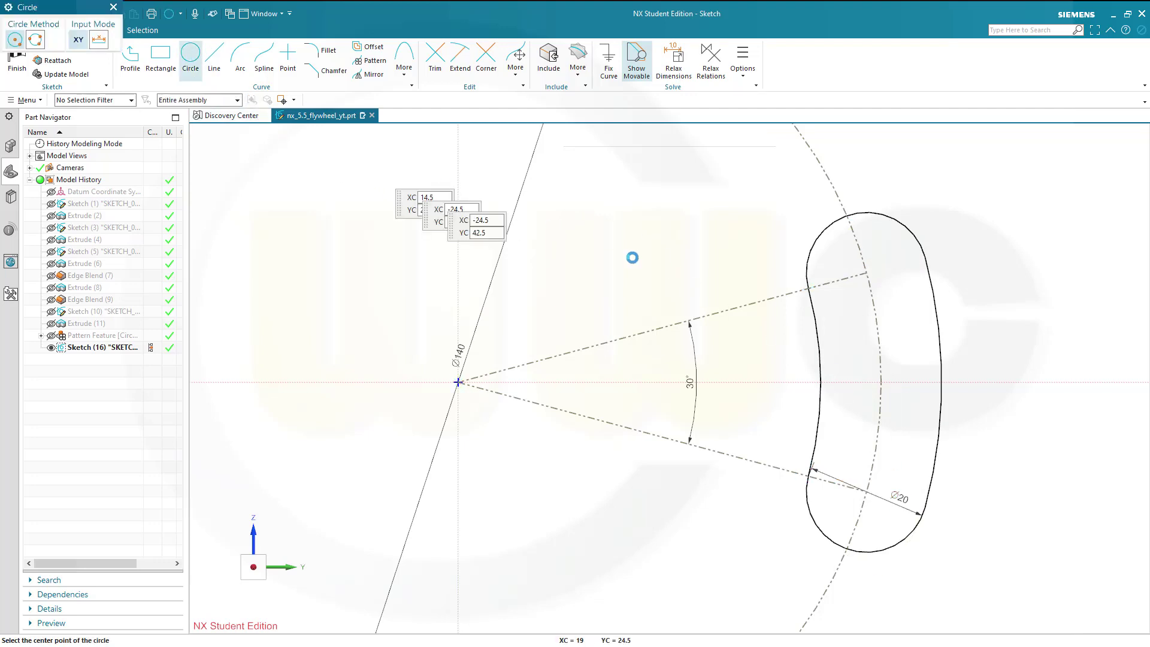
Step: Draw a Ø20 circle centred on the horizontal axis
left_click(732, 381)
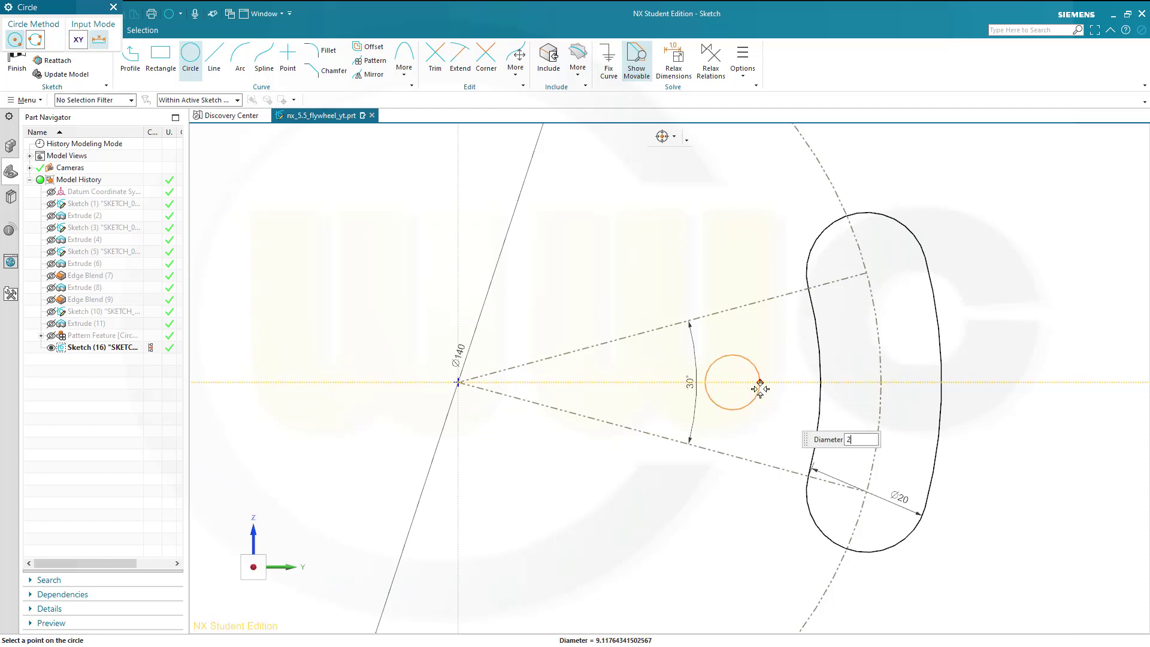
type("20")
key("Return")
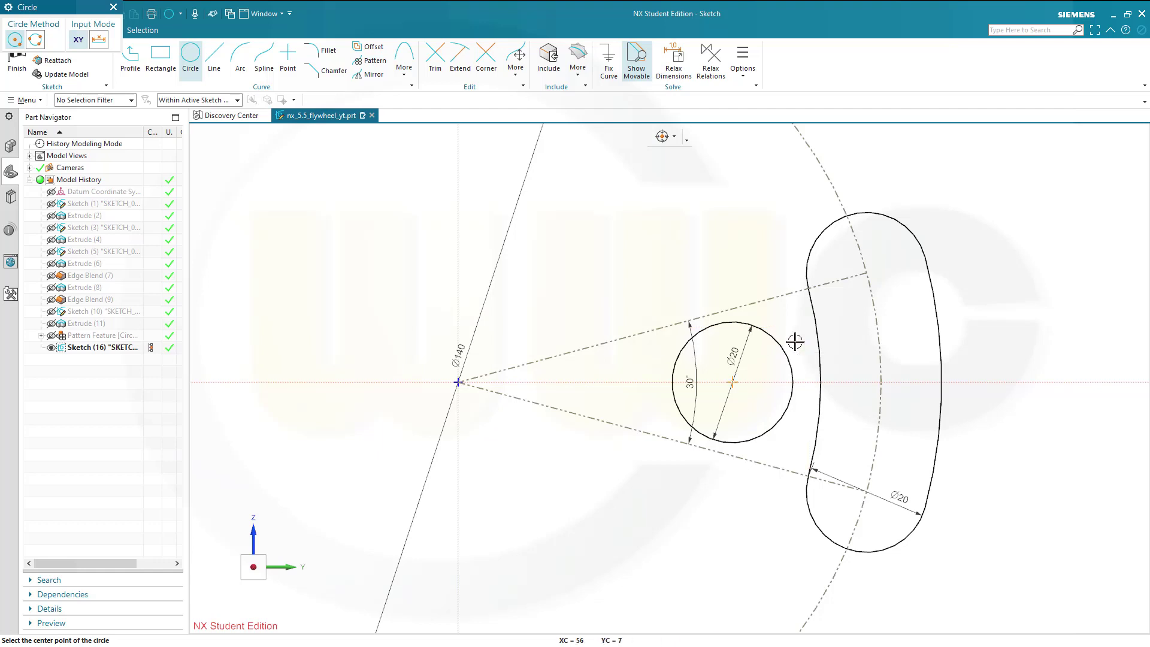
scroll(785, 325, "up", 2)
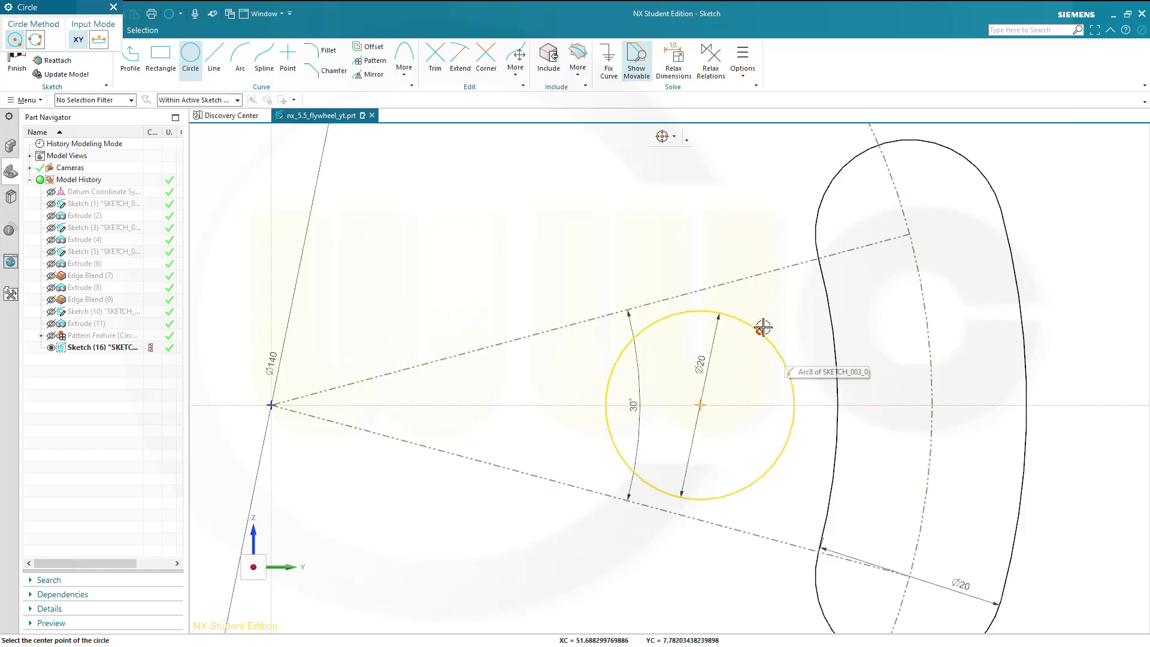
key("Escape")
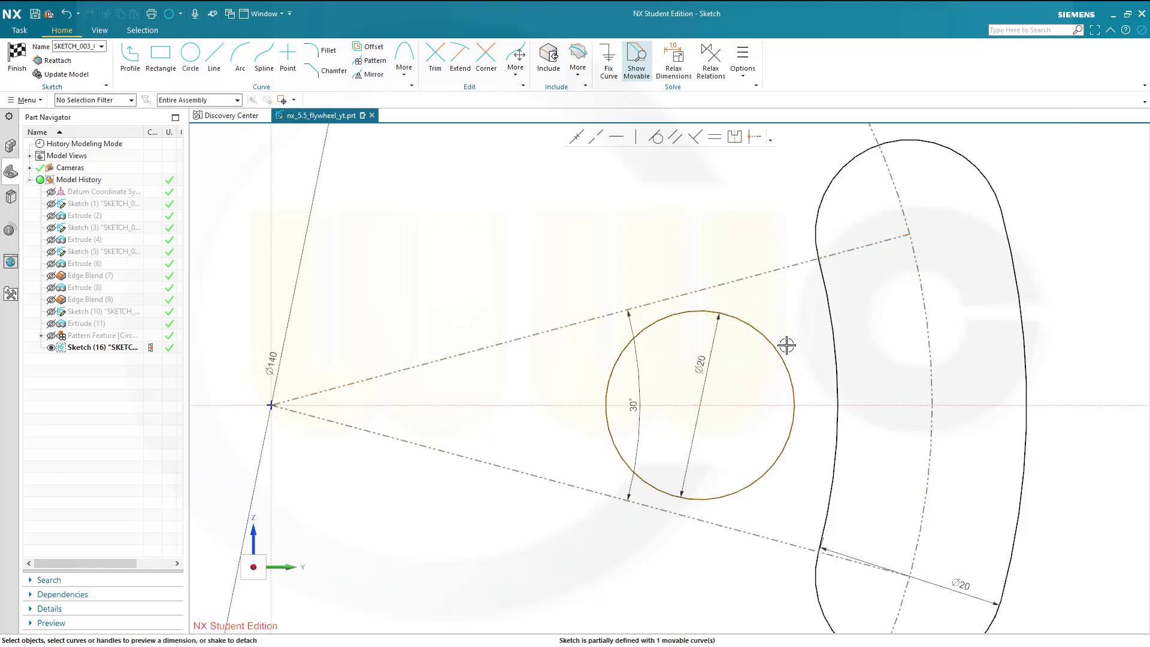
Step: Make the Ø20 circle tangent to the slot's inner arc
left_click(778, 333)
left_click(831, 339)
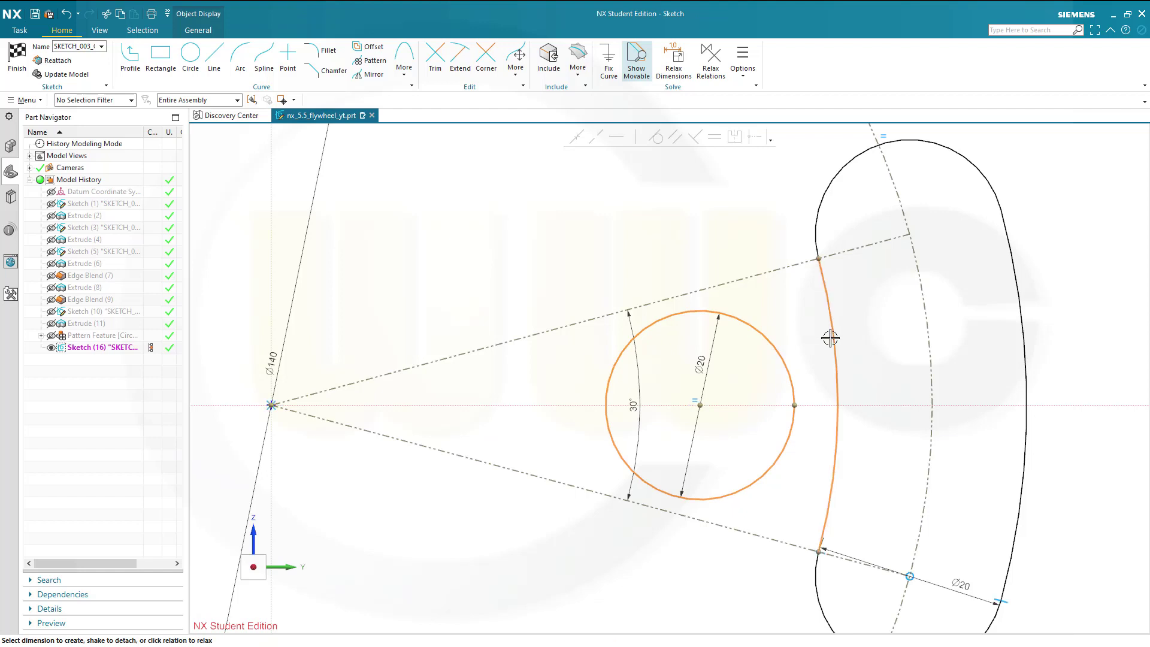
left_click(657, 137)
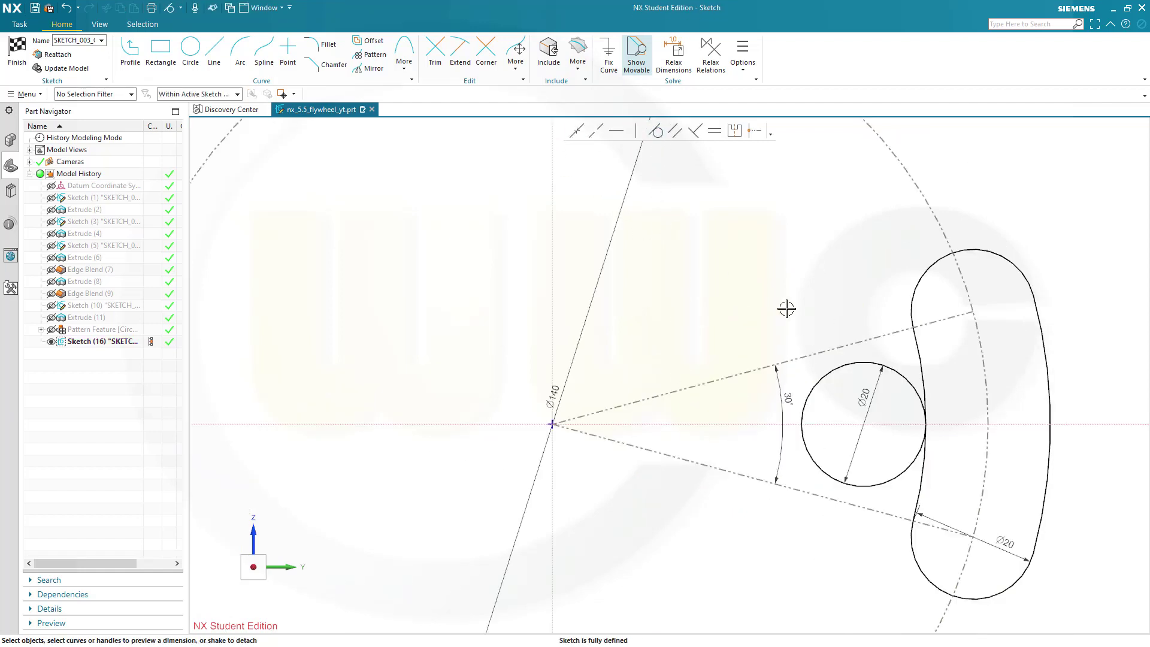
scroll(798, 311, "up", 2)
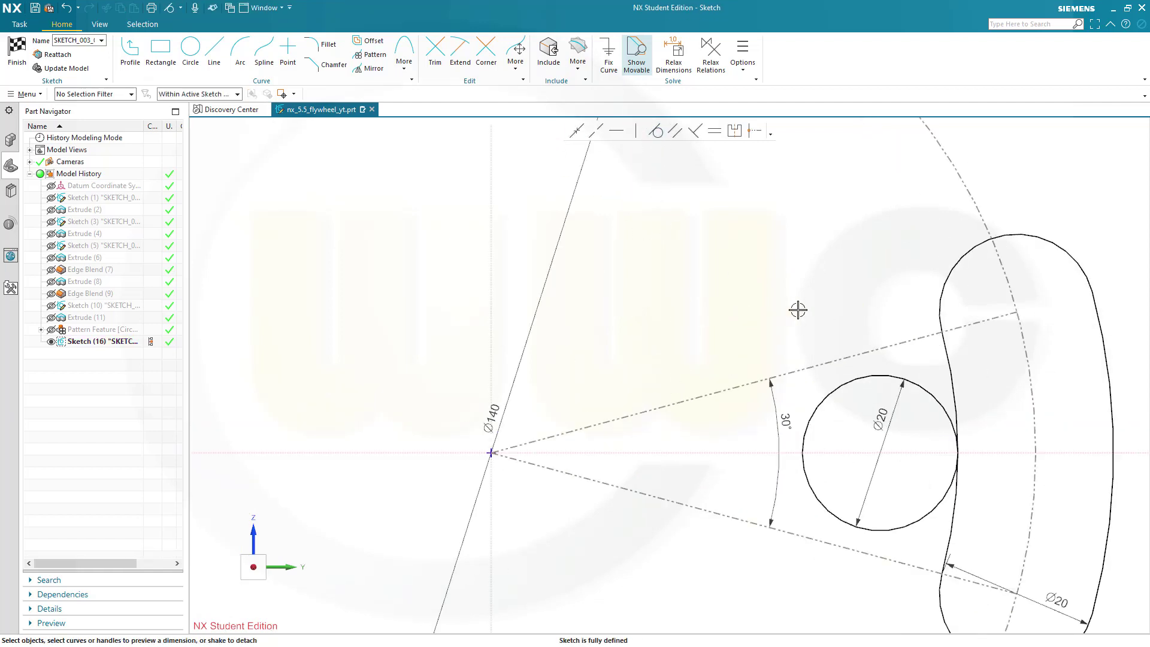
Step: Draw a horizontal line from the sketch origin past the slot and convert it to reference
middle_click_drag(817, 316, 721, 273, "shift")
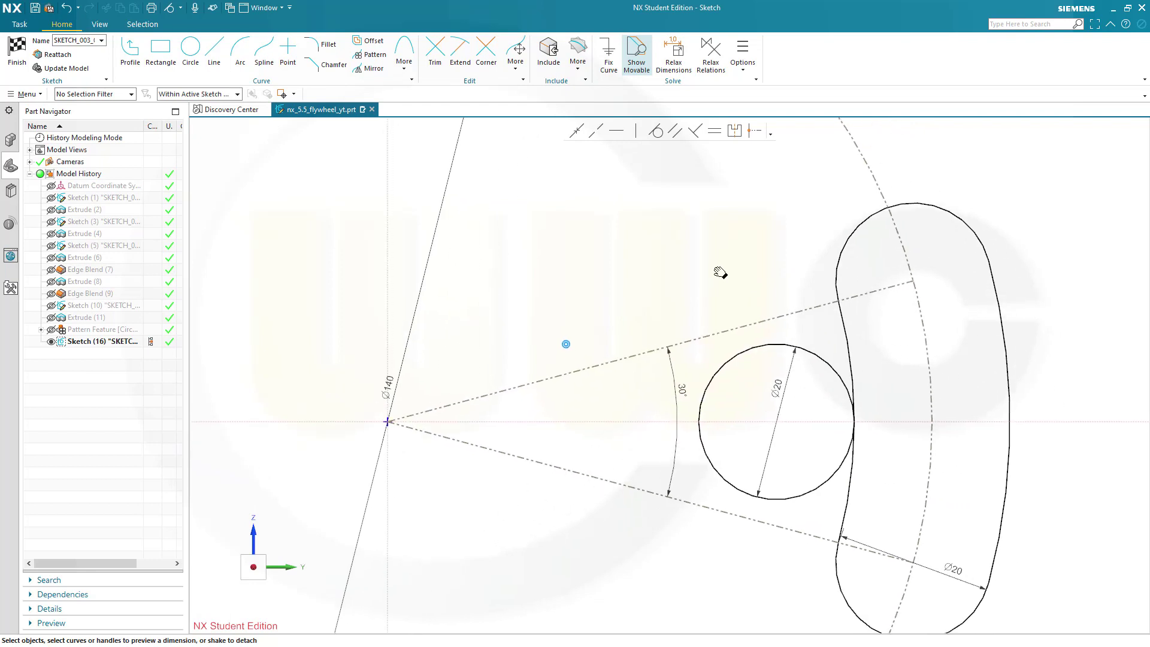
left_click(214, 53)
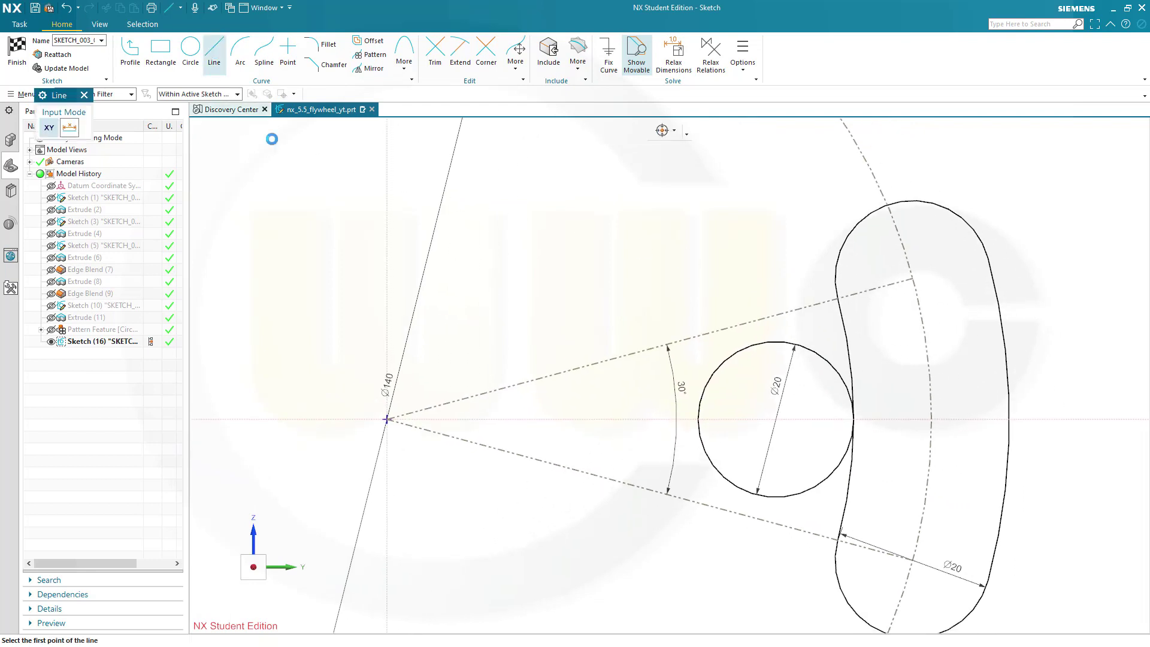
left_click(387, 419)
left_click(1028, 429)
key("Escape")
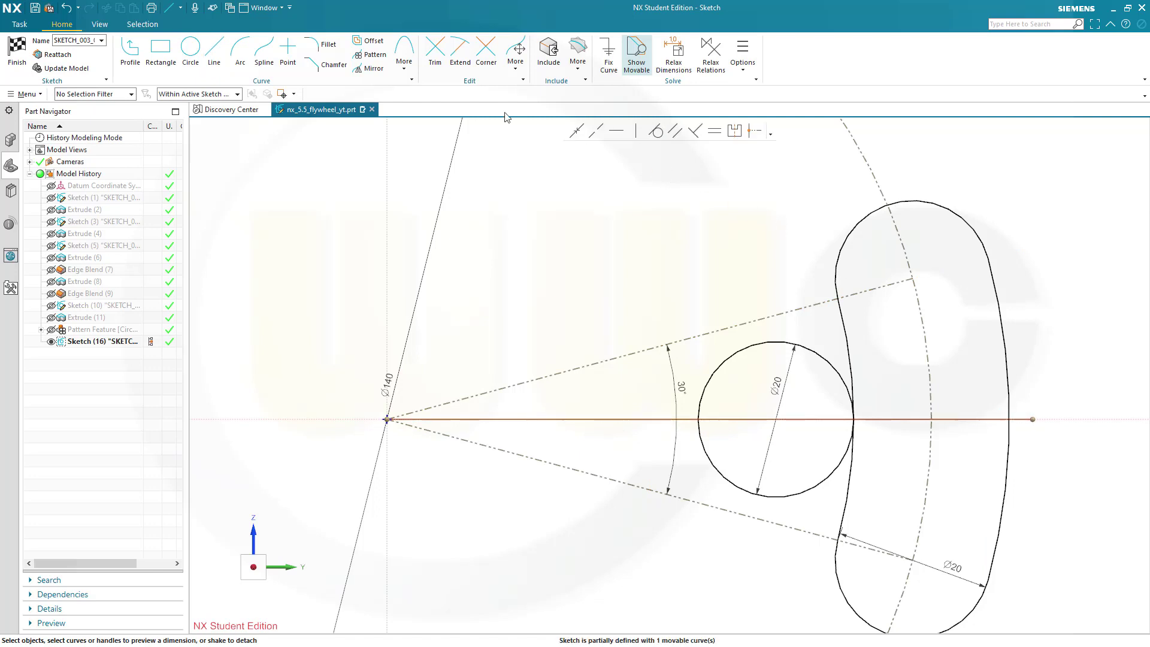
left_click(883, 419)
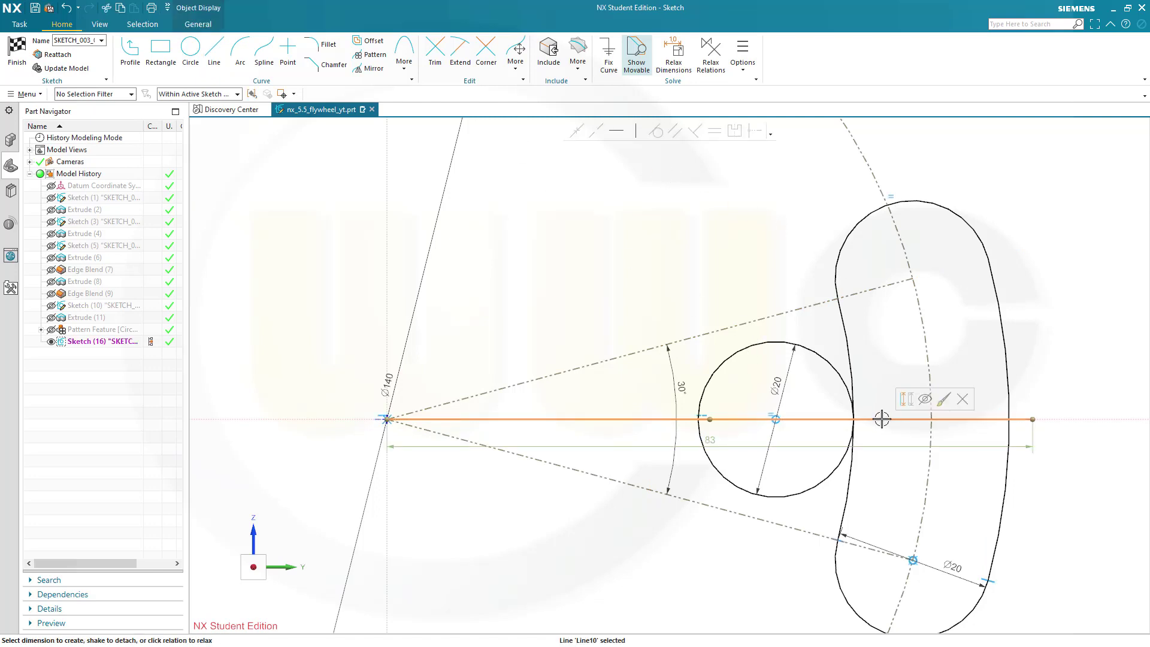
left_click(906, 399)
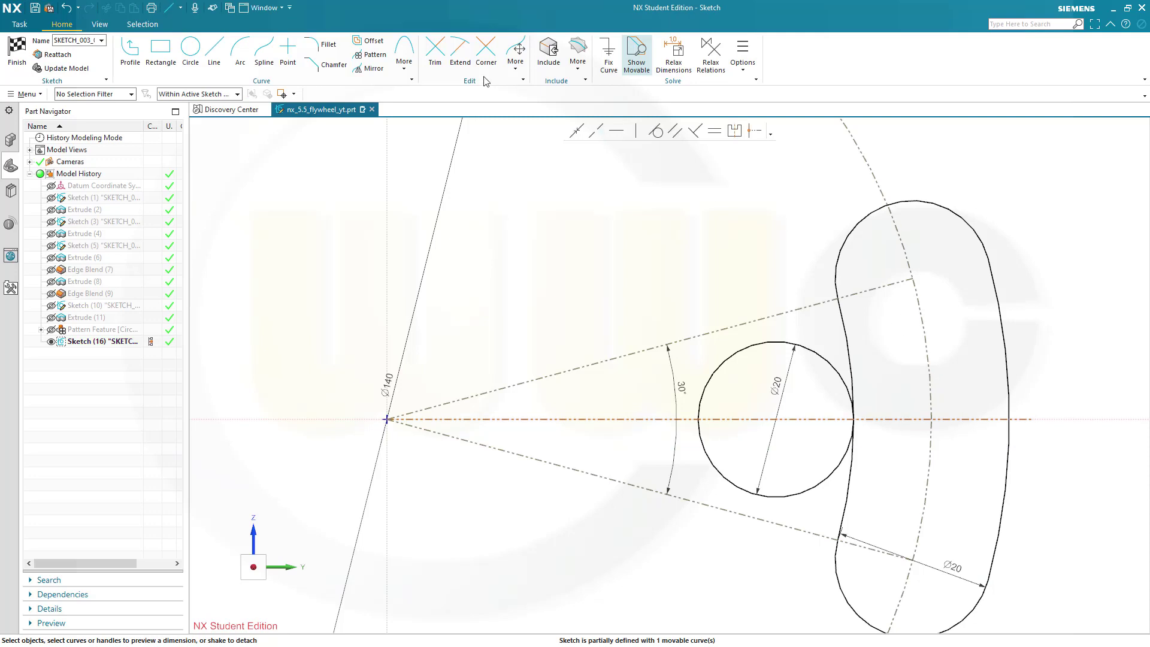
left_click(435, 53)
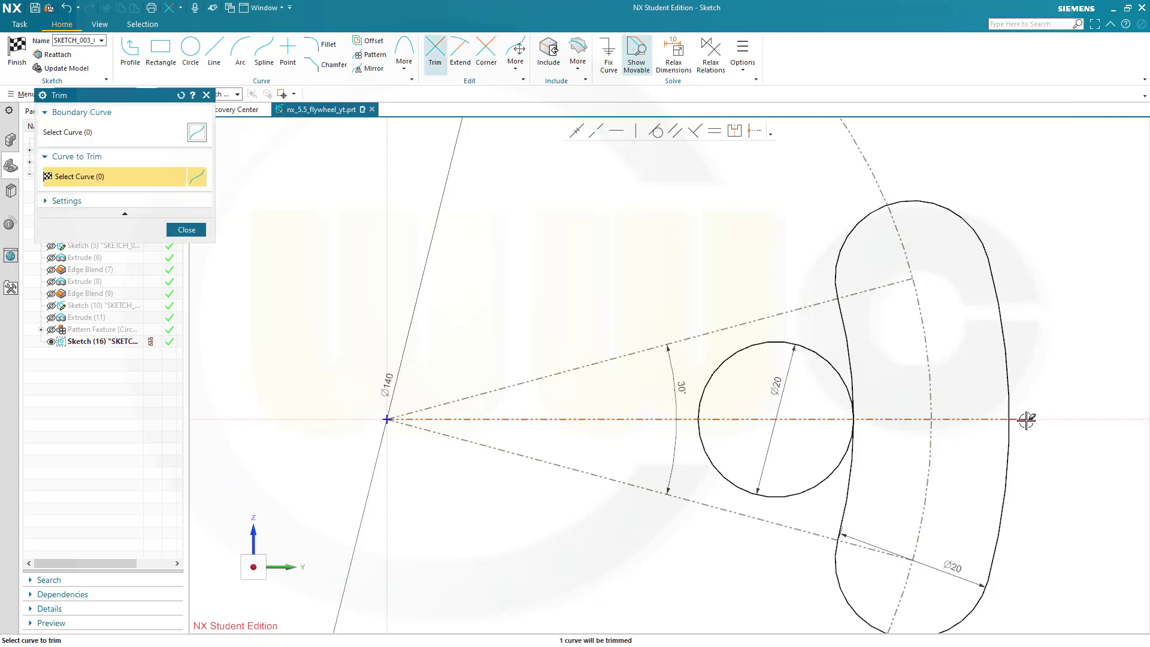
key("Escape")
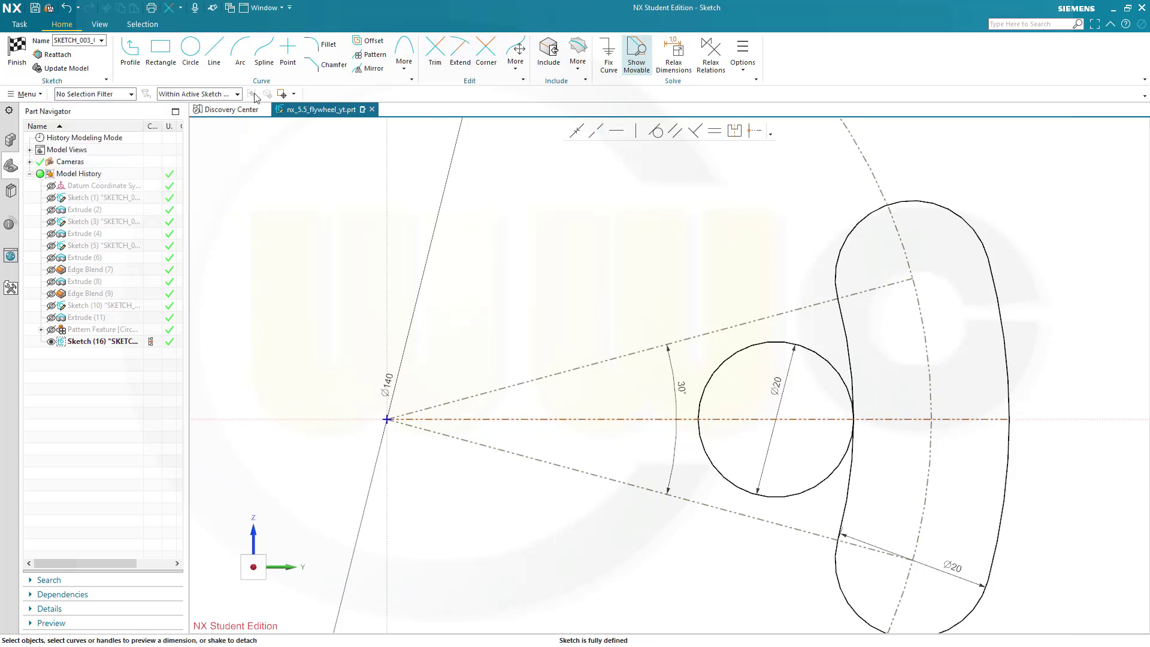
Step: Draw two Ø10 circles above and below the Ø20 circle and dimension the lower one Ø10
left_click(188, 50)
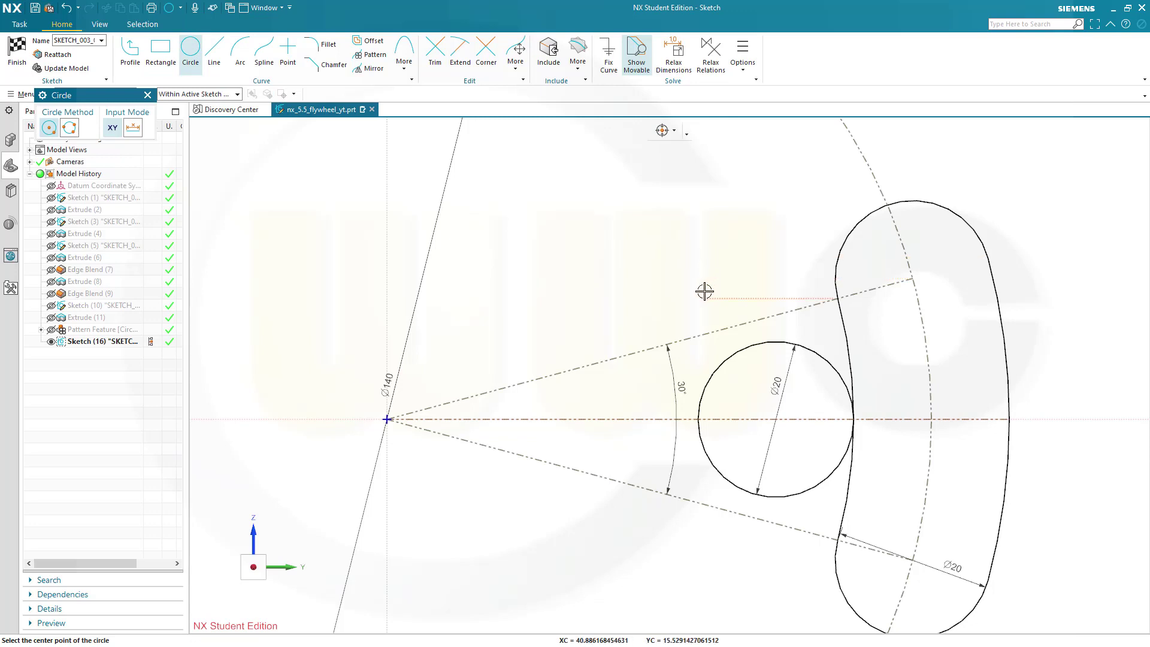
left_click(702, 291)
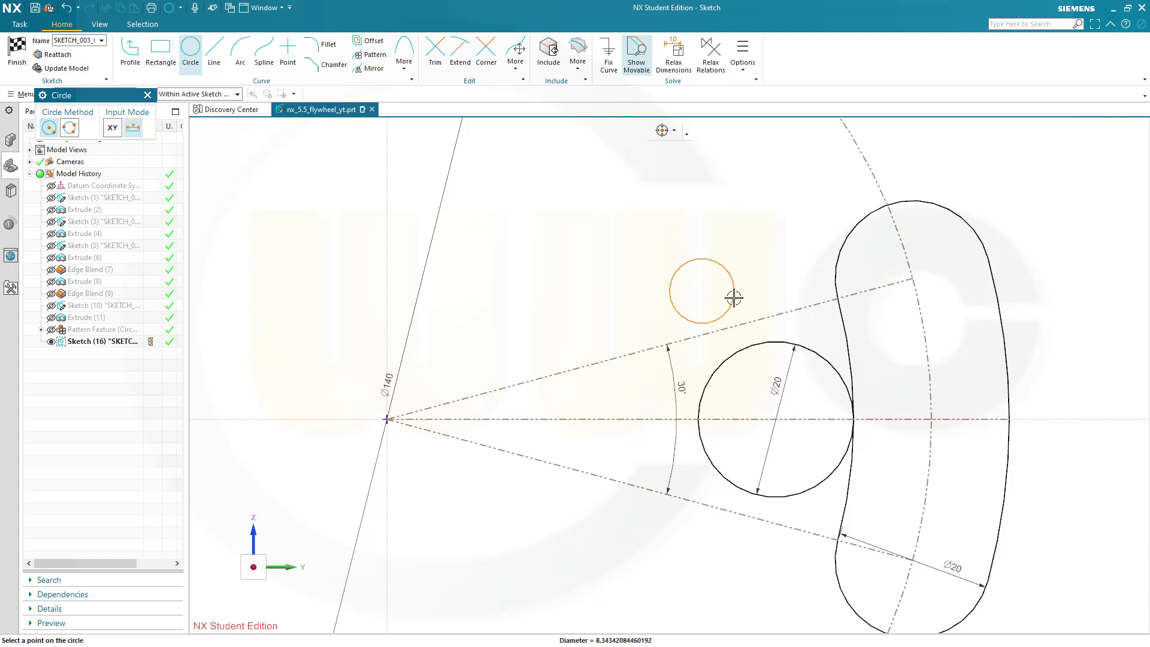
mouse_move(734, 297)
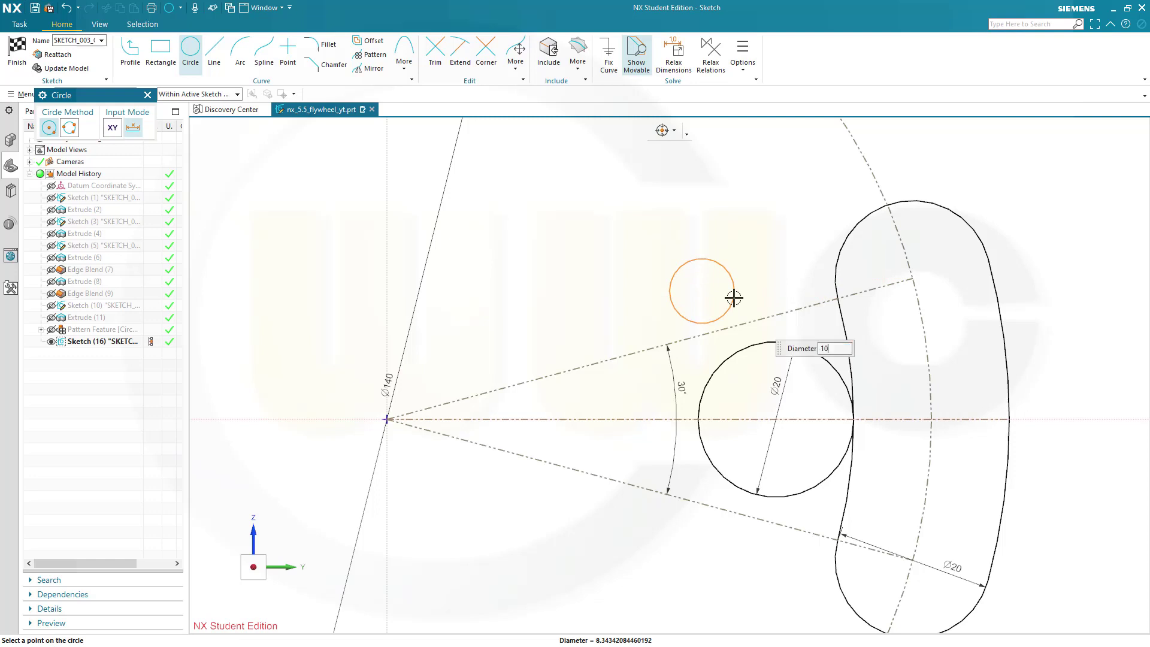
key("Return")
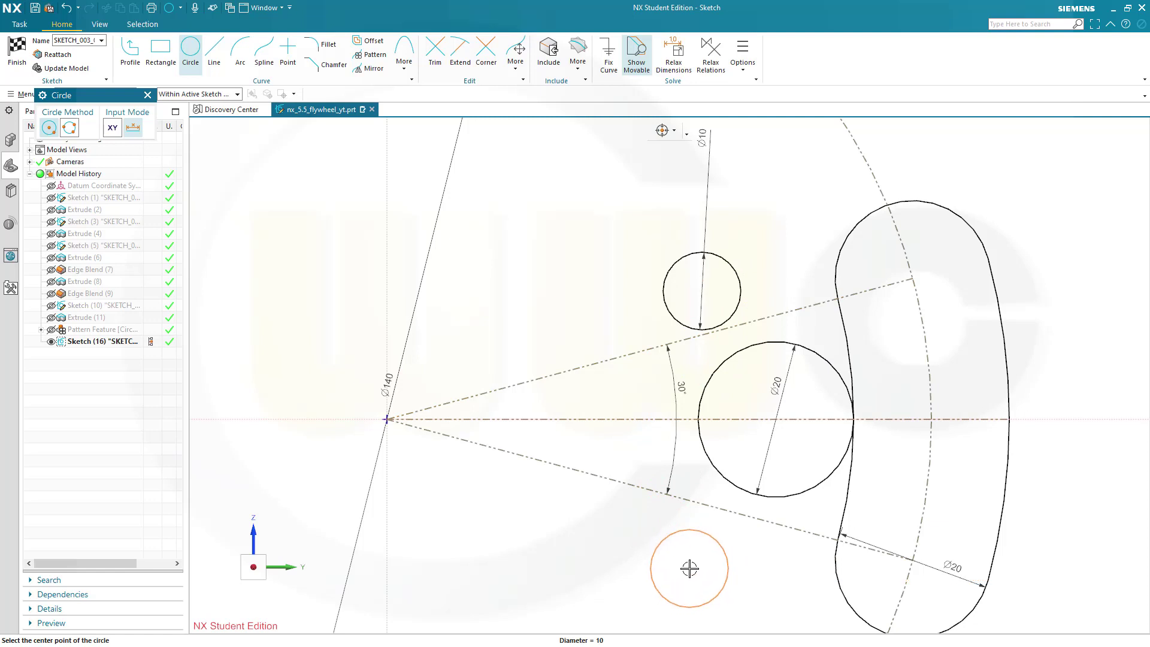
left_click(694, 563)
key("Escape")
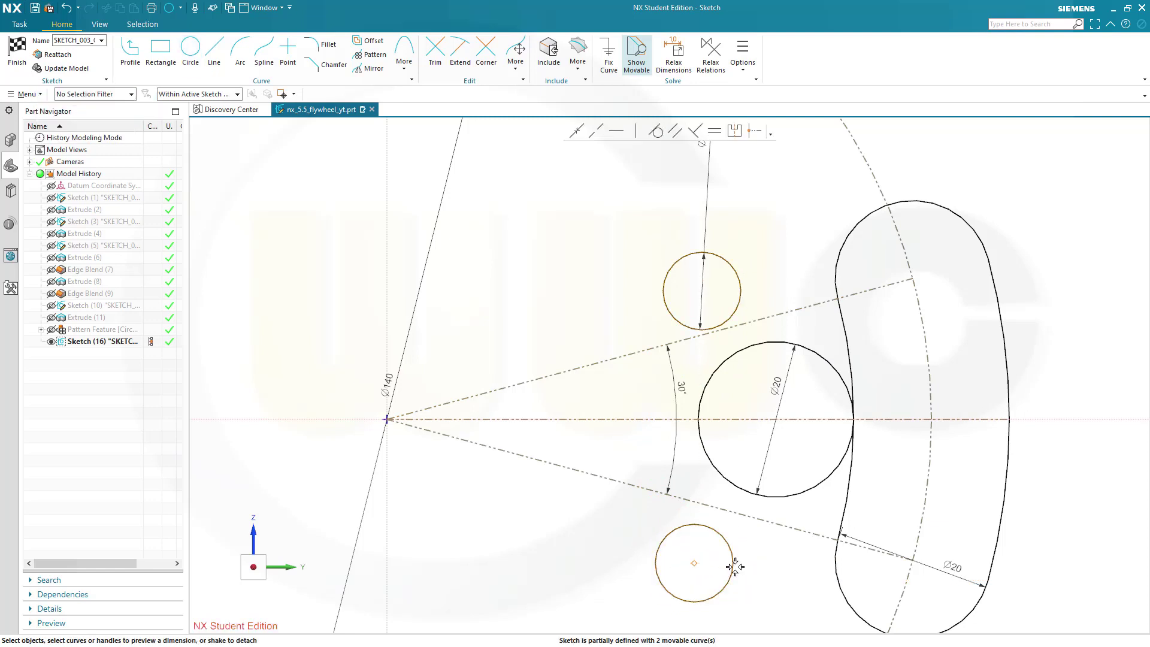
left_click(733, 565)
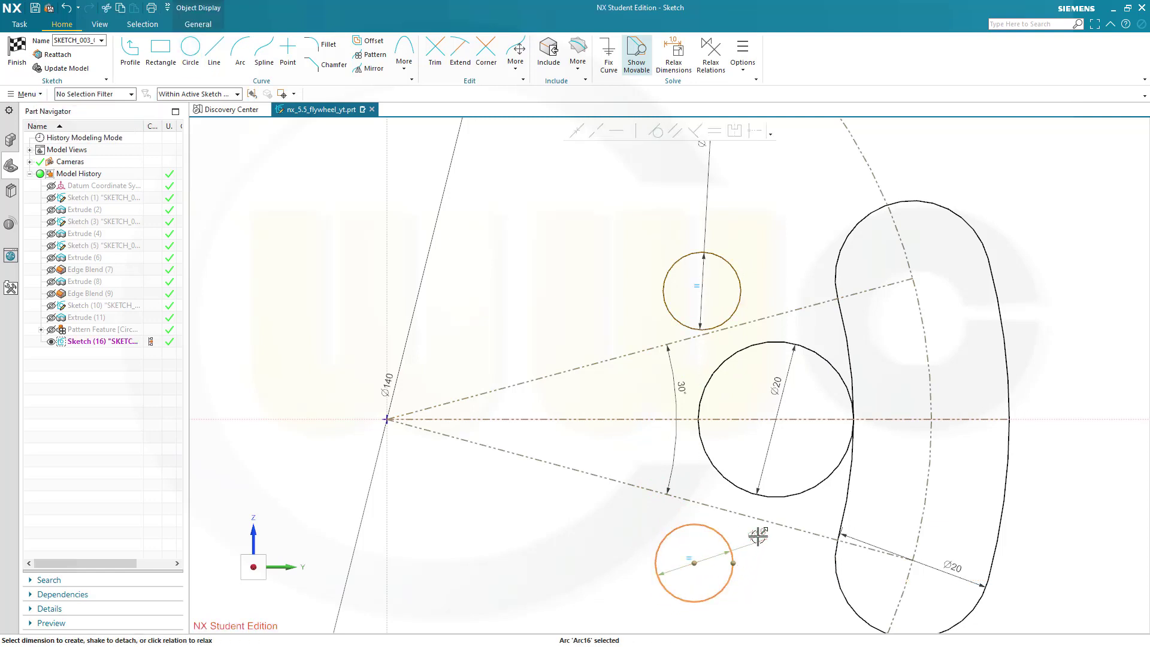
left_click(758, 533)
key("Return")
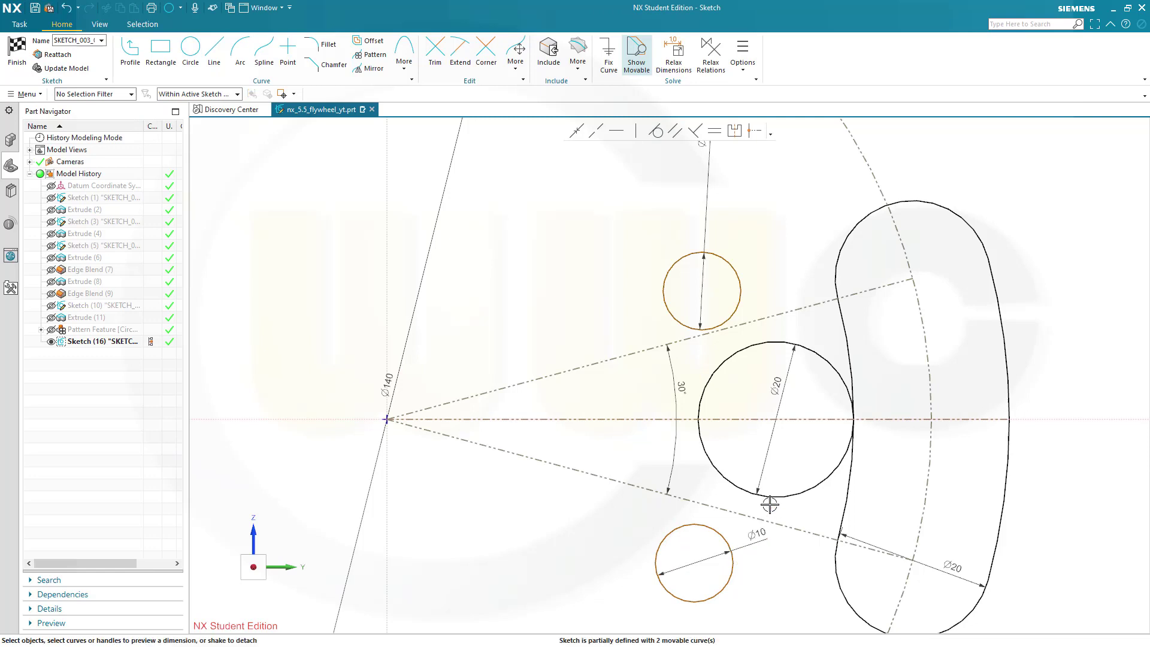
Step: Make the upper Ø10 circle tangent to the Ø20 circle and the slot's upper arc
left_click(740, 292)
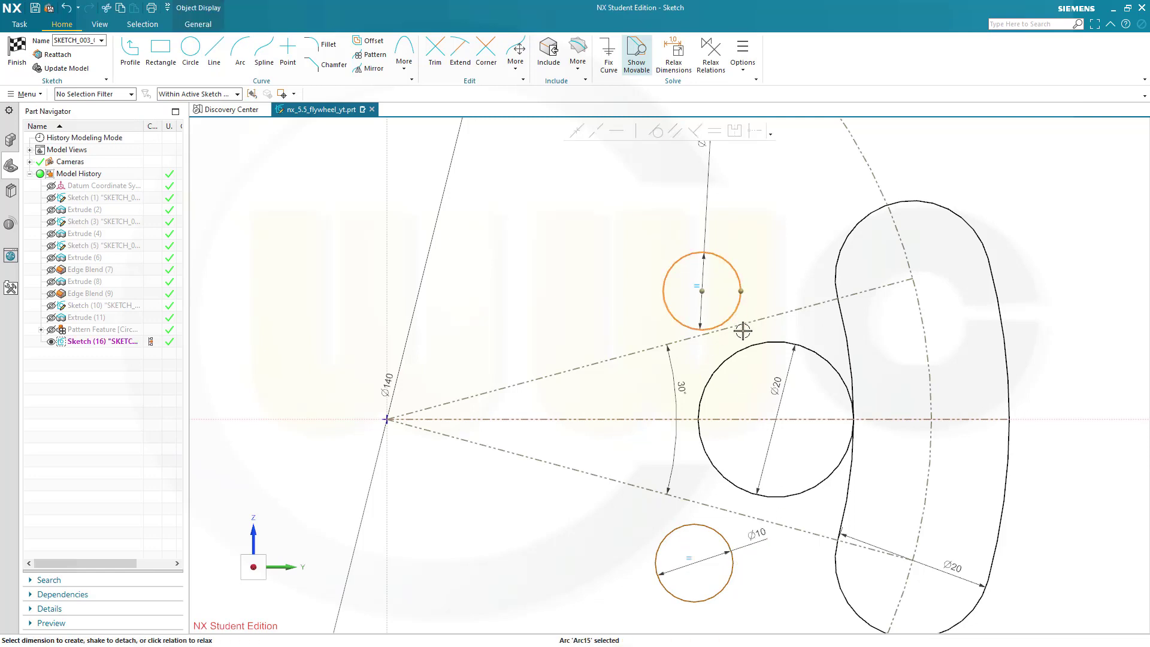
left_click(745, 344)
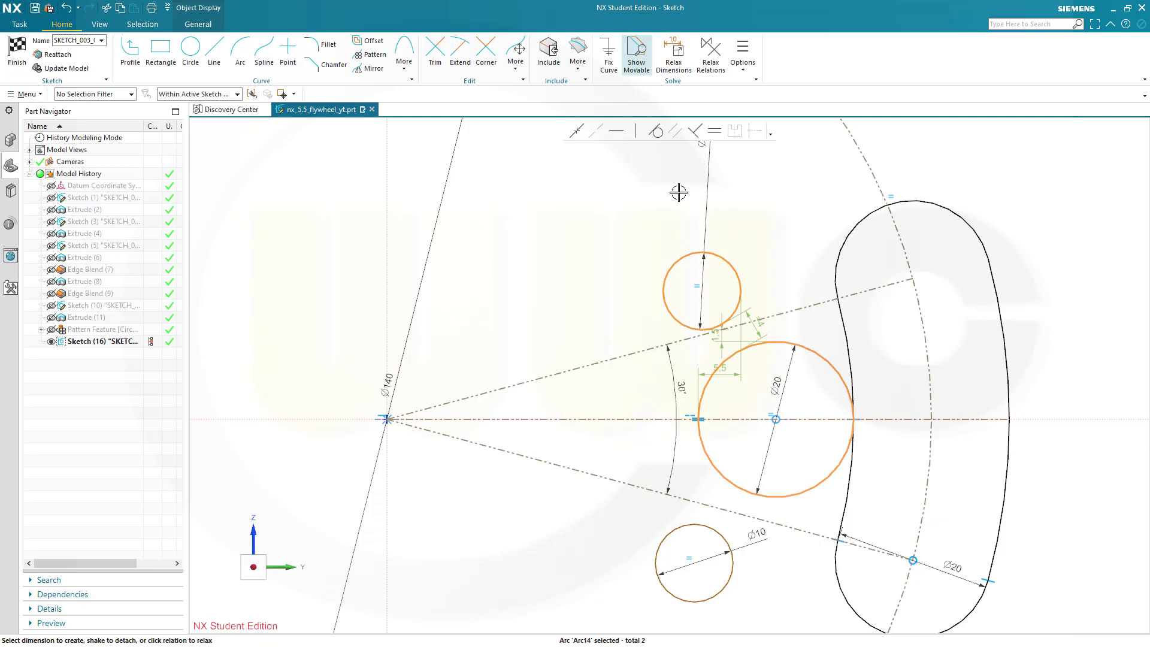
left_click(658, 133)
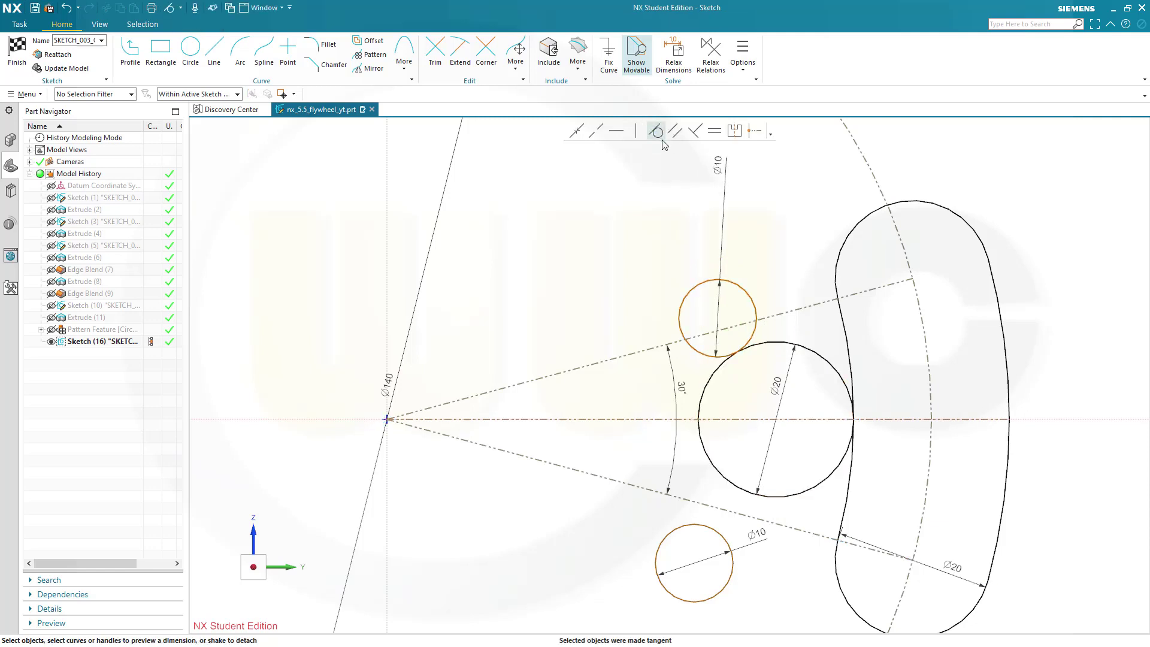
left_click(753, 291)
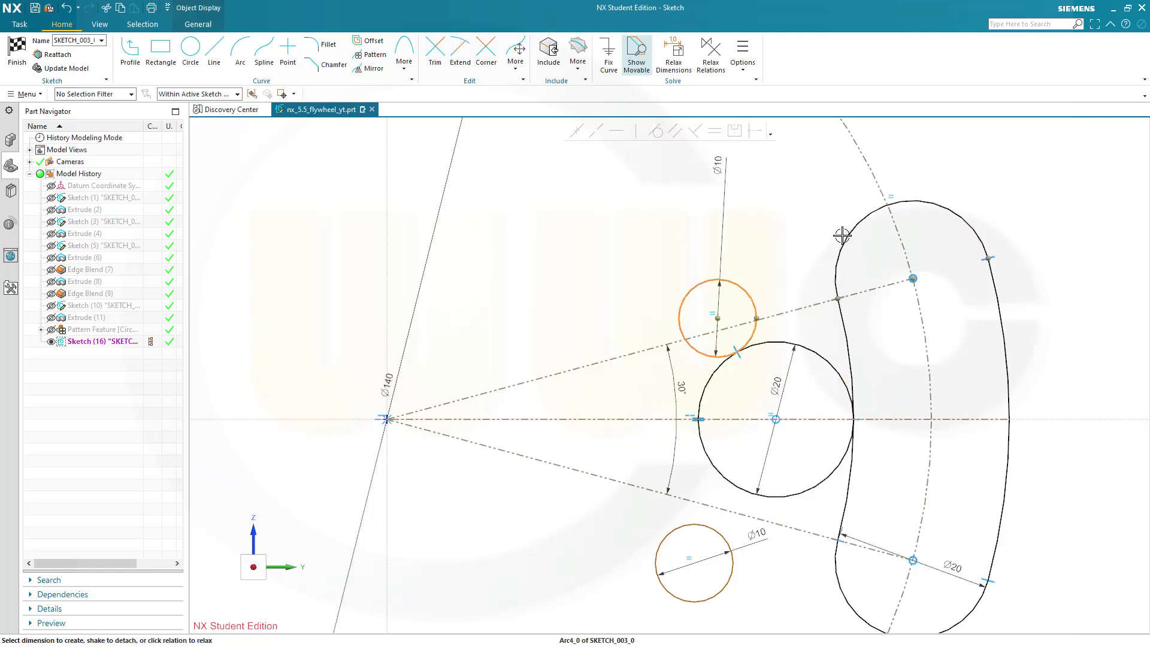
left_click(842, 236)
left_click(657, 132)
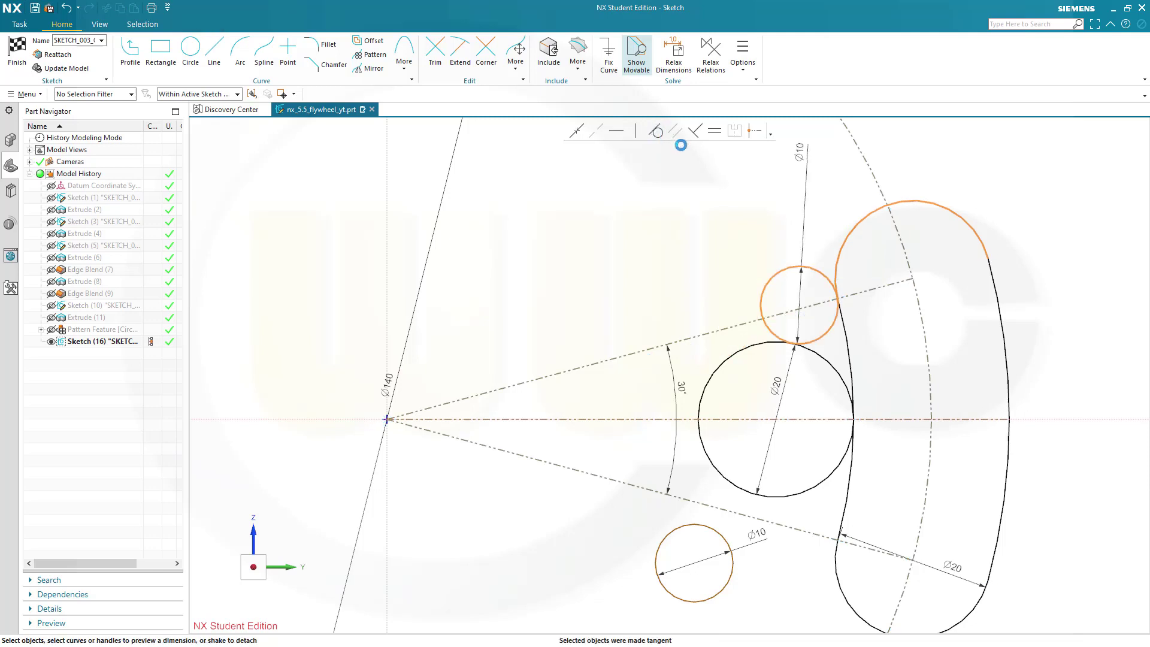
Step: Make the lower Ø10 circle tangent to the Ø20 circle and the outer bottom arc
left_click(728, 583)
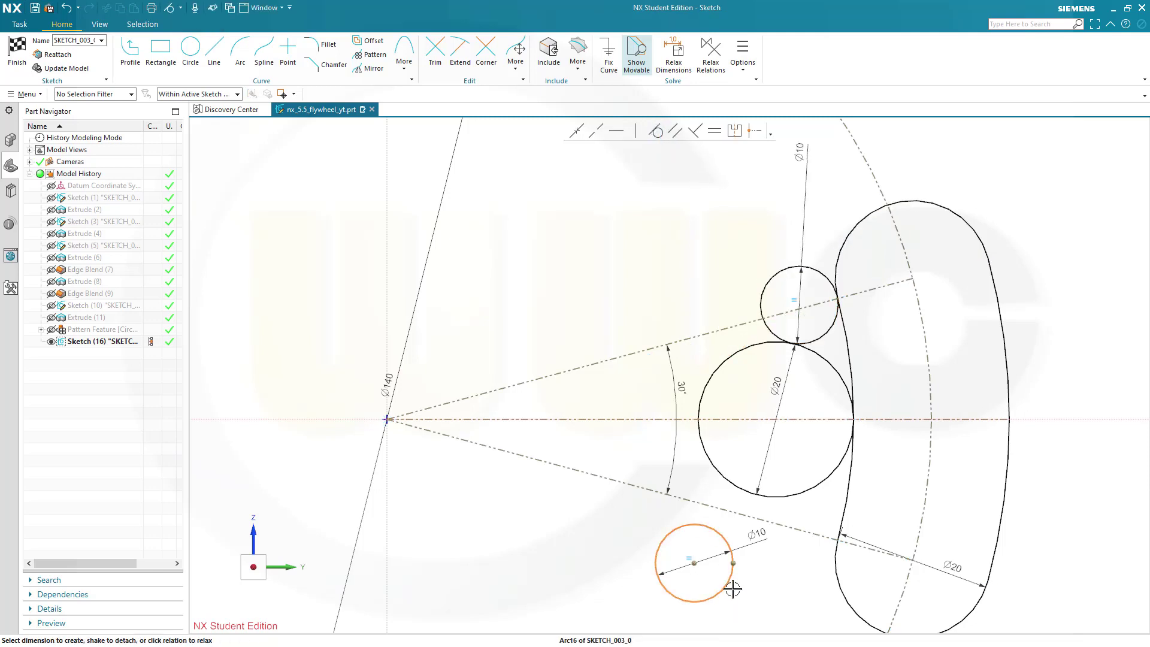
left_click(784, 498)
left_click(656, 131)
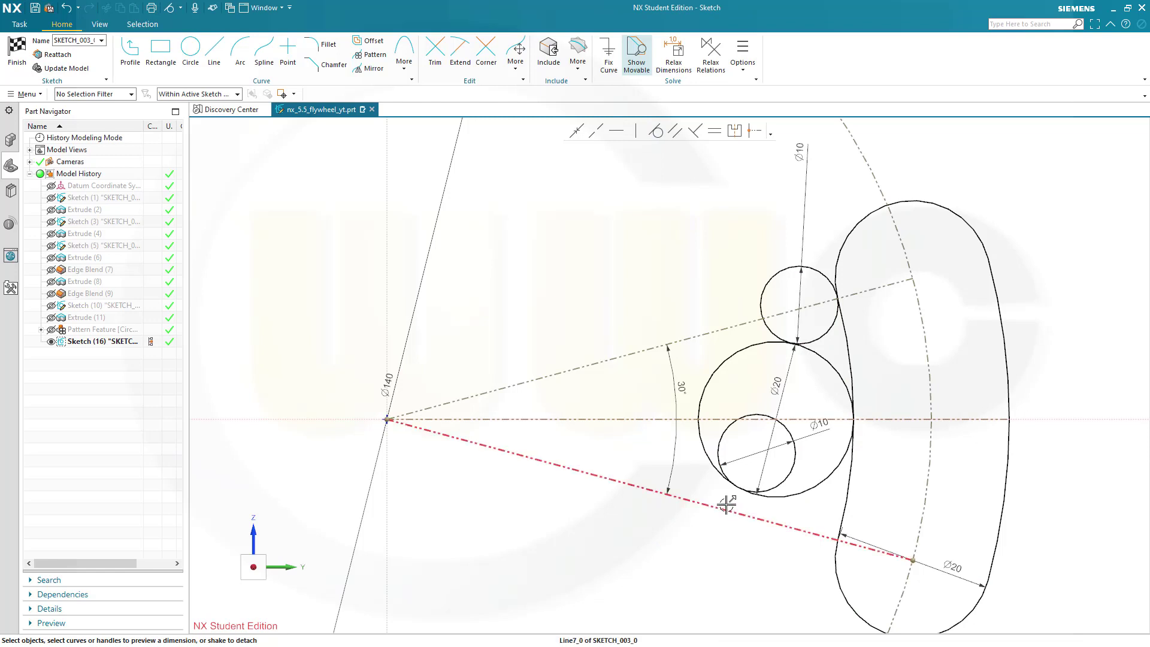
key("ctrl+z")
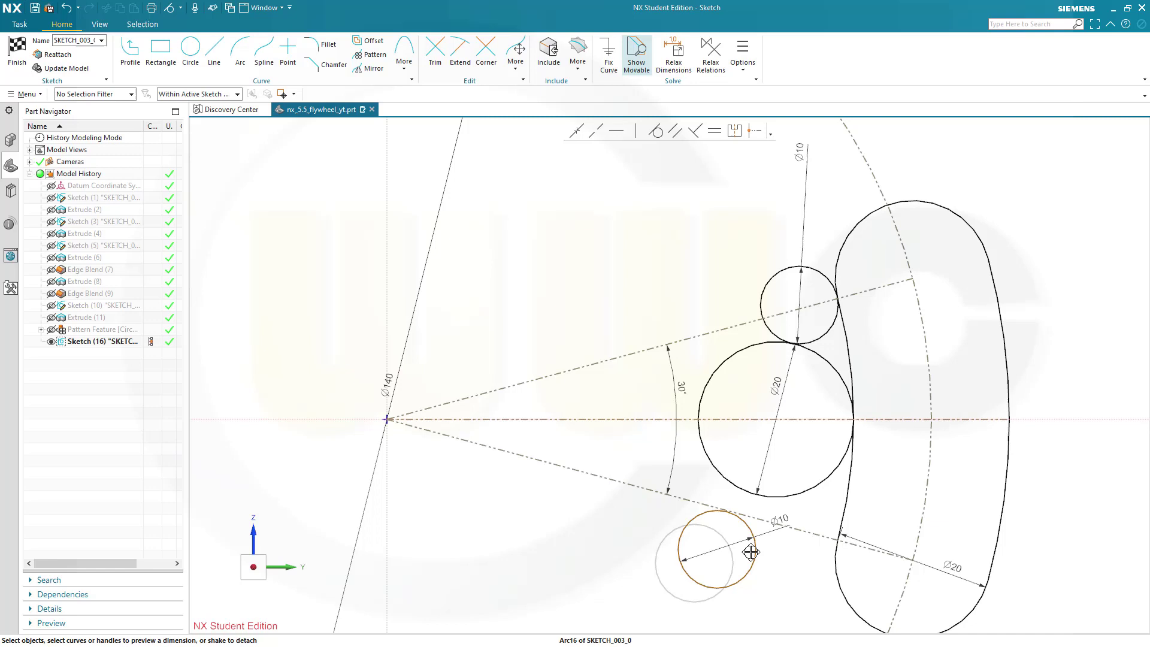
left_click_drag(752, 552, 763, 548)
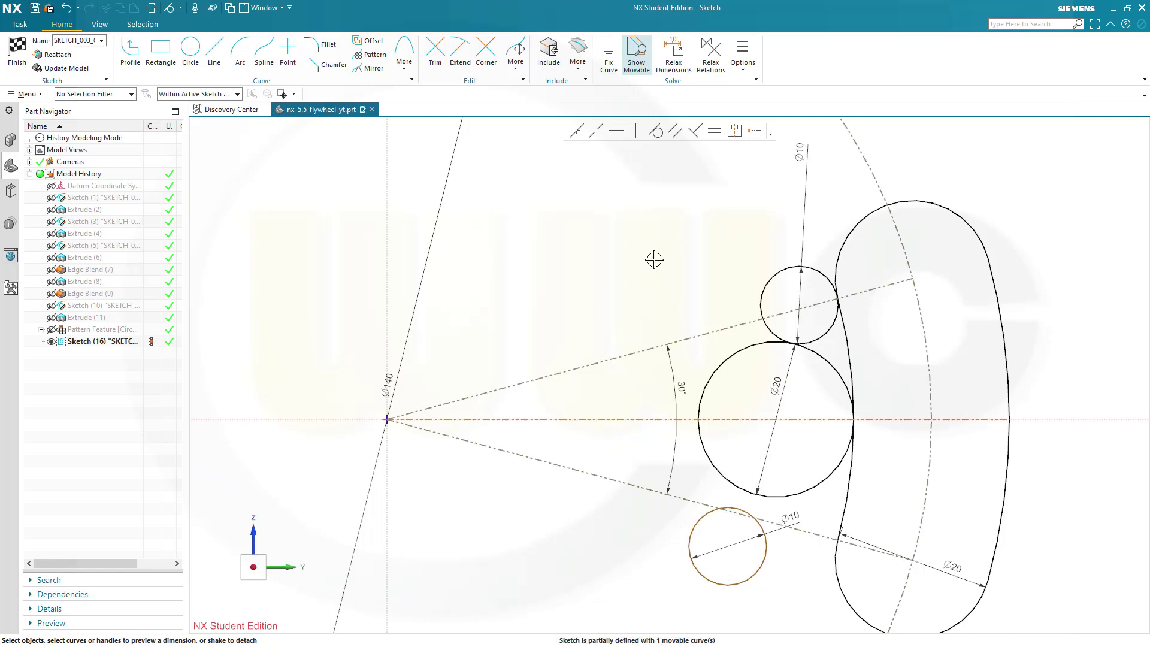
left_click(731, 503)
left_click(732, 482)
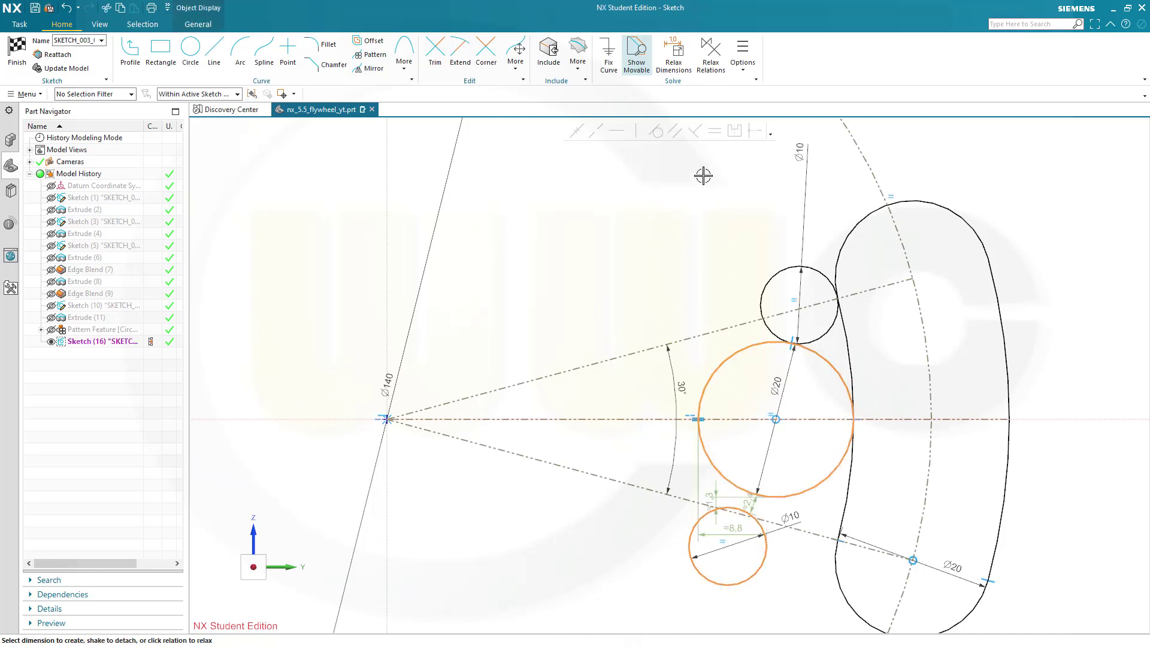
left_click(656, 131)
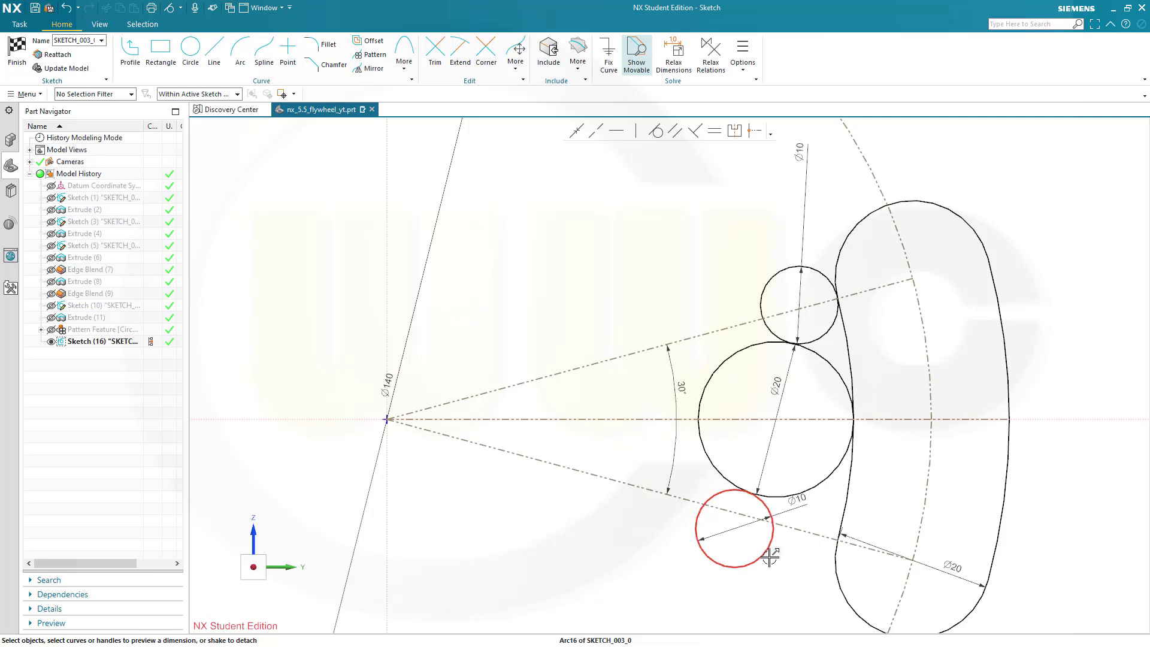
left_click(766, 552)
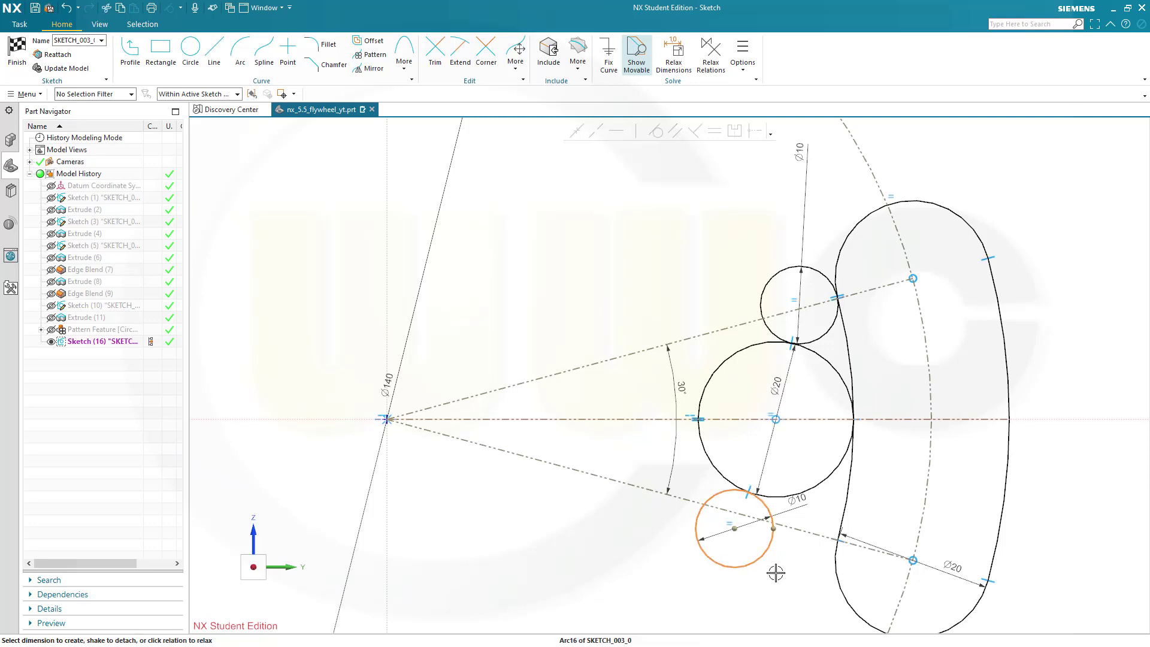
left_click(851, 615)
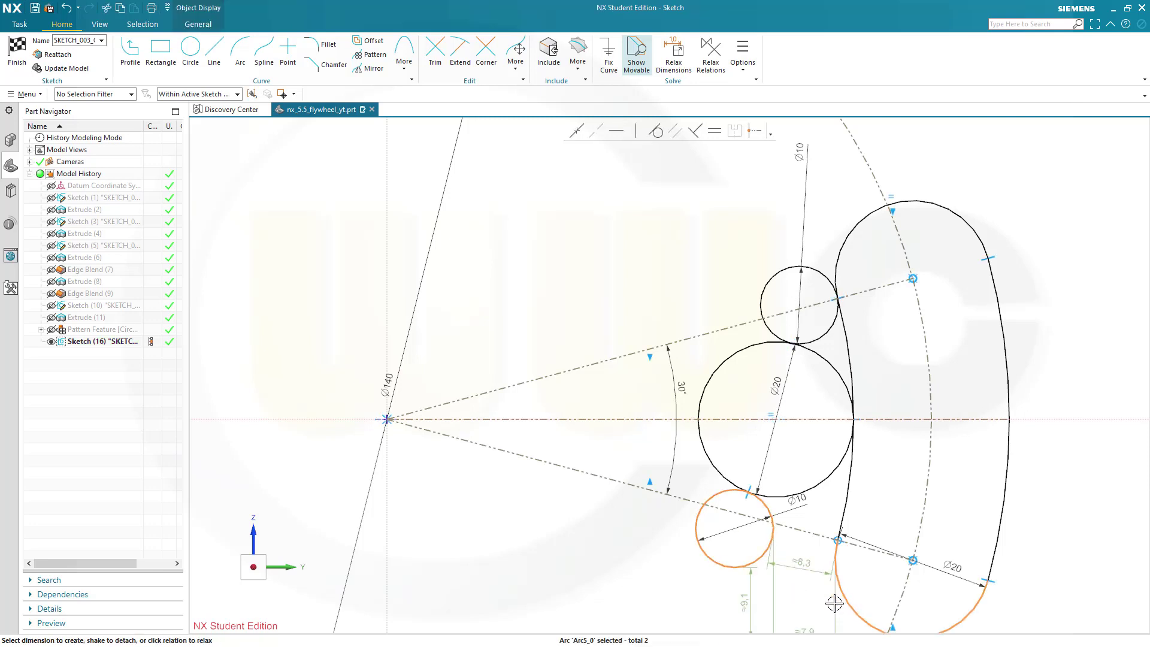
left_click(656, 131)
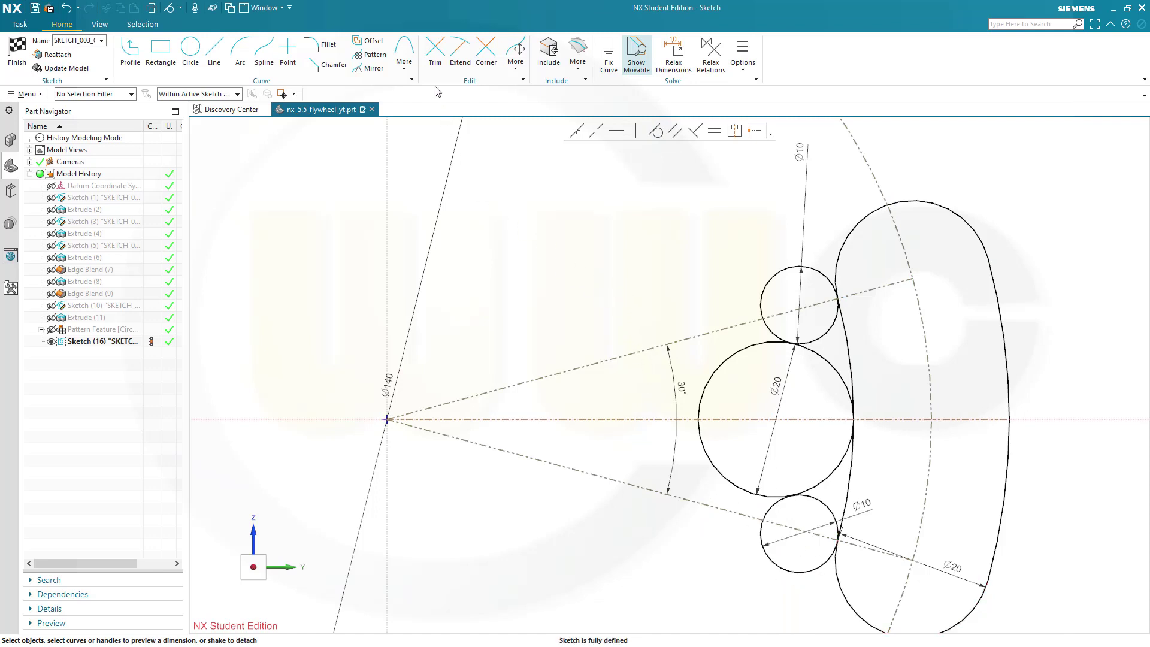
Step: Quick-trim the unwanted arcs of both Ø10 circles, the Ø20 circle and the outer arc
left_click(435, 51)
left_click(775, 274)
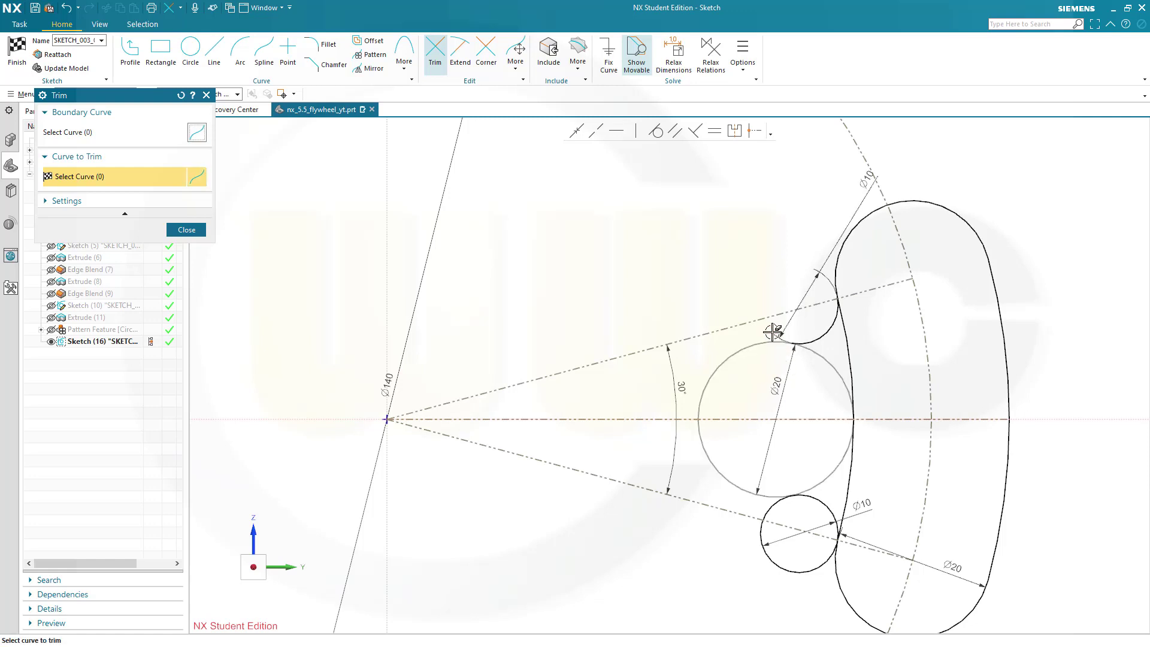
left_click(760, 542)
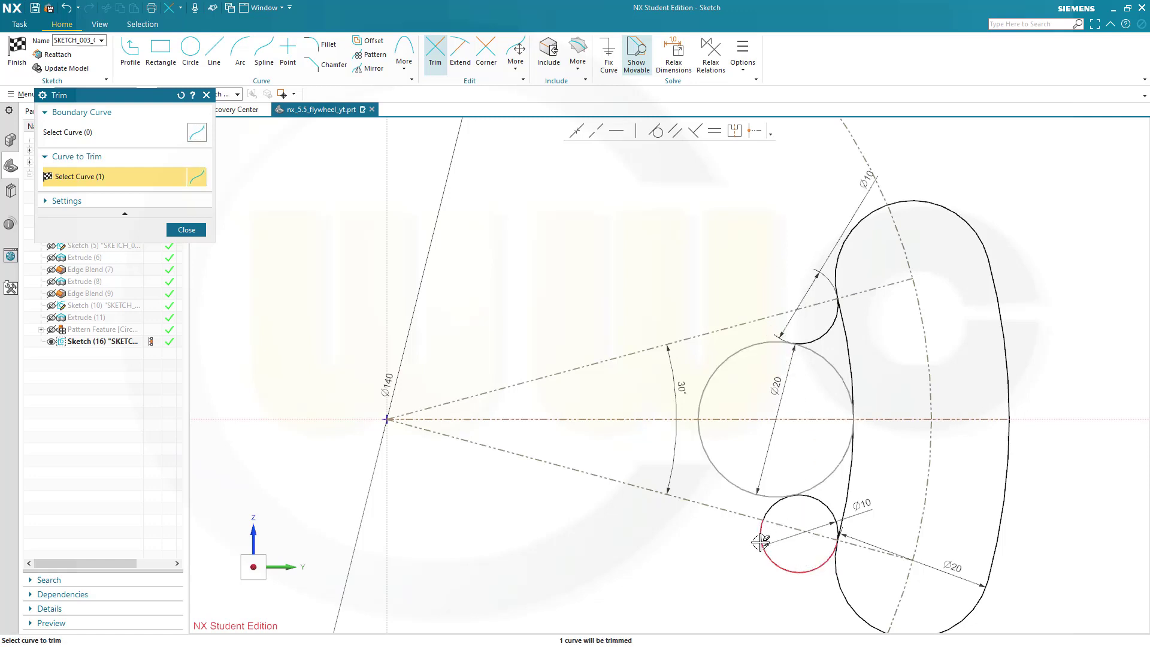
left_click(826, 474)
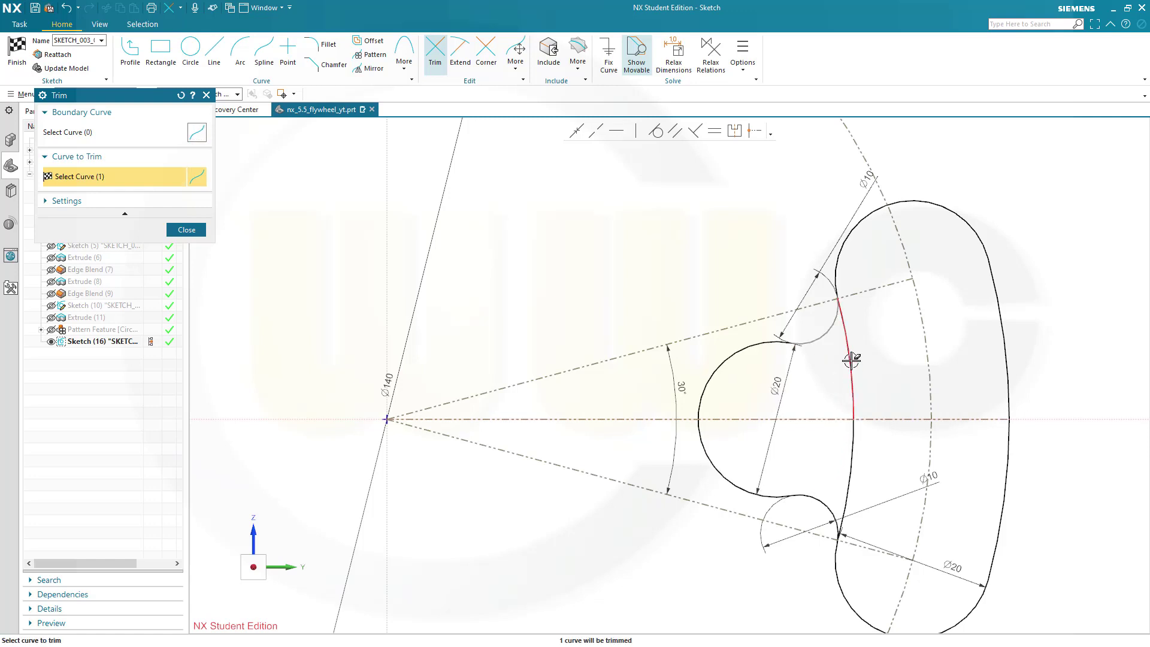
left_click(851, 360)
scroll(836, 584, "up", 3)
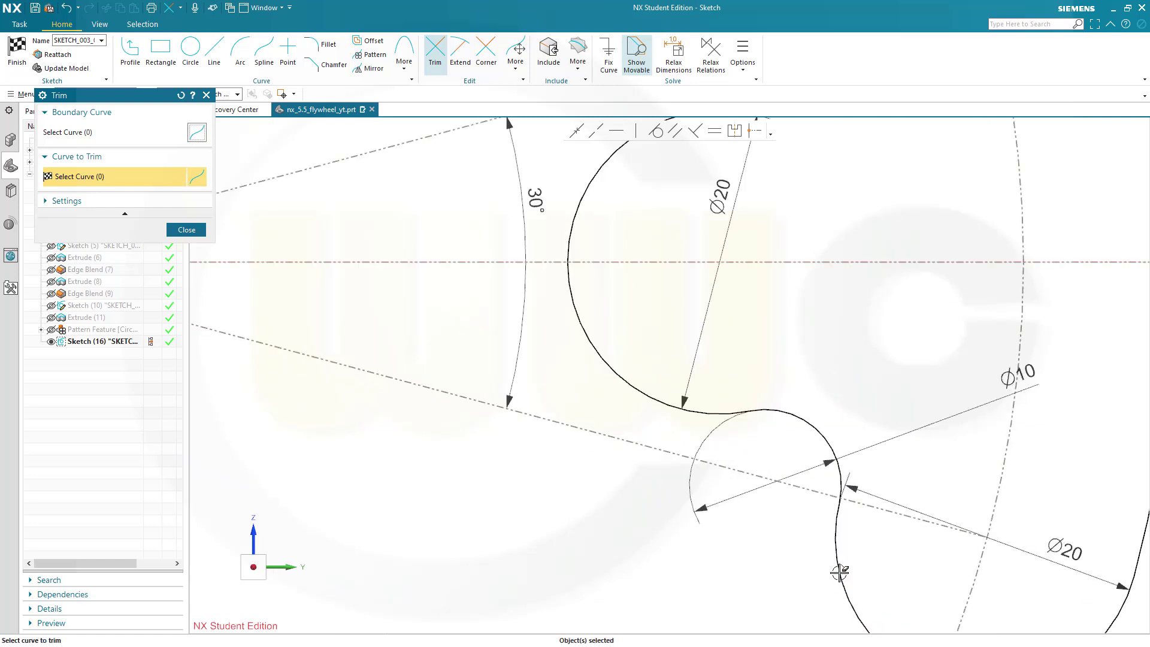
scroll(840, 572, "up", 5)
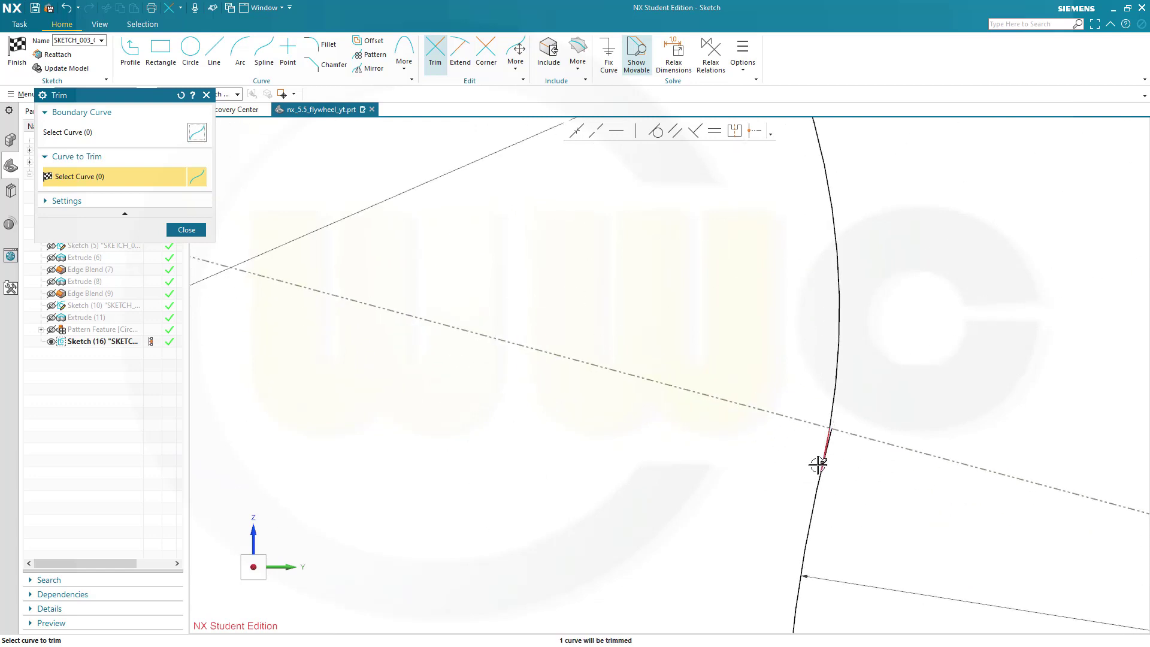
scroll(818, 465, "up", 4)
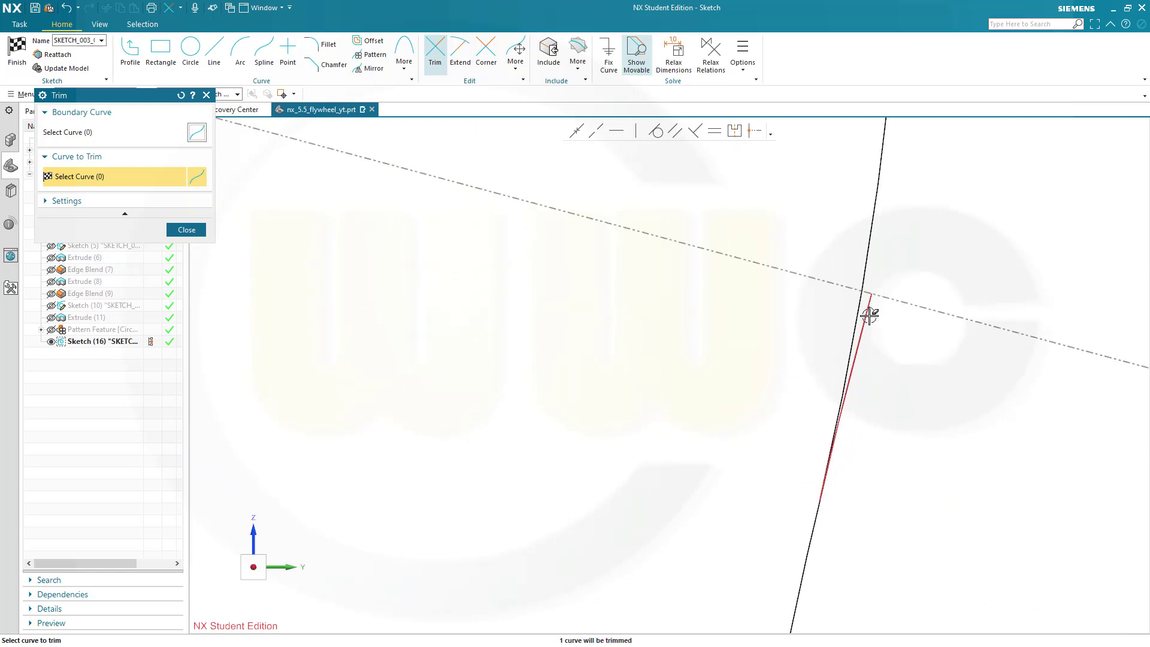
Step: Trim the remaining overlapping curve ends to leave one closed lobe outline
left_click(870, 315)
scroll(909, 315, "down", 6)
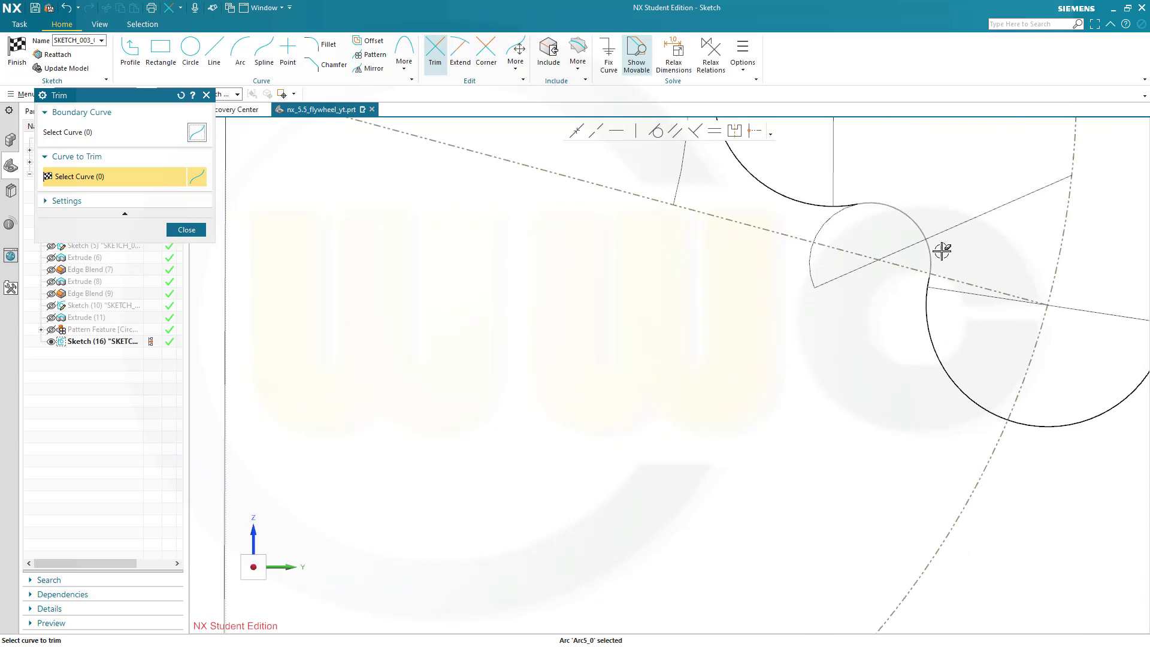
middle_click_drag(843, 257, 844, 493, "shift")
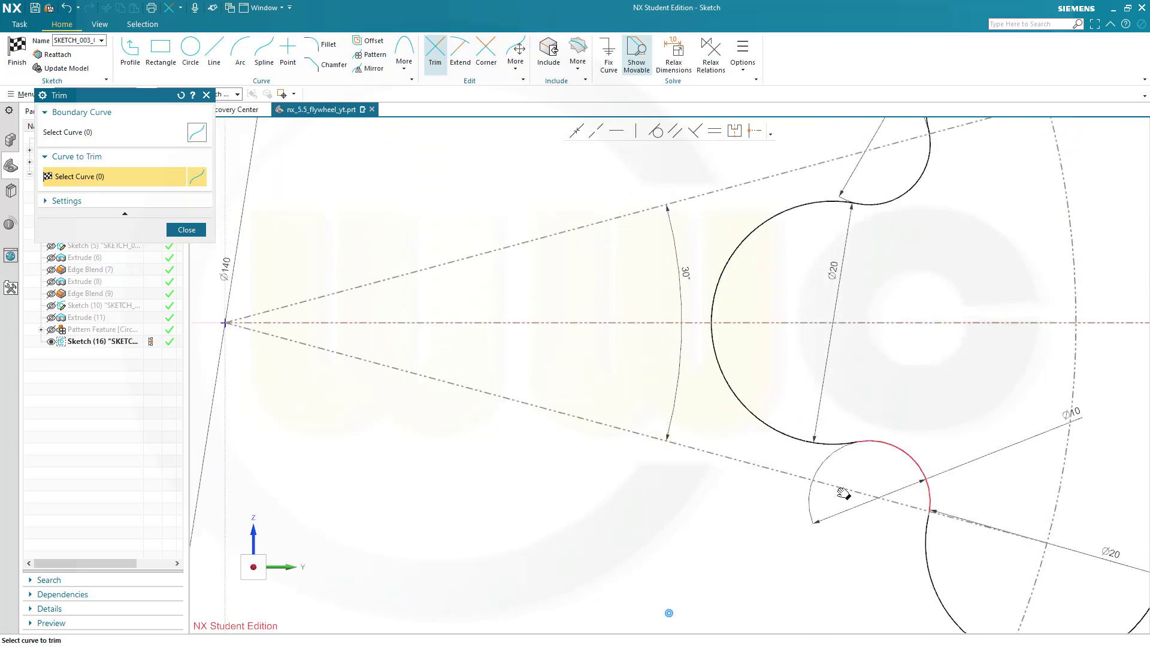
left_click(843, 494)
scroll(947, 203, "up", 8)
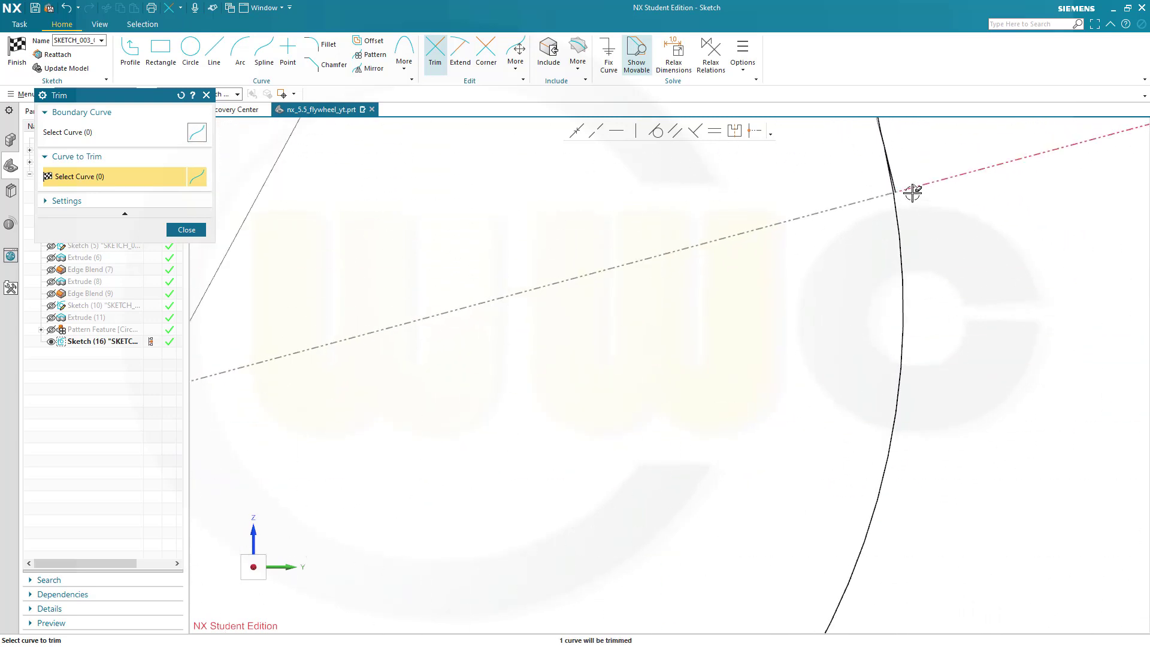
scroll(912, 192, "up", 3)
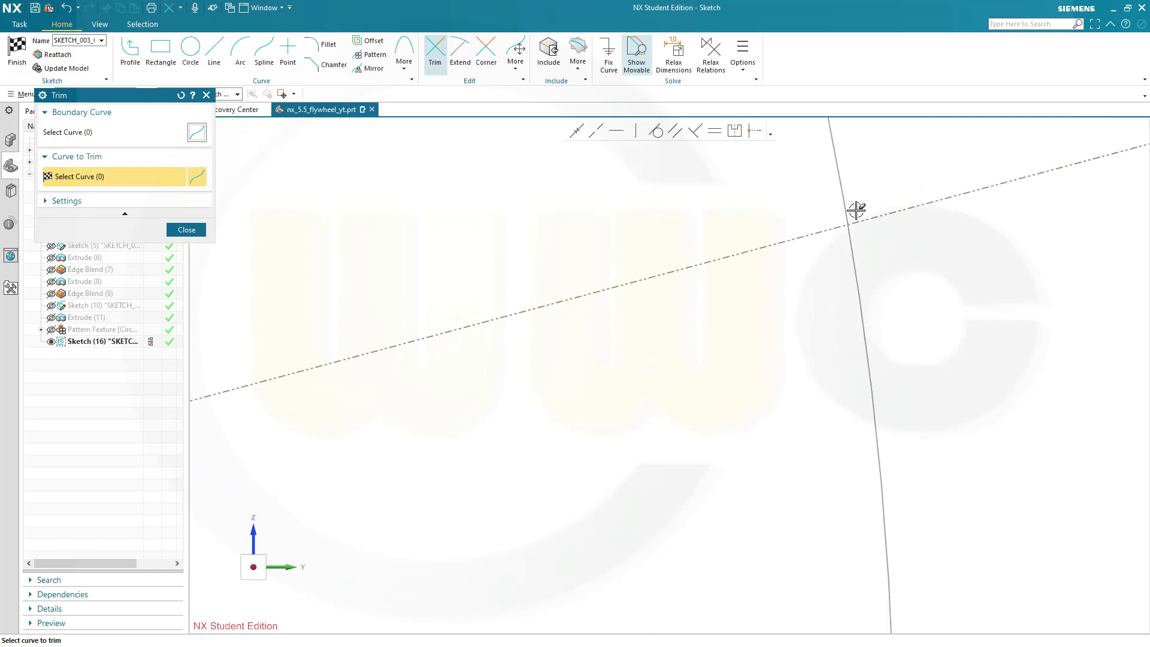
scroll(940, 259, "down", 8)
middle_click(779, 350)
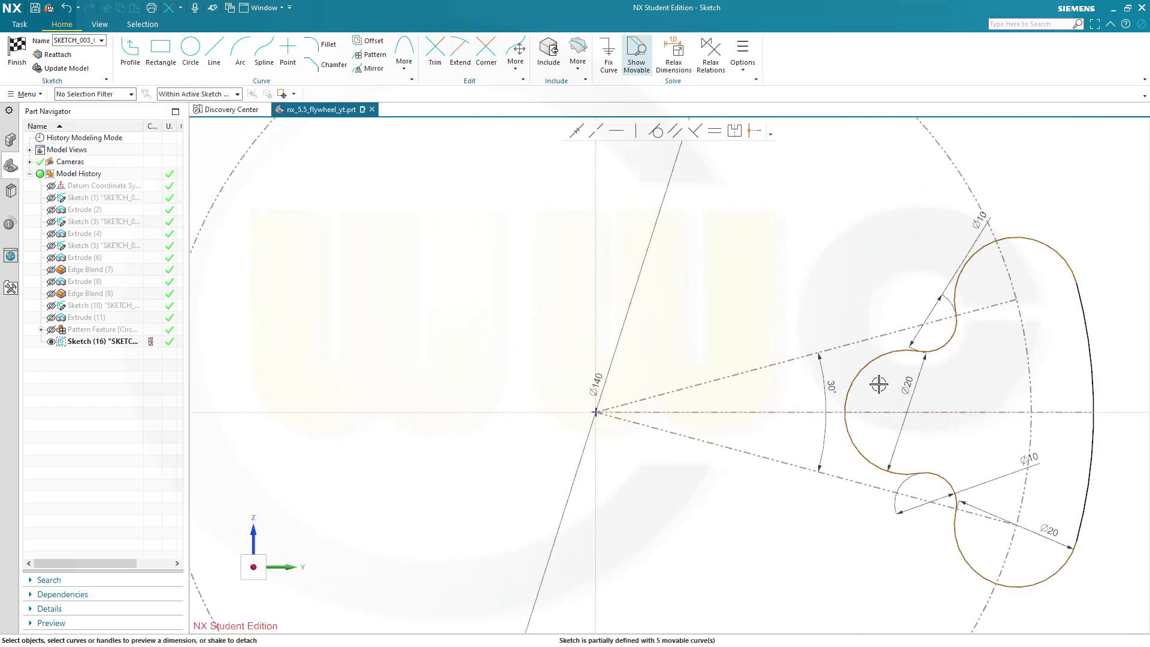
Step: Dimension the Ø20 arc centre 50 from the sketch origin and finish Sketch (16)
left_click(886, 356)
left_click(903, 413)
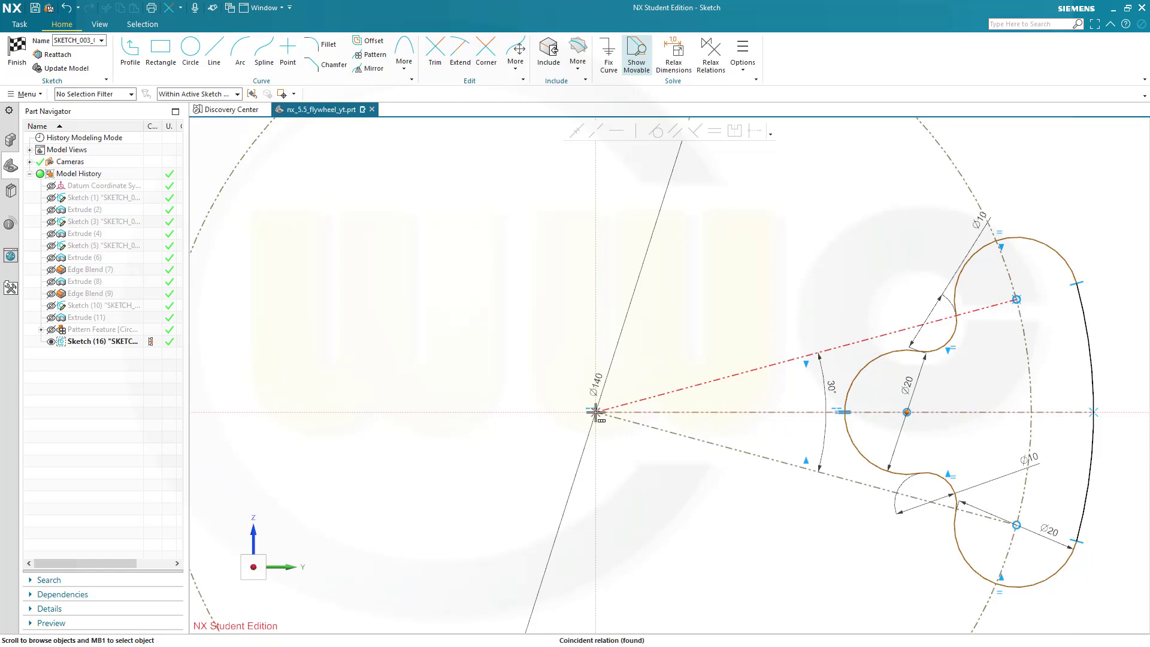
left_click(596, 412)
left_click(1052, 193)
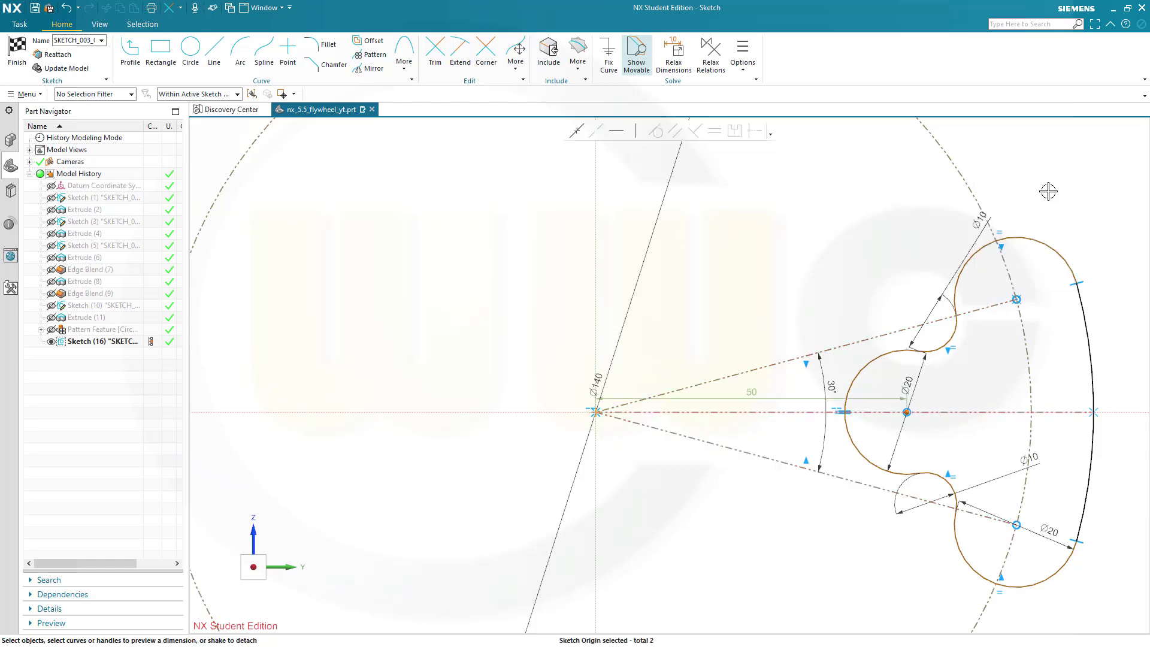
left_click(764, 390)
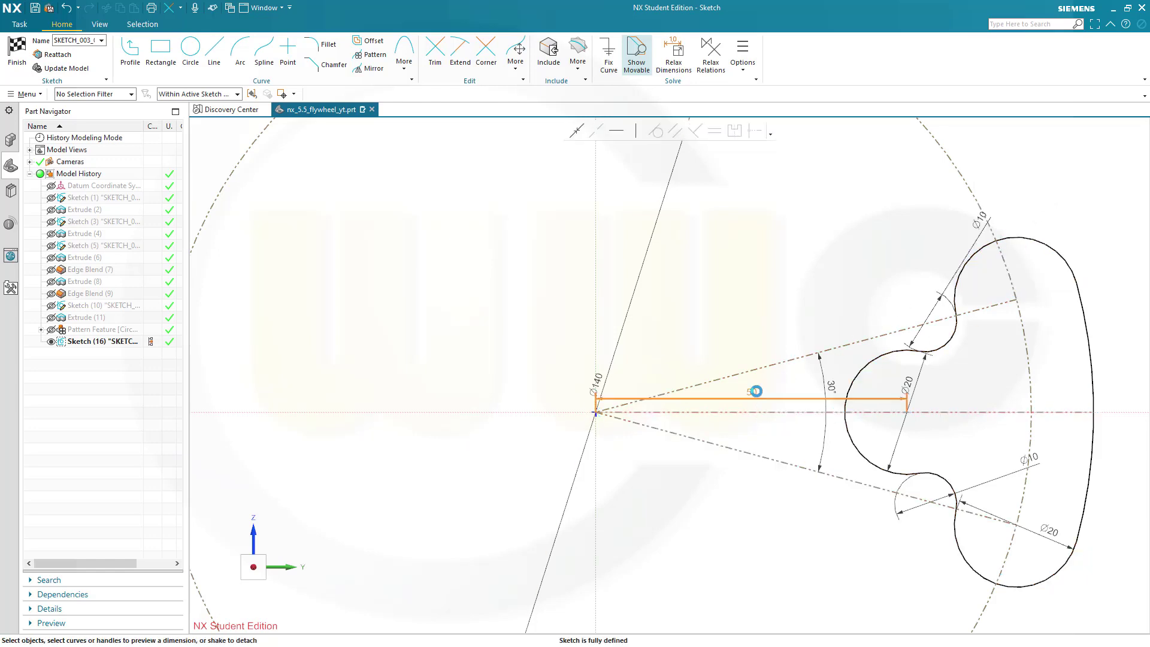
key("Return")
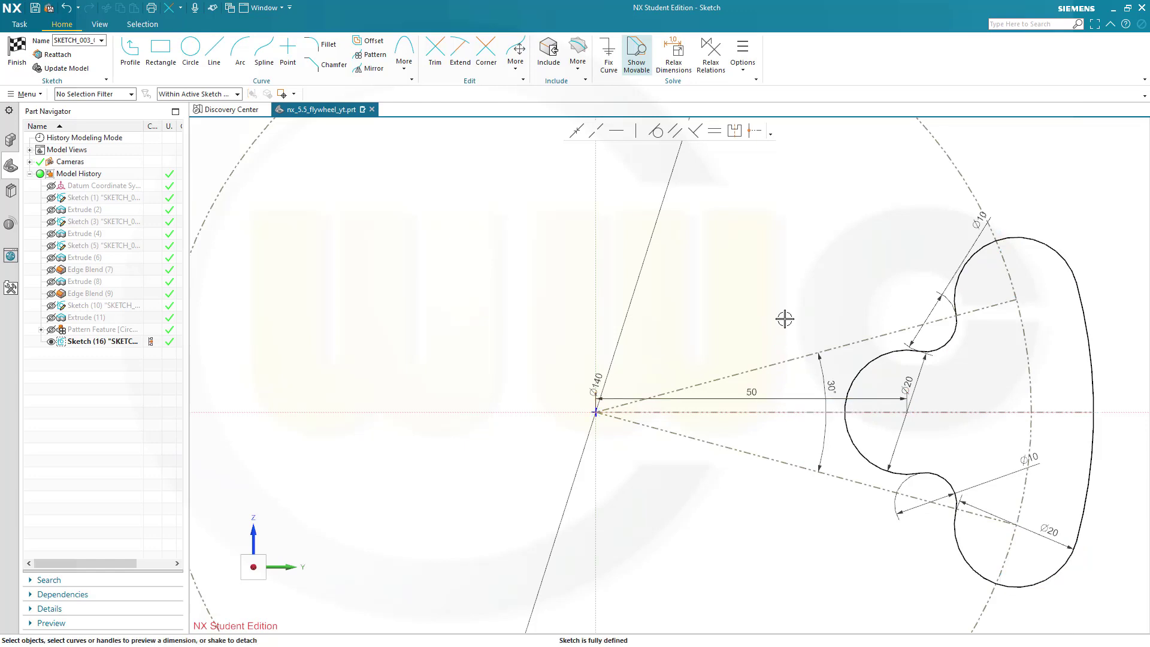
key("ctrl+q")
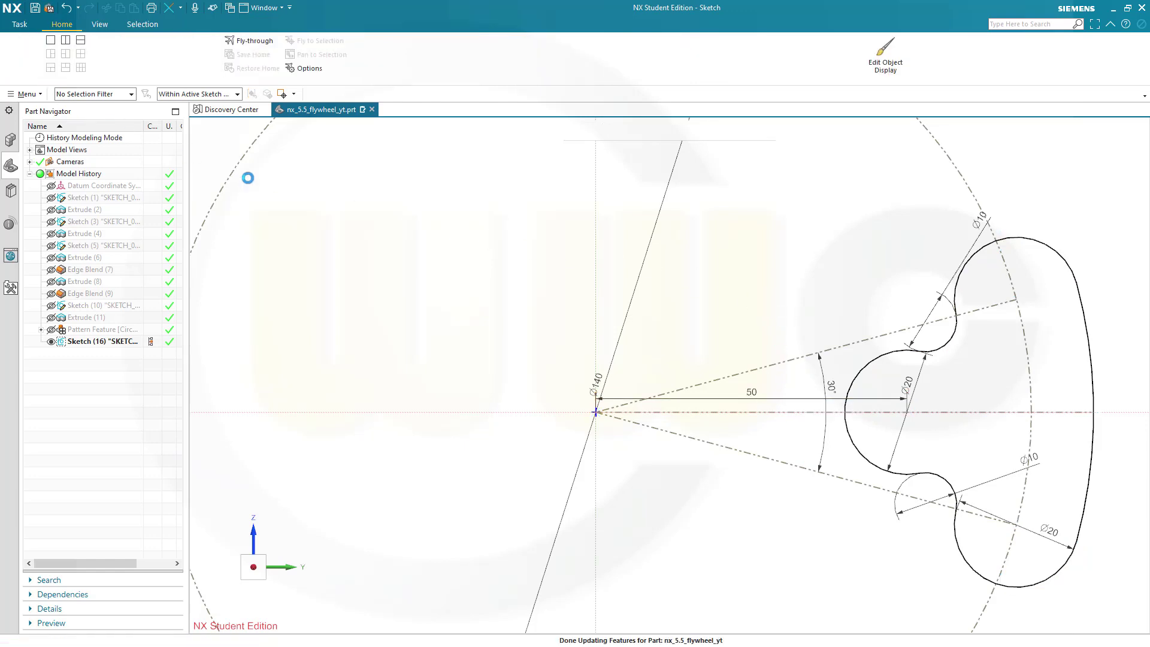
Step: Show the flywheel body and extrude Sketch (16) as a symmetric 40 subtract cut
left_click(51, 330)
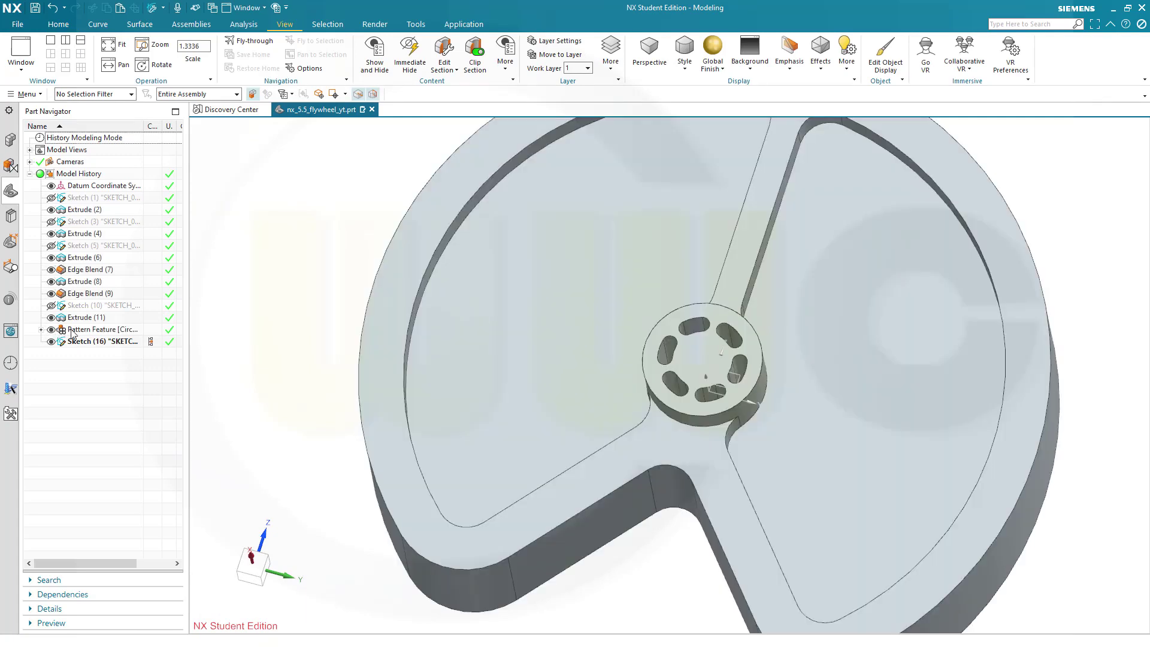
left_click(102, 341)
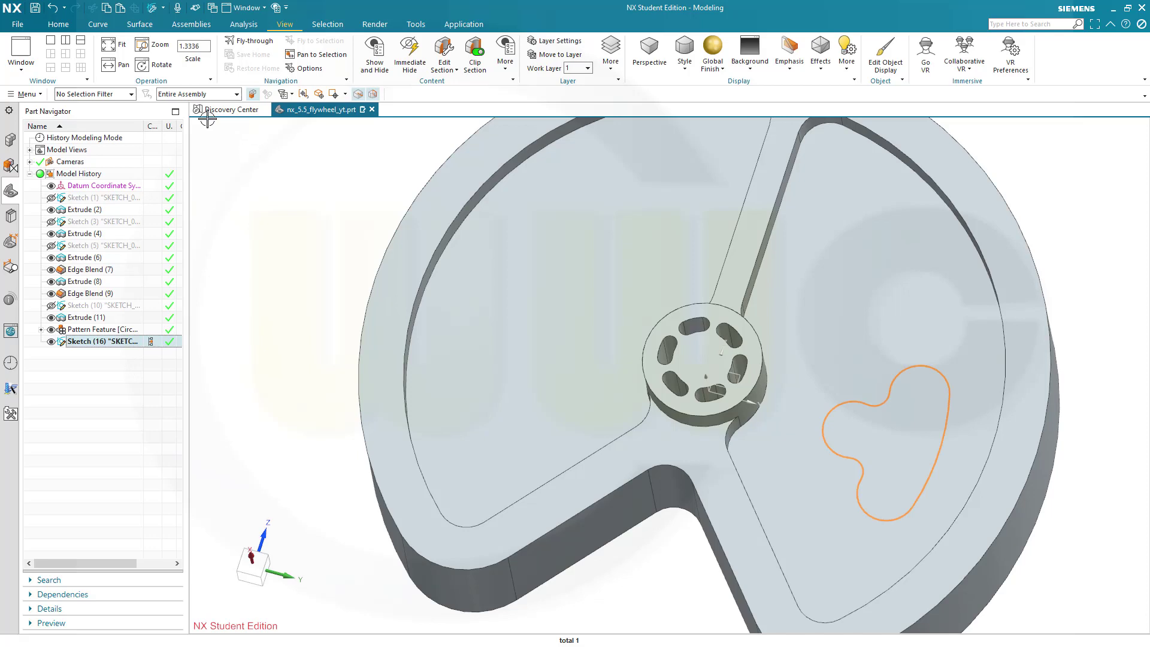
left_click(58, 24)
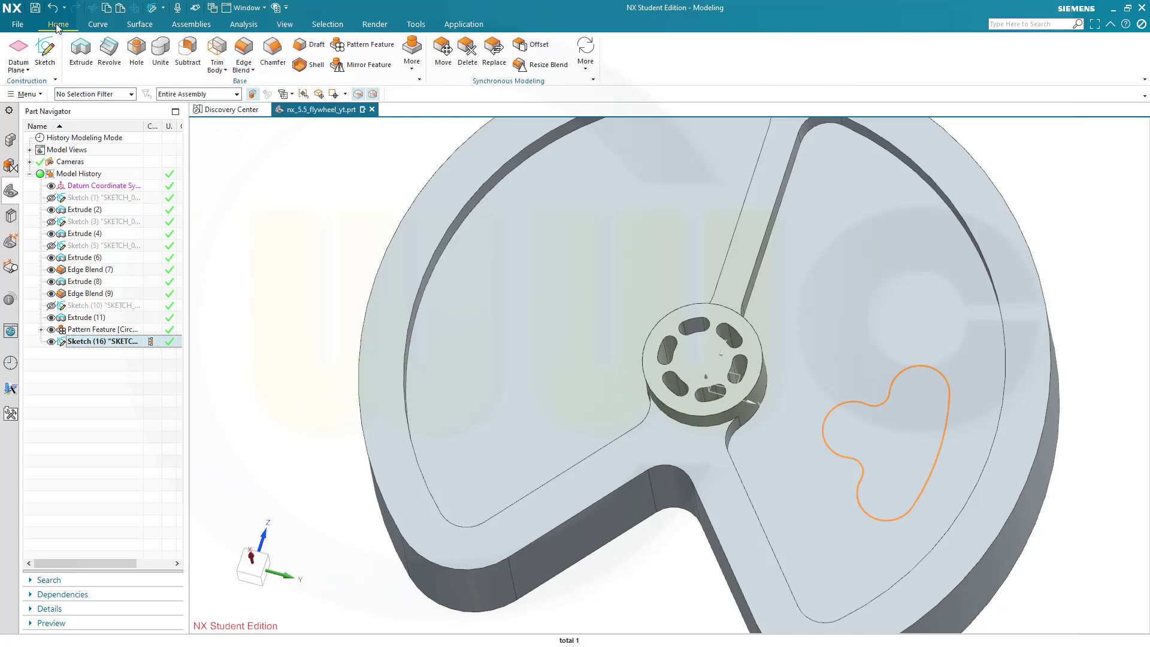
left_click(81, 48)
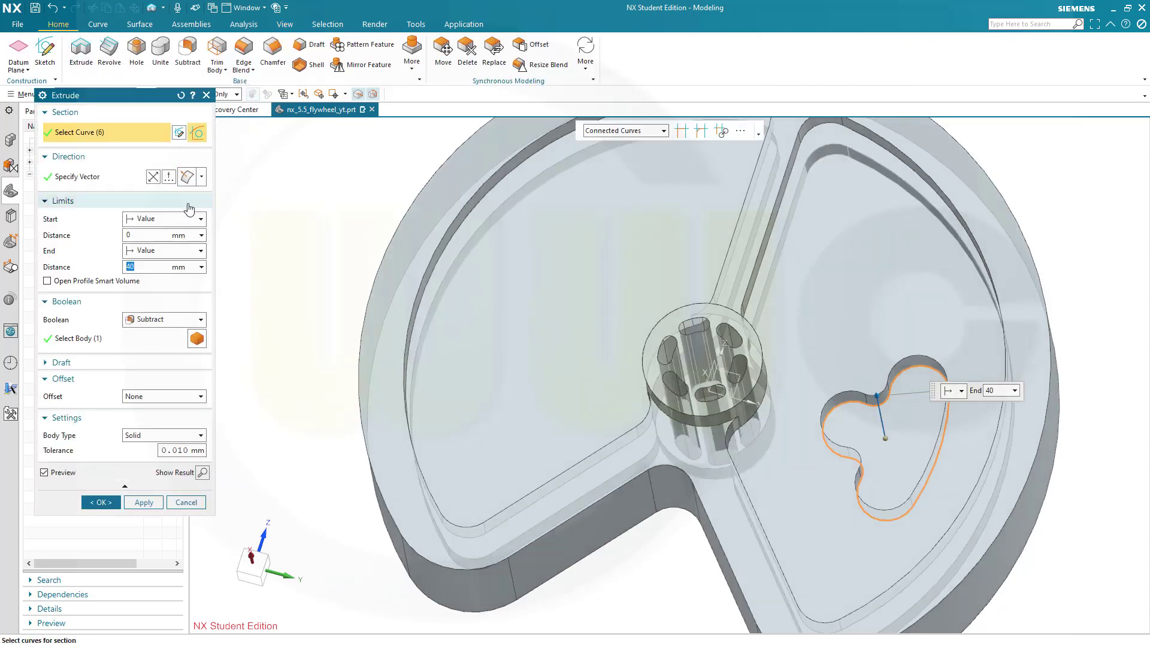
left_click(196, 220)
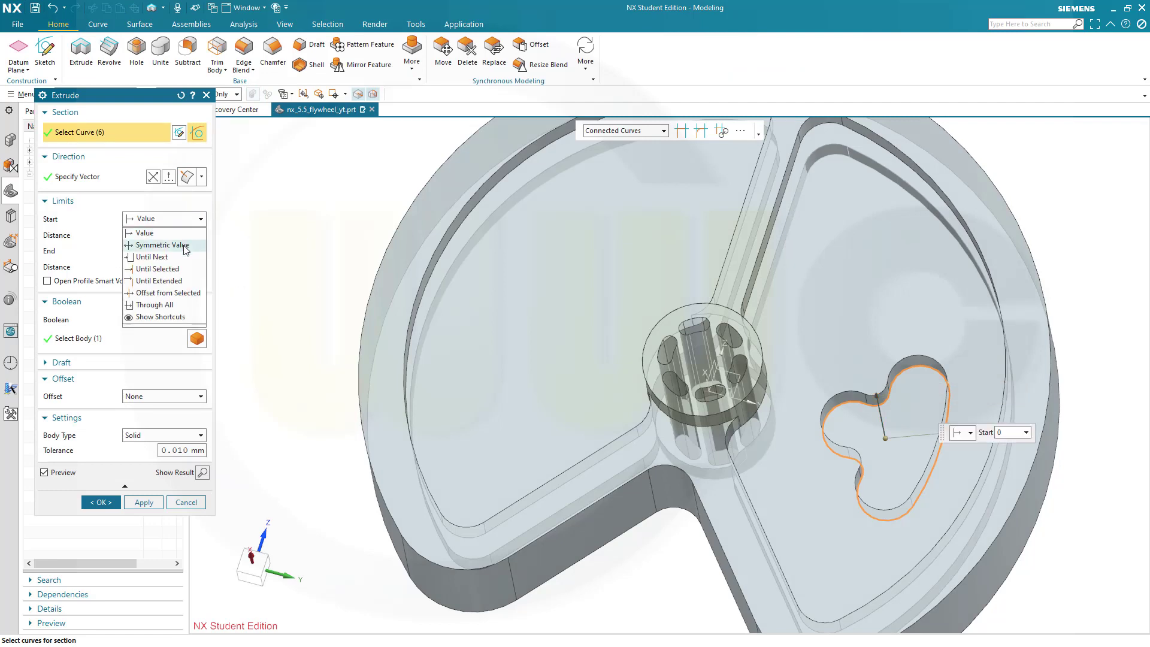
left_click(180, 245)
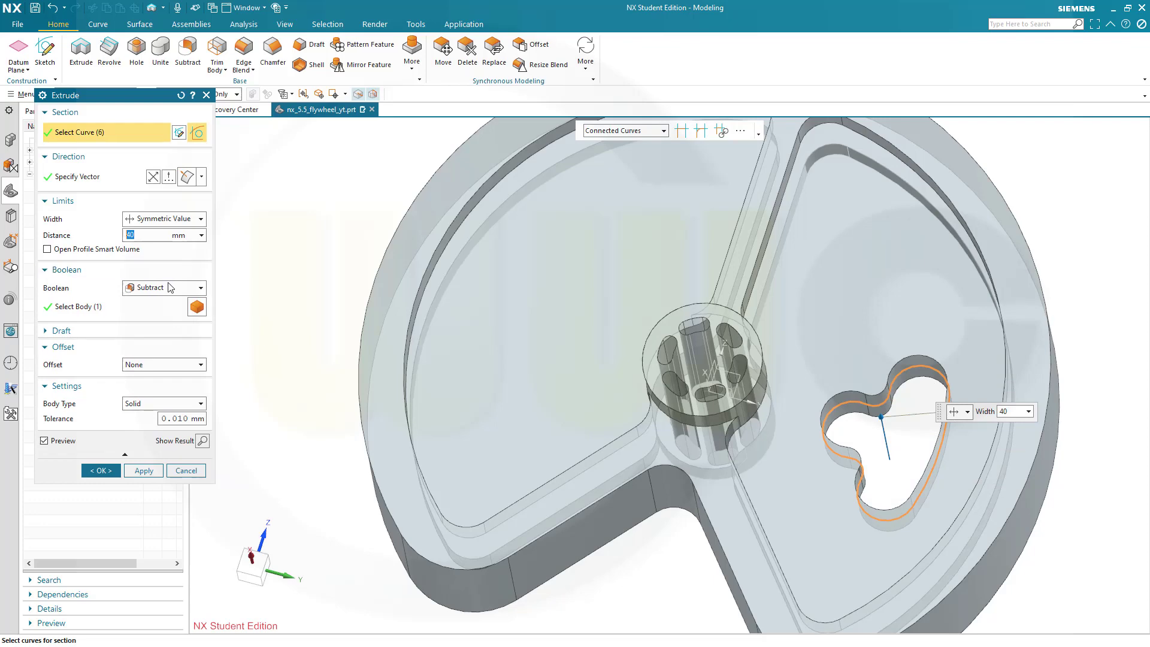
left_click(101, 470)
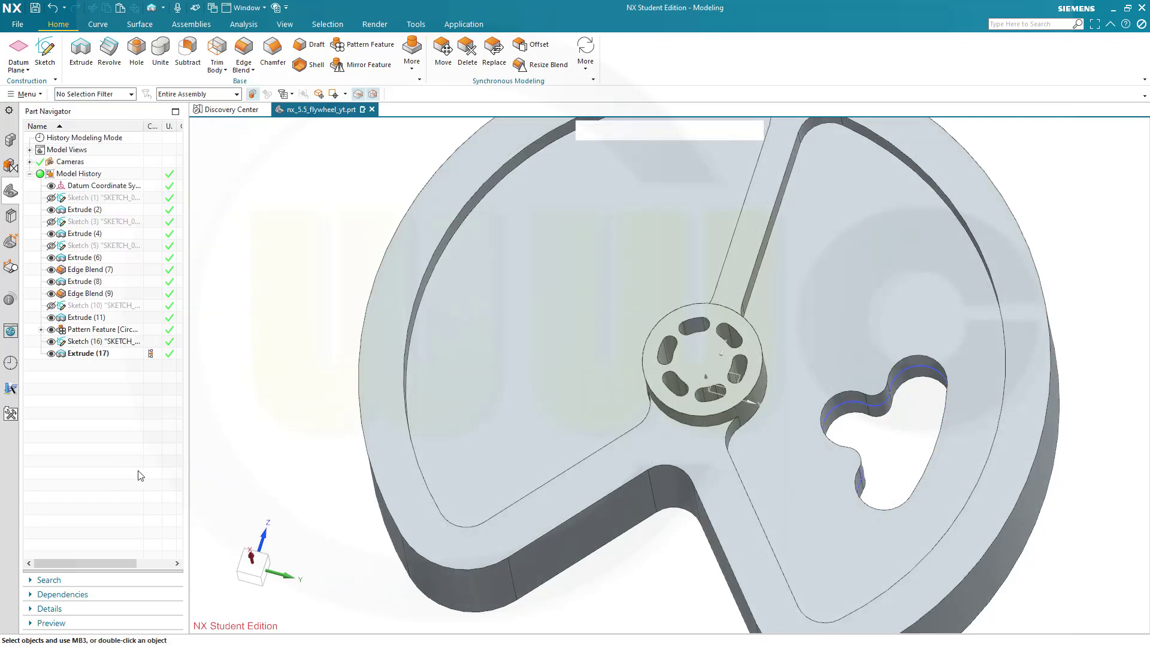
Step: Circularly pattern the Extrude (17) lobed cutout about the datum X axis, count 6 over 360°
left_click(89, 355)
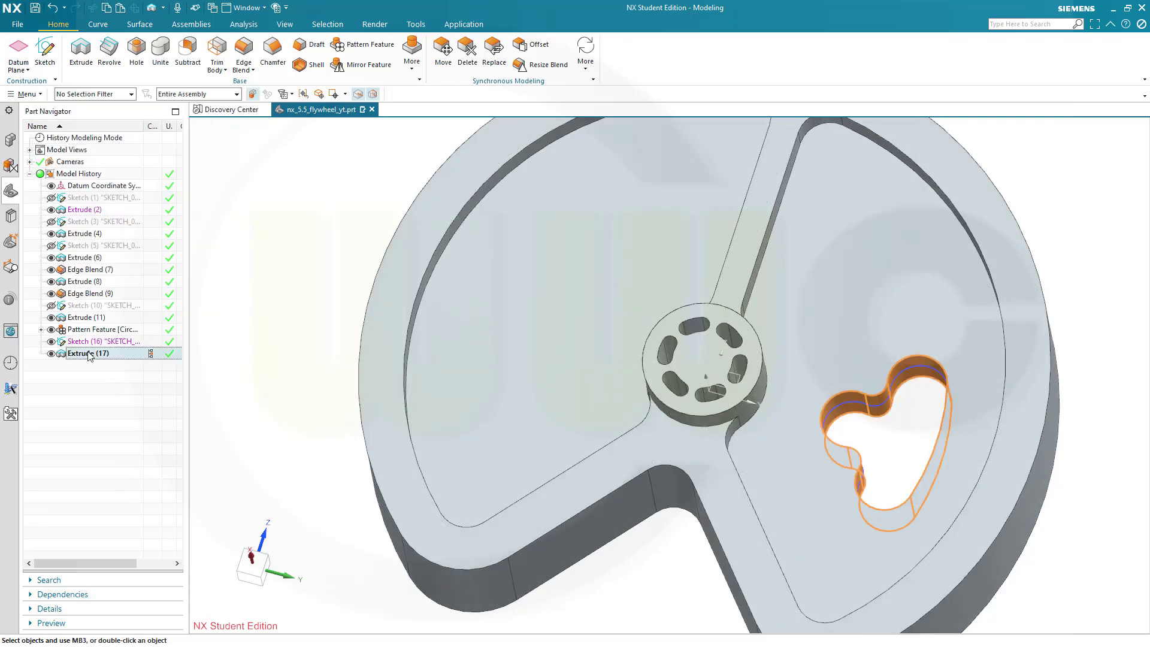
left_click(377, 46)
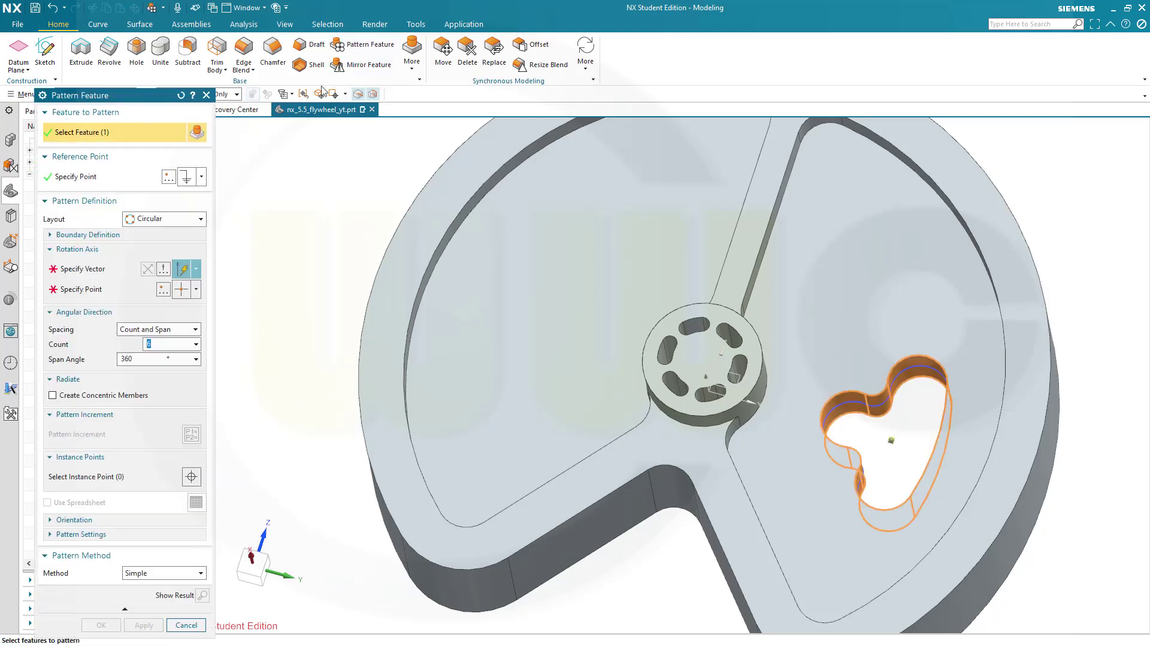
left_click(107, 271)
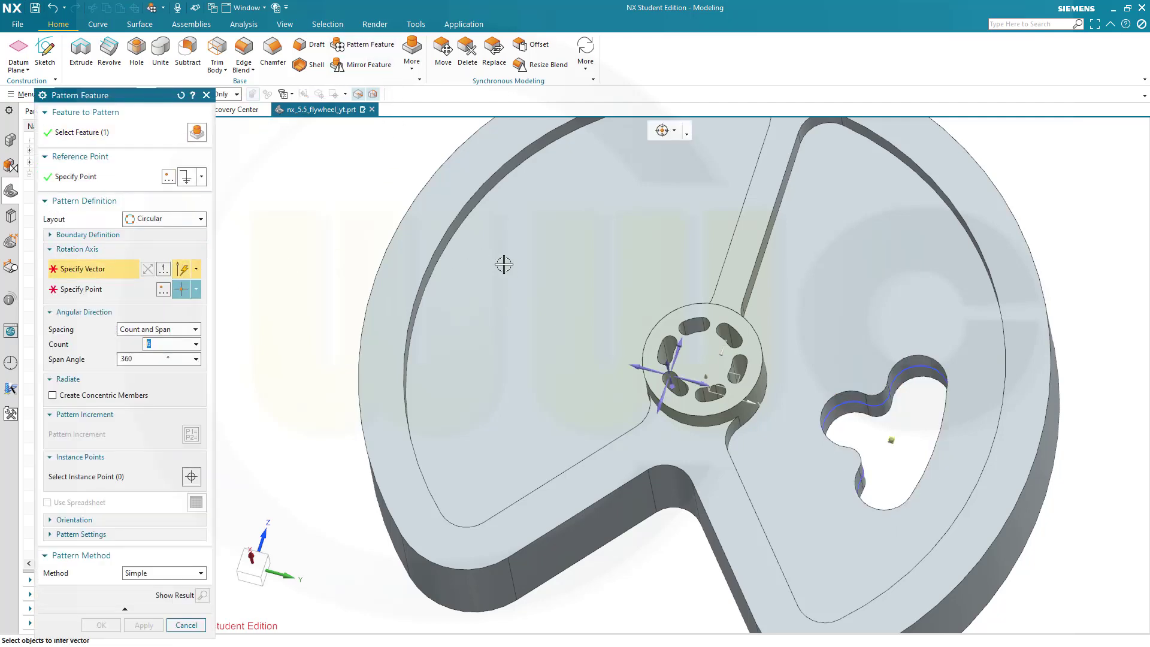
middle_click_drag(572, 290, 682, 310)
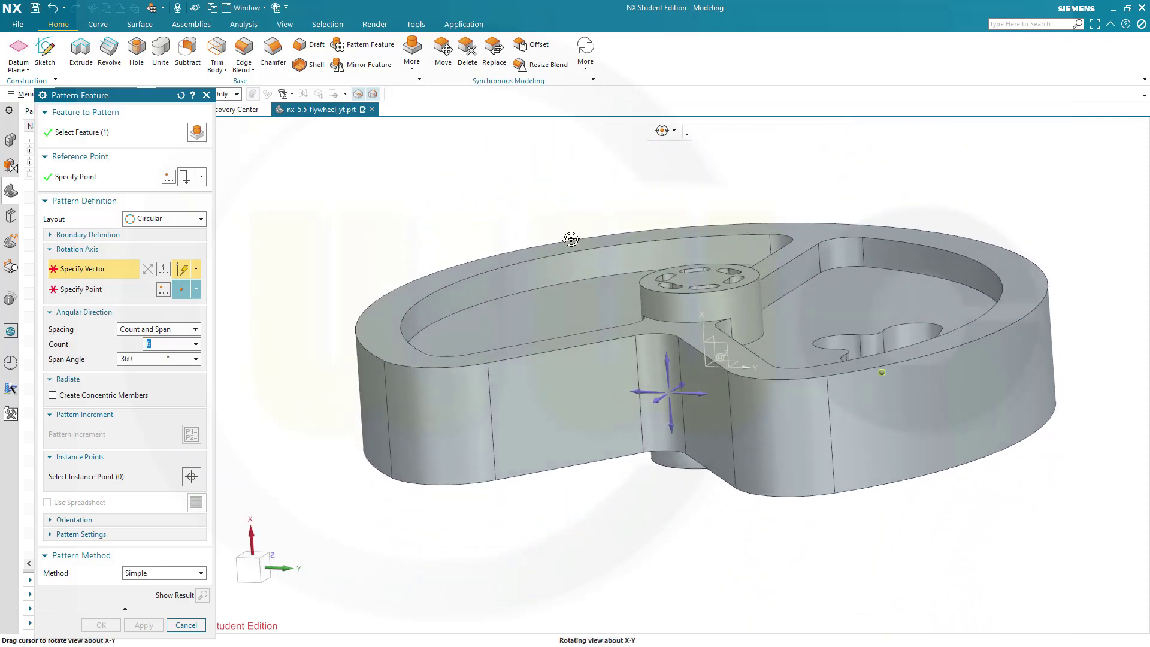
left_click(706, 350)
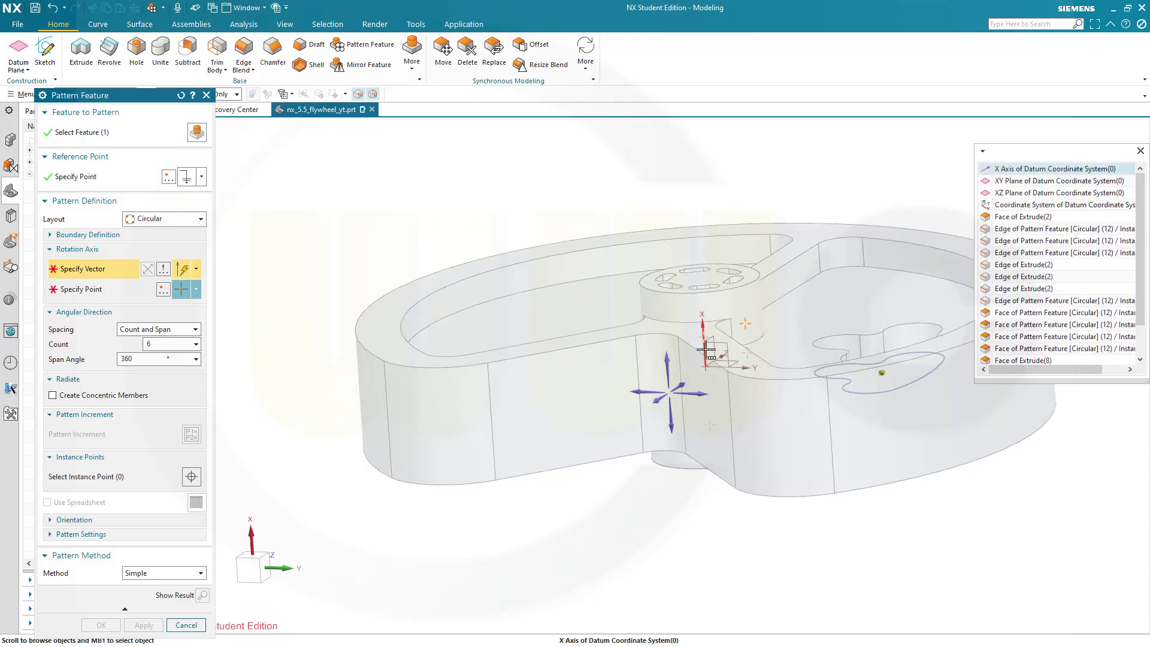
left_click(1019, 169)
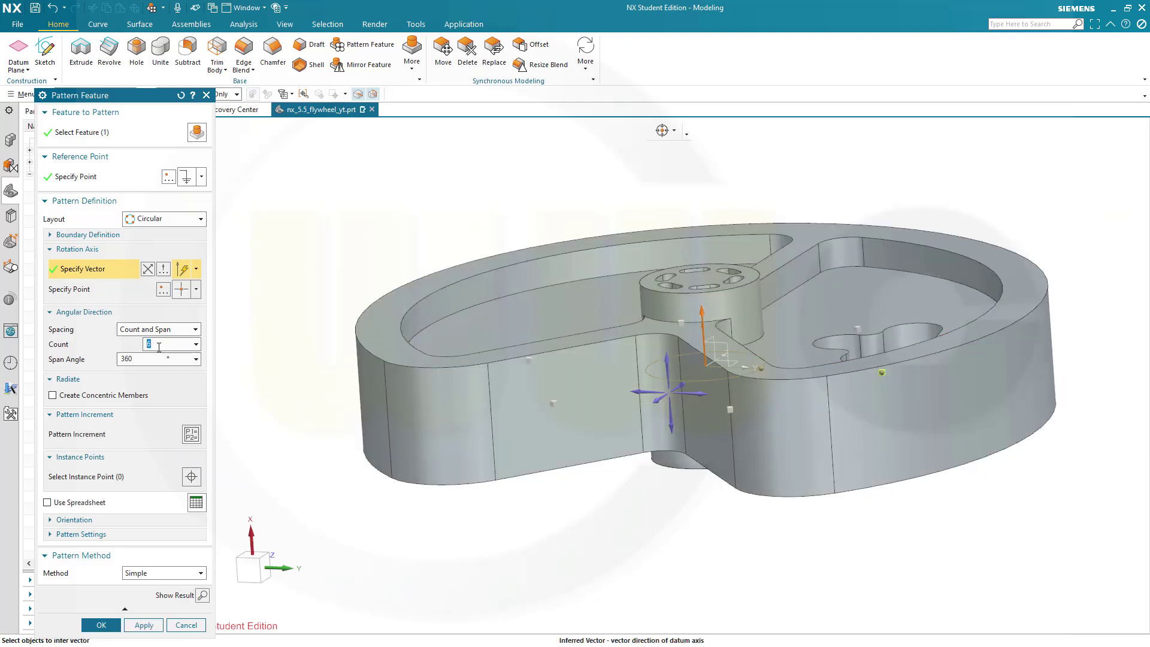
middle_click_drag(315, 324, 506, 338)
key("ctrl+alt+r")
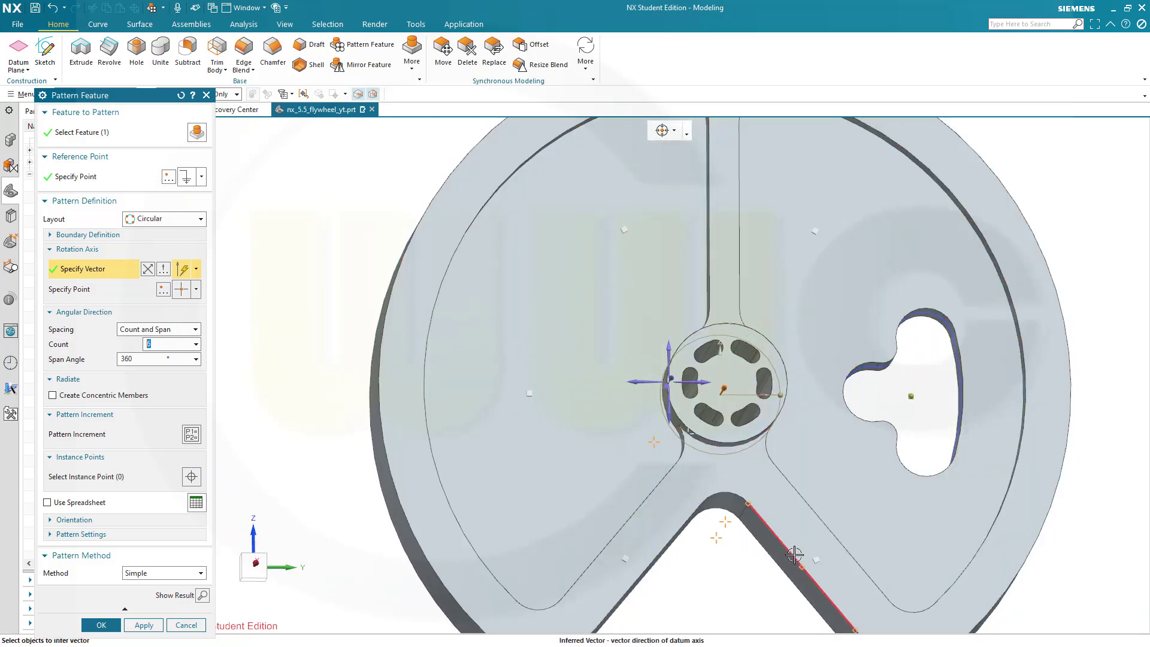
Step: Delete the two pattern instances on either side of the rim notch
right_click(815, 559)
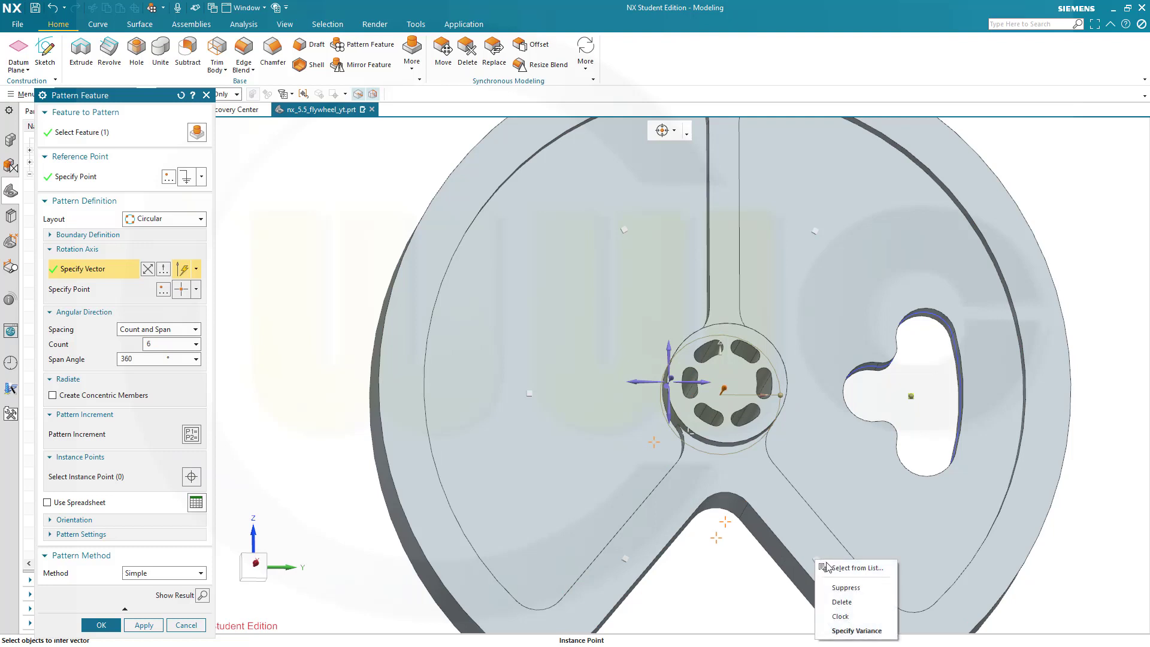
left_click(845, 605)
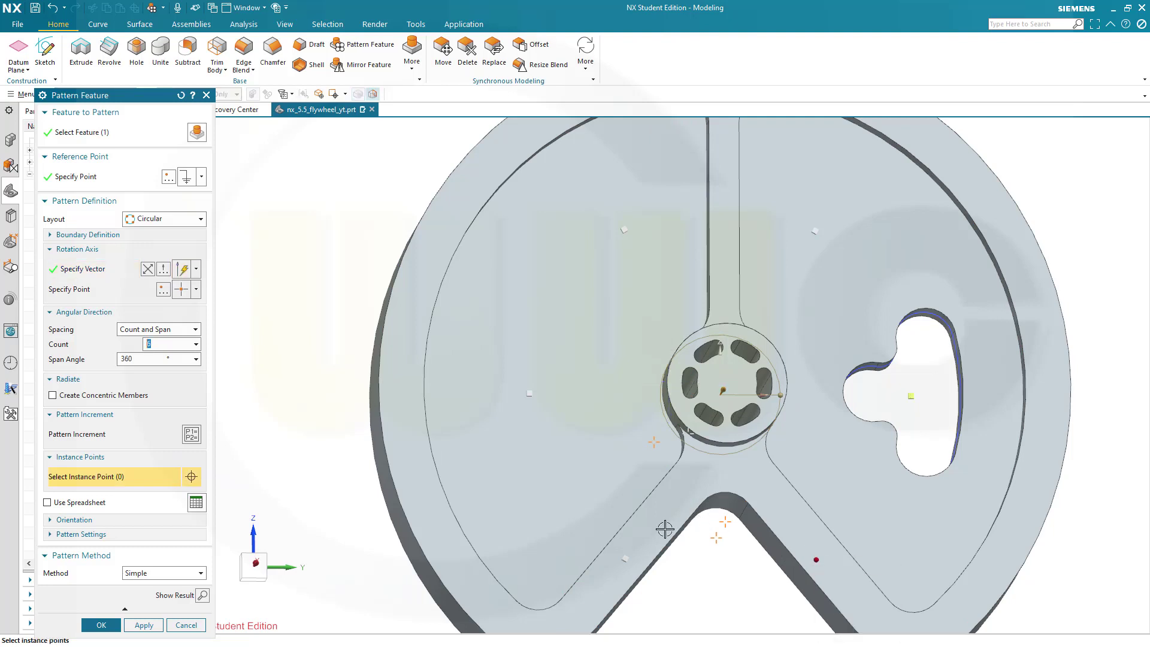
right_click(625, 558)
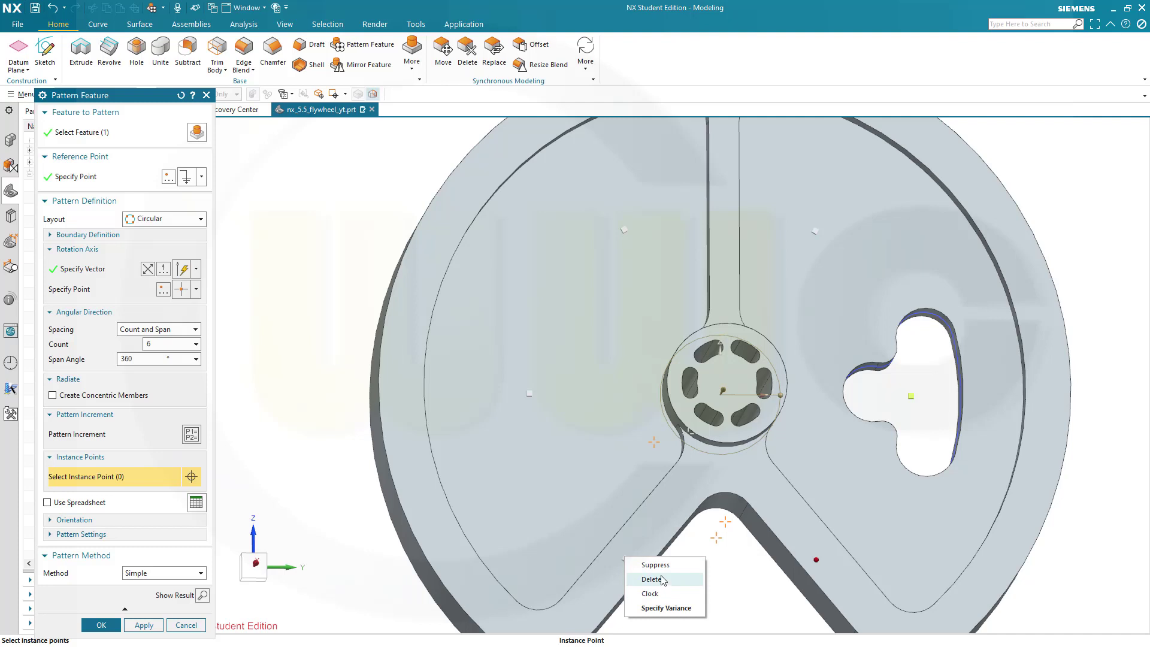
left_click(662, 586)
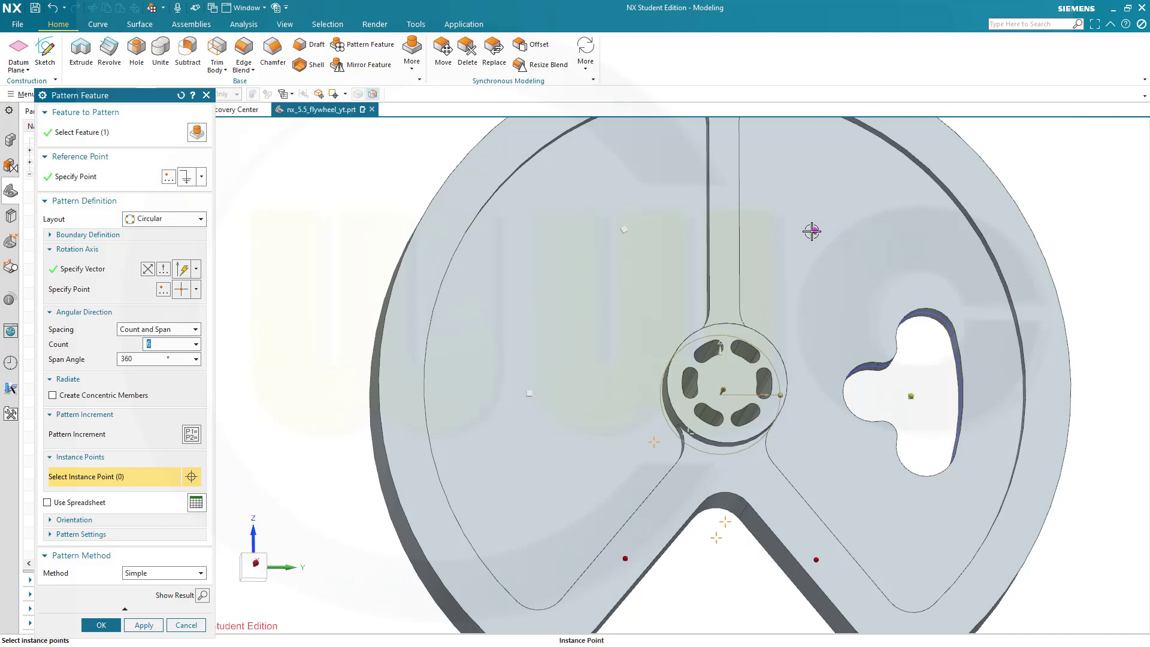
Step: Clock the upper-left pattern instance by 6° and finish the circular pattern
right_click(811, 231)
left_click(828, 267)
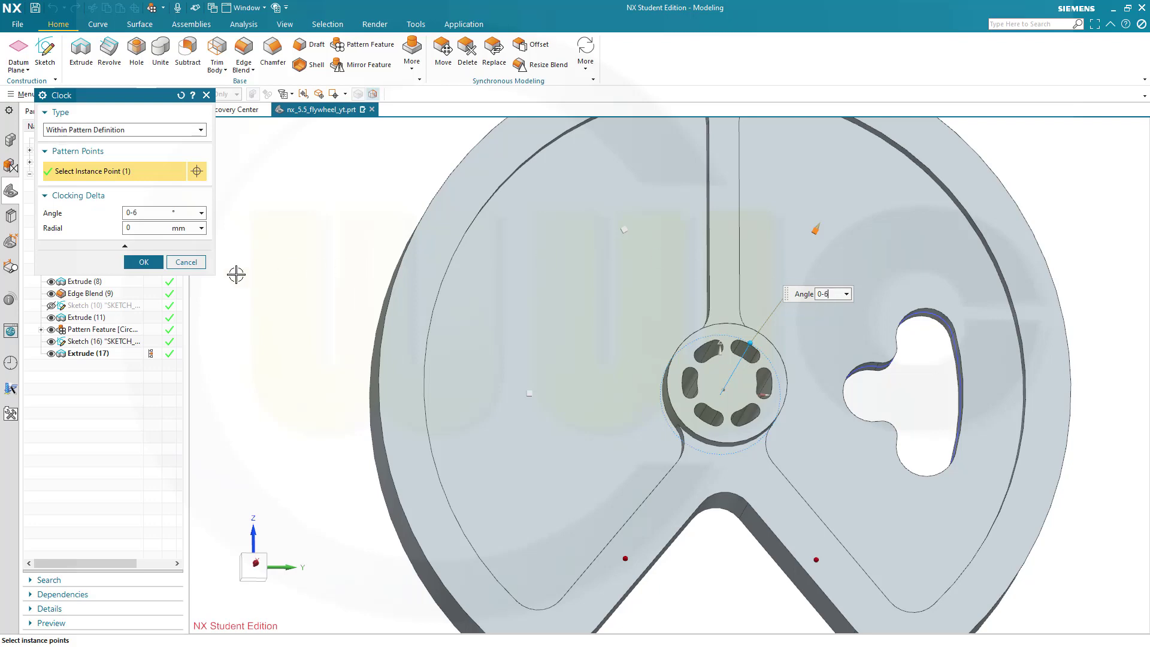
left_click(144, 264)
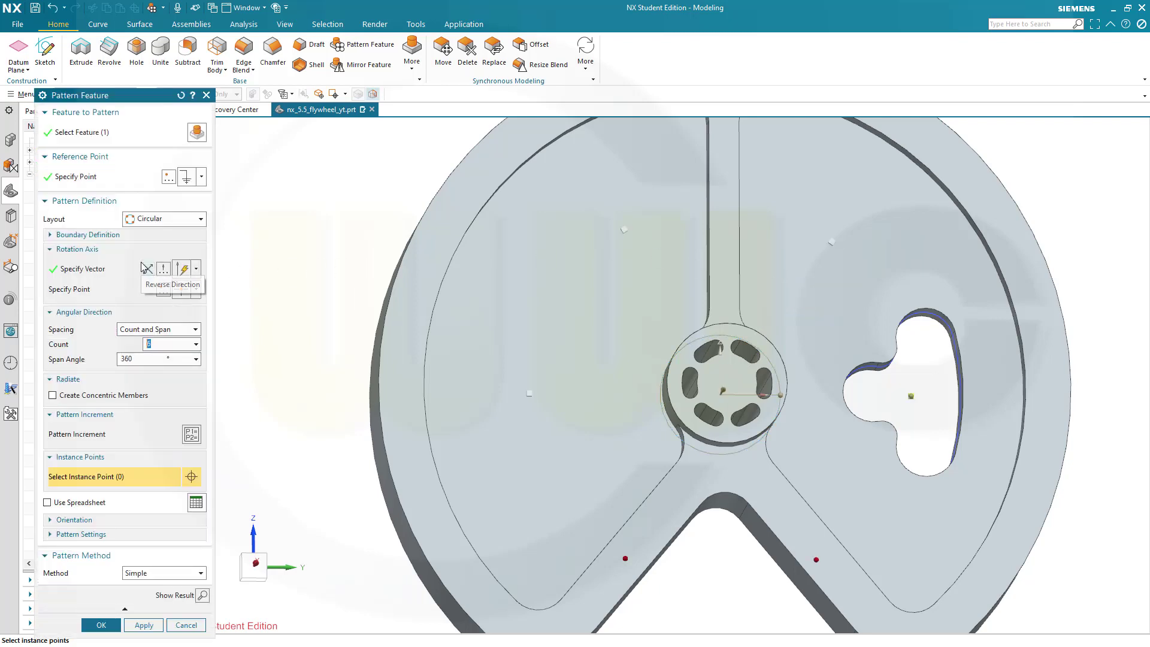
right_click(623, 232)
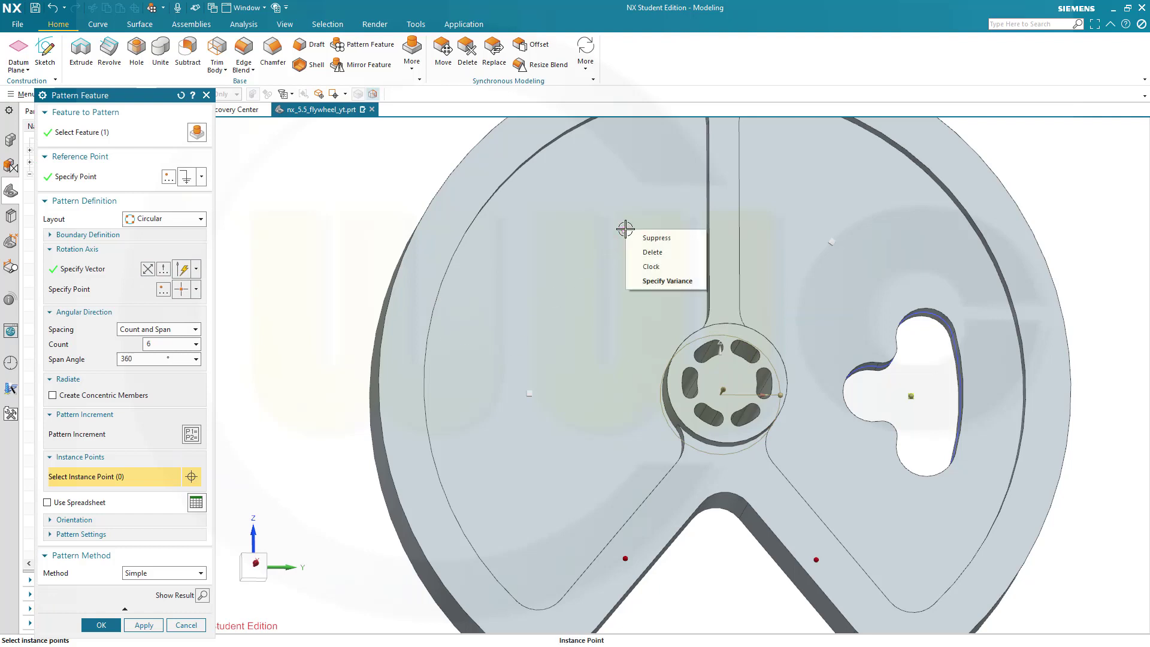
left_click(646, 265)
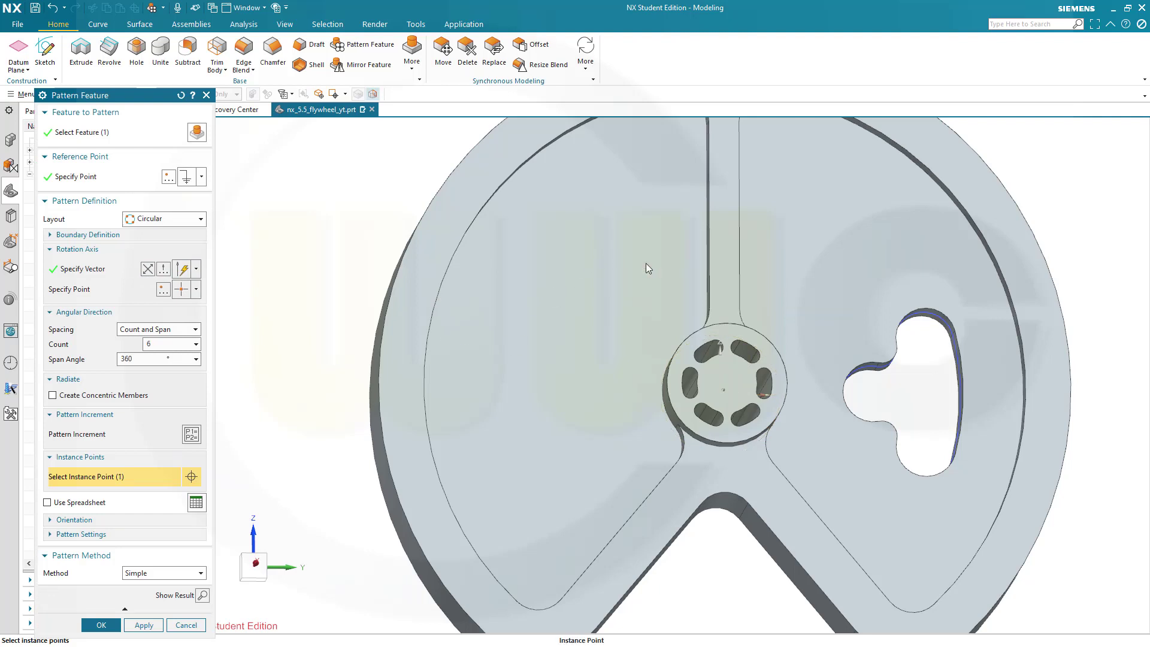
type("6")
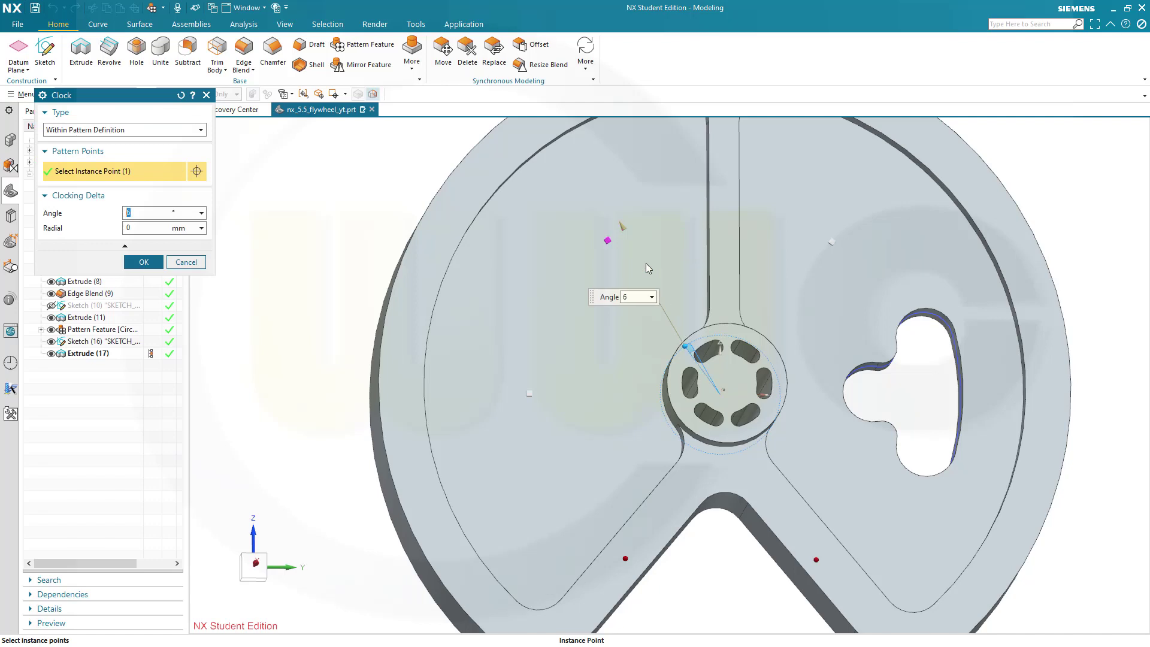
left_click(140, 263)
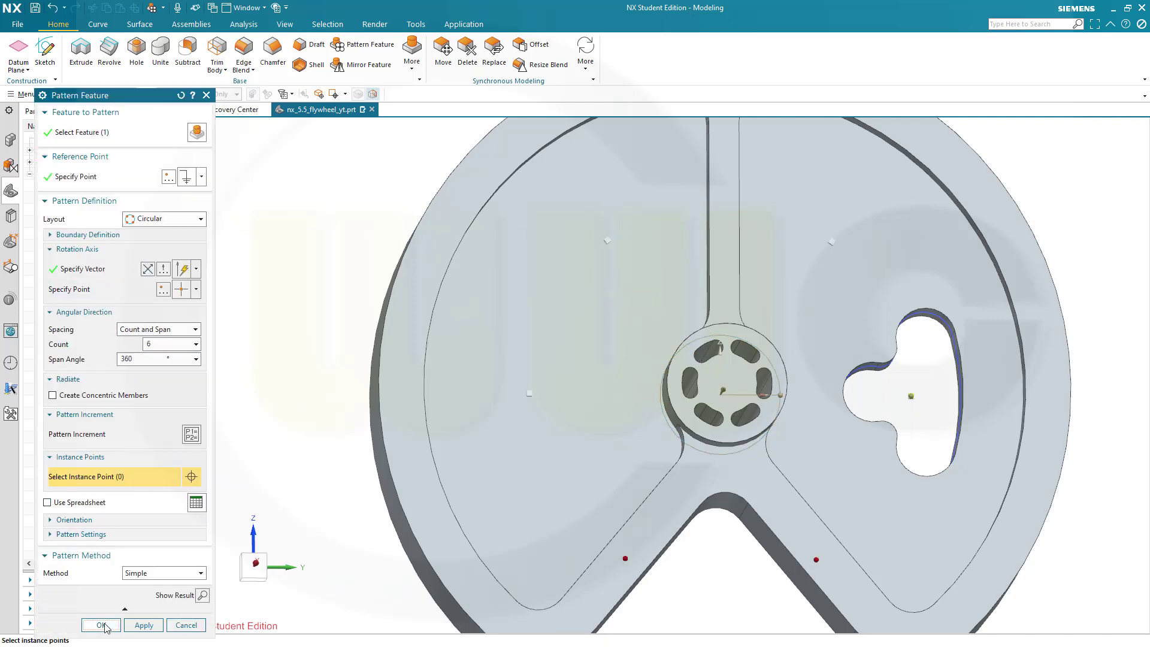
left_click(102, 625)
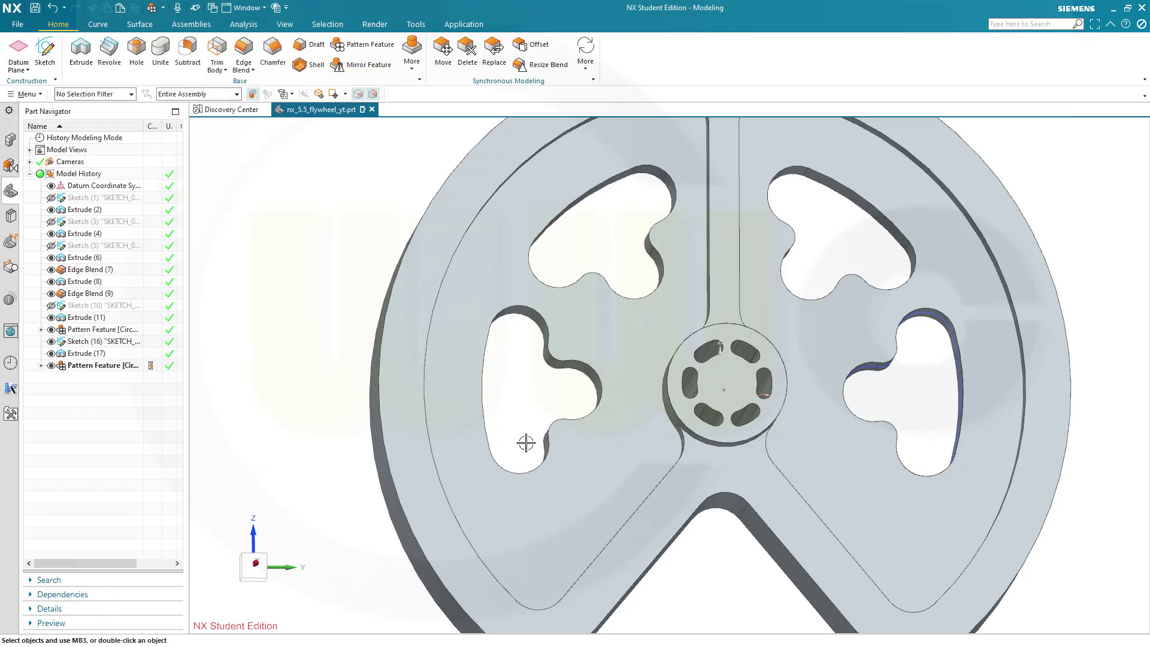
Step: Position the Ø12 mm through hole at the hub's arc centre
middle_click_drag(322, 300, 309, 270)
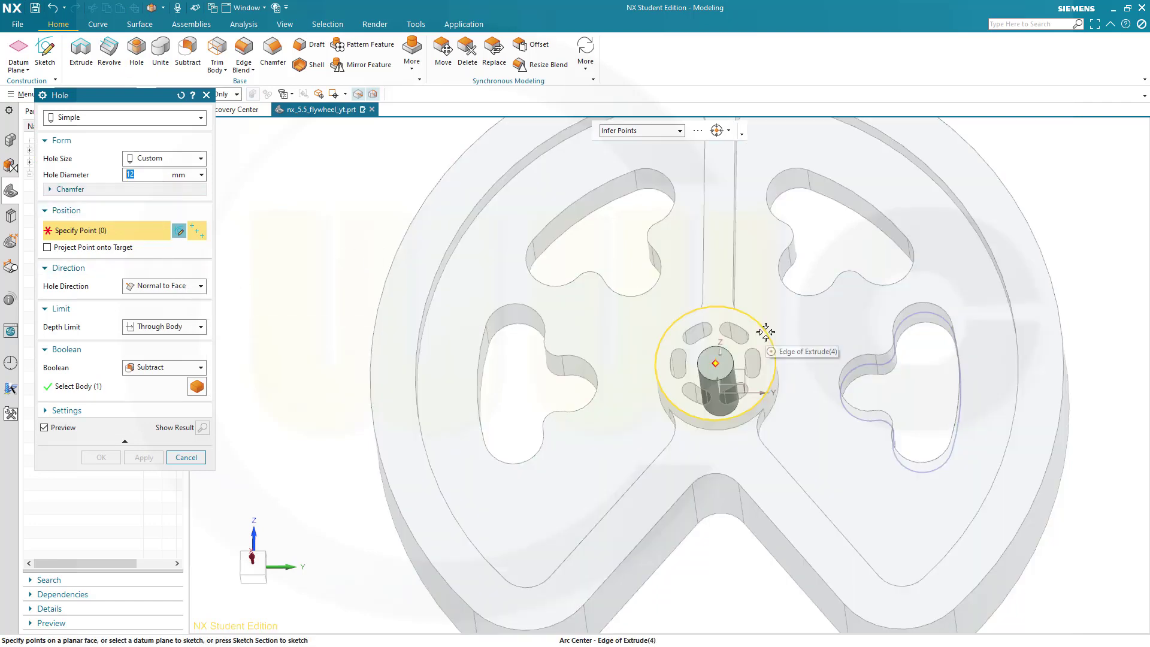
left_click(767, 332)
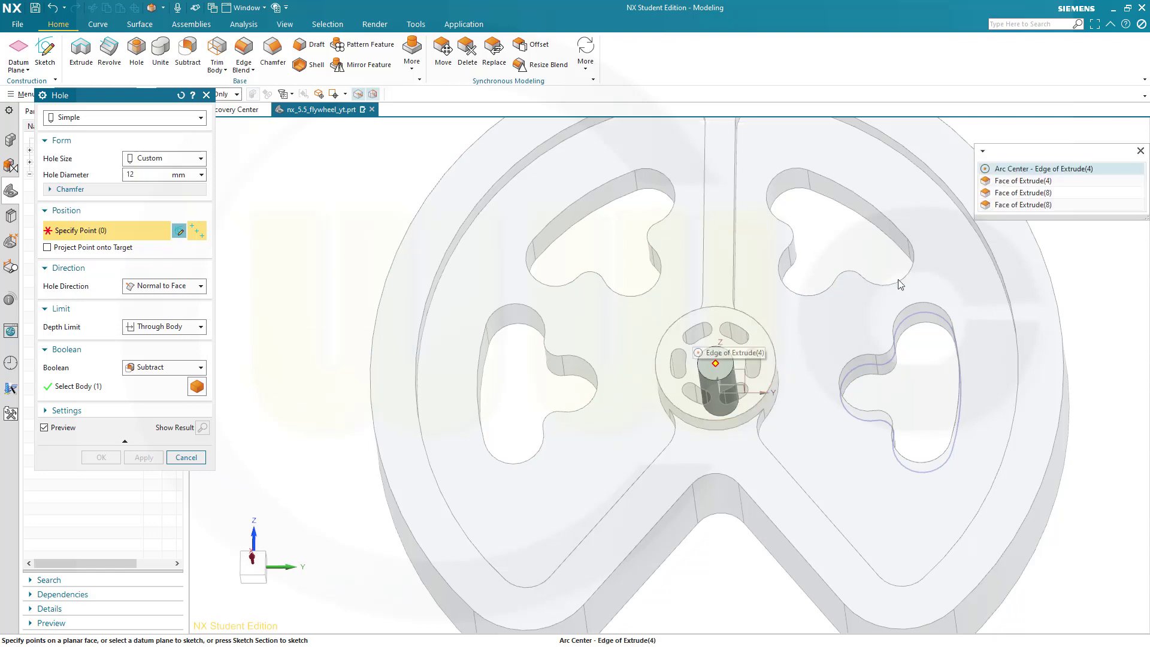
left_click(1007, 168)
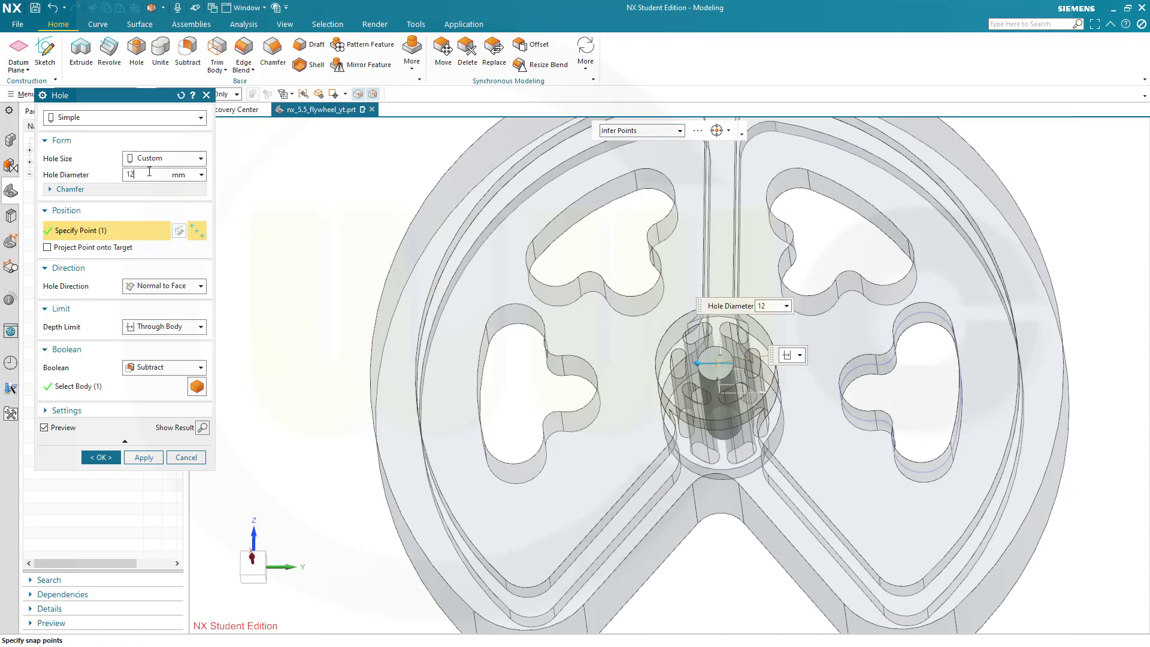
left_click(100, 457)
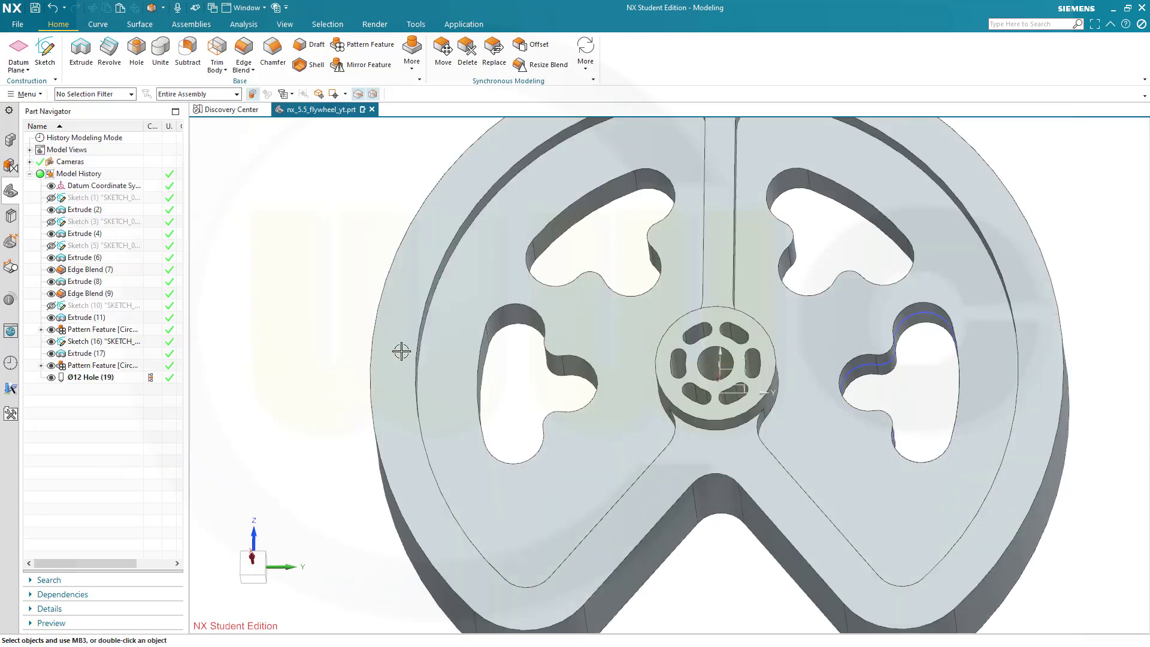
middle_click_drag(477, 346, 516, 264)
scroll(533, 221, "up", 2)
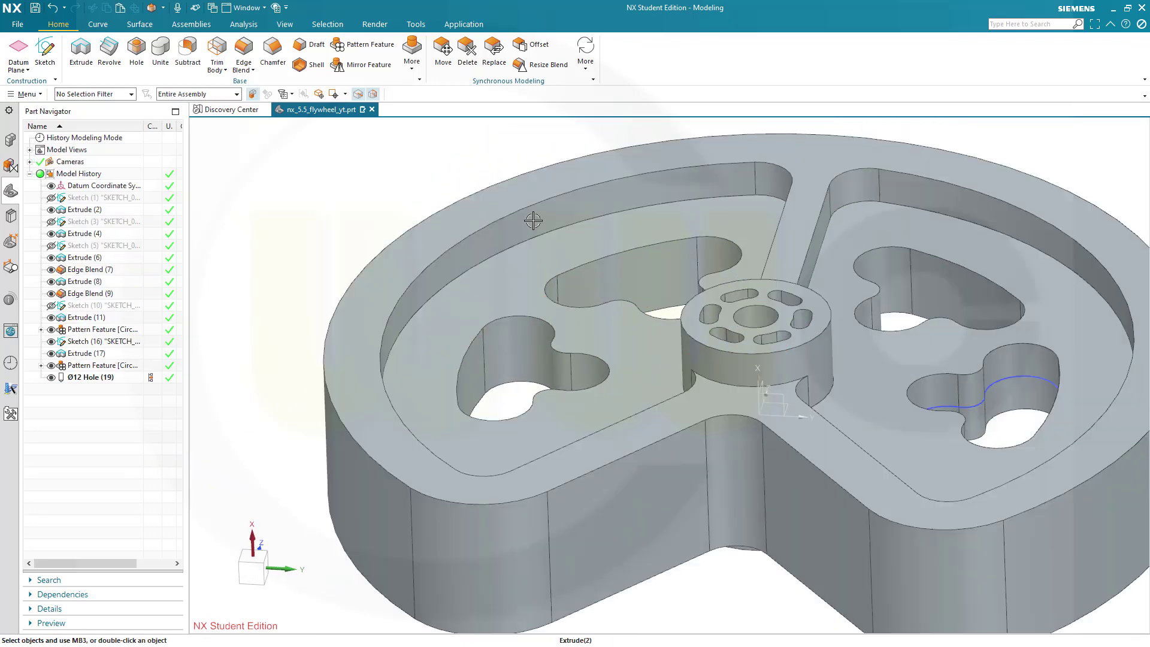
scroll(533, 221, "down", 2)
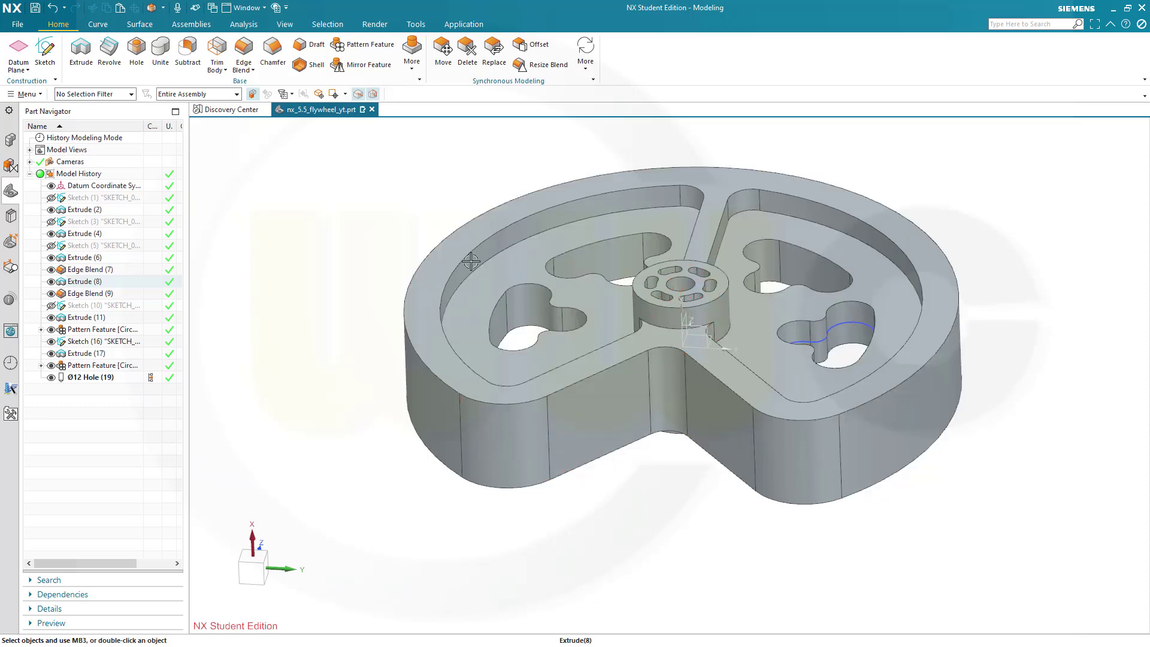
middle_click_drag(595, 267, 644, 287)
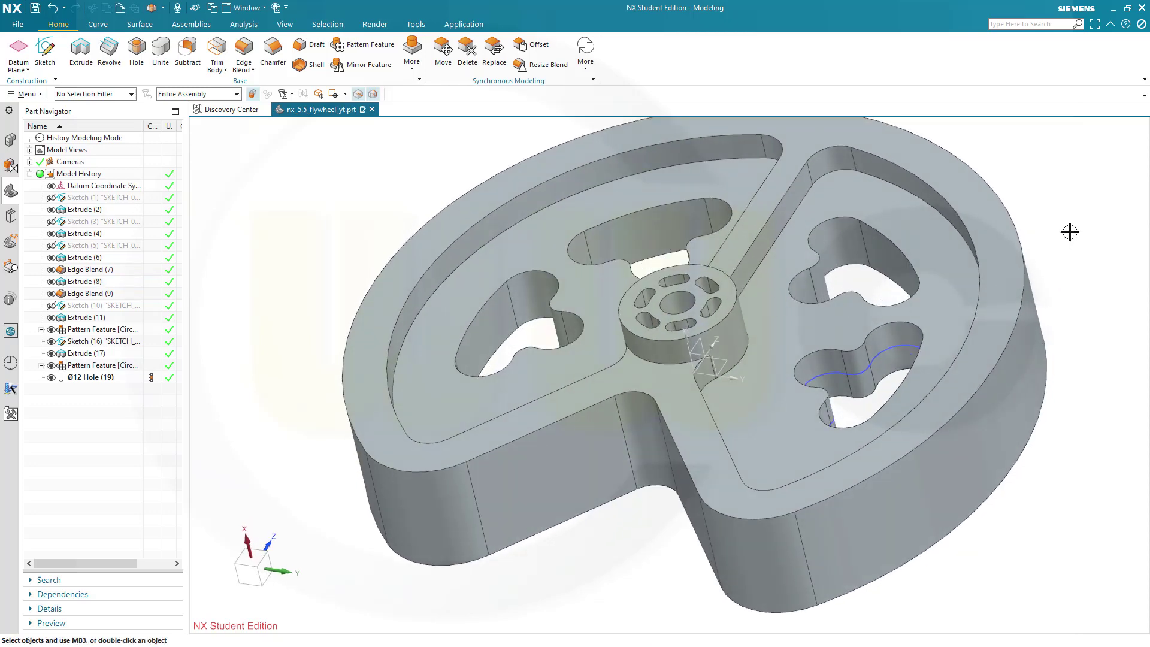